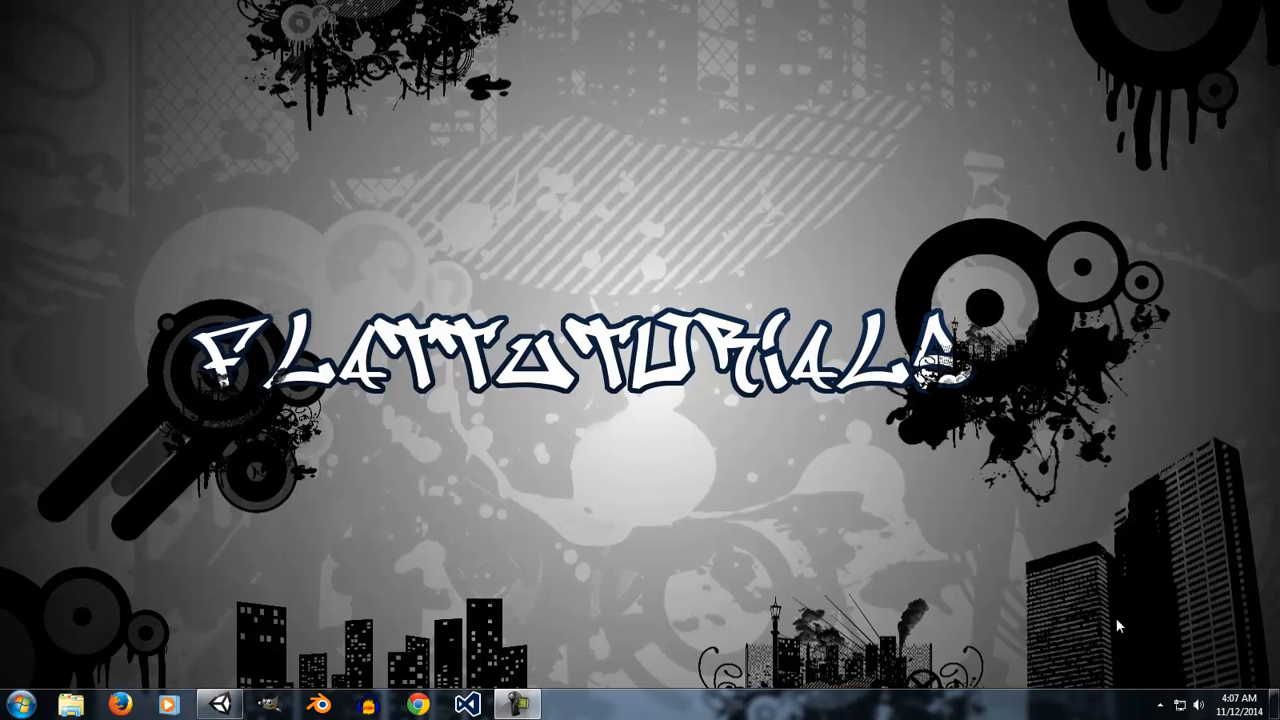
Switch to Unity and add a UI Panel to the scene.
click(220, 704)
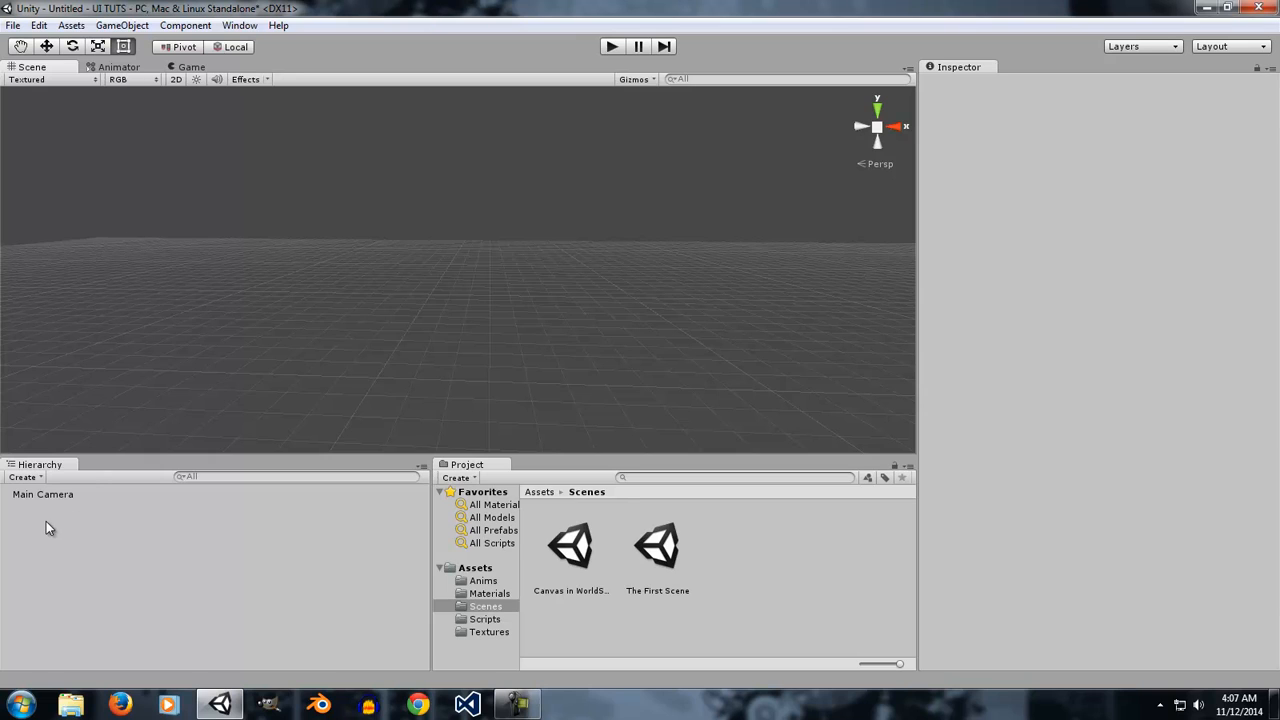
click(124, 25)
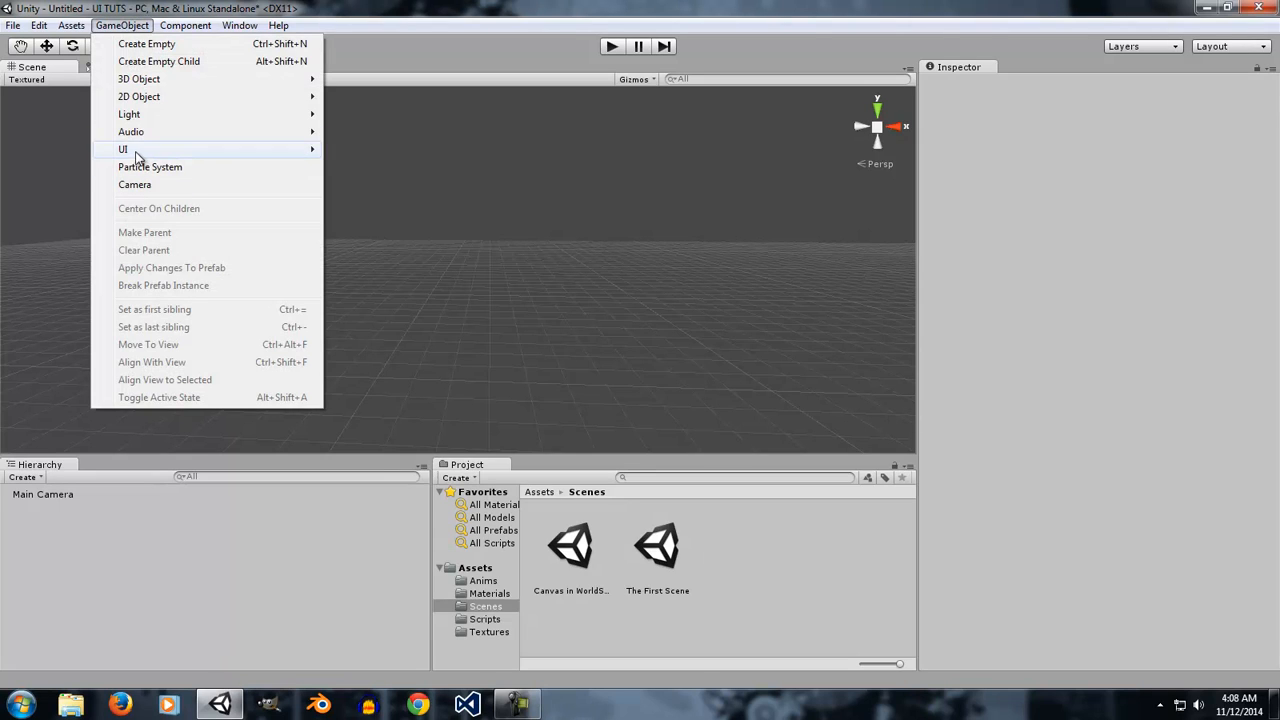
mouse_move(136, 152)
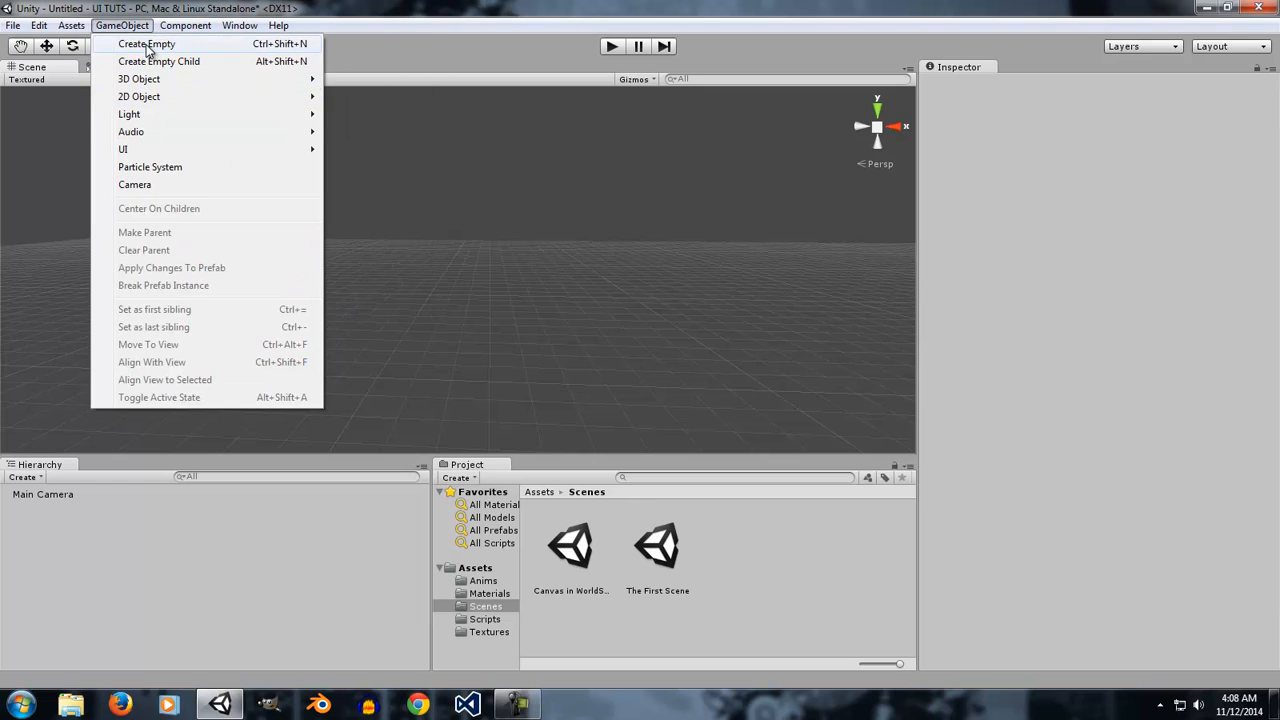
mouse_move(143, 83)
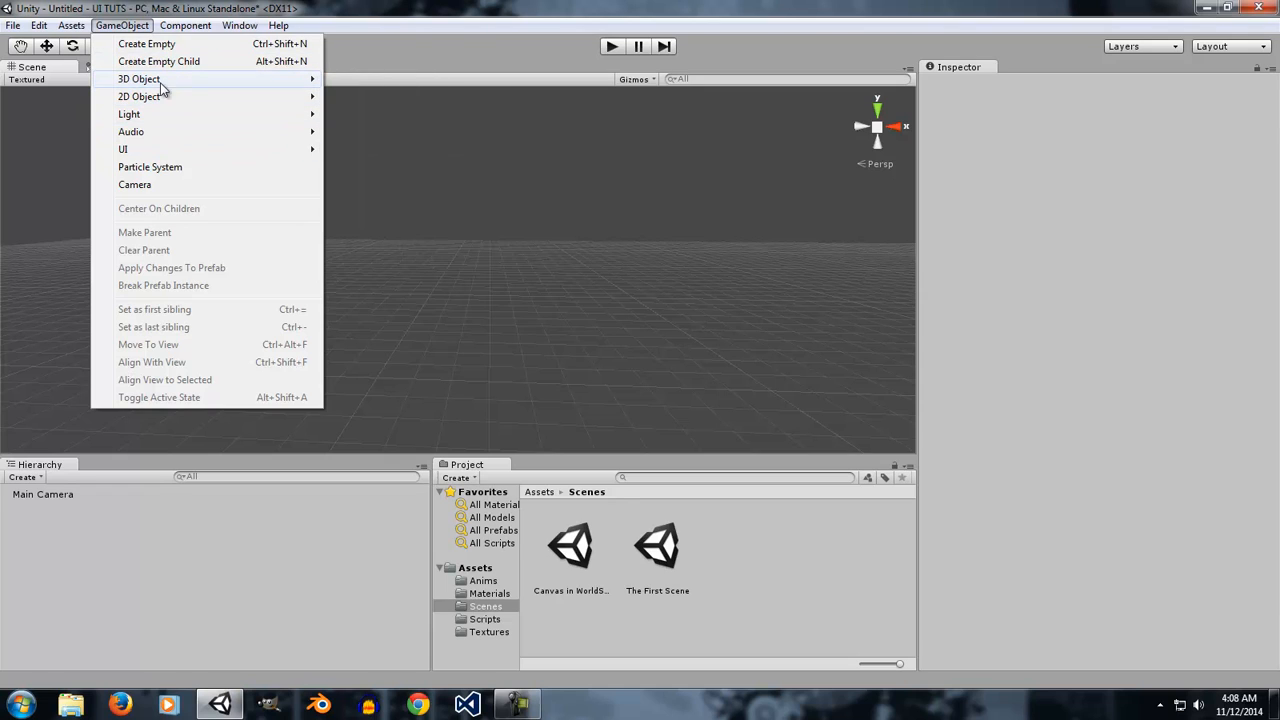
mouse_move(167, 119)
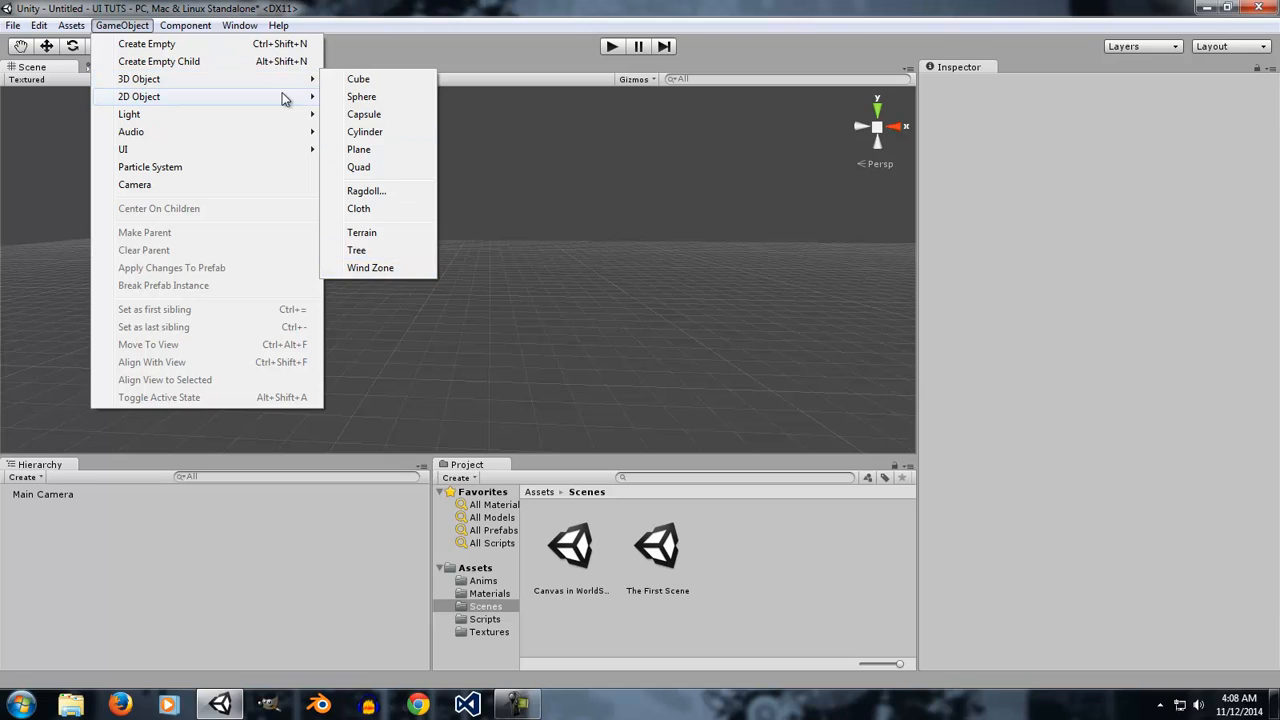
mouse_move(300, 79)
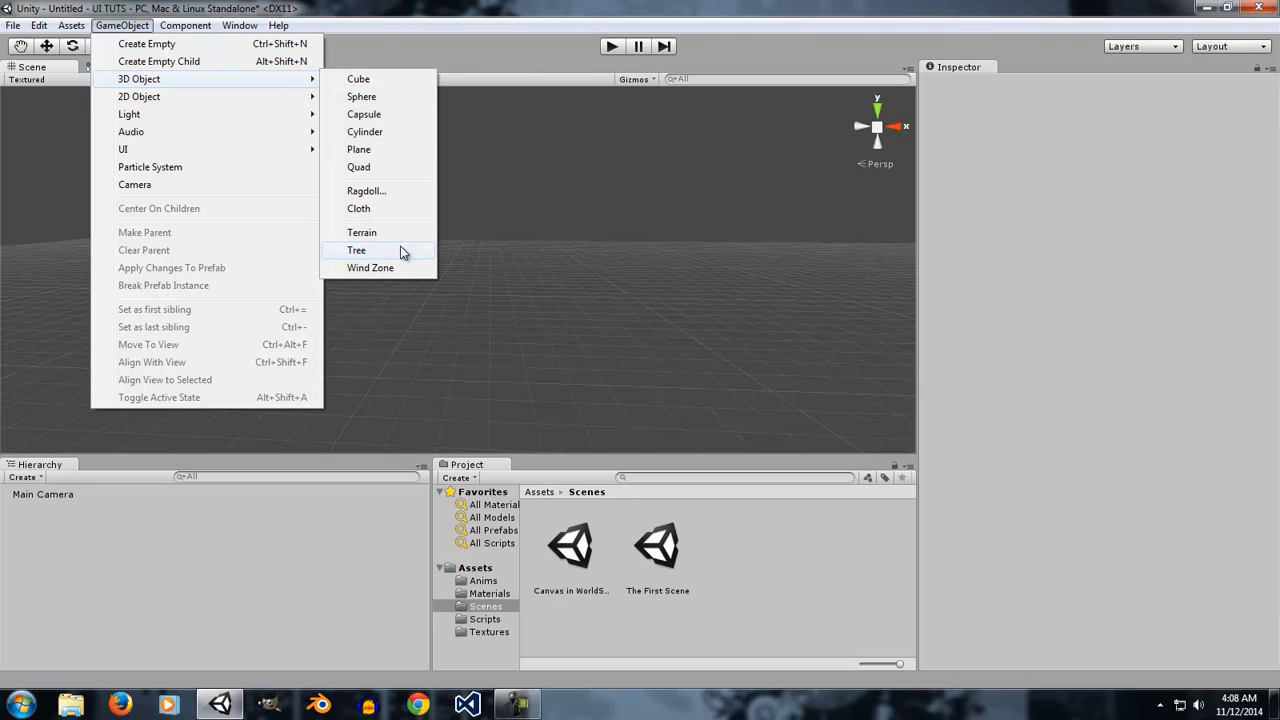
mouse_move(221, 116)
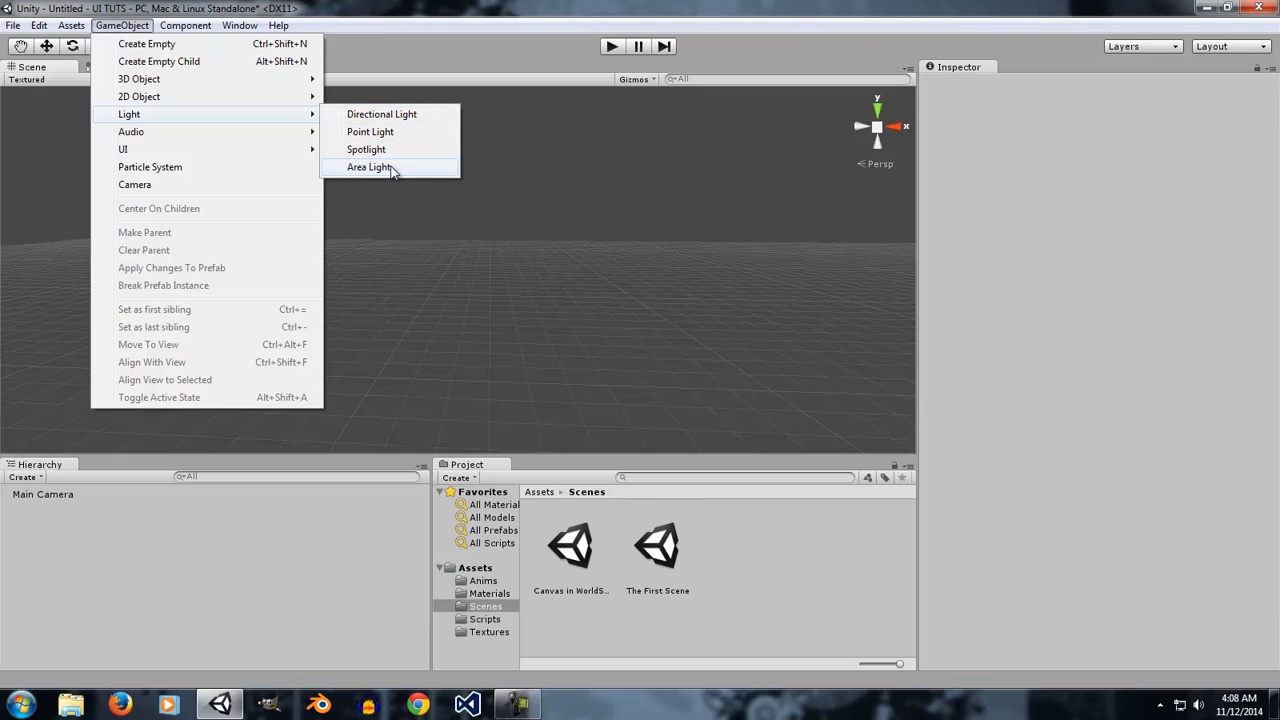
mouse_move(197, 136)
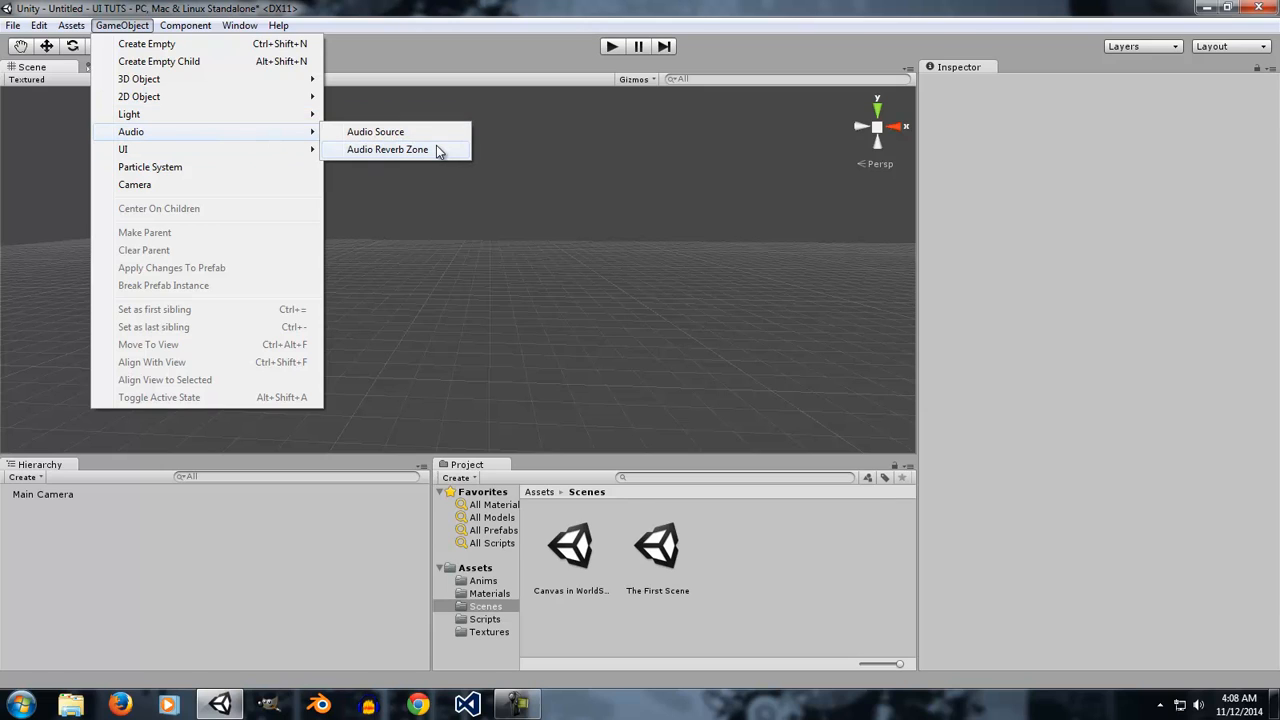
mouse_move(240, 155)
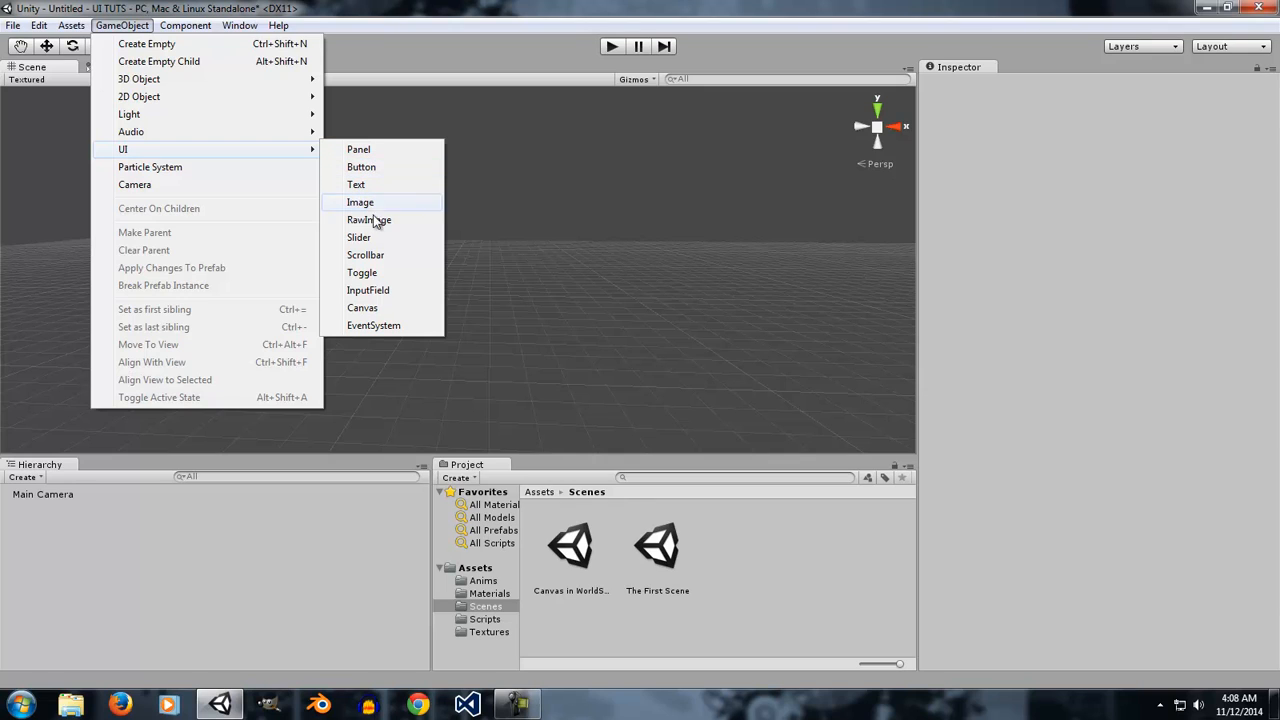
click(365, 152)
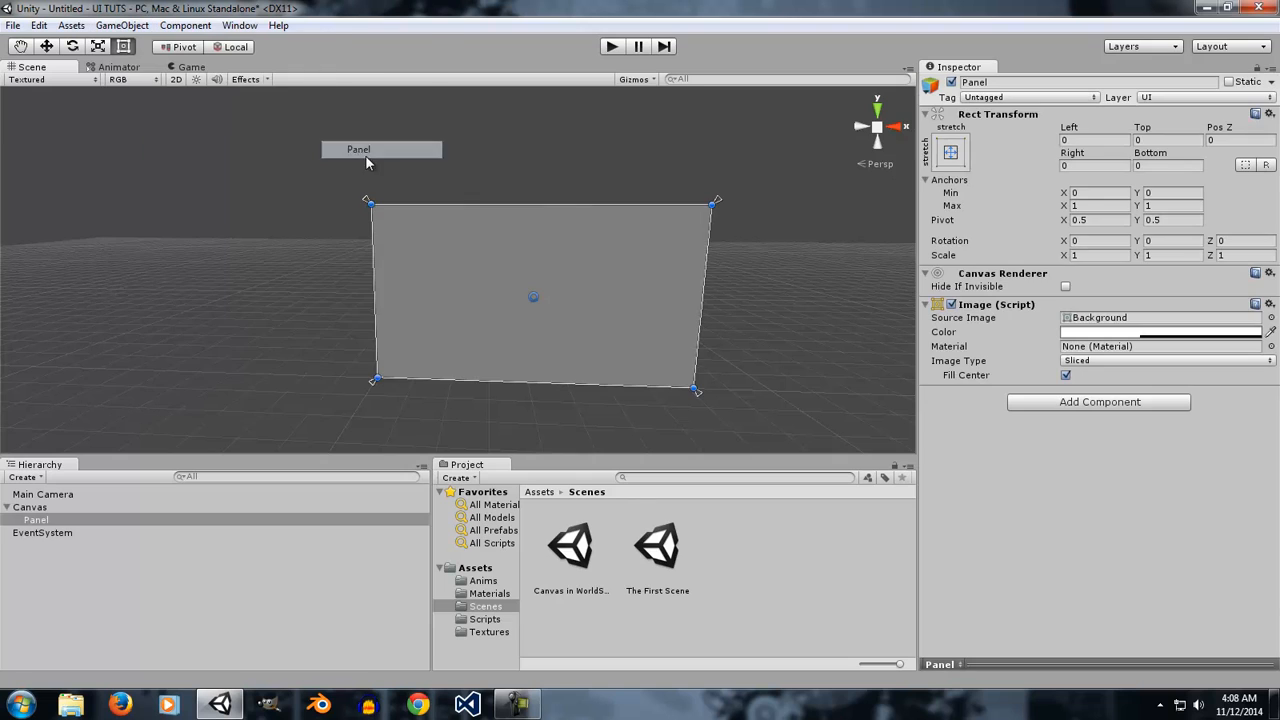
Try resizing the panel by moving its edges and corners, undoing each change.
alt+drag(195, 248, 442, 293)
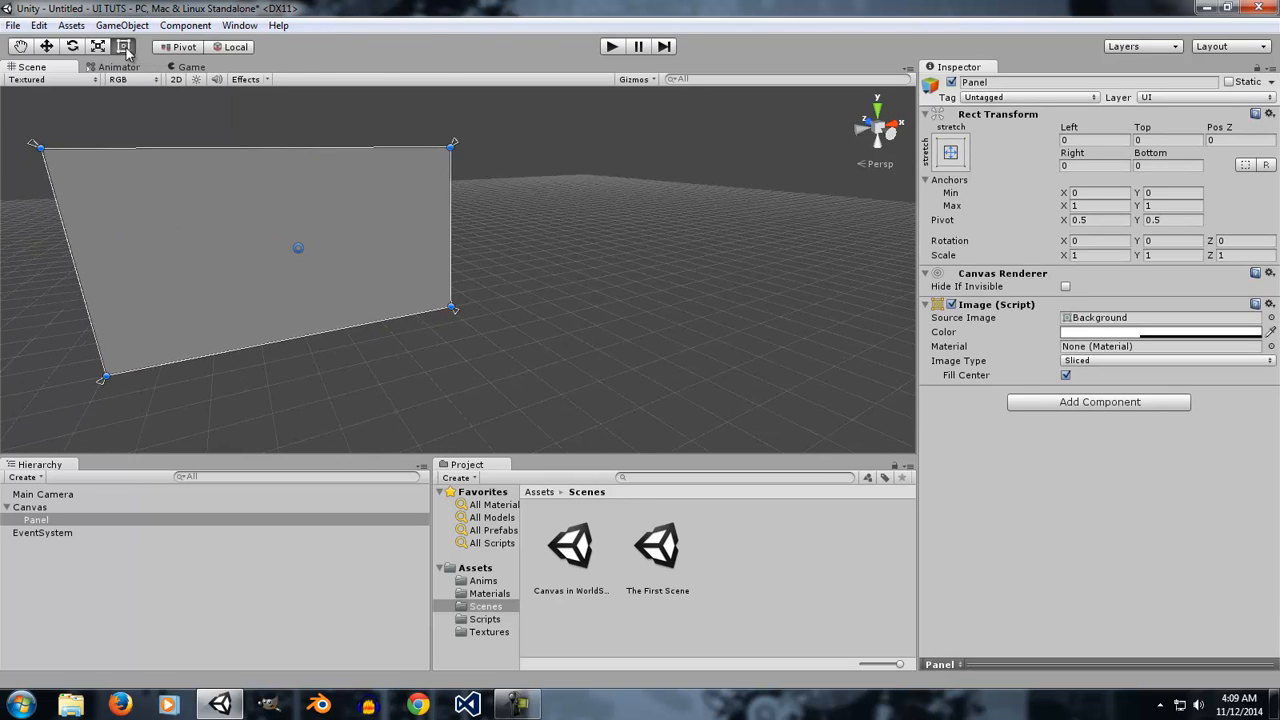
alt+drag(586, 265, 527, 220)
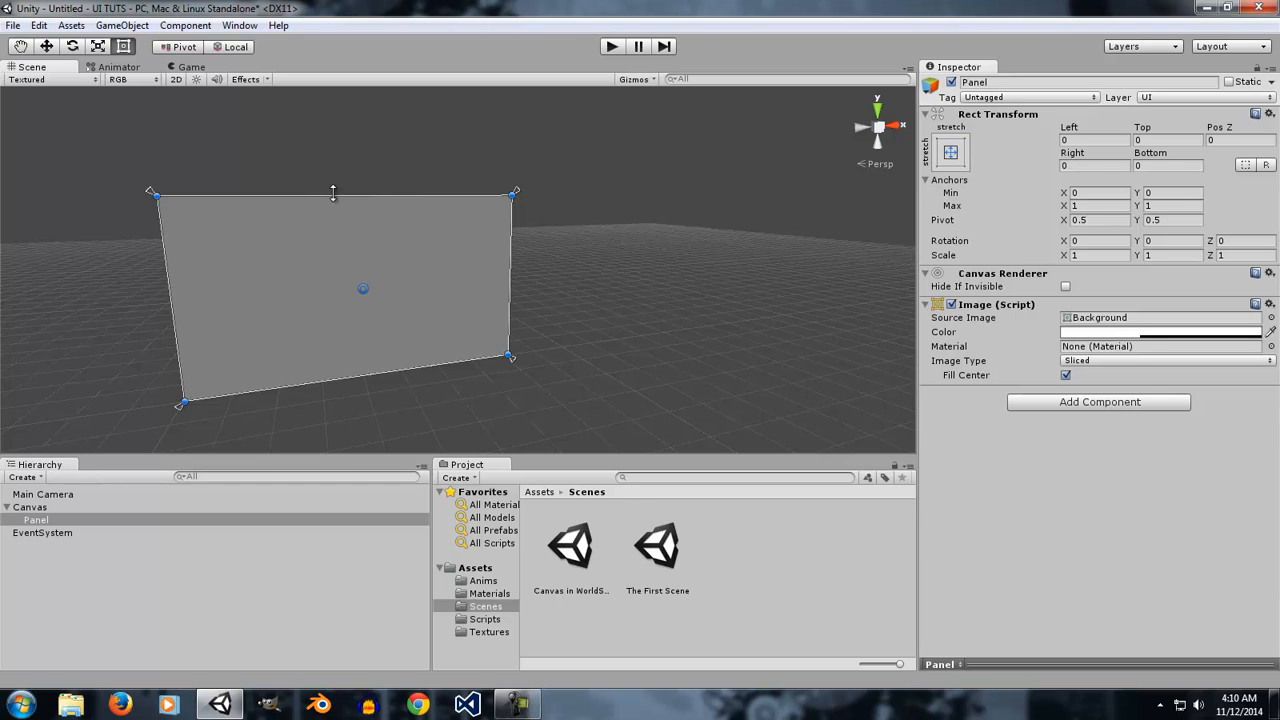
drag(333, 193, 337, 232)
drag(334, 281, 320, 244)
key(ctrl+z)
mouse_move(513, 241)
mouse_down()
mouse_move(443, 251)
mouse_move(509, 272)
mouse_move(513, 245)
mouse_up()
mouse_move(166, 289)
mouse_down()
mouse_move(243, 272)
mouse_move(166, 289)
mouse_up()
drag(340, 377, 360, 337)
key(ctrl+z)
alt+drag(618, 207, 562, 189)
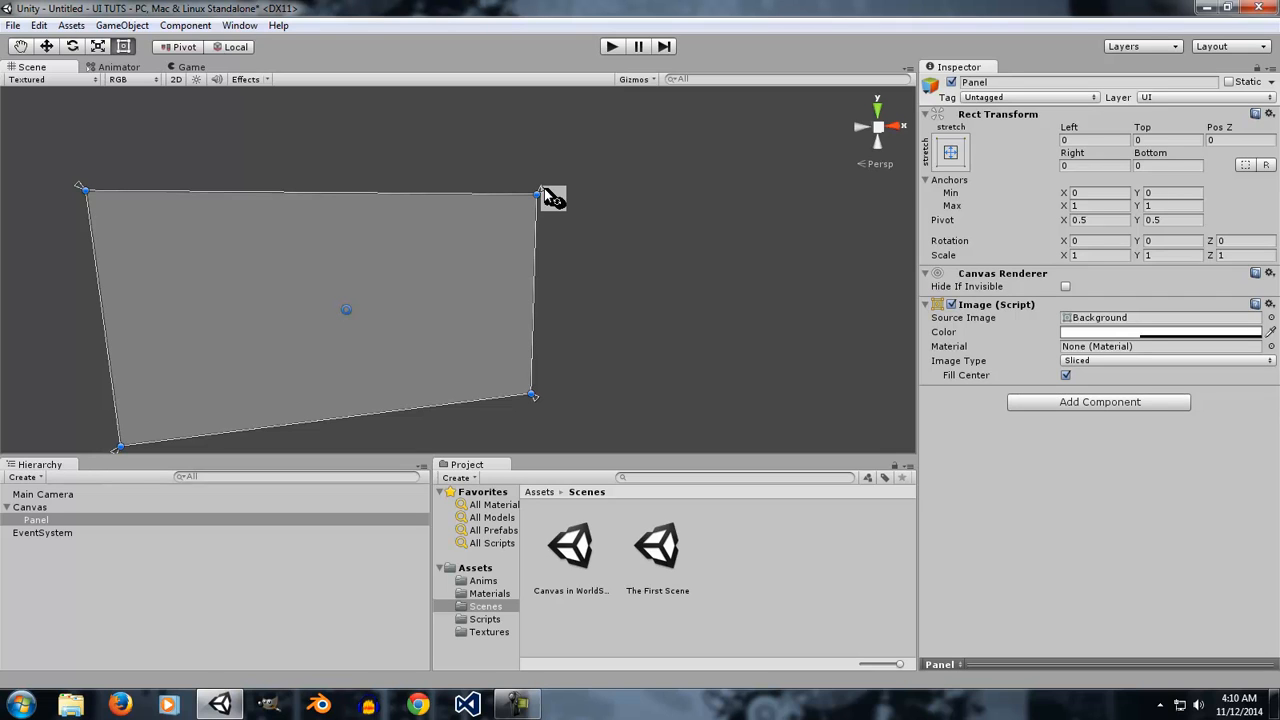
mouse_move(552, 198)
mouse_down()
mouse_move(577, 309)
mouse_move(614, 302)
mouse_move(574, 166)
mouse_move(423, 120)
mouse_move(560, 317)
mouse_move(540, 372)
mouse_move(584, 281)
mouse_move(586, 220)
mouse_move(570, 201)
mouse_up()
key(ctrl+z)
Delete the Canvas and the EventSystem from the hierarchy, dismissing the save dialog.
click(33, 594)
click(57, 509)
key(Delete)
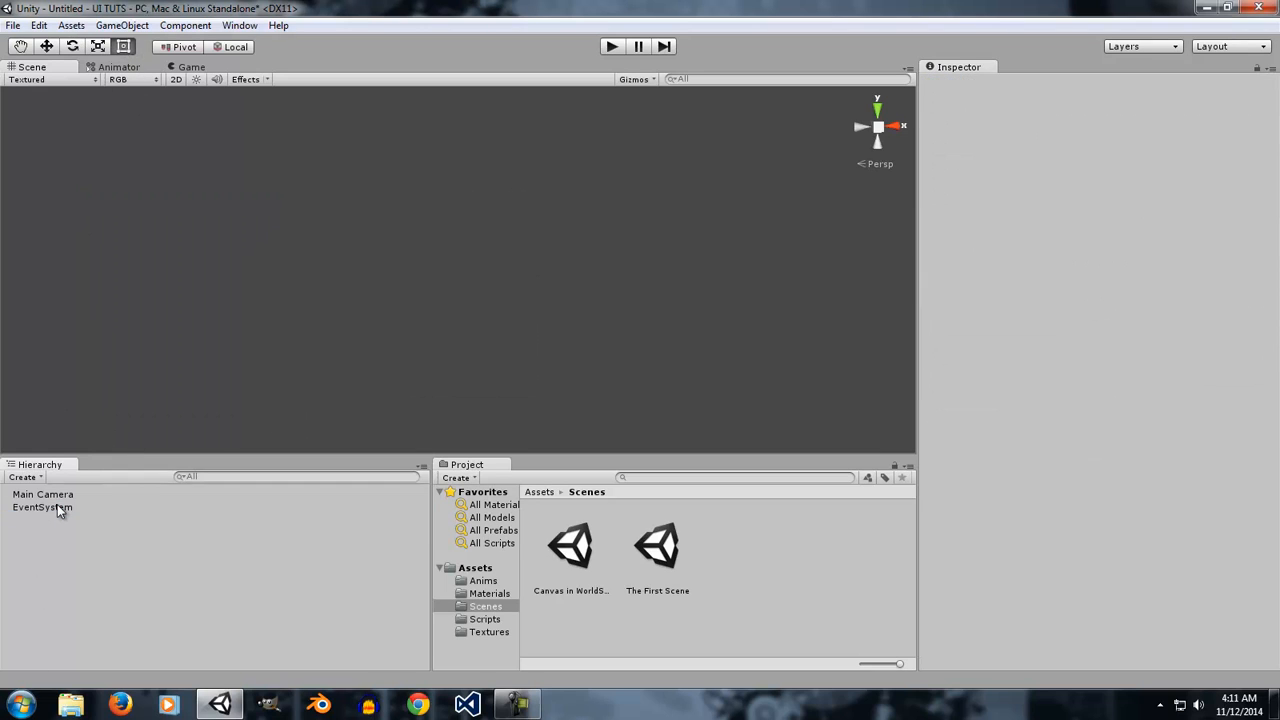
click(57, 507)
key(Delete)
key(ctrl+s)
click(600, 391)
Add a new UI Panel to the empty scene hierarchy.
right_click(98, 521)
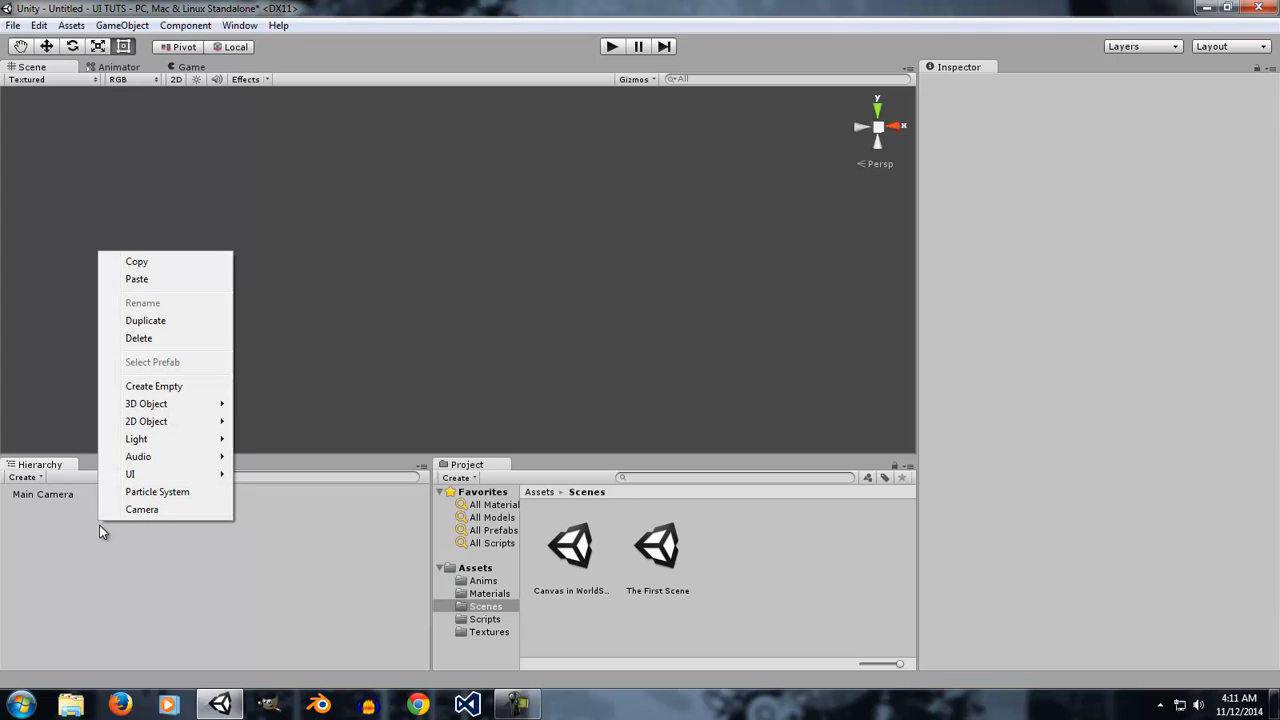
mouse_move(133, 484)
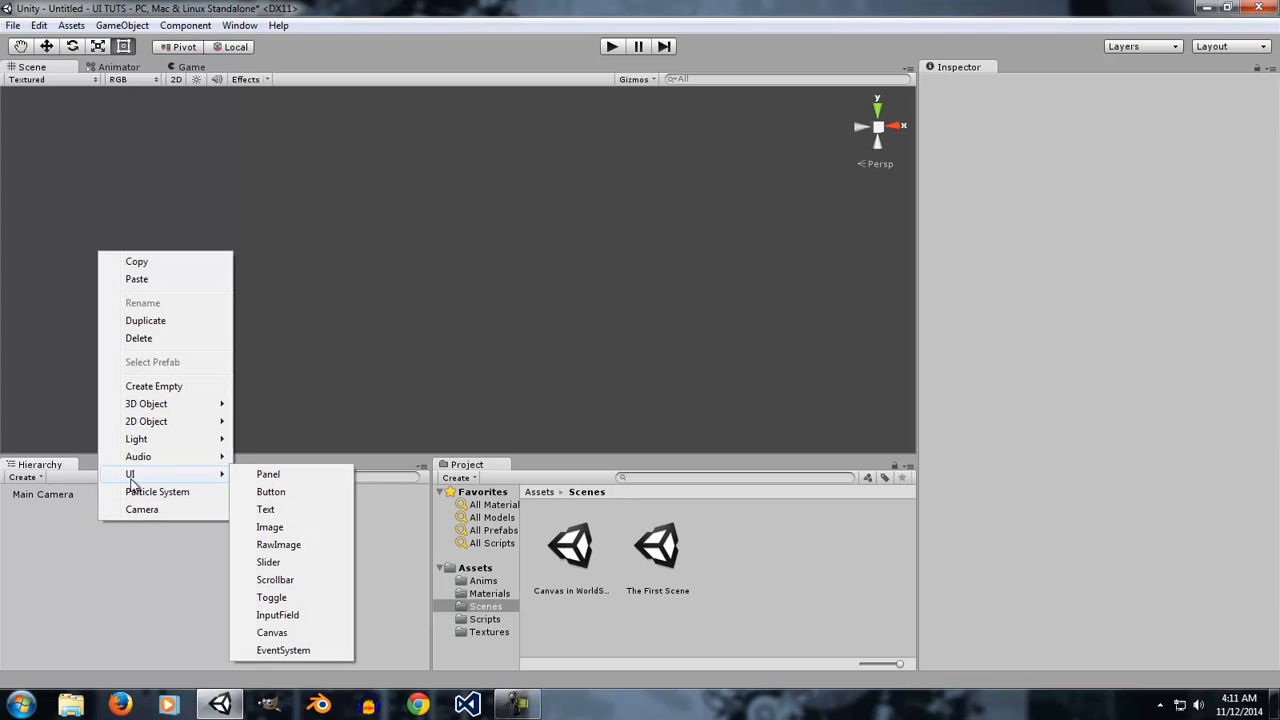
click(241, 477)
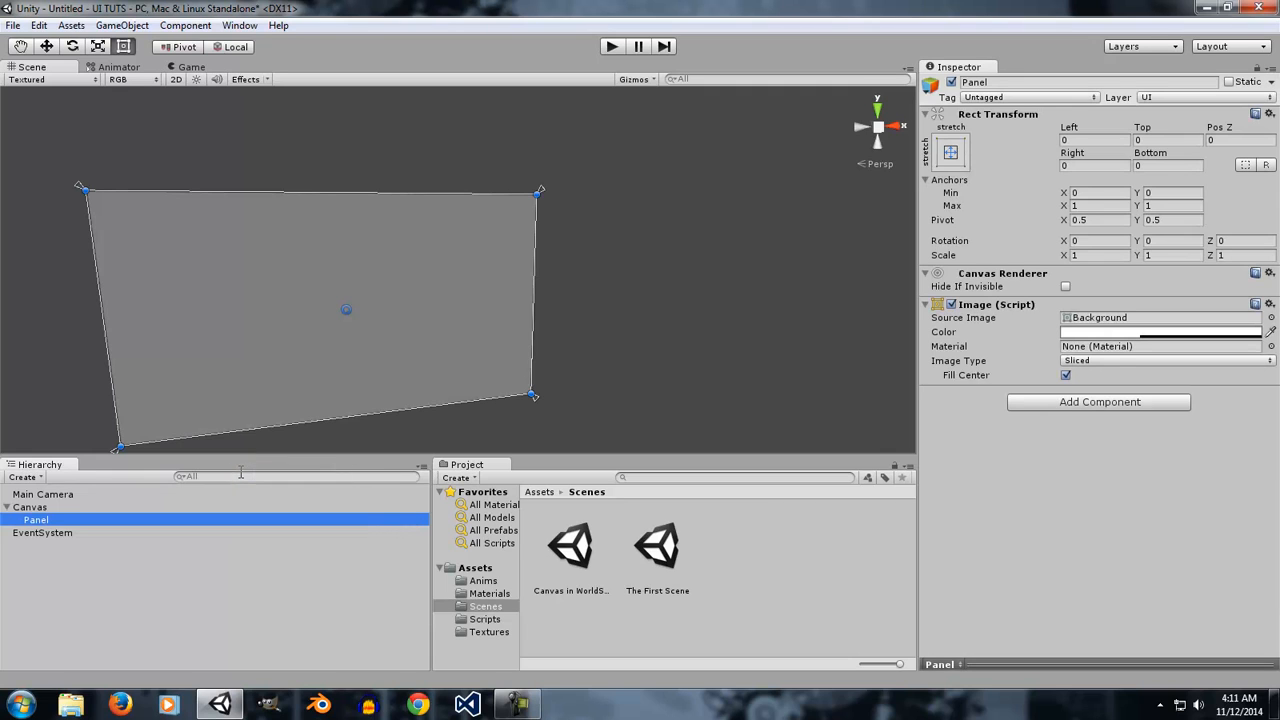
Select the Canvas and the Panel in turn to compare their Inspector properties.
click(61, 559)
click(38, 519)
click(52, 508)
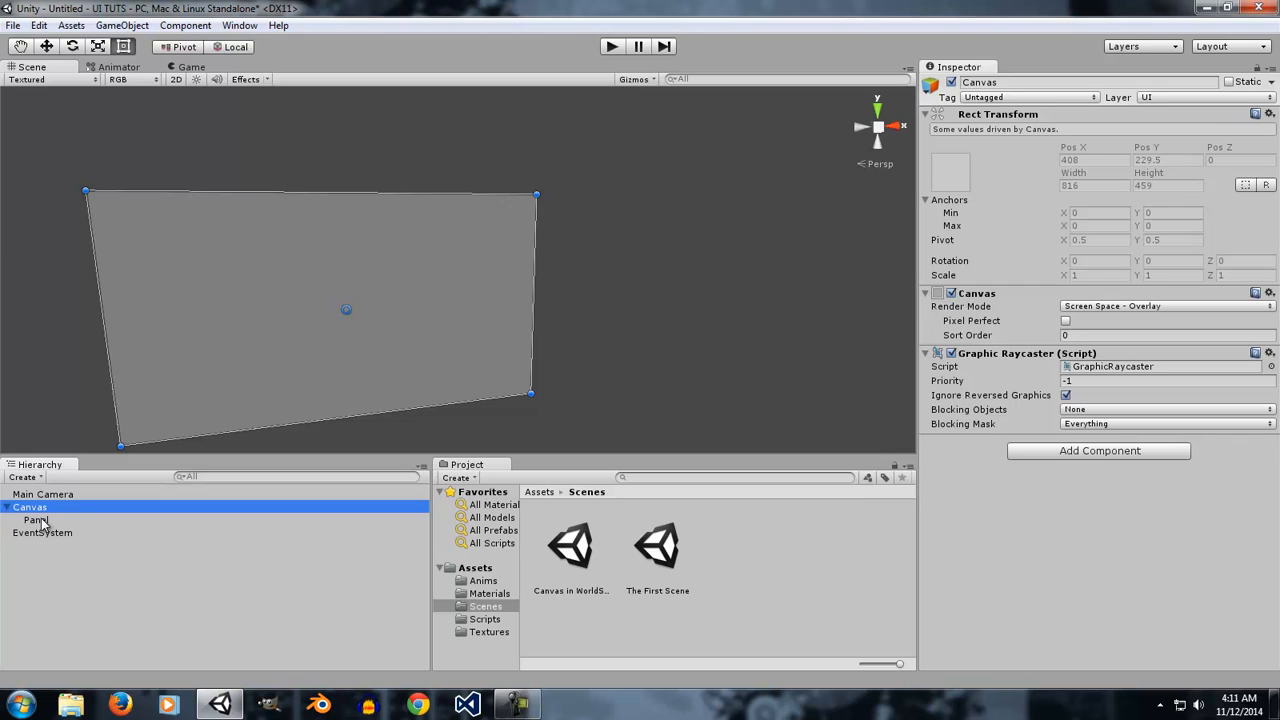
click(38, 520)
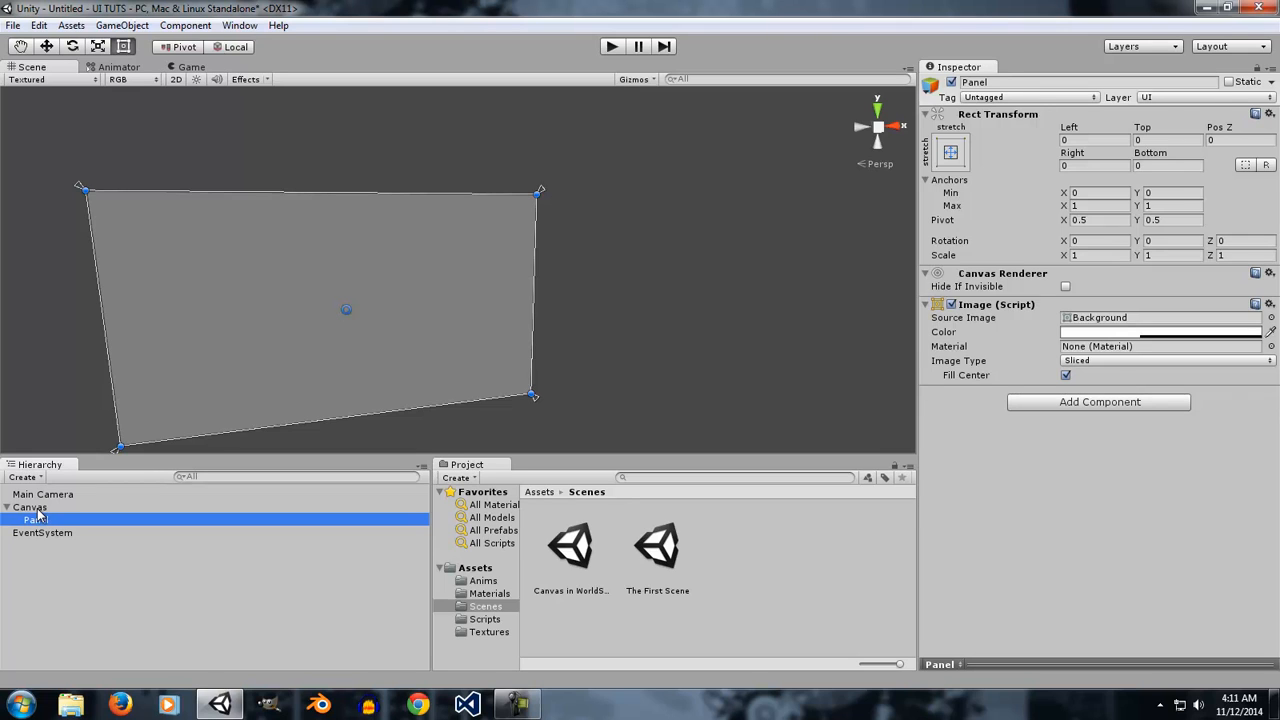
click(38, 508)
click(45, 520)
click(42, 508)
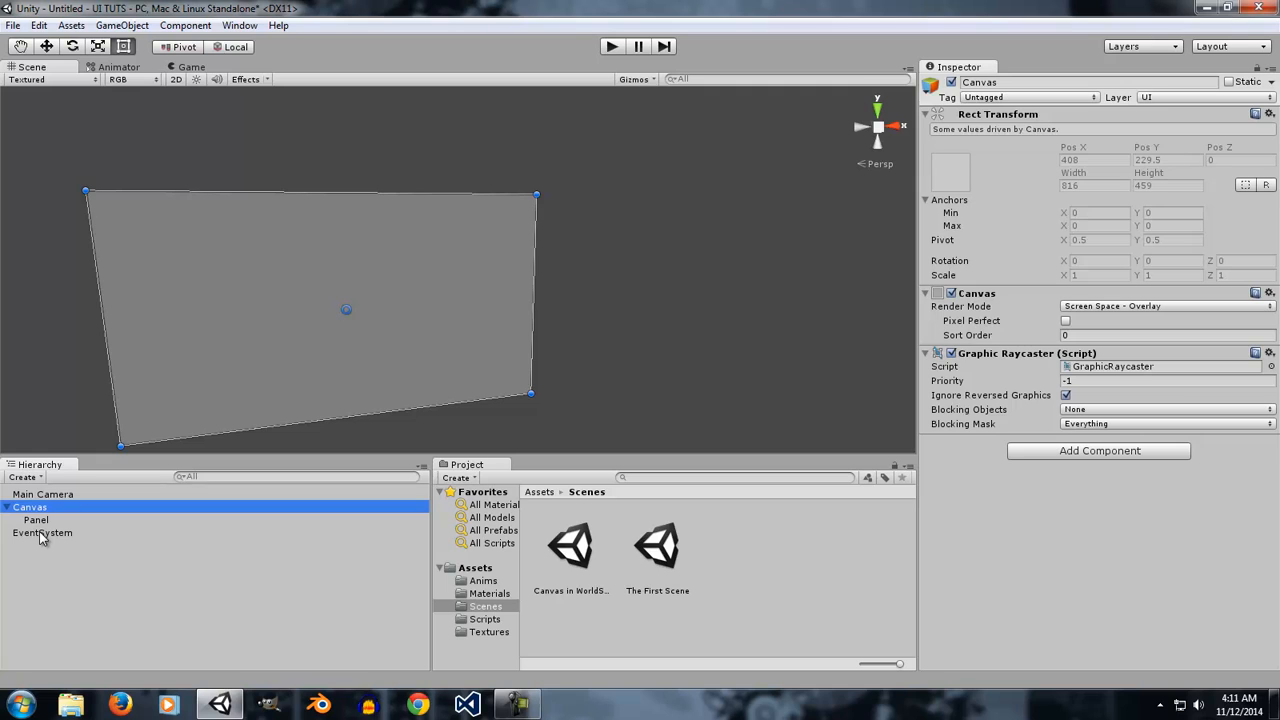
click(40, 521)
click(42, 508)
click(56, 519)
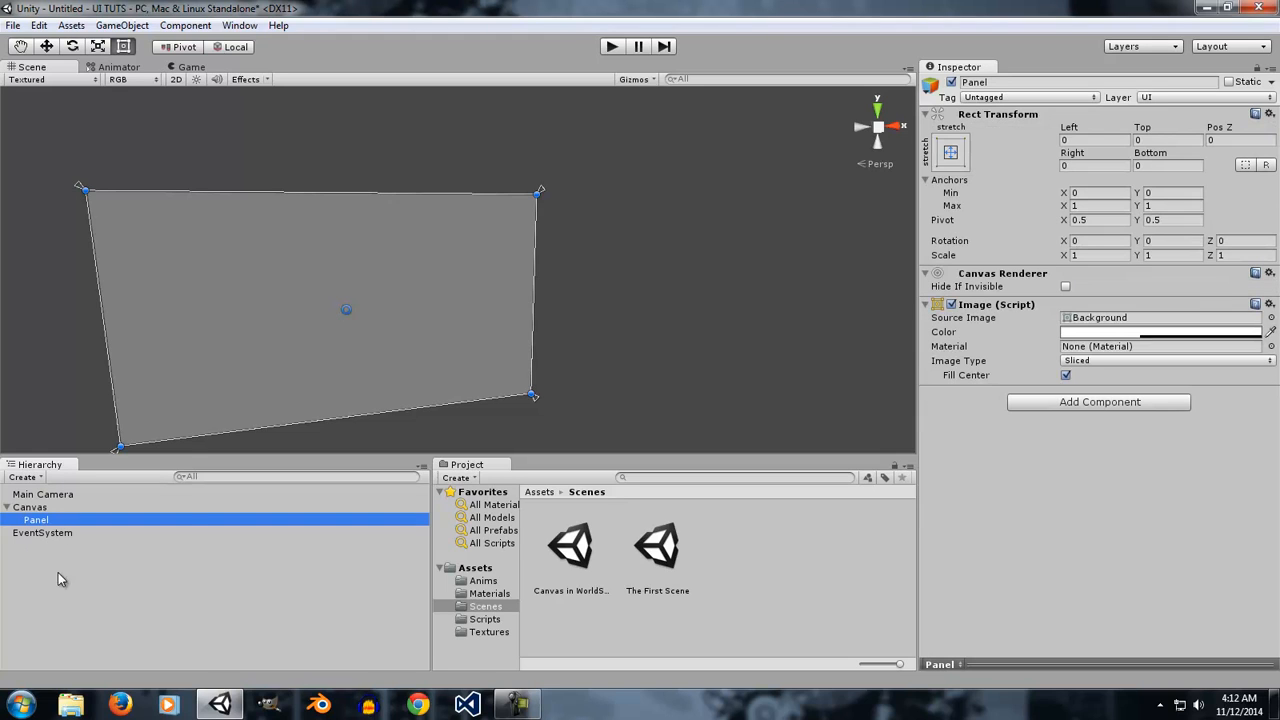
Add a UI Canvas as a child of the Panel.
right_click(57, 558)
mouse_move(108, 540)
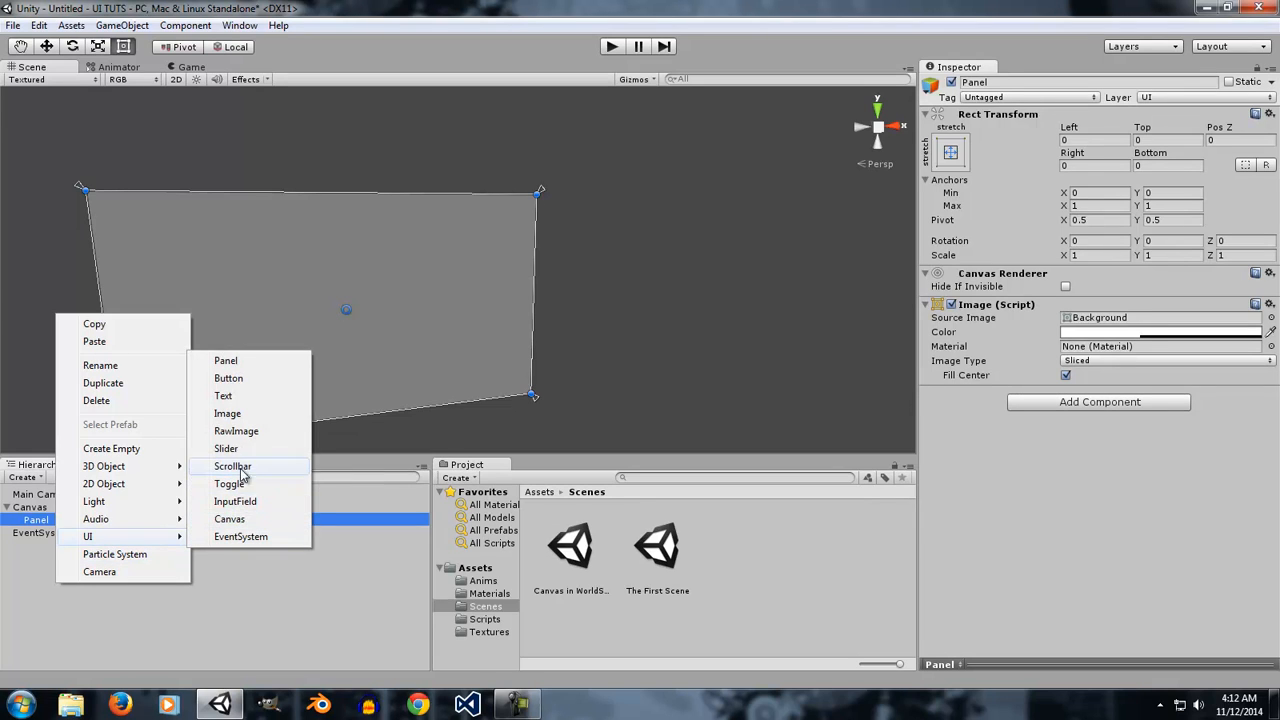
click(229, 519)
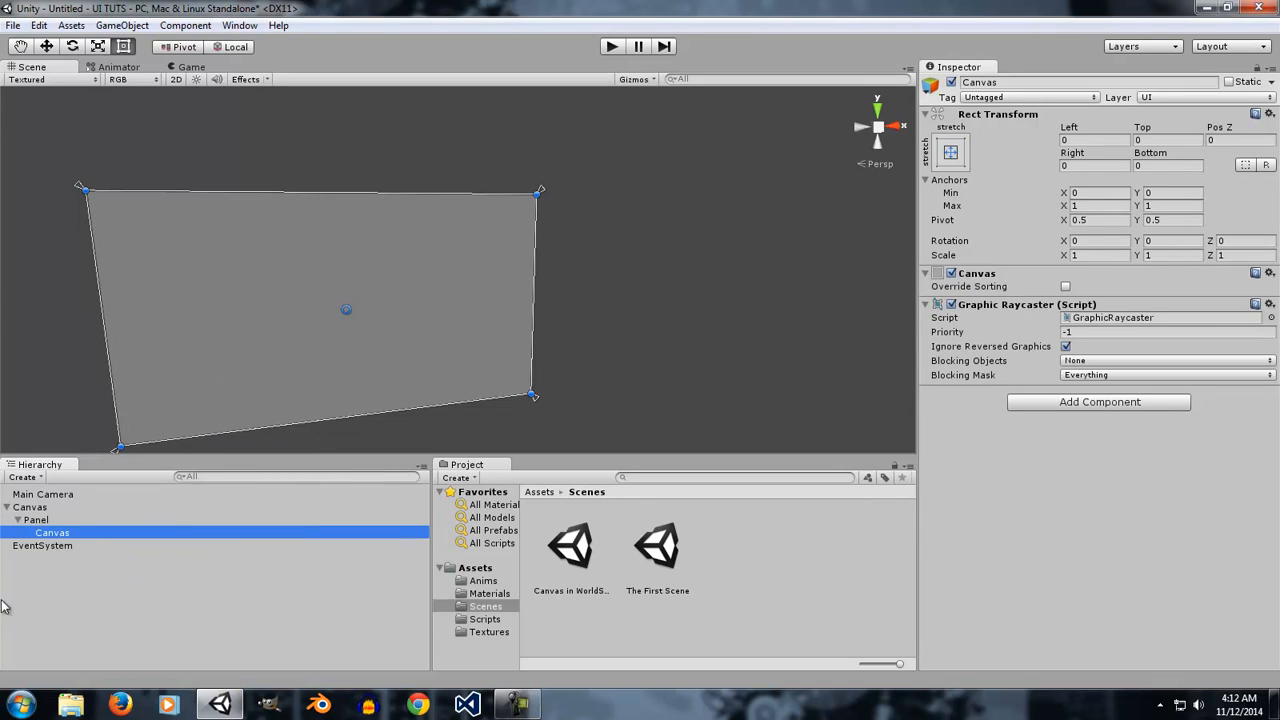
Delete the nested Canvas under the Panel.
click(62, 559)
click(46, 510)
click(57, 535)
key(Delete)
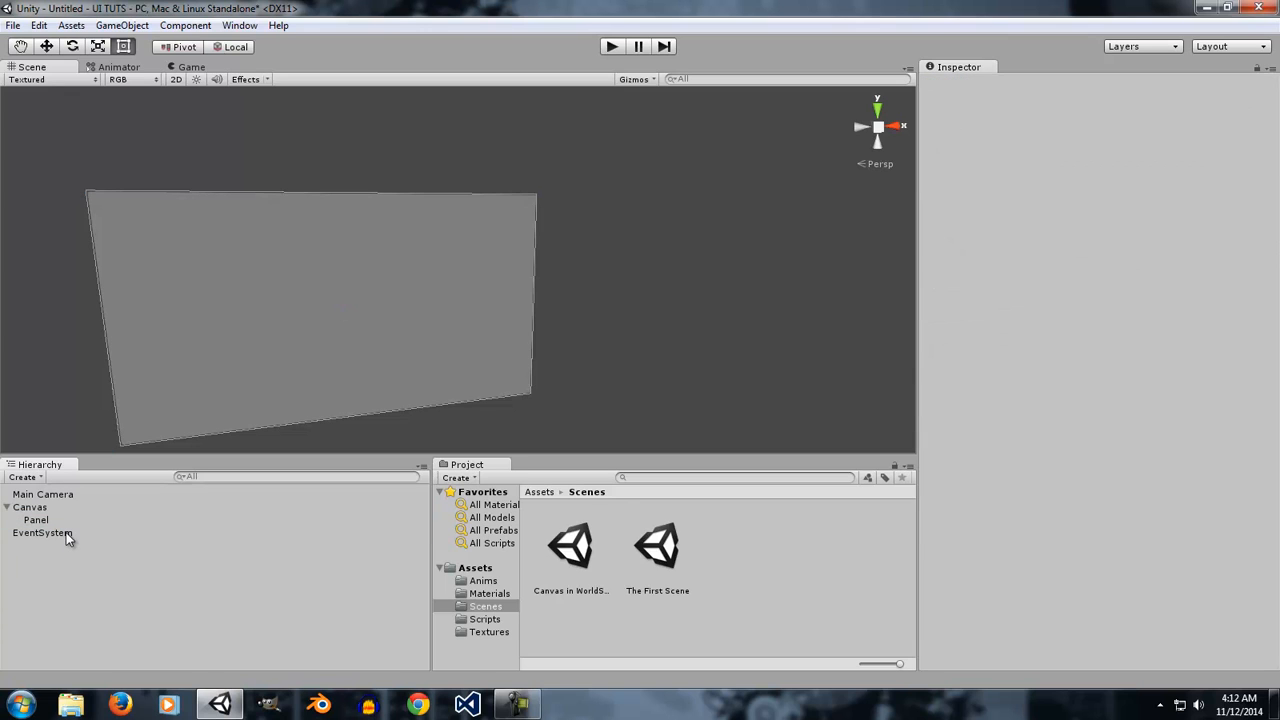
key(ctrl+s)
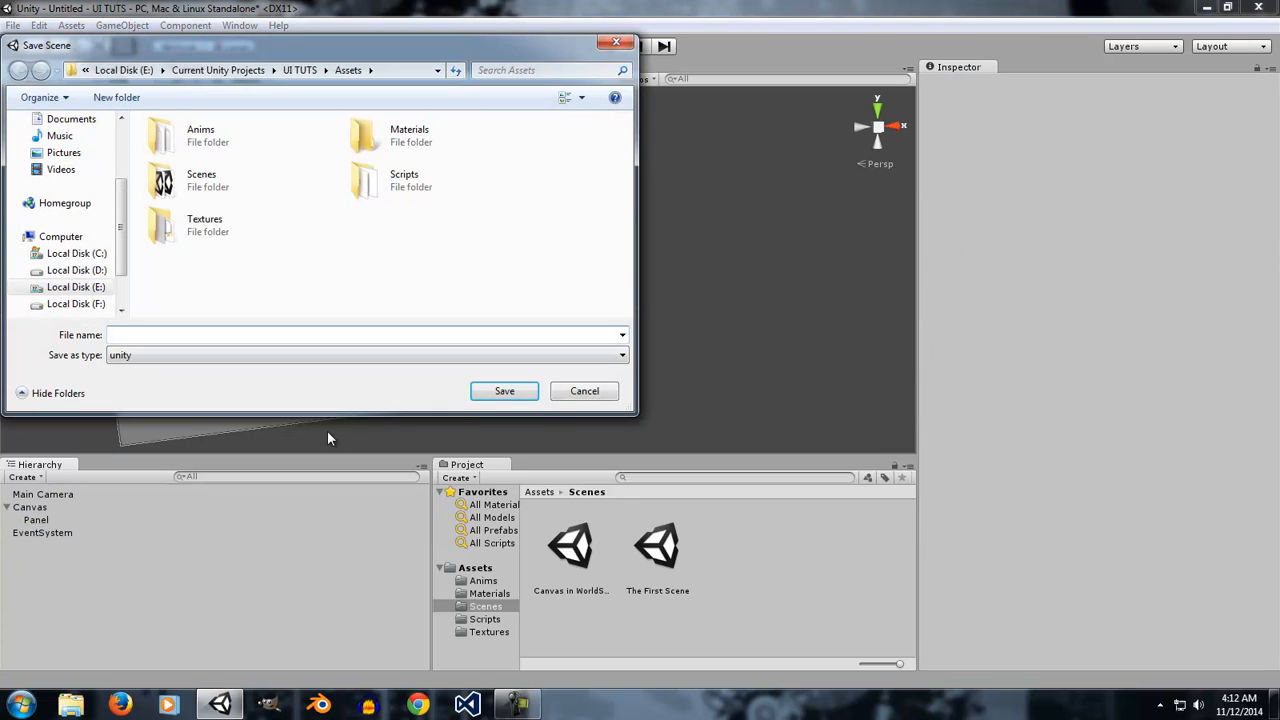
click(582, 392)
right_click(66, 579)
mouse_move(146, 533)
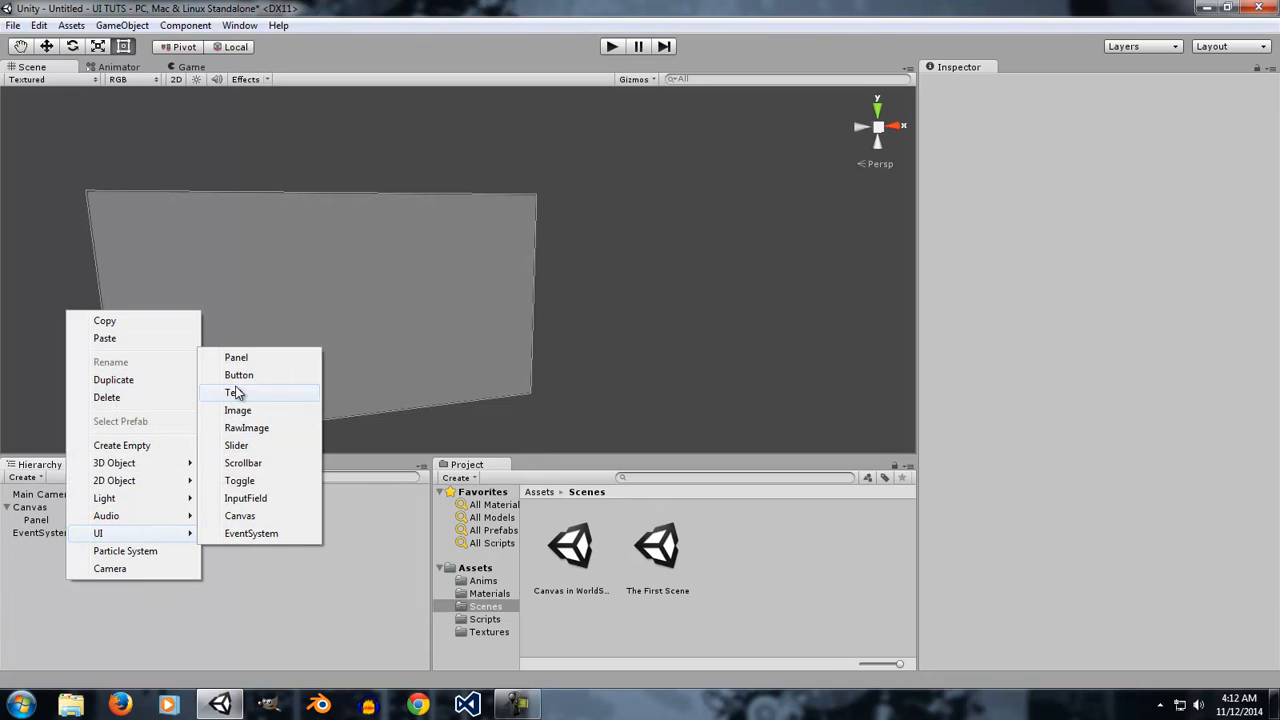
click(3, 580)
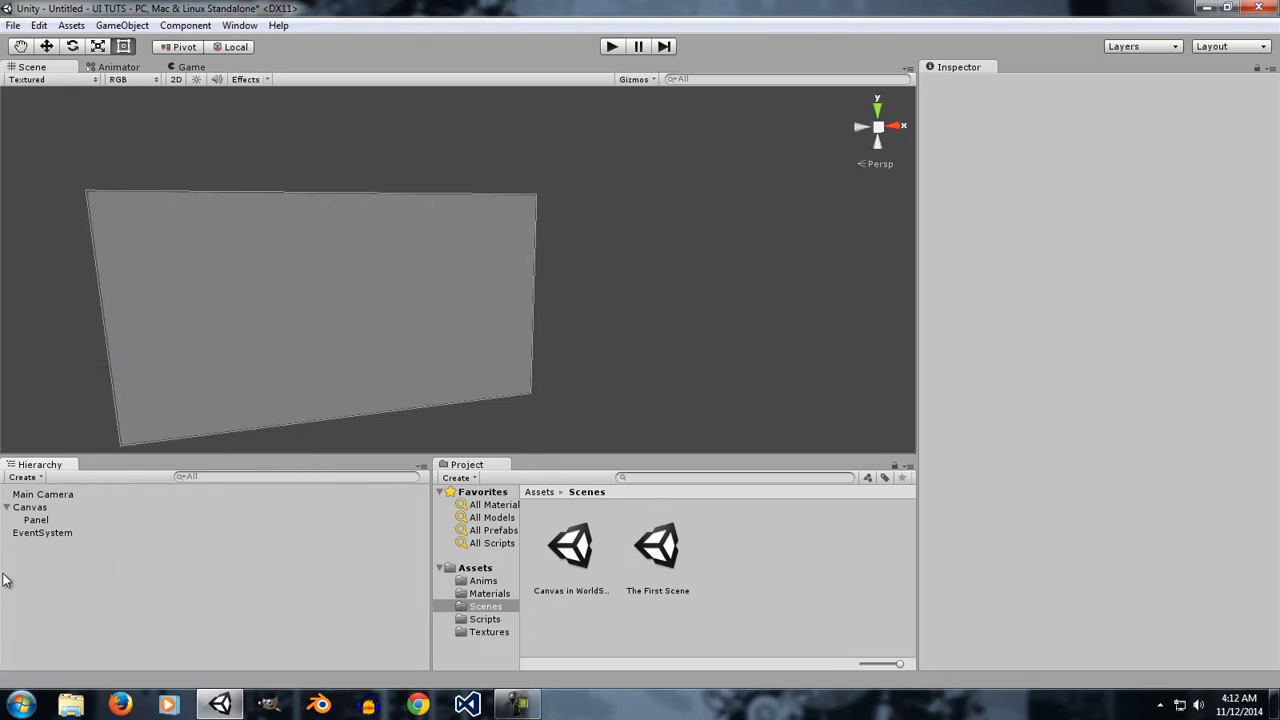
Select the Canvas and open its Render Mode options.
click(52, 508)
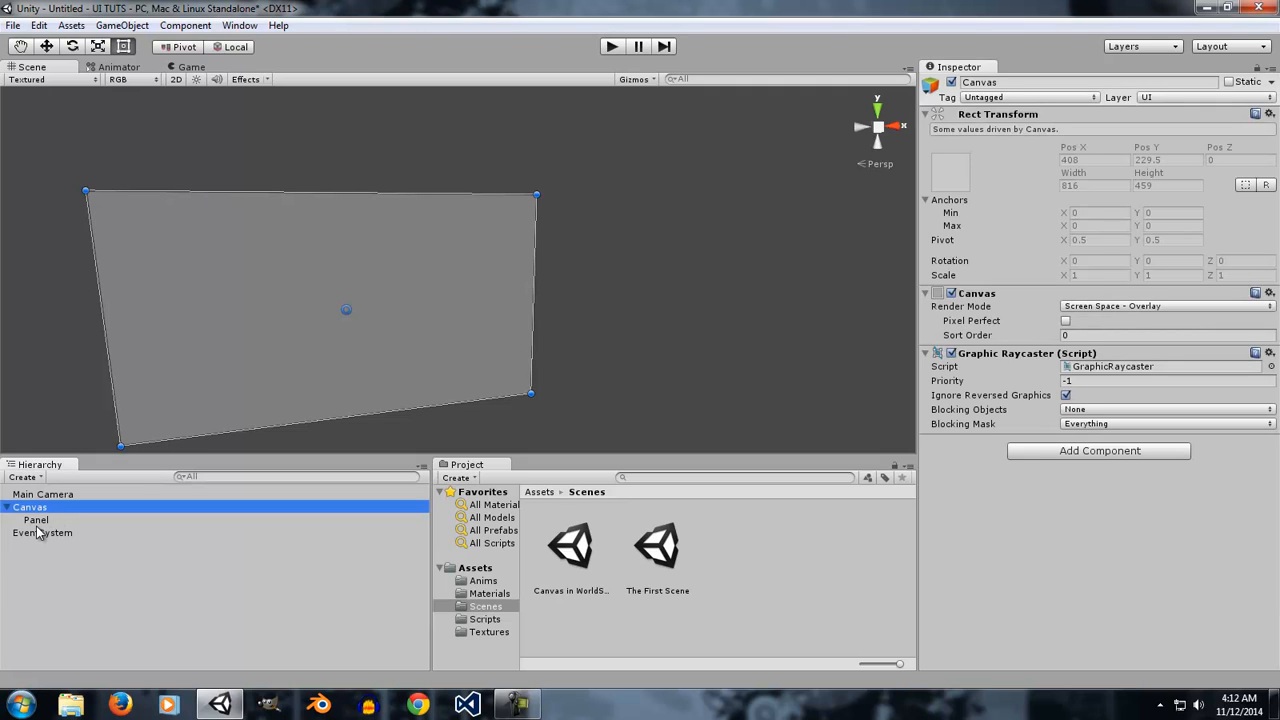
click(50, 522)
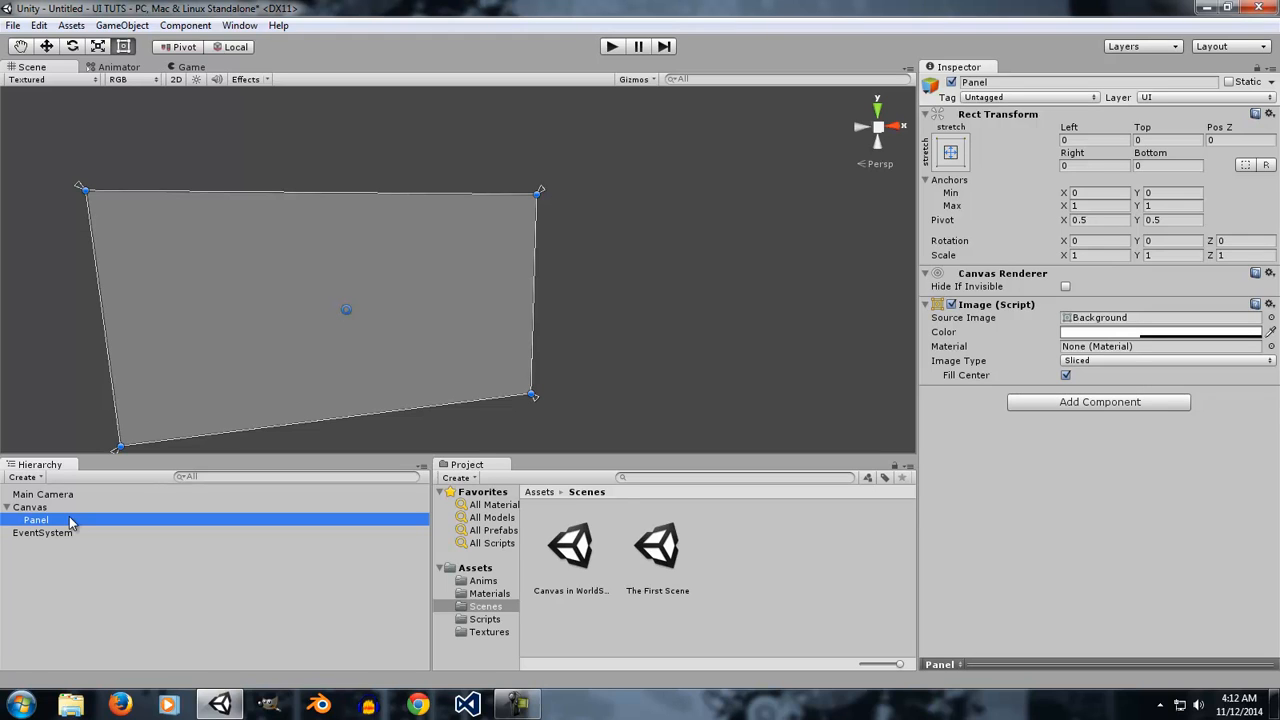
click(58, 508)
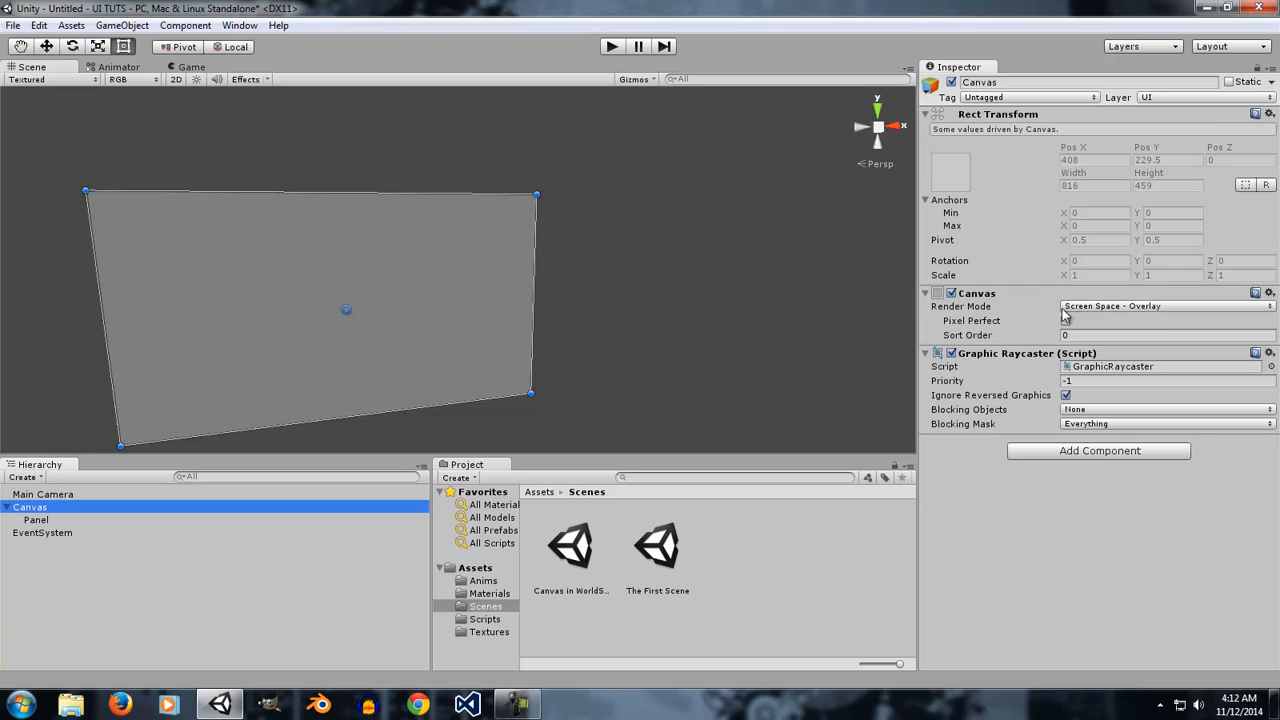
click(1096, 310)
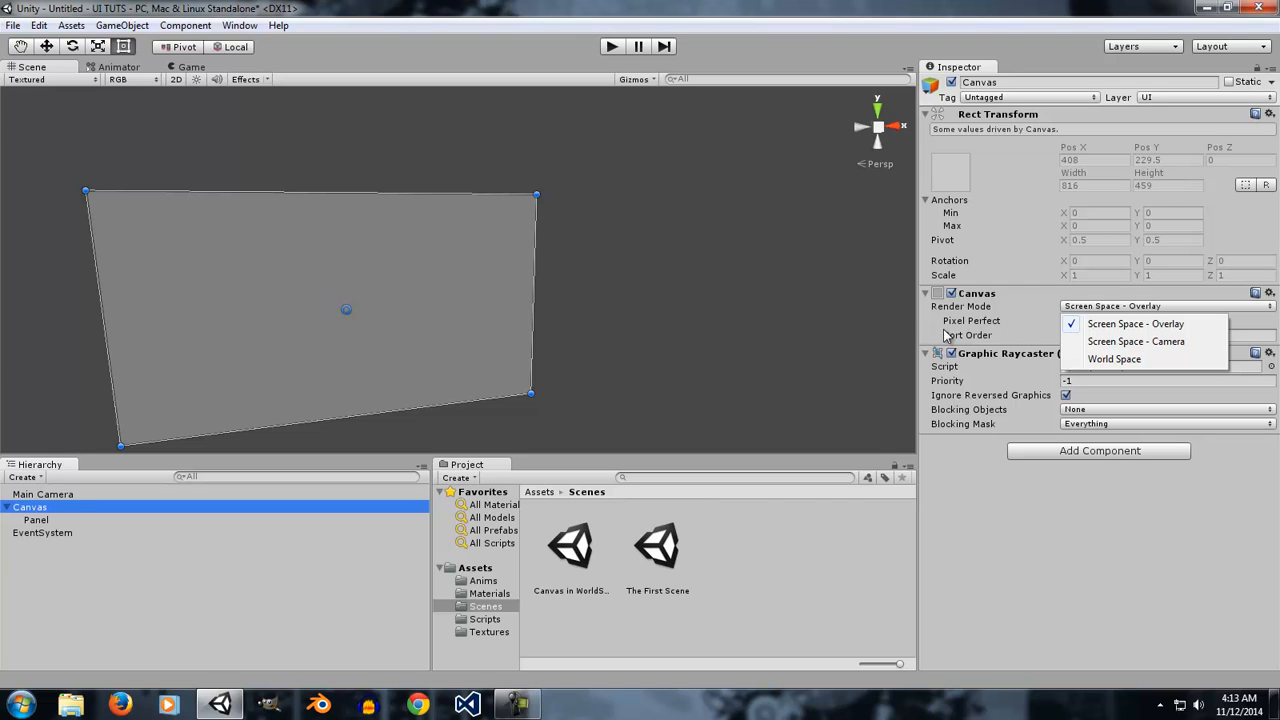
Discard the untitled scene's changes and open The First Scene.
double_click(576, 550)
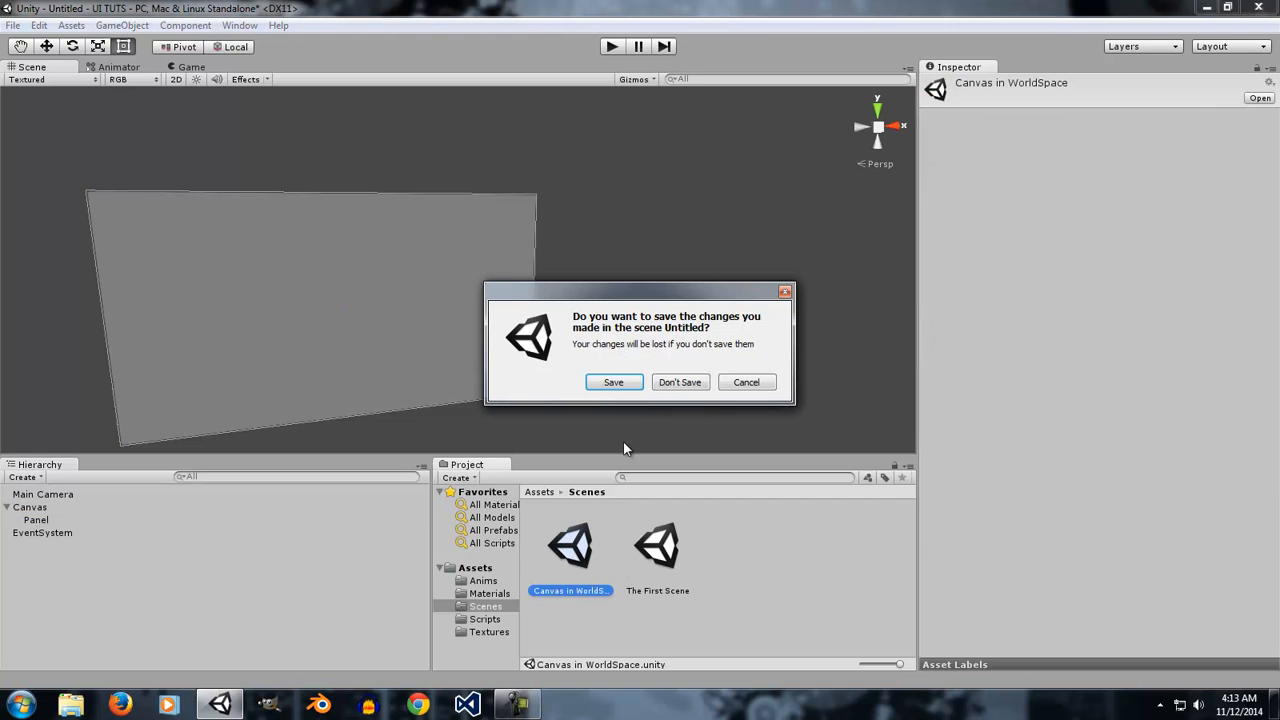
click(670, 381)
click(7, 545)
double_click(652, 545)
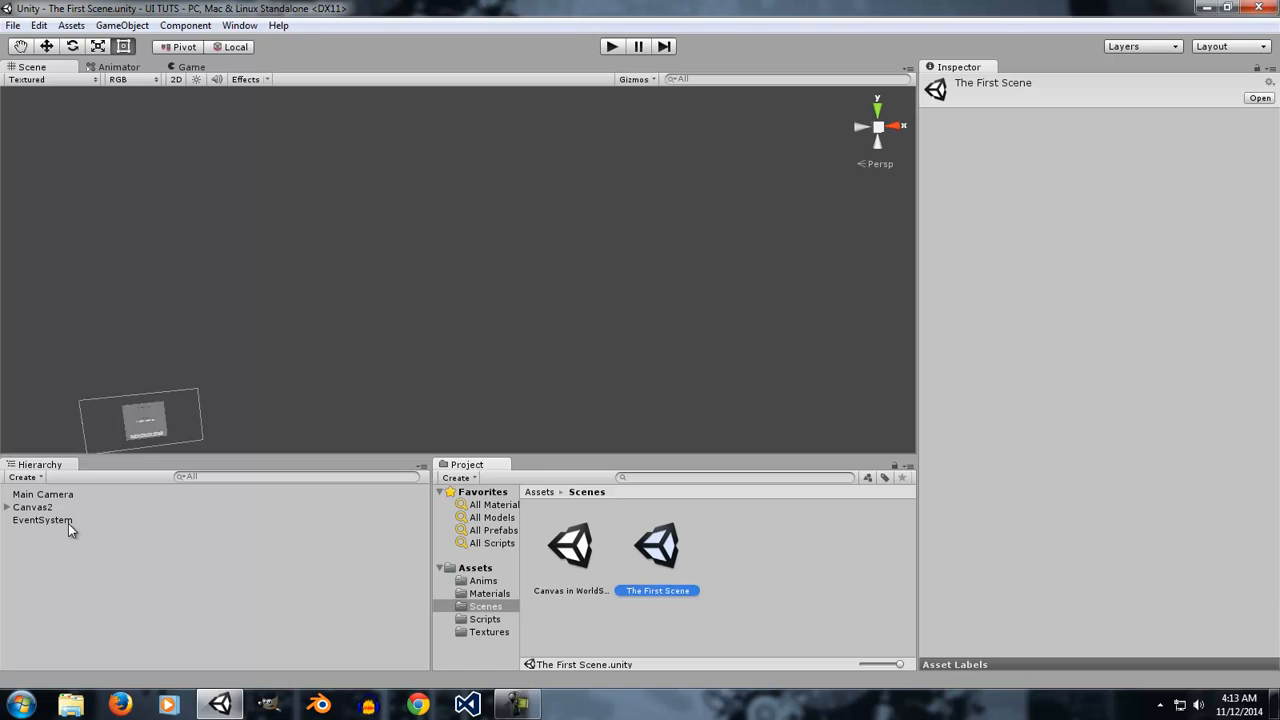
Examine Canvas2 in the scene and expand its Panel to inspect the Button, Text and Slider children.
double_click(33, 507)
mouse_move(550, 248)
alt+mouse_down()
mouse_move(548, 297)
mouse_move(600, 277)
mouse_move(551, 254)
alt+mouse_up()
alt+scroll(563, 257, up, 8)
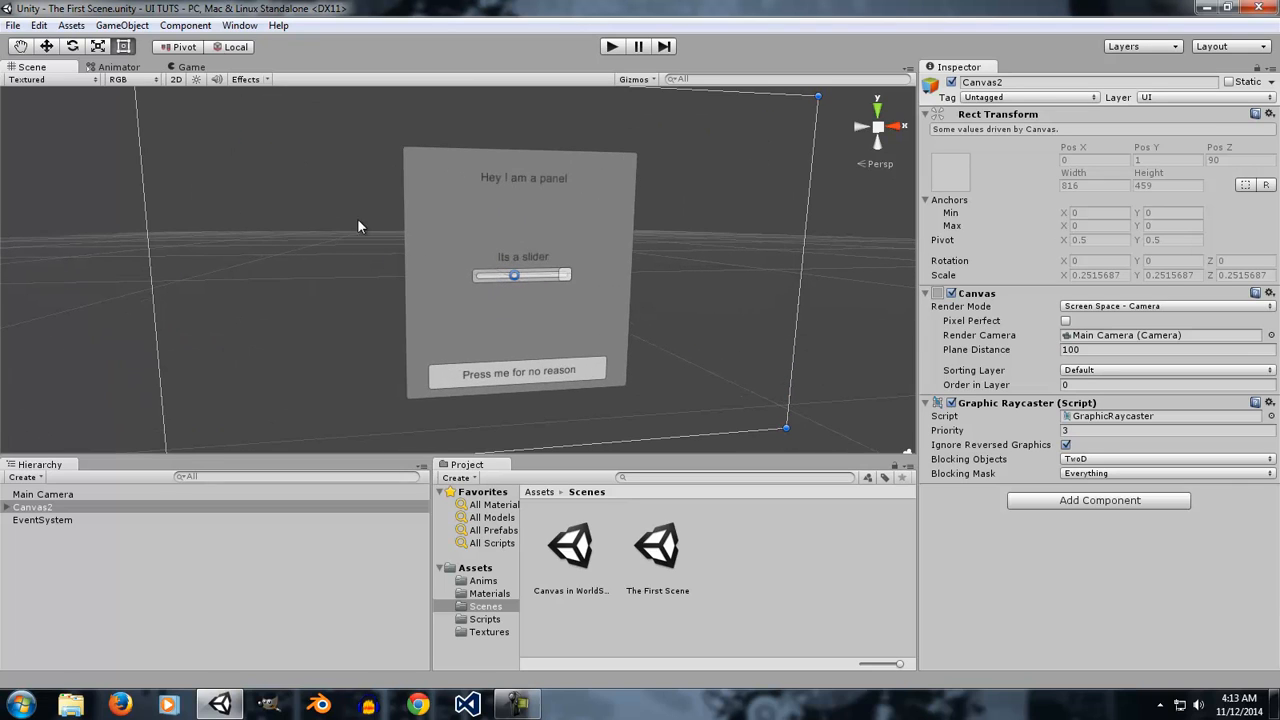
alt+drag(504, 317, 623, 303)
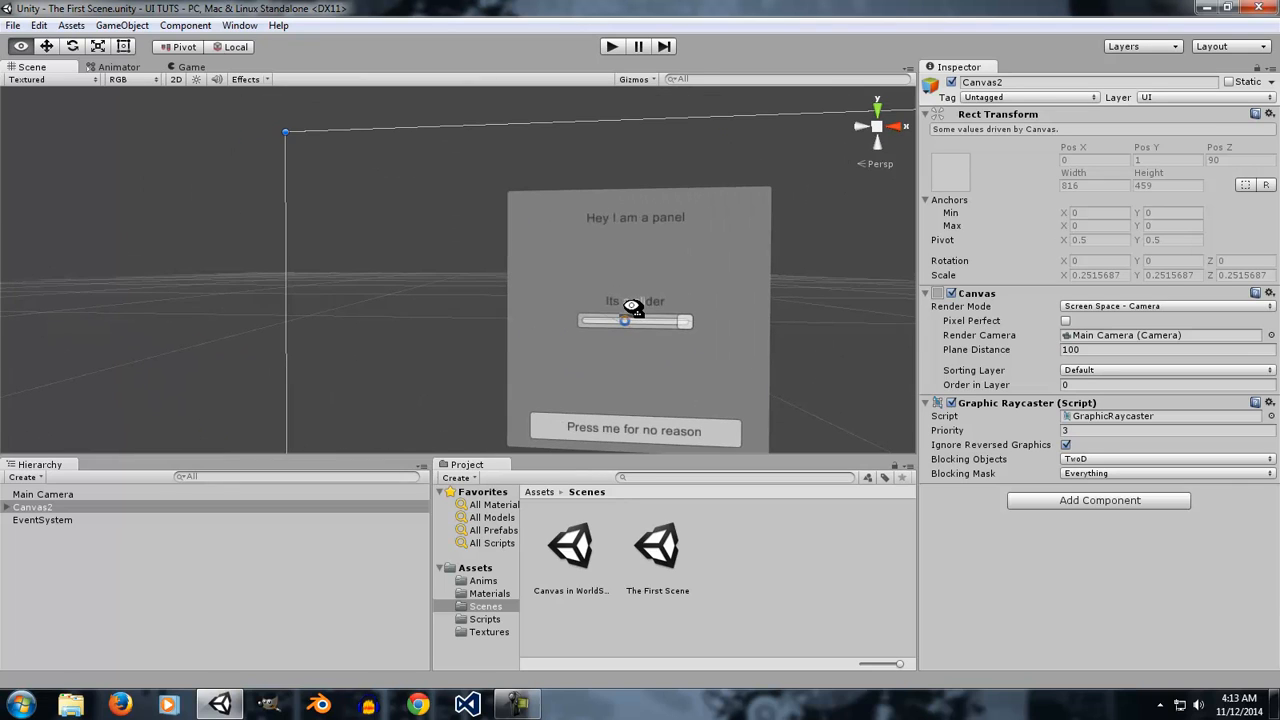
click(8, 508)
click(38, 520)
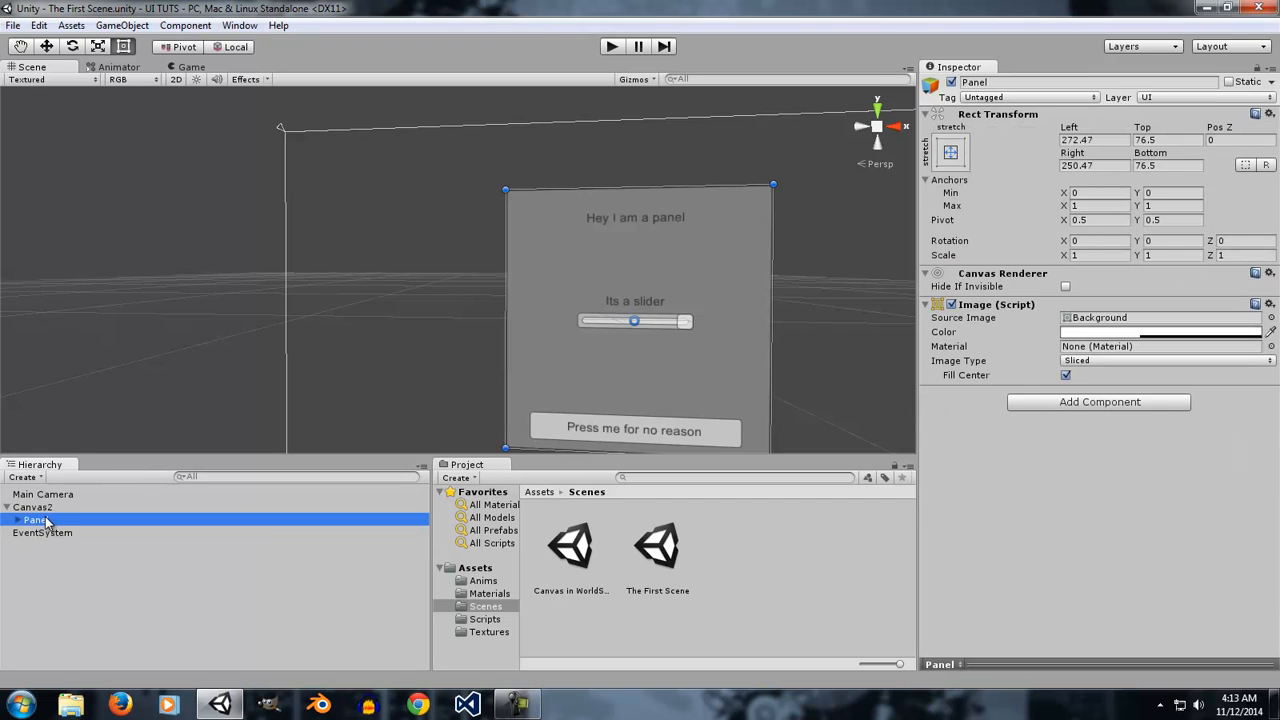
click(31, 507)
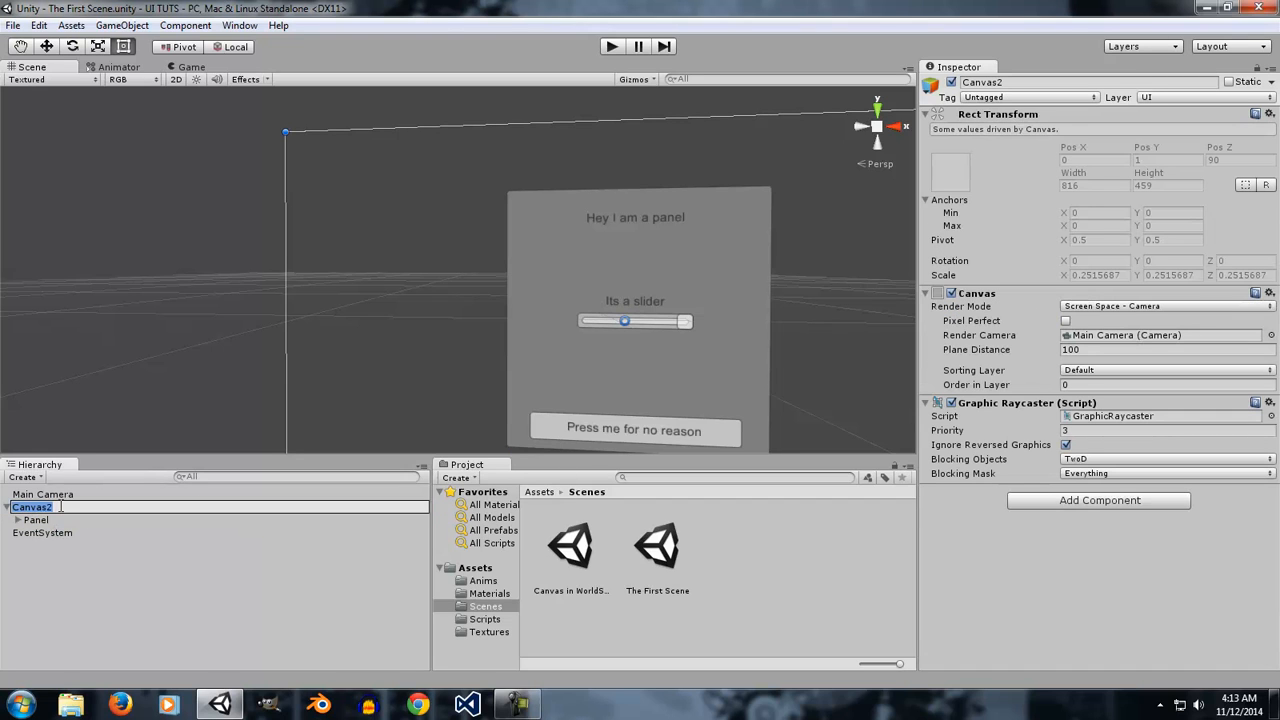
click(18, 521)
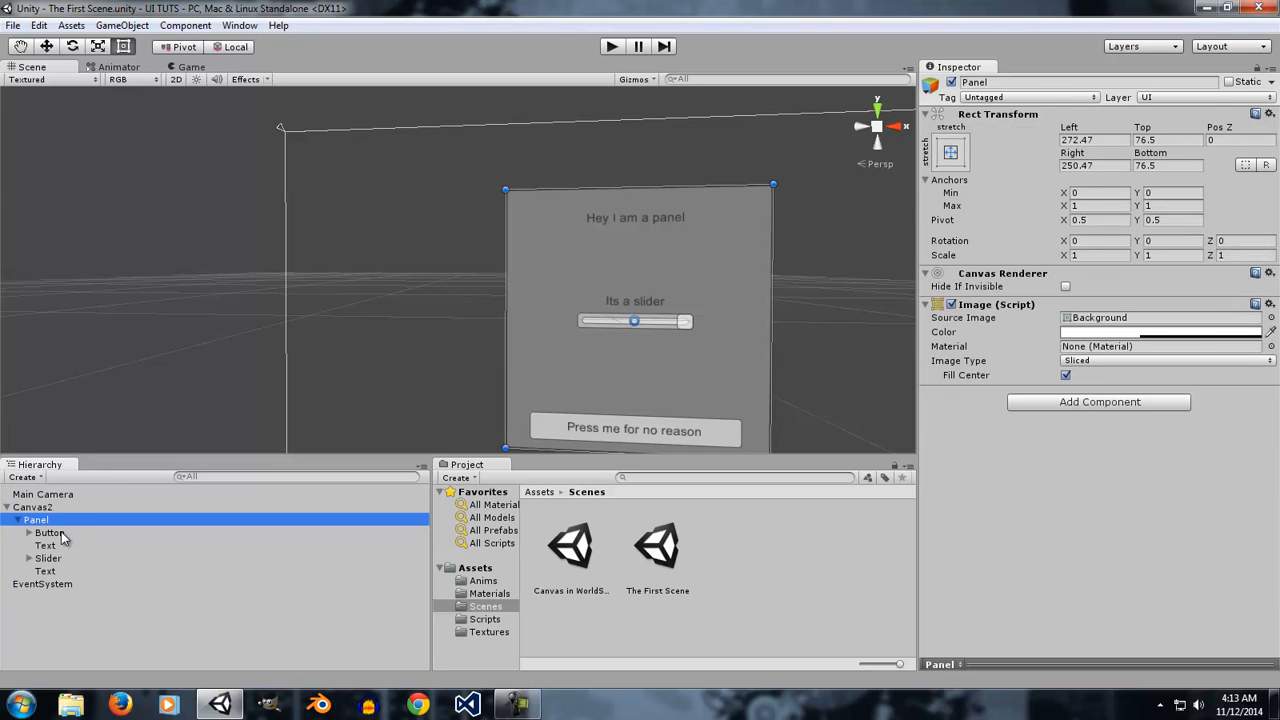
click(62, 533)
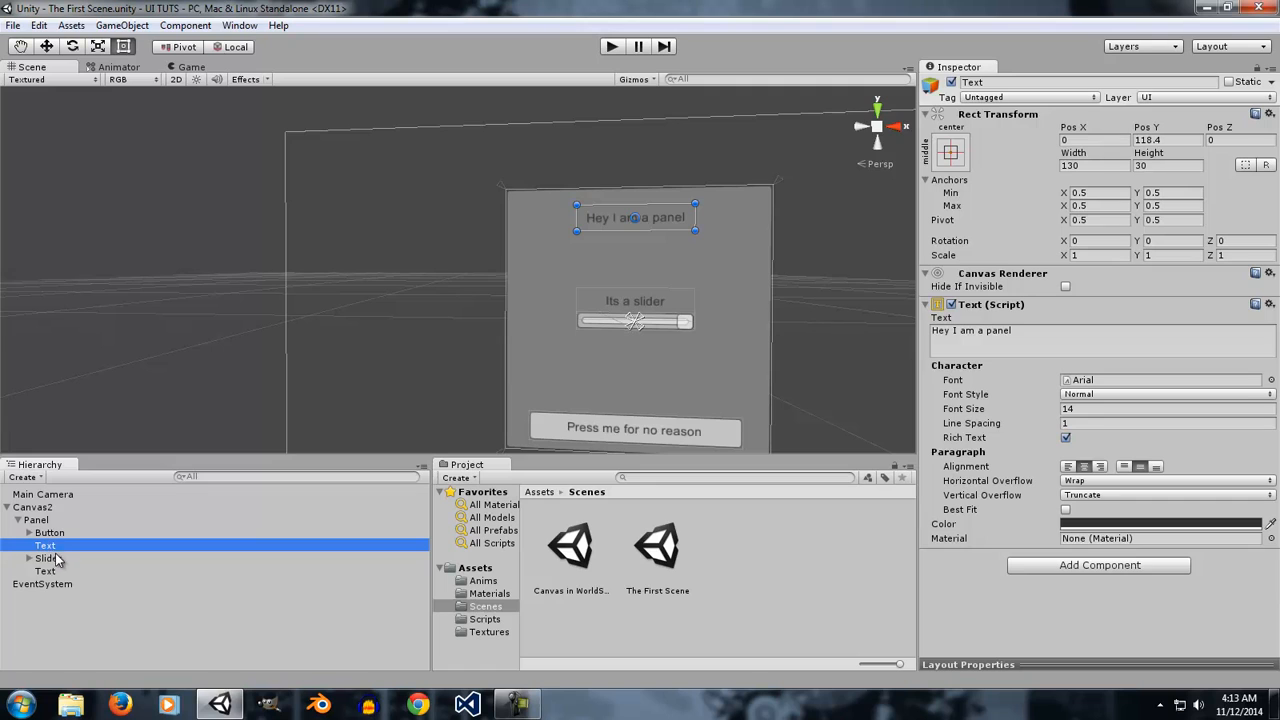
click(64, 559)
click(53, 572)
mouse_move(415, 345)
alt+mouse_down()
mouse_move(434, 337)
mouse_move(437, 383)
mouse_move(421, 366)
alt+mouse_up()
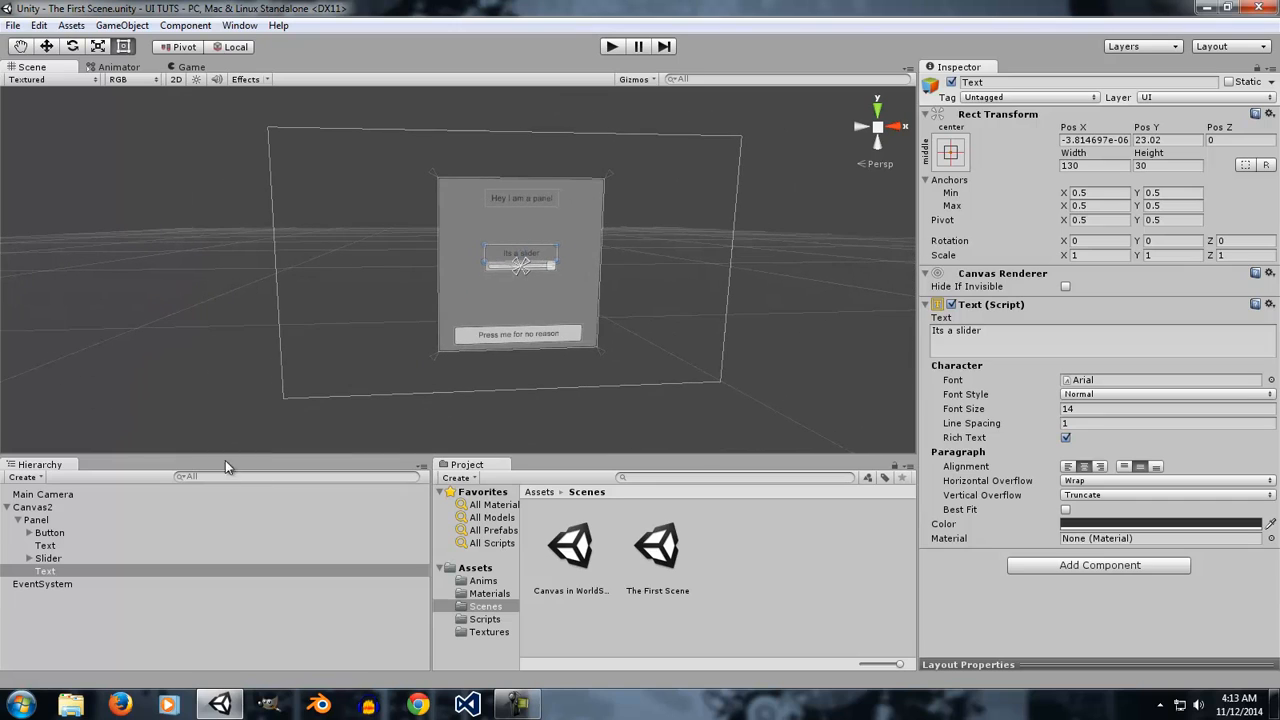
click(32, 507)
click(7, 508)
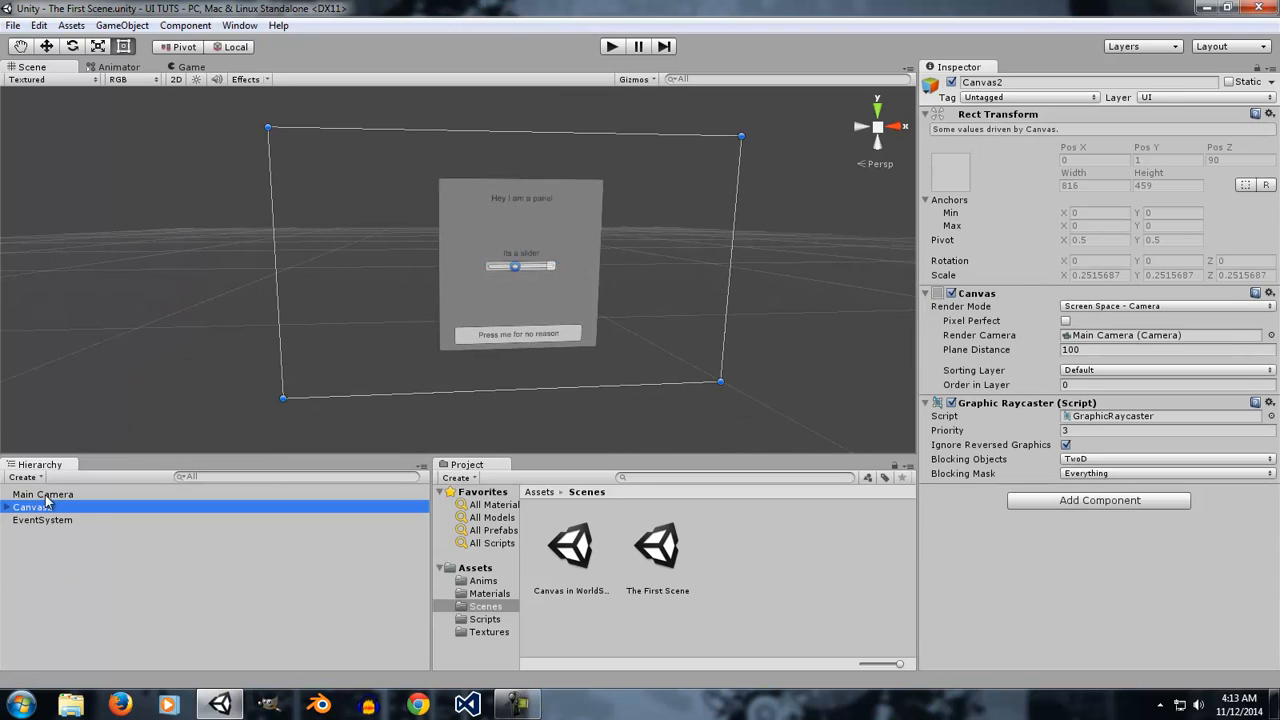
Enter Play mode and switch Canvas2's render mode to Screen Space - Overlay.
click(610, 47)
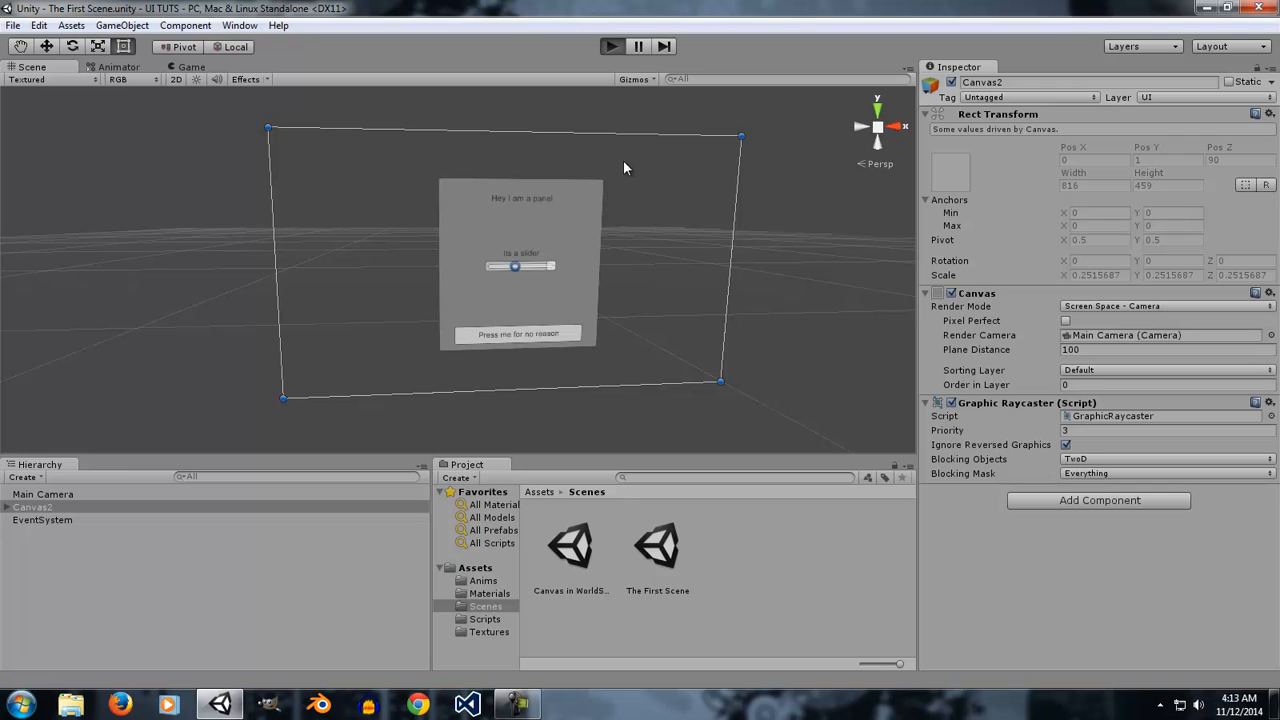
click(1090, 306)
click(1100, 321)
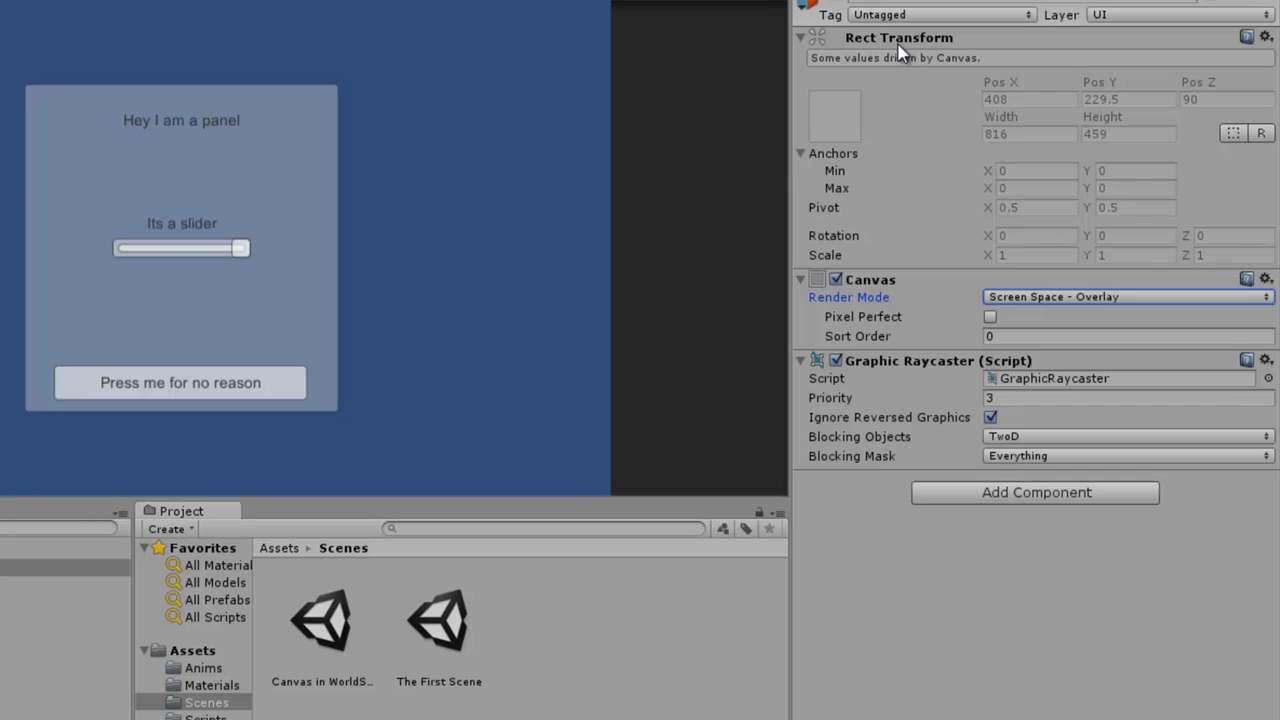
click(1073, 298)
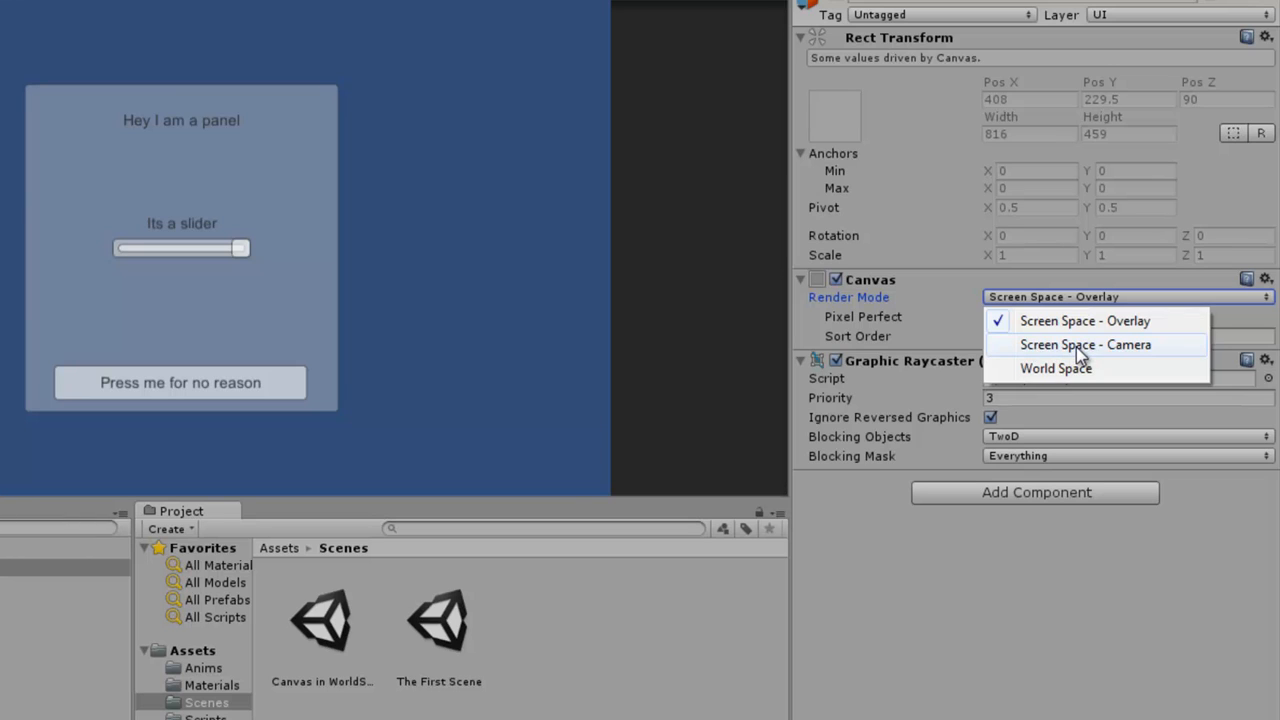
click(1068, 539)
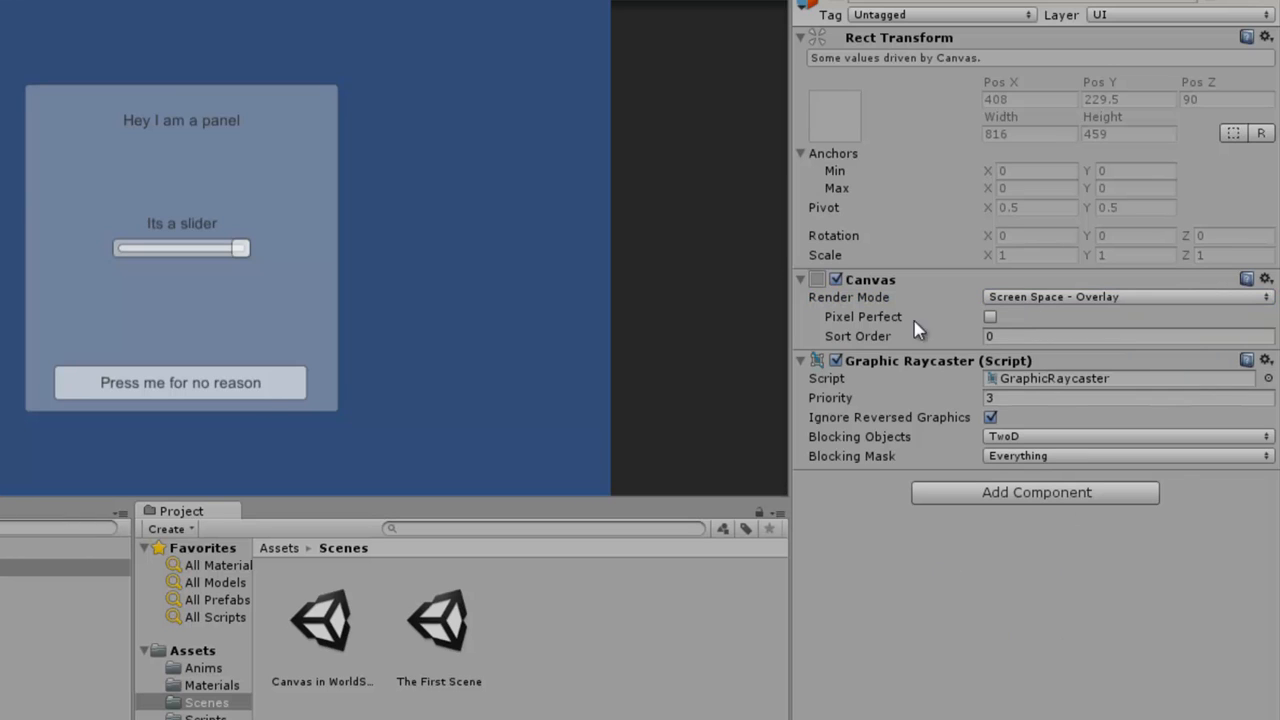
click(60, 567)
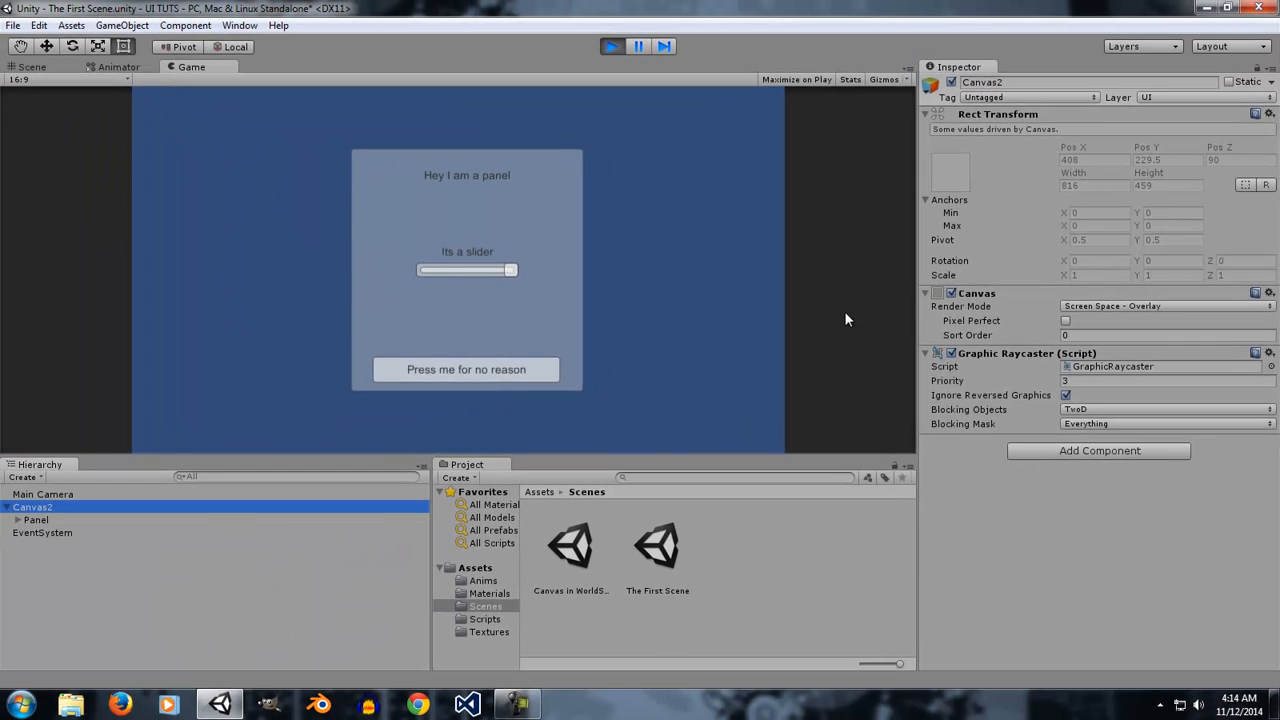
click(1131, 307)
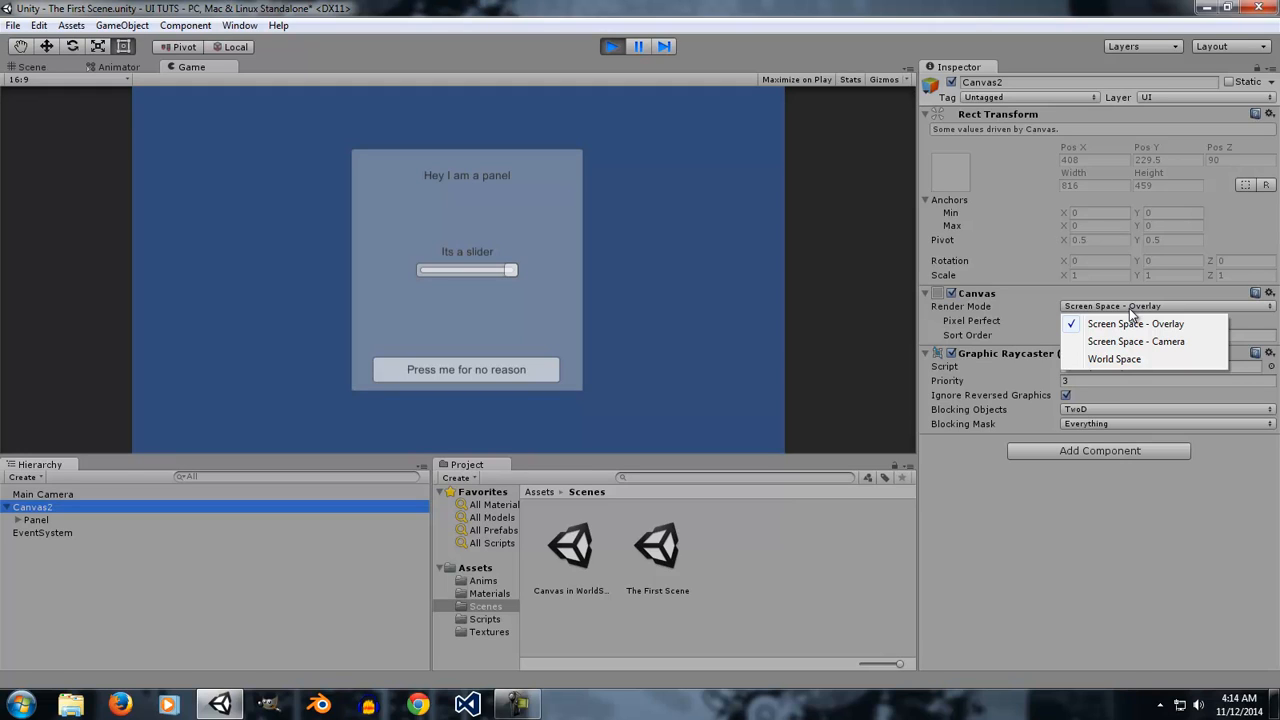
click(1134, 557)
Rotate the Panel around its Y axis and reset its Y rotation to 0.
click(38, 520)
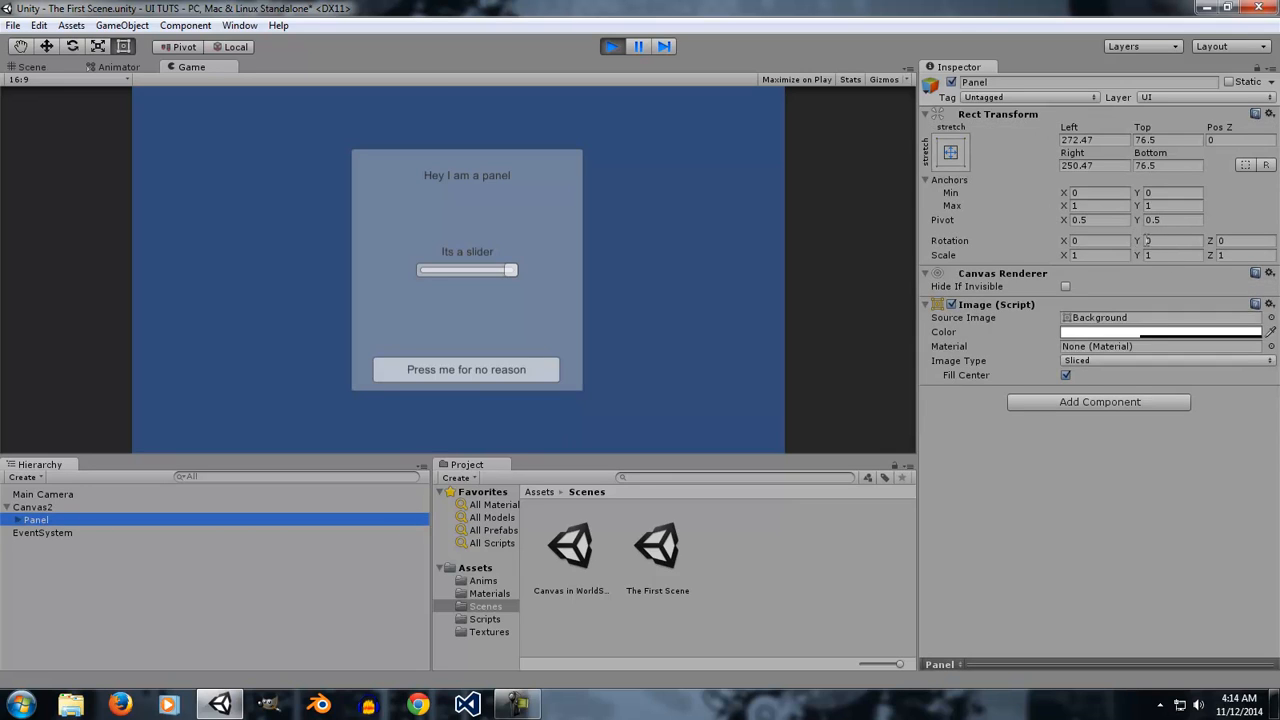
drag(1138, 238, 177, 320)
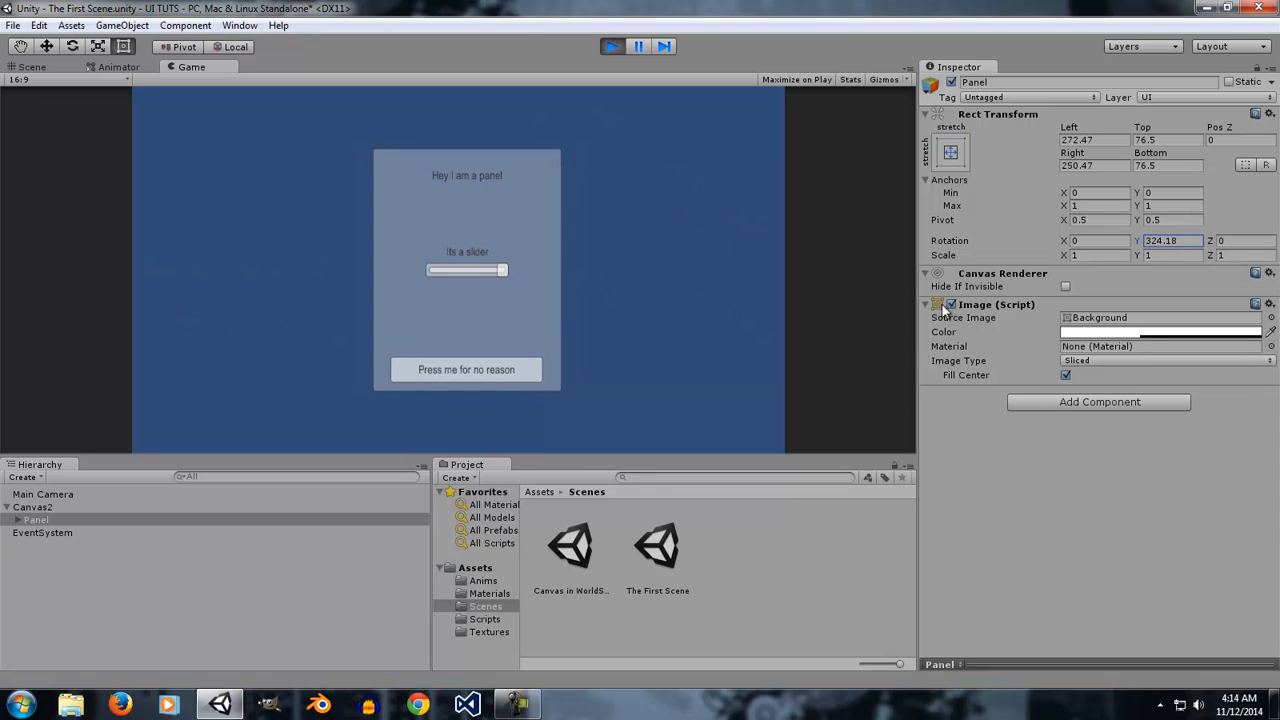
drag(1197, 247, 998, 211)
text(0)
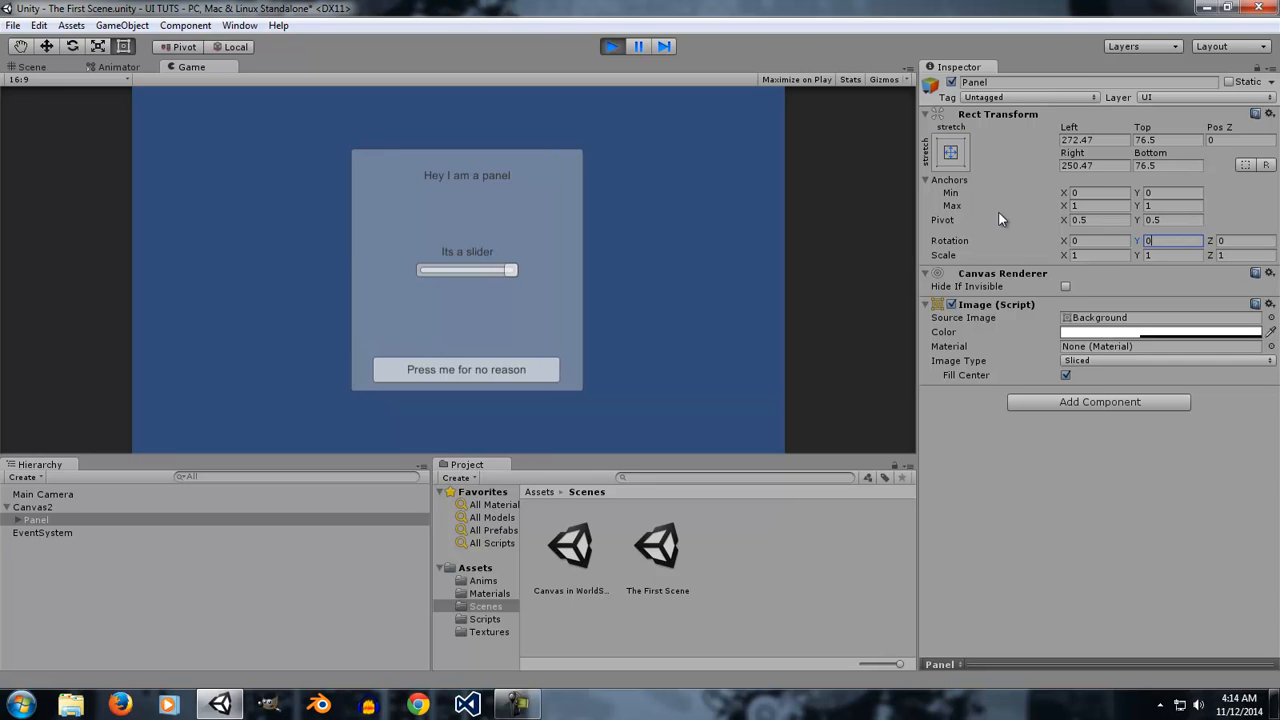
Switch Canvas2's render mode to Screen Space - Camera and assign Main Camera as its render camera.
click(38, 507)
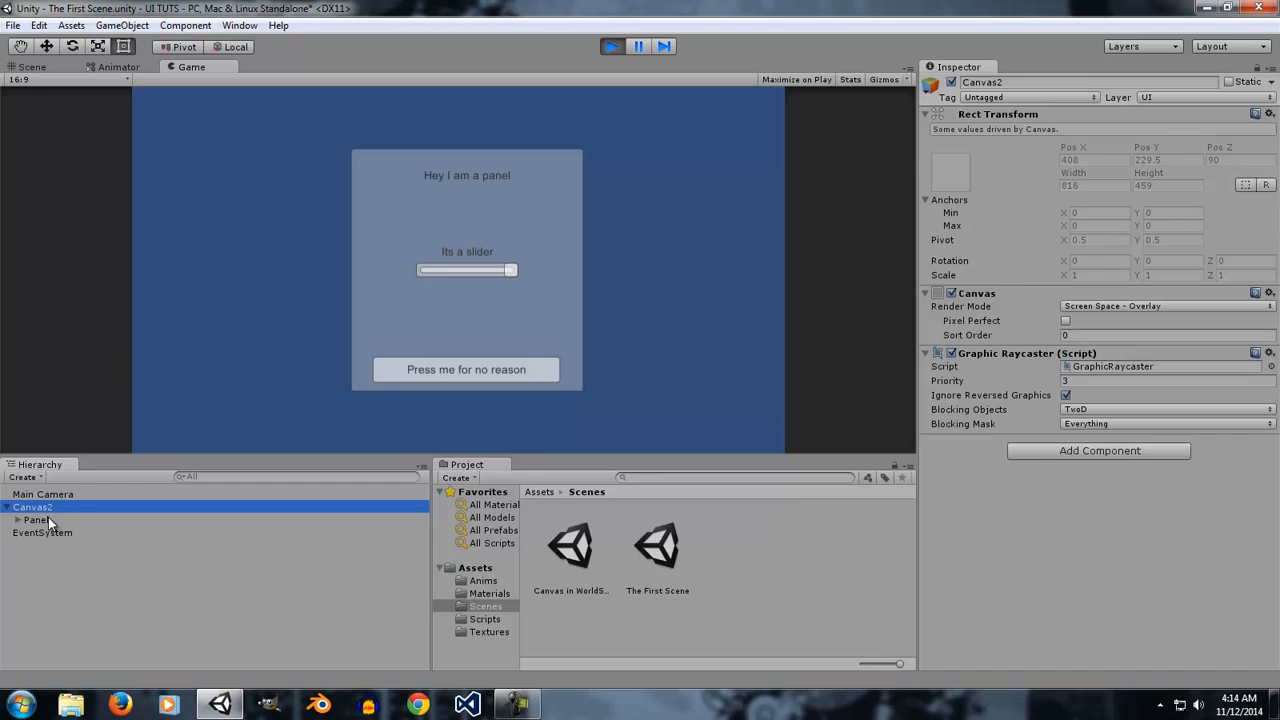
click(48, 518)
click(35, 508)
click(1099, 308)
click(1127, 341)
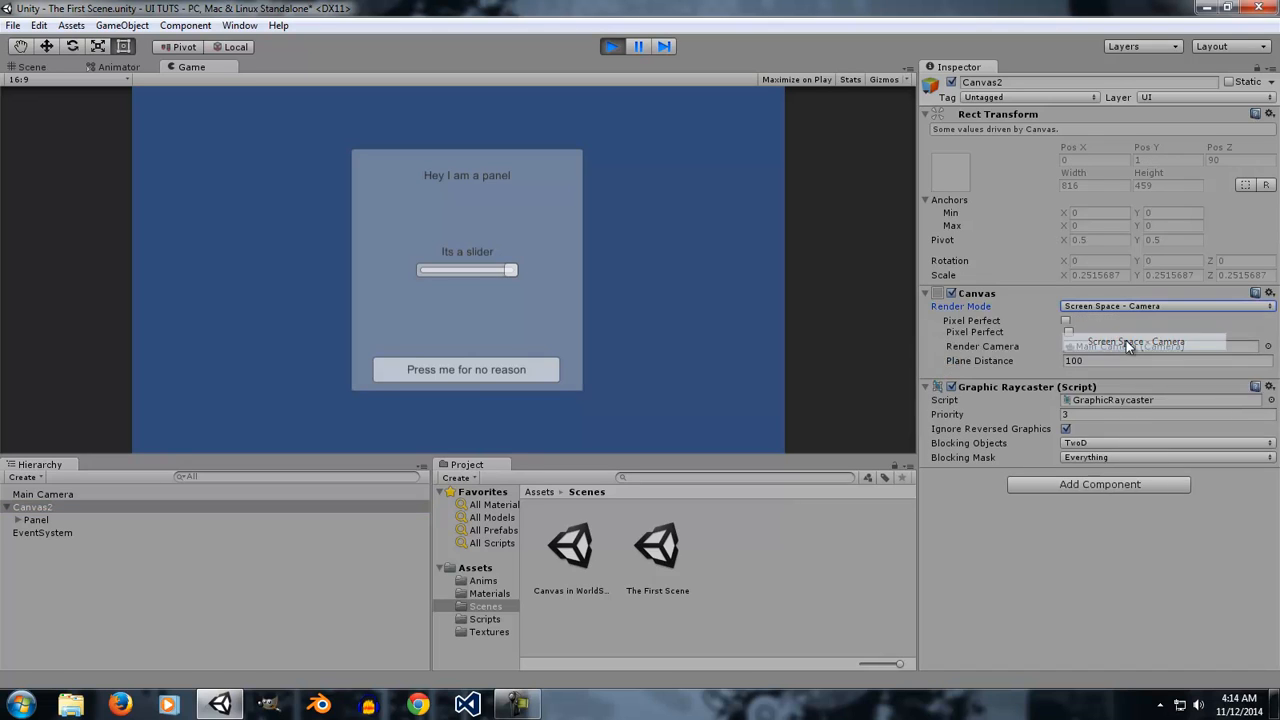
drag(63, 495, 1107, 334)
click(72, 507)
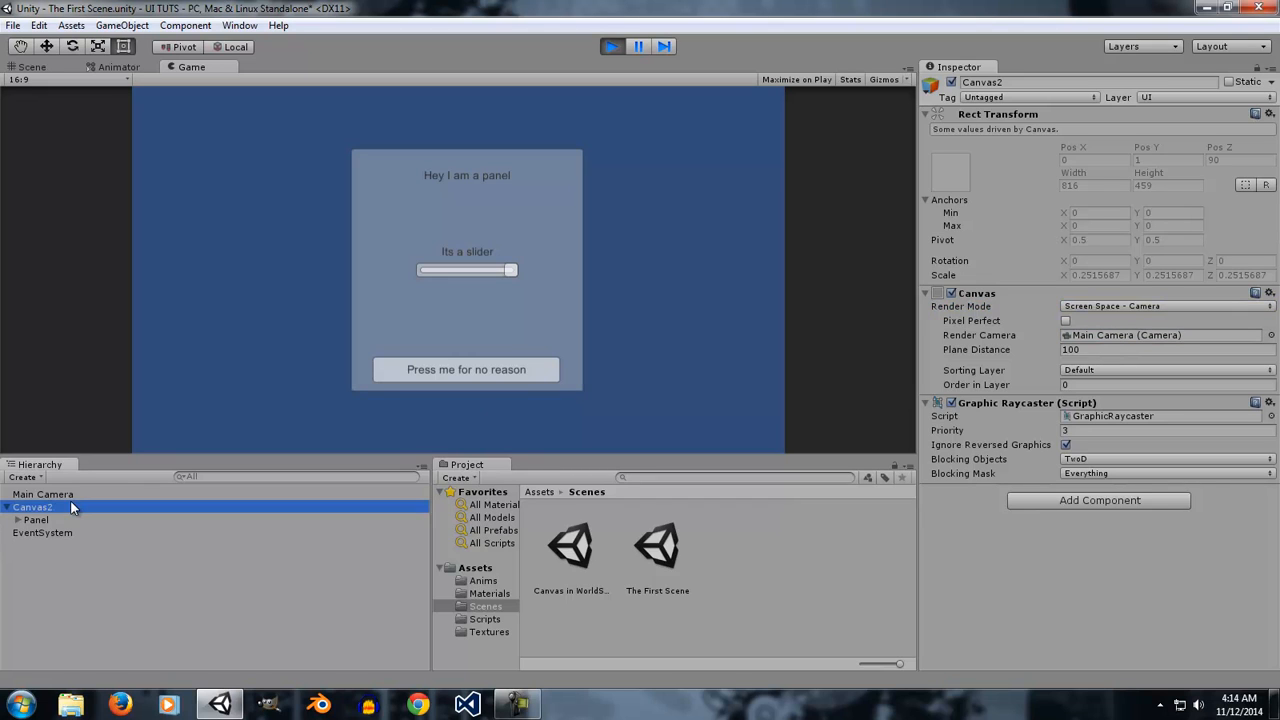
Compare Main Camera and Canvas2 in the Scene view, then exit Play mode.
click(65, 492)
click(65, 506)
click(59, 493)
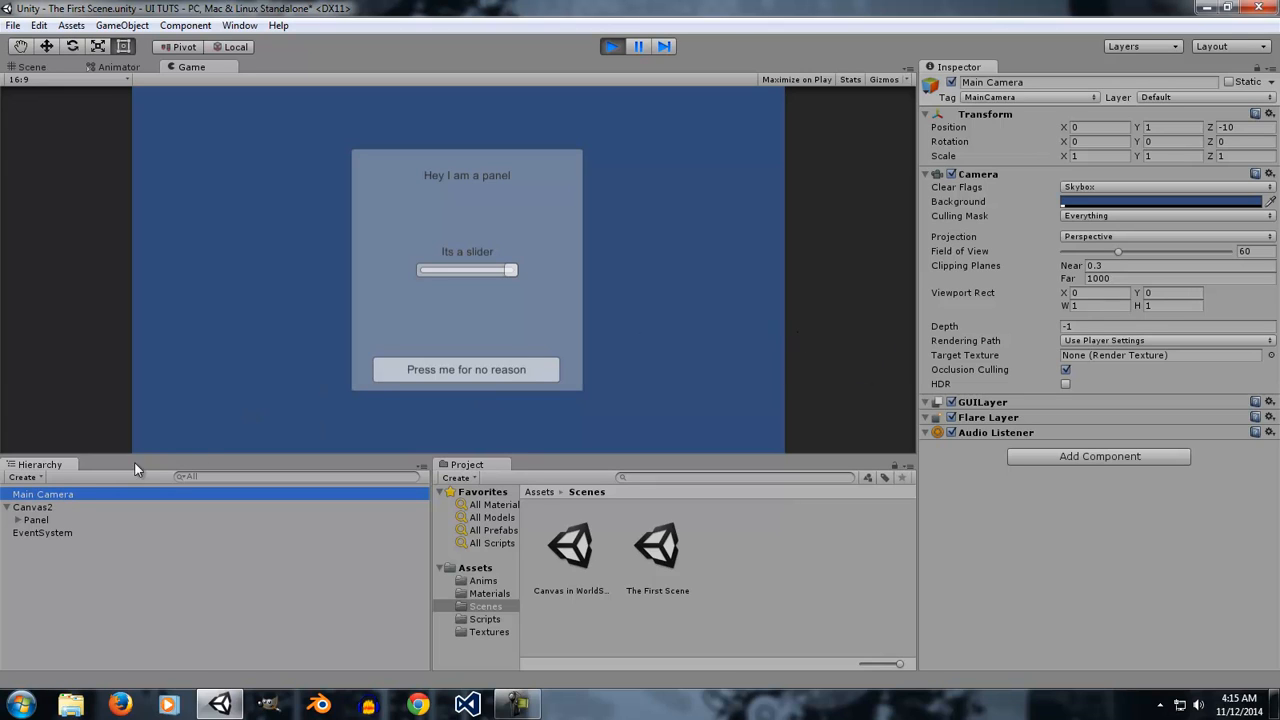
click(63, 507)
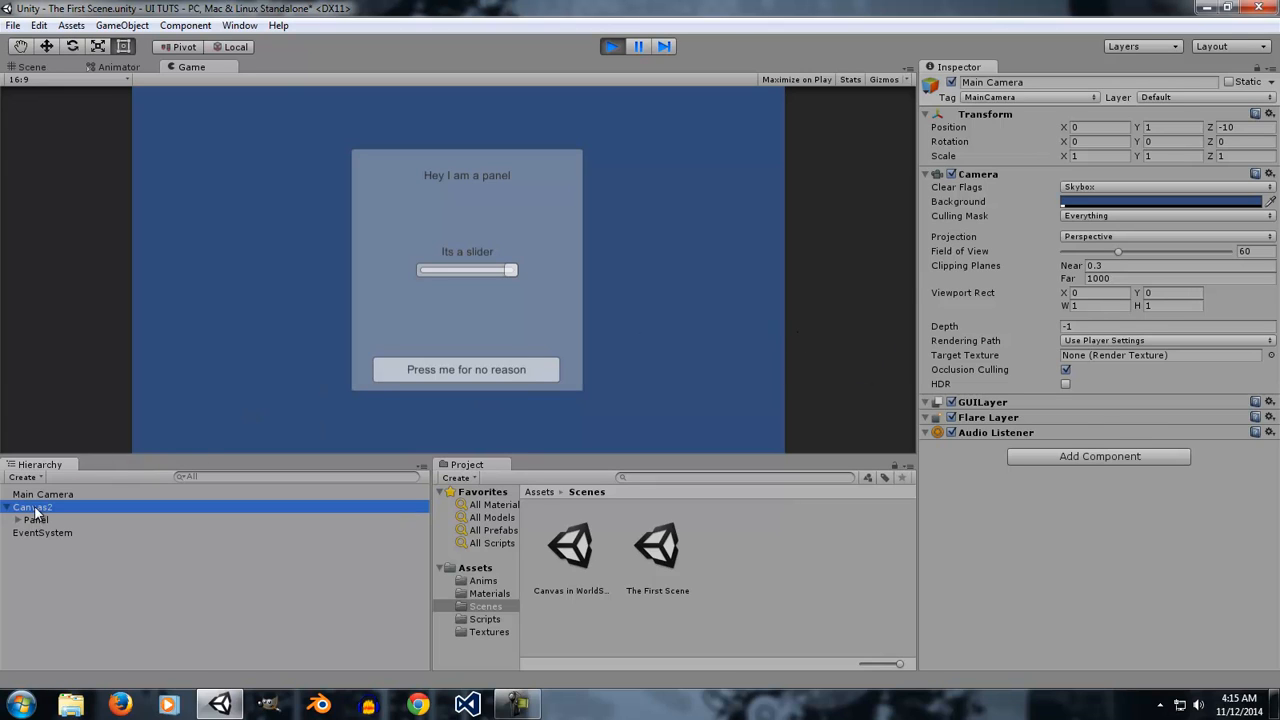
click(32, 67)
alt+drag(577, 319, 235, 300)
click(612, 50)
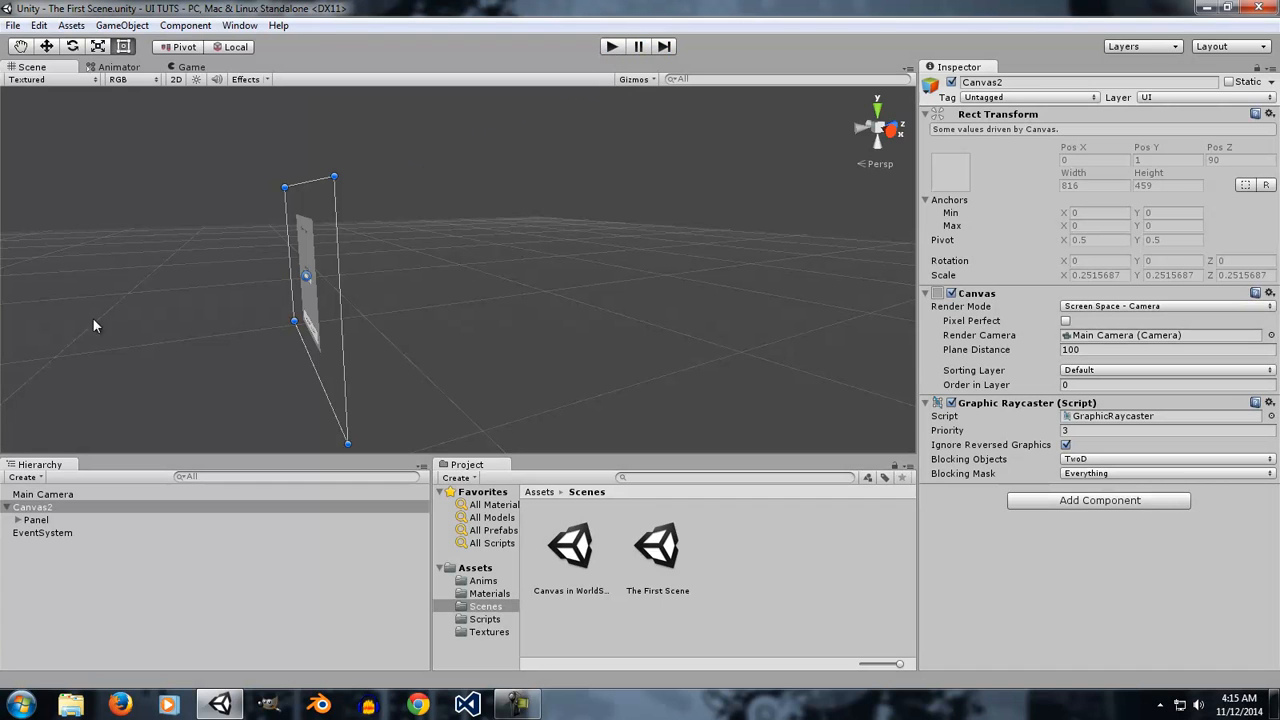
Reapply Screen Space - Camera on Canvas2 in edit mode and drop Main Camera into its Render Camera slot.
click(80, 496)
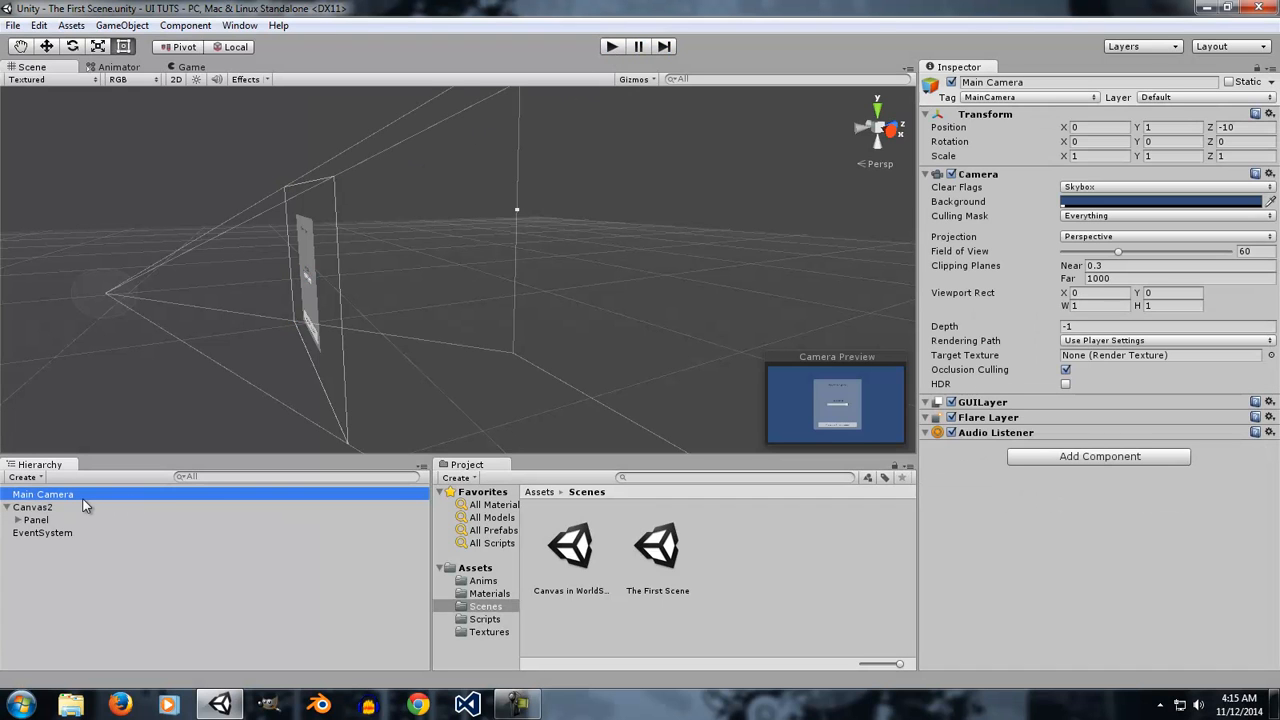
click(72, 507)
click(1128, 306)
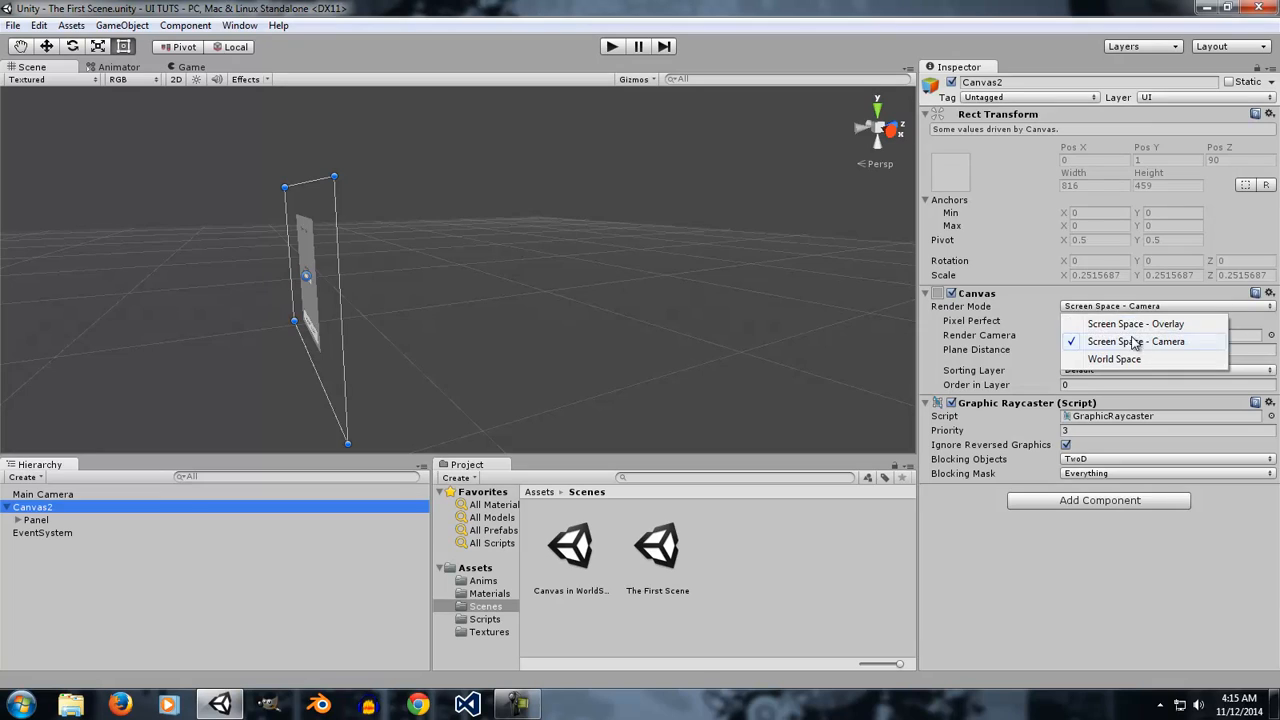
click(1134, 338)
drag(62, 495, 1135, 340)
Set Canvas2's Plane Distance to 95.13 in front of the Main Camera.
click(42, 494)
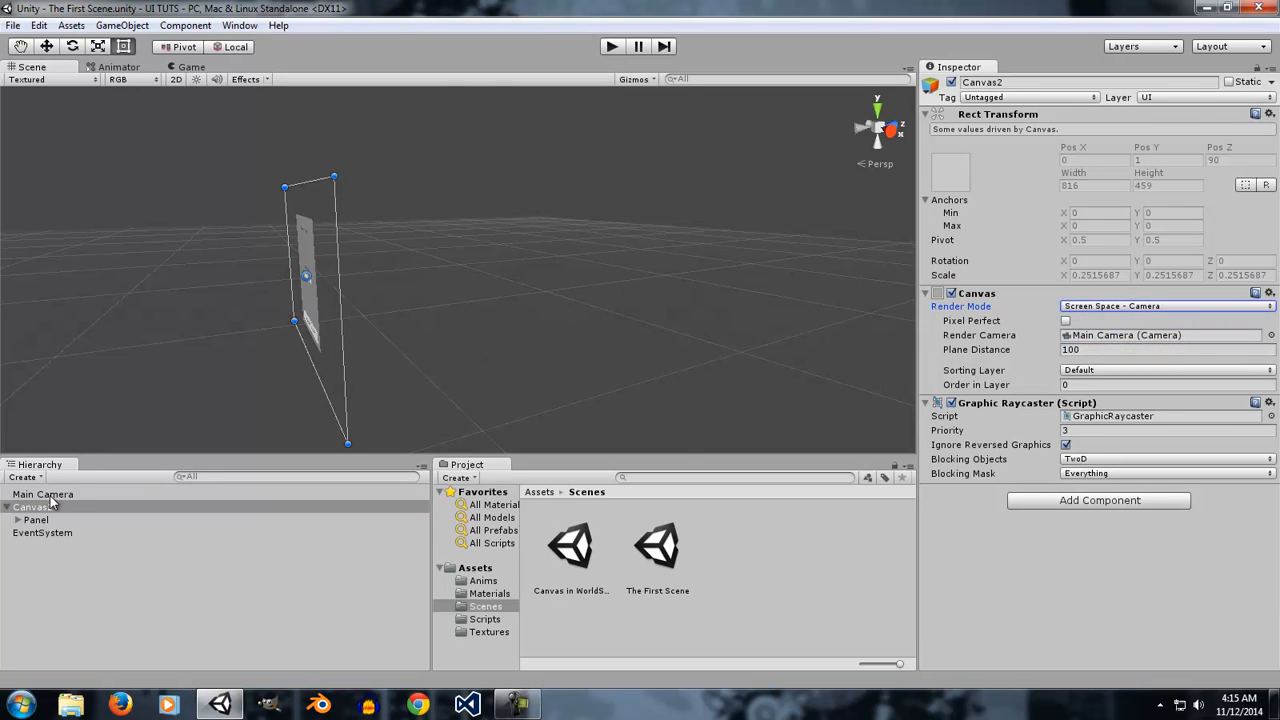
alt+drag(266, 334, 432, 312)
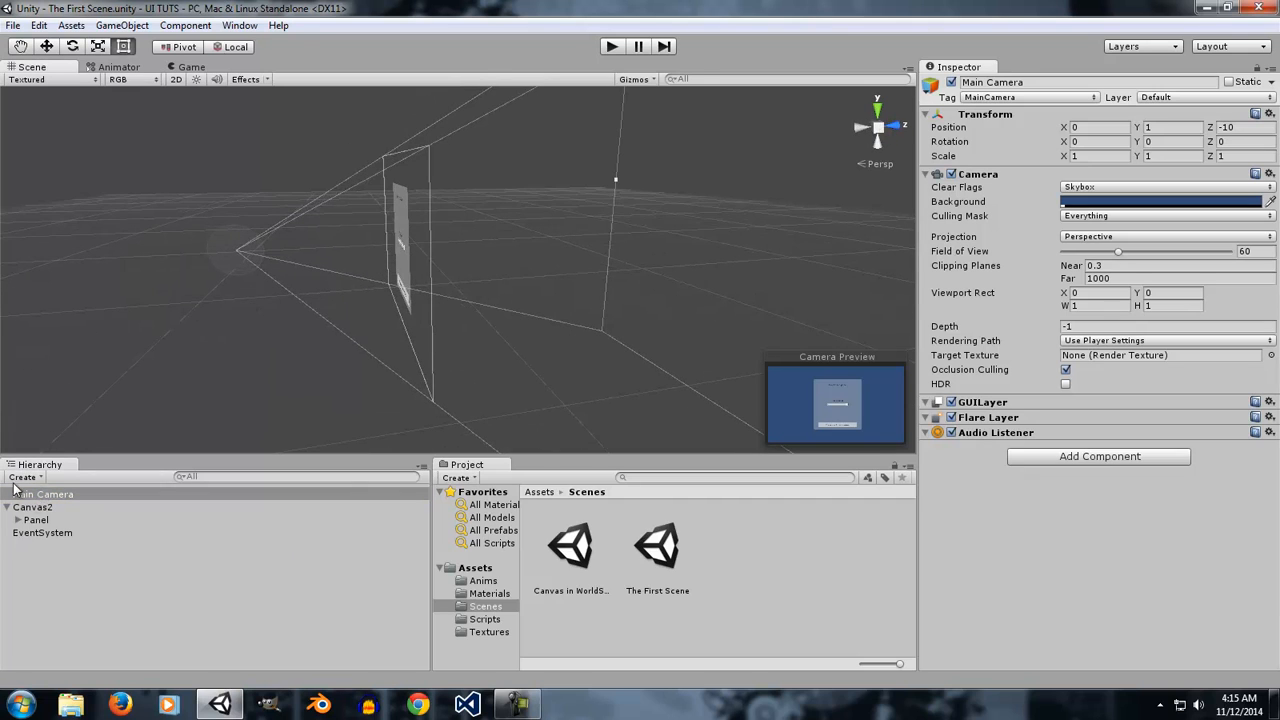
alt+drag(512, 265, 837, 323)
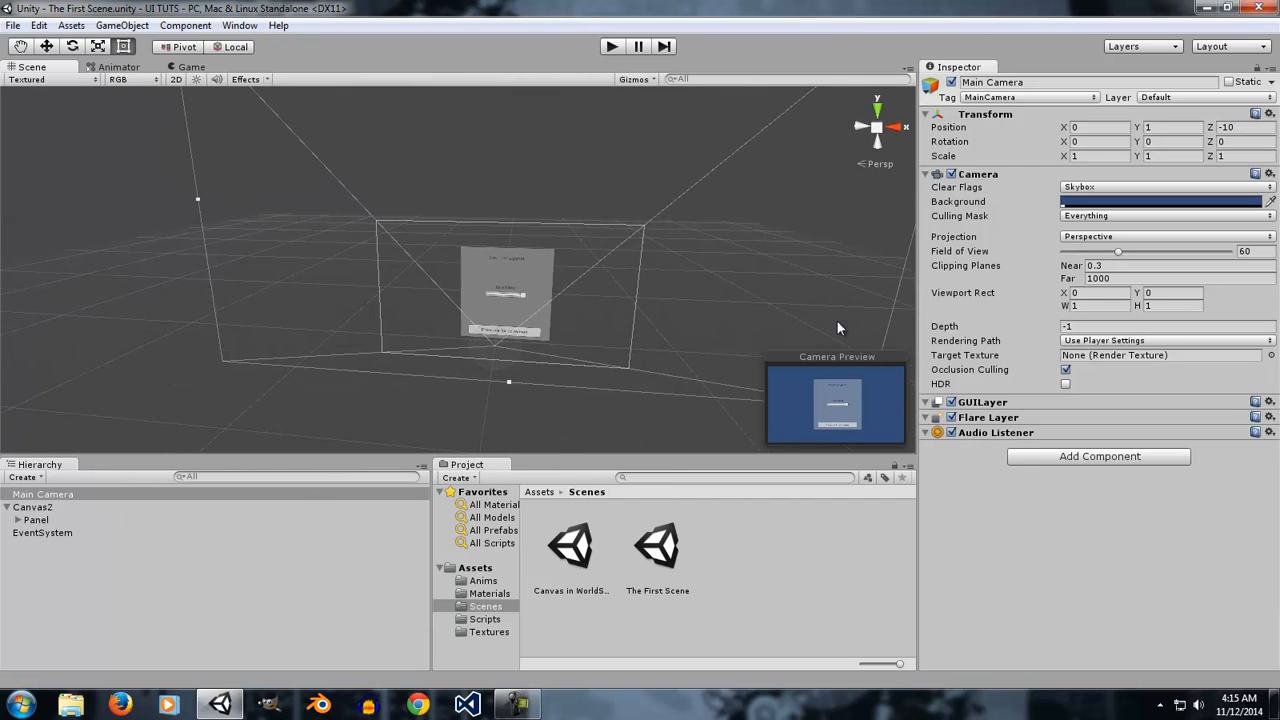
alt+drag(623, 306, 671, 229)
alt+scroll(671, 229, down, 3)
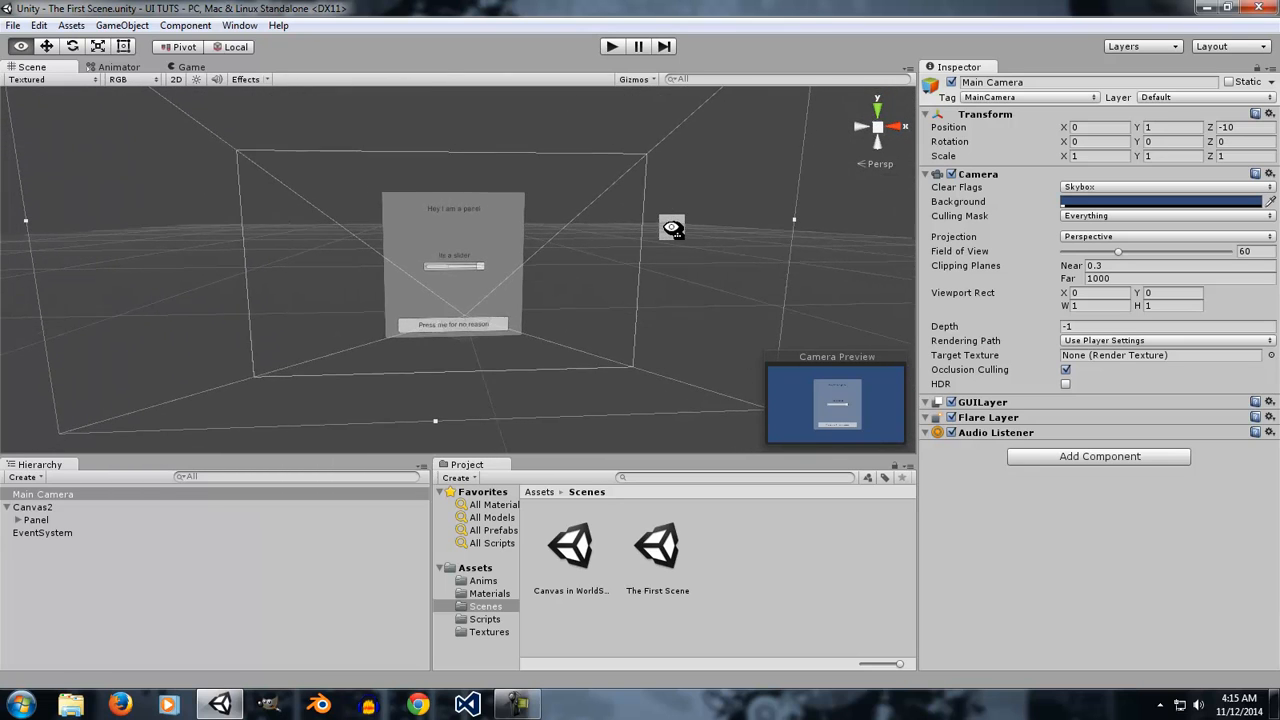
click(50, 522)
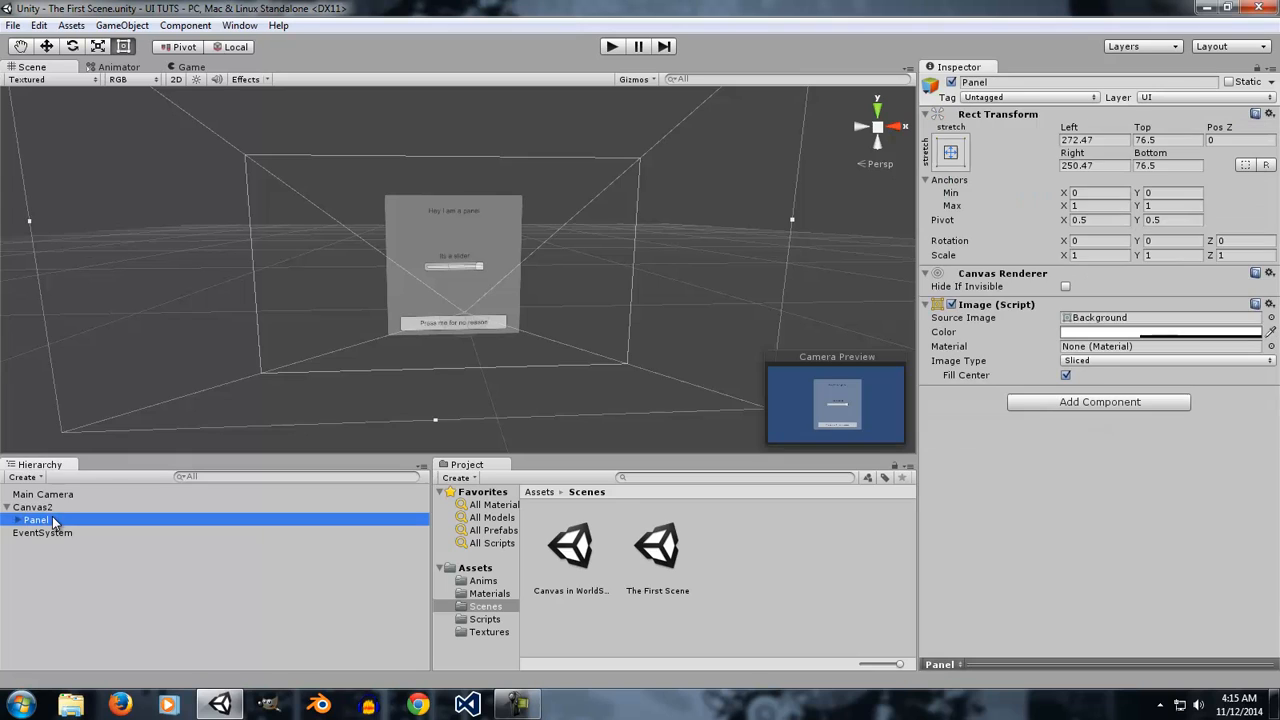
click(43, 495)
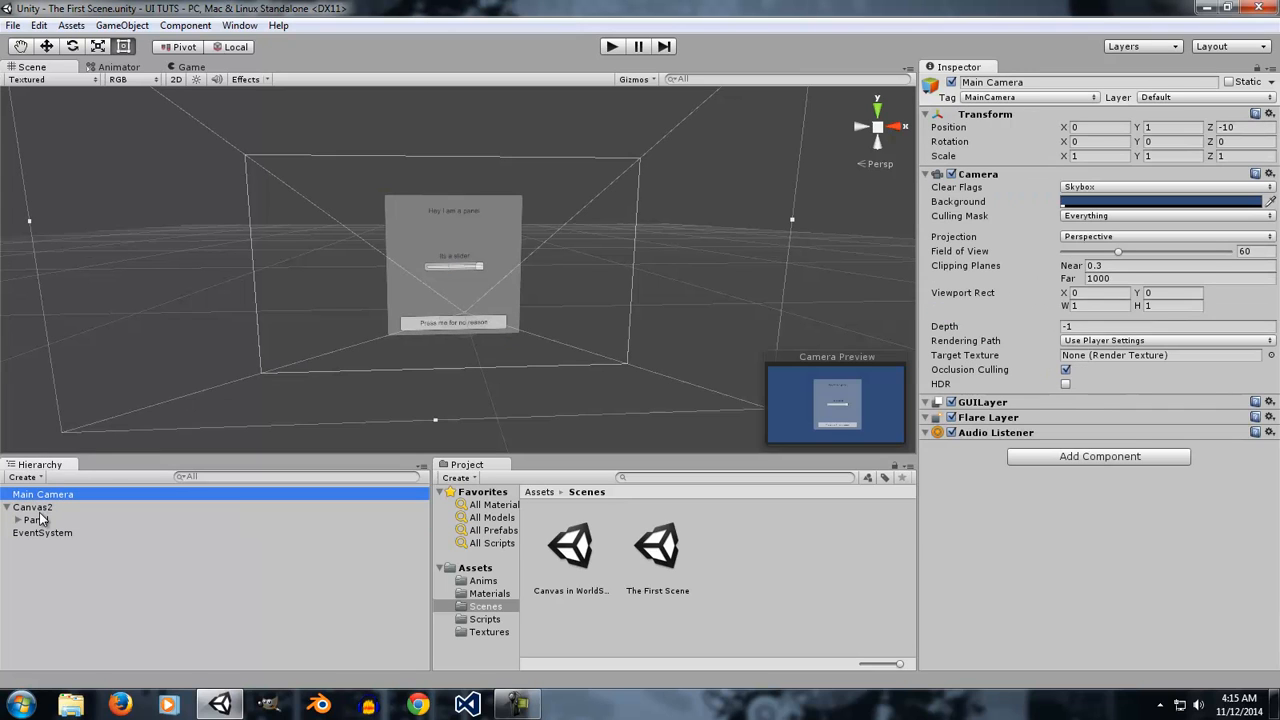
click(34, 508)
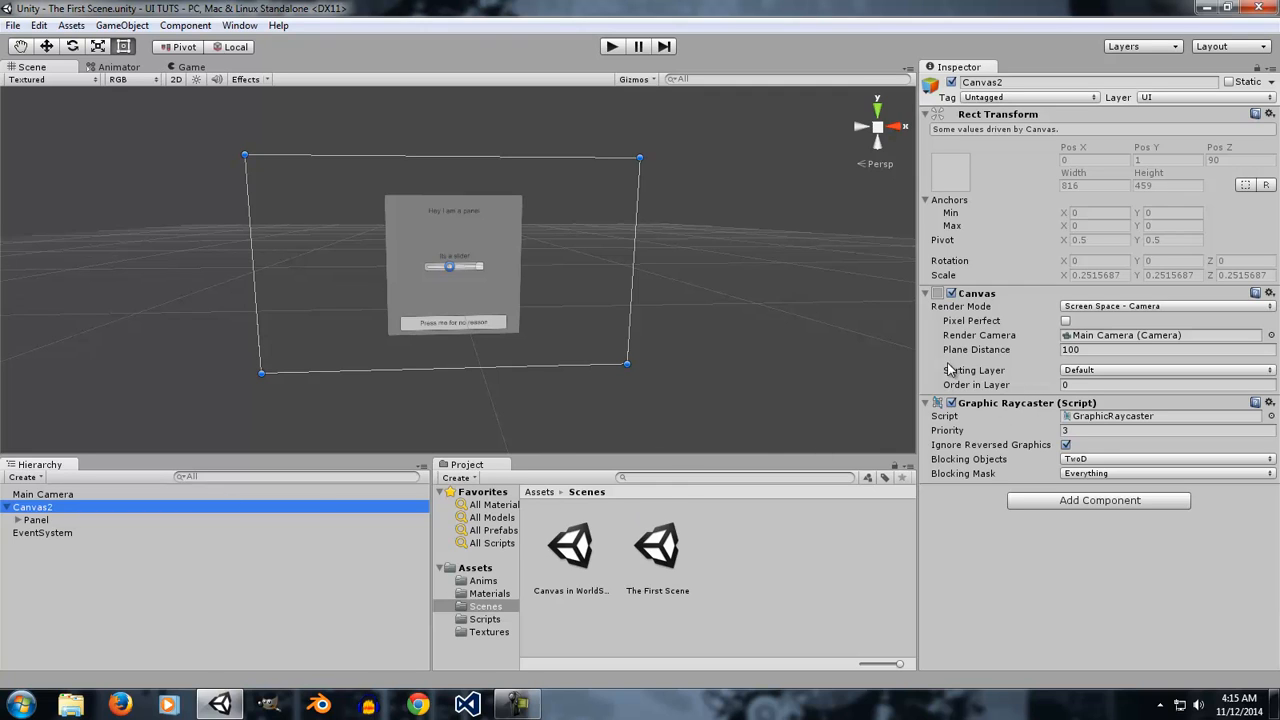
mouse_move(971, 354)
mouse_down()
mouse_move(1092, 357)
mouse_move(980, 358)
mouse_up()
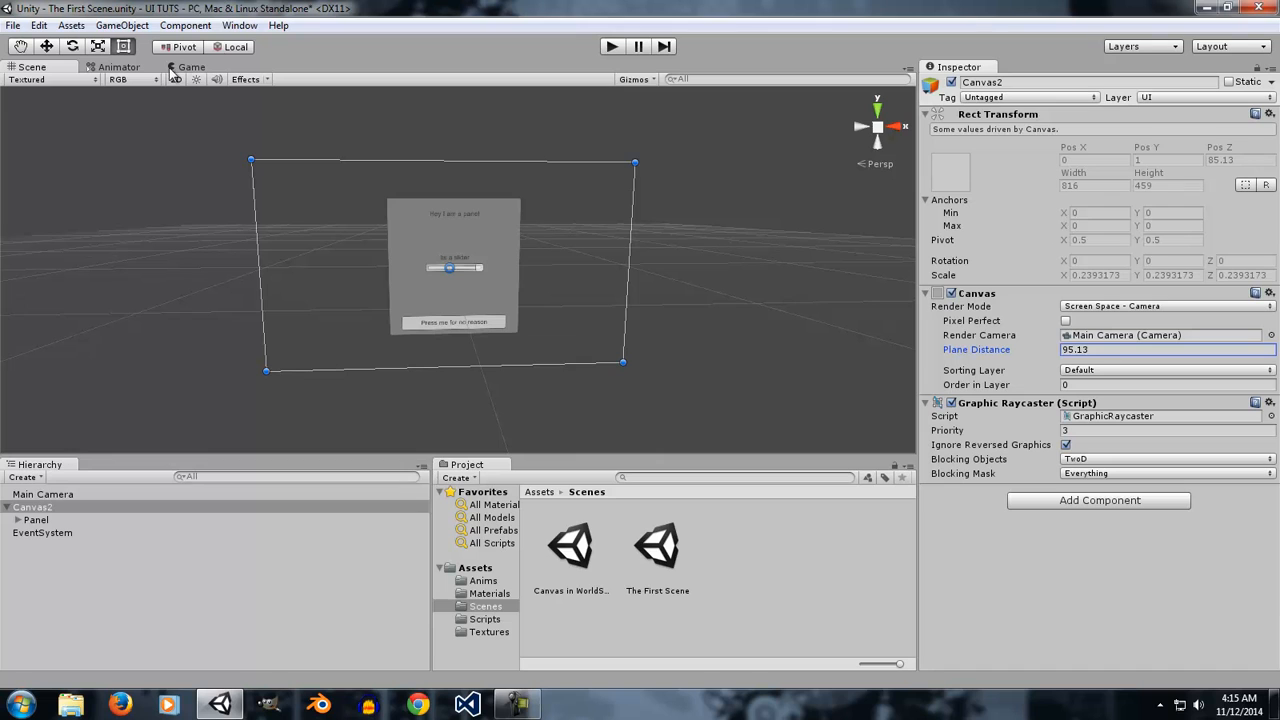
Compare the Main Camera's view with Canvas2's placement in the Scene view.
click(58, 495)
alt+drag(517, 388, 396, 312)
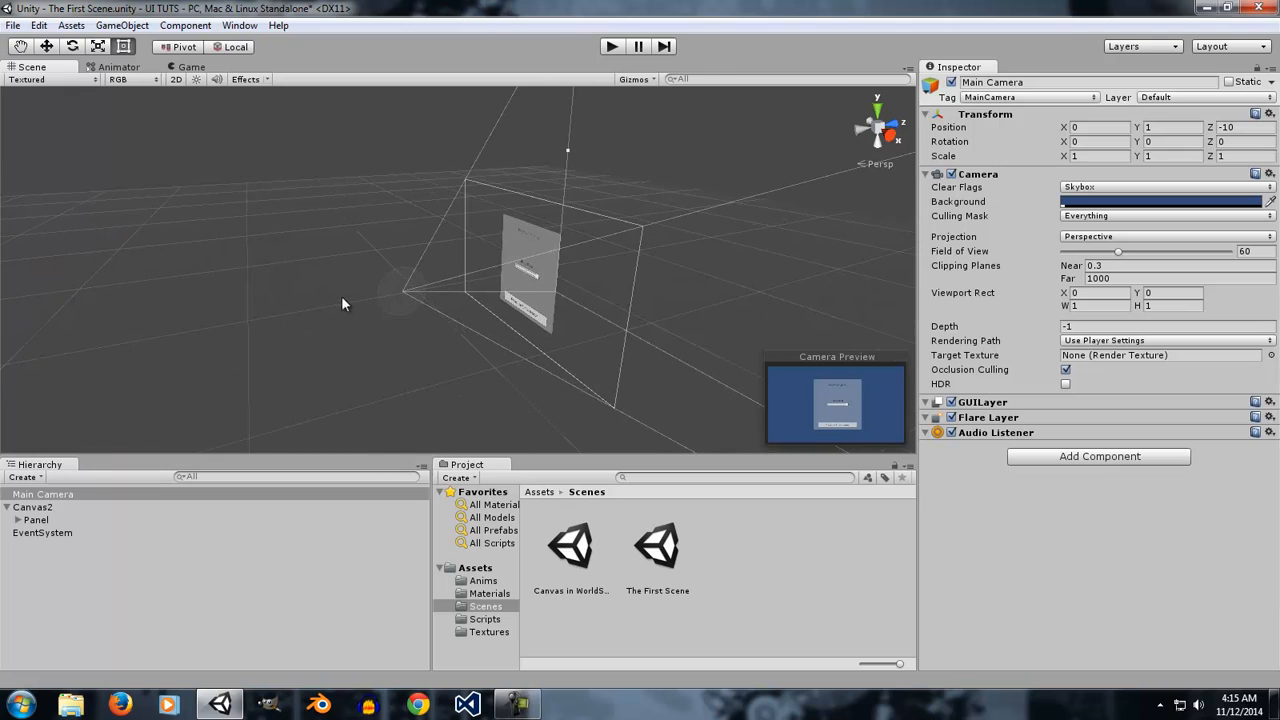
click(34, 508)
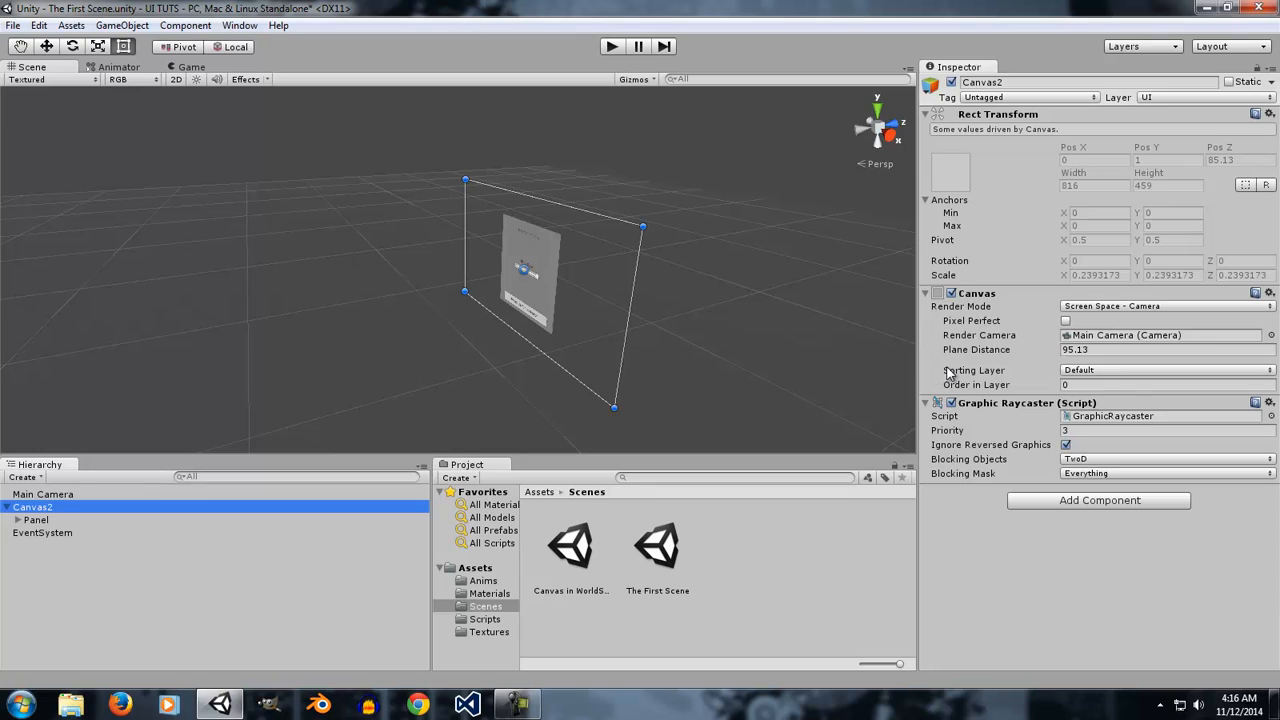
Set Canvas2's Plane Distance to 177.6.
drag(980, 350, 1200, 392)
right_drag(535, 324, 721, 310)
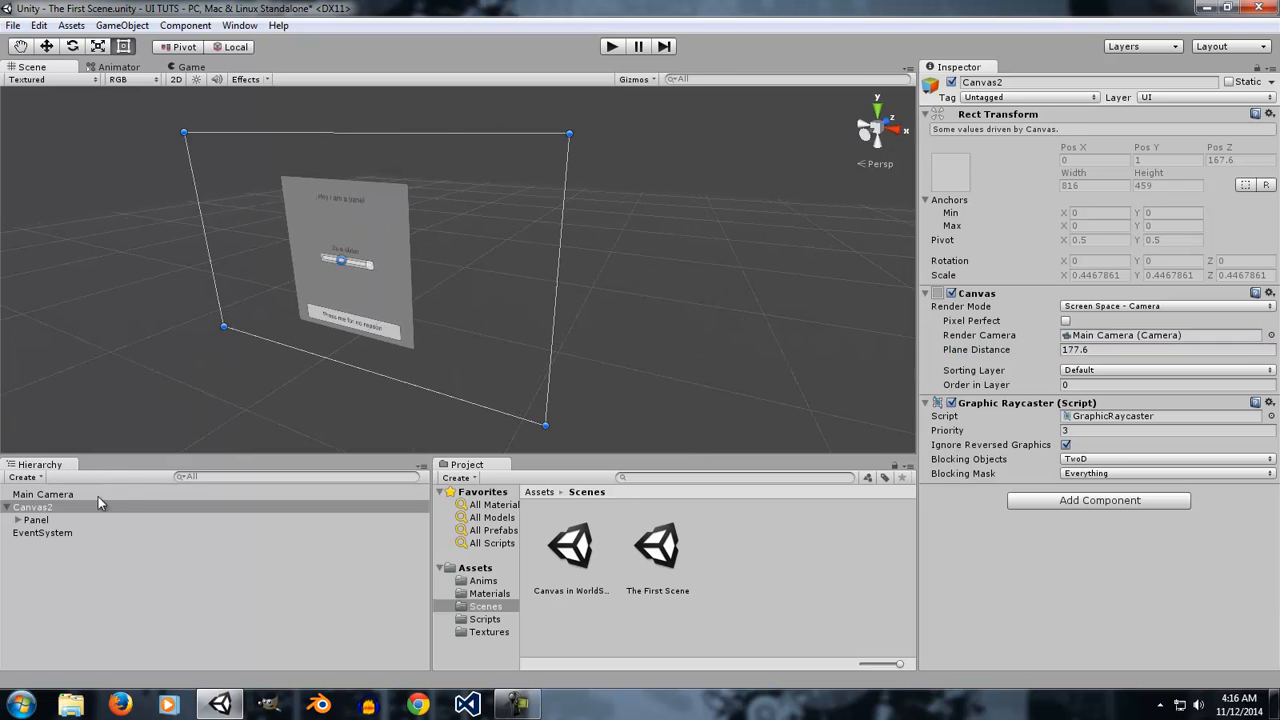
Examine the Main Camera's frustum and Canvas2's Render Mode options in the Scene view.
click(68, 532)
click(45, 494)
click(58, 507)
click(62, 495)
right_drag(580, 235, 420, 251)
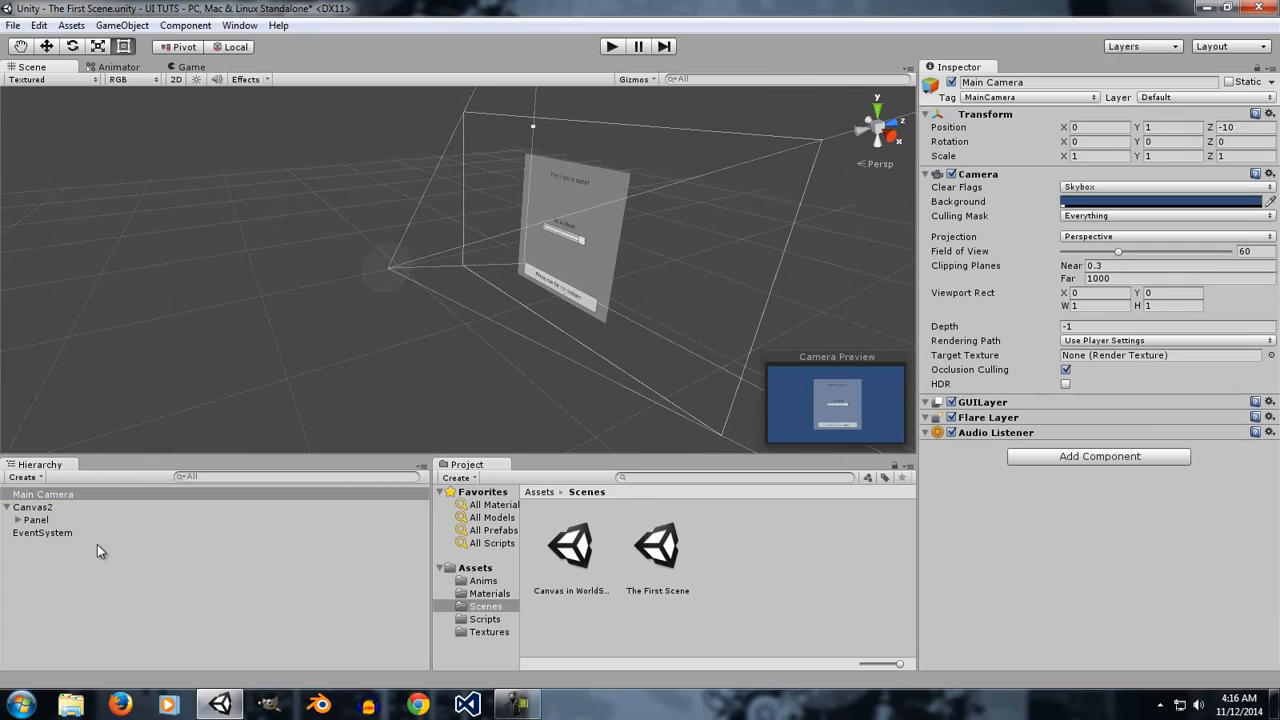
click(50, 508)
click(1112, 306)
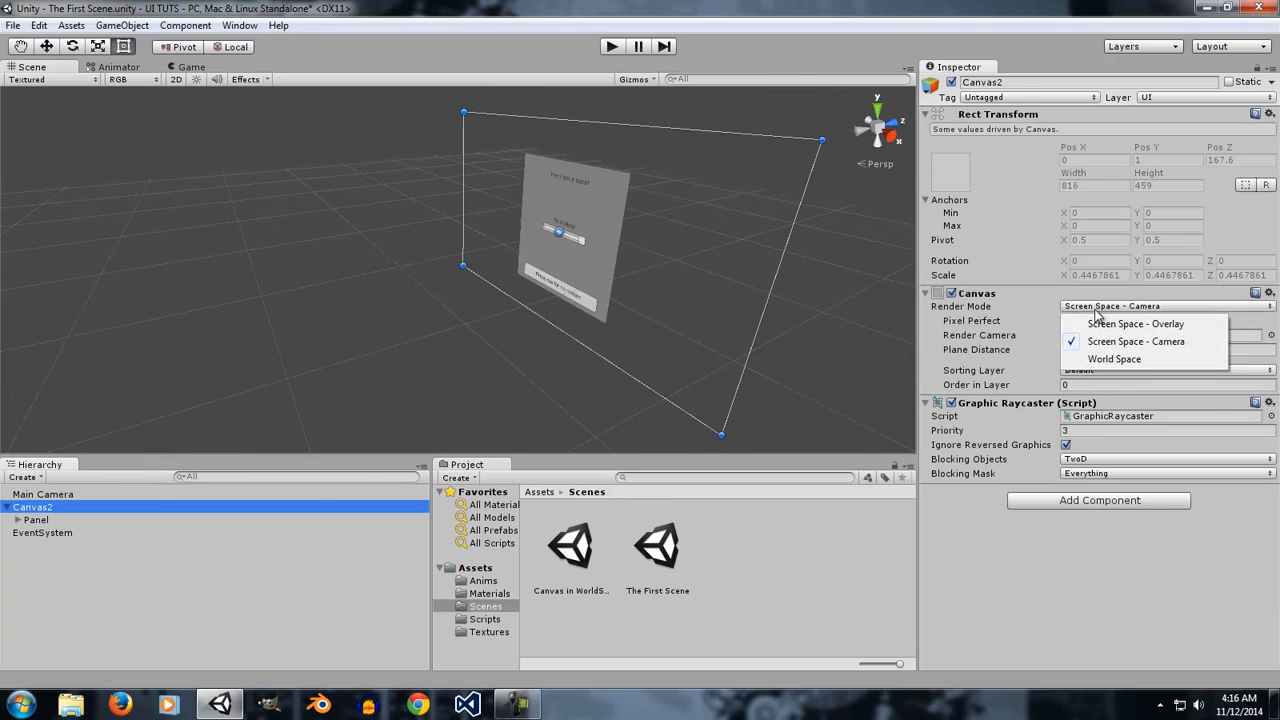
click(1139, 298)
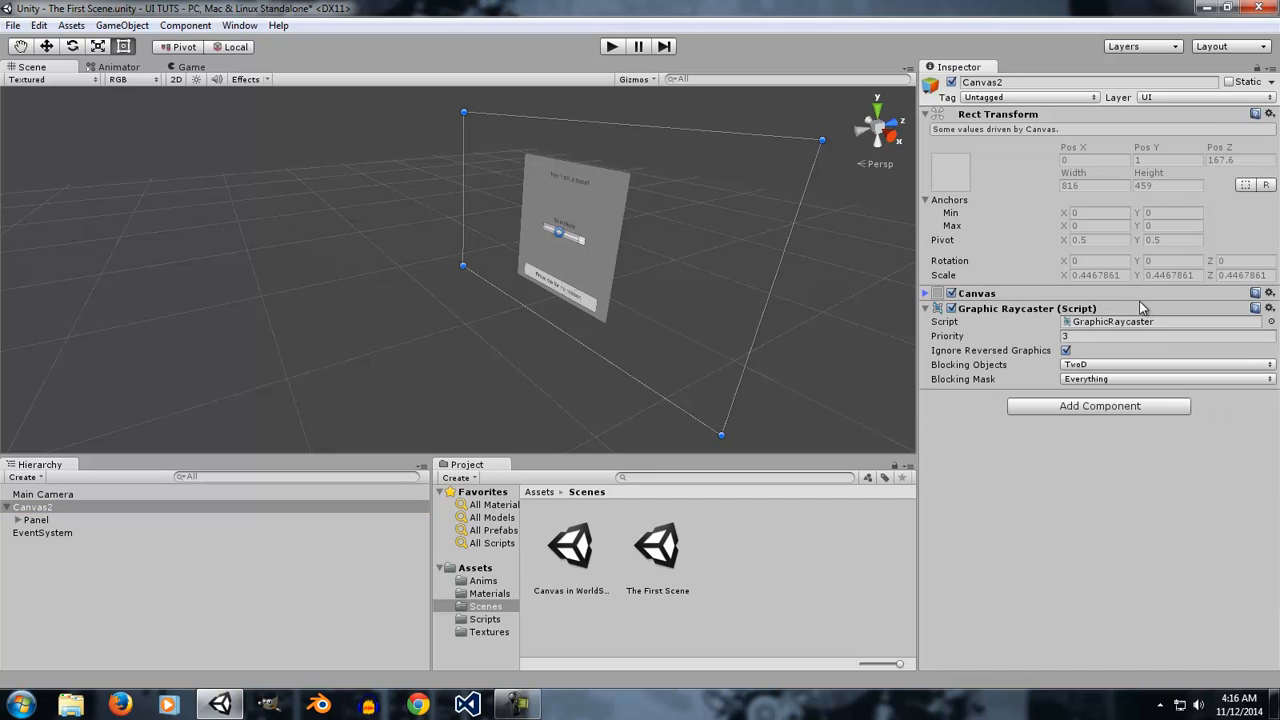
click(978, 293)
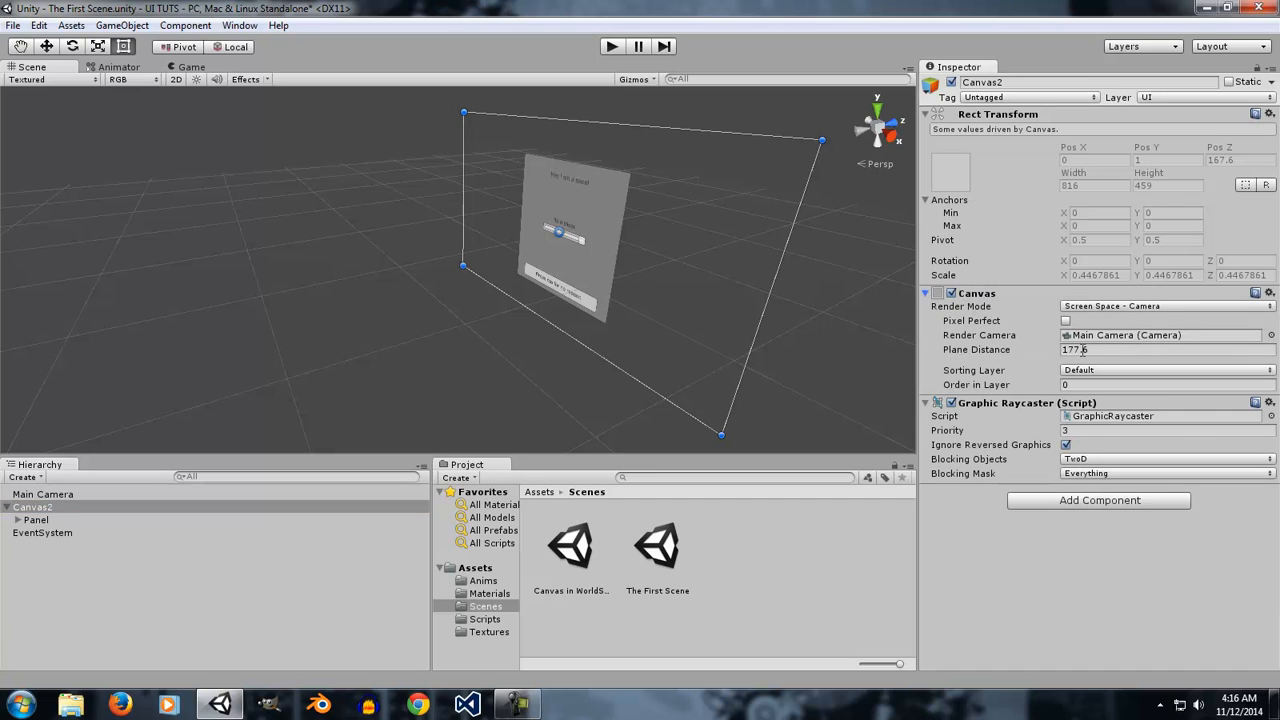
Create a new Camera inside Canvas2 and disable its Audio Listener.
right_click(60, 585)
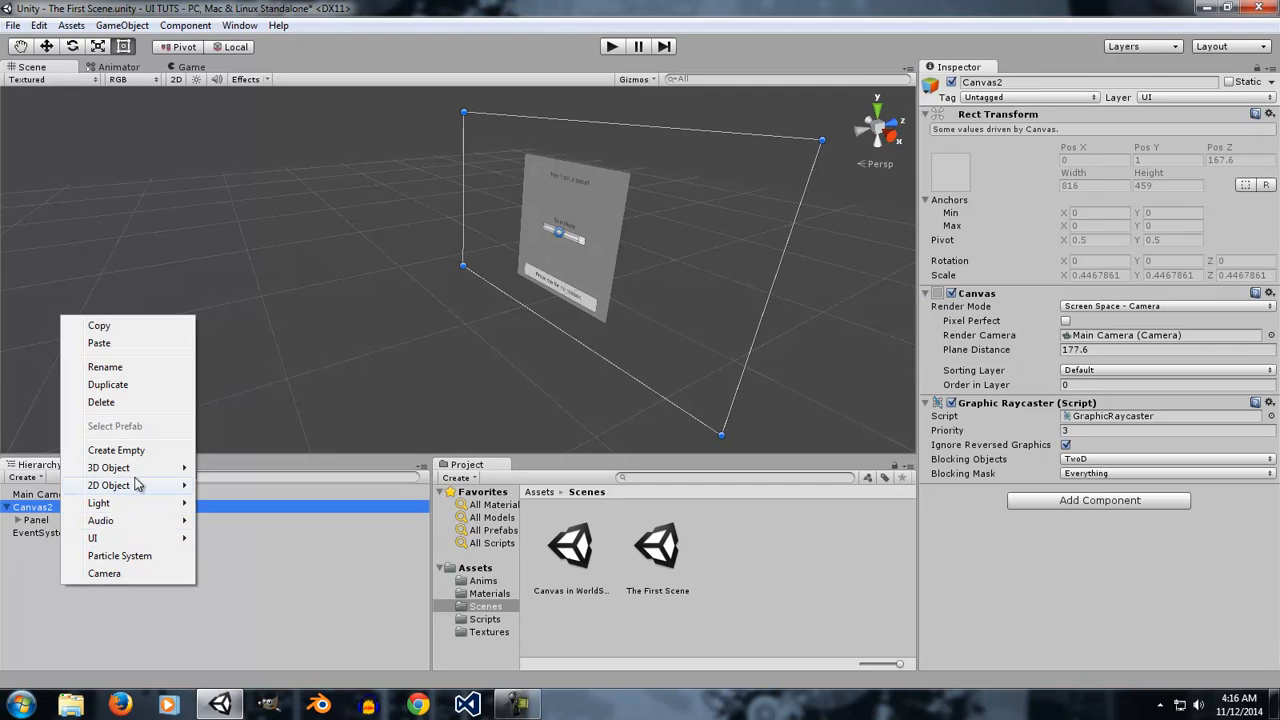
click(122, 573)
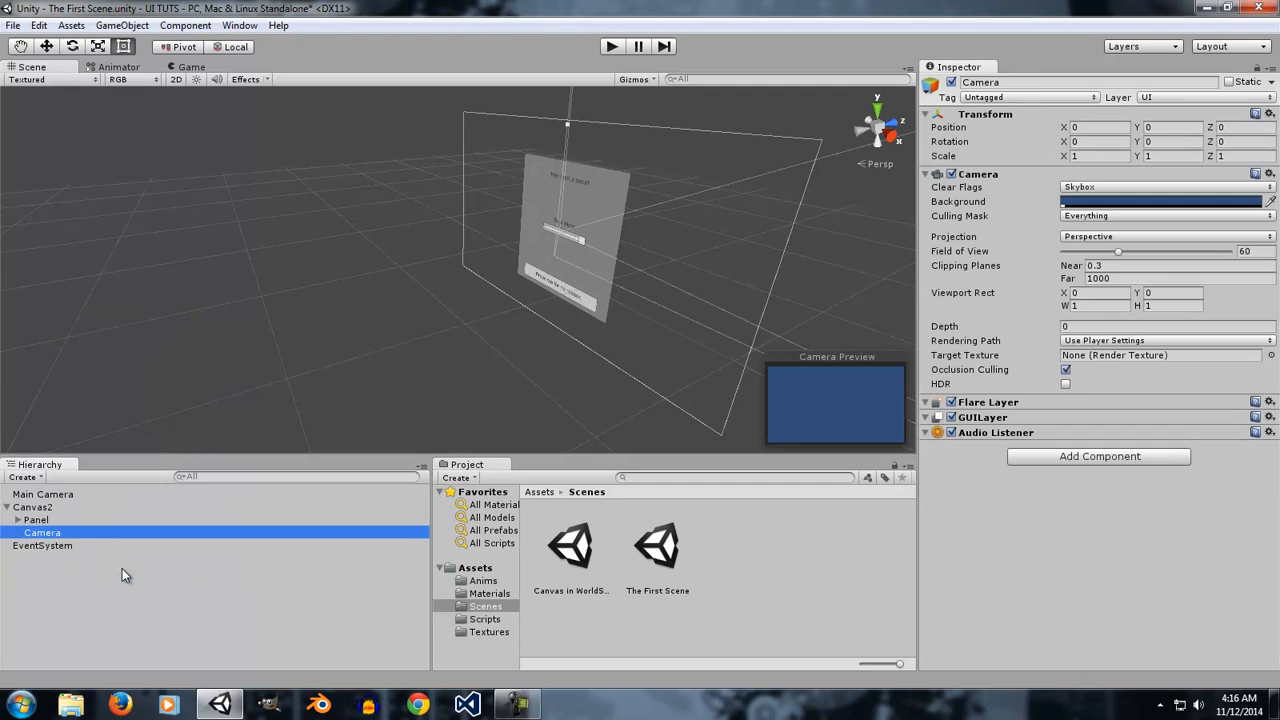
click(952, 432)
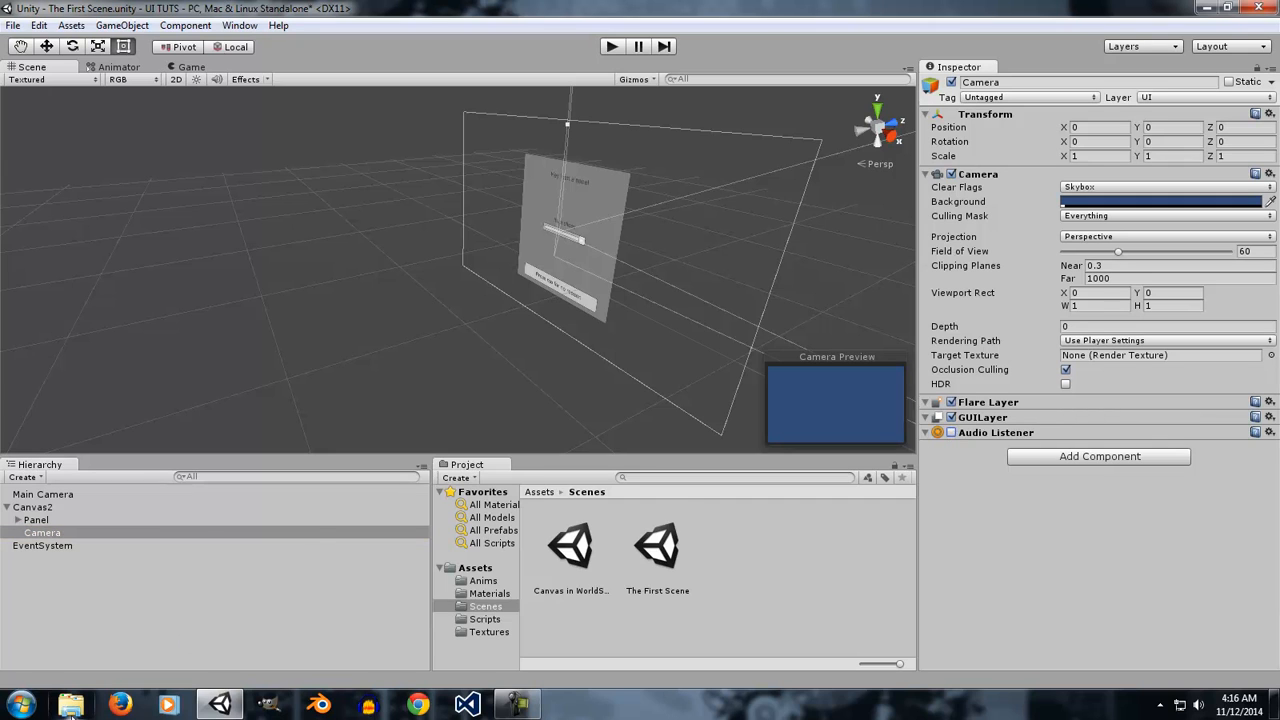
Move the new Camera out of Canvas2 to the root of the hierarchy.
click(65, 506)
click(44, 535)
drag(50, 532, 49, 602)
click(35, 520)
click(35, 507)
click(72, 493)
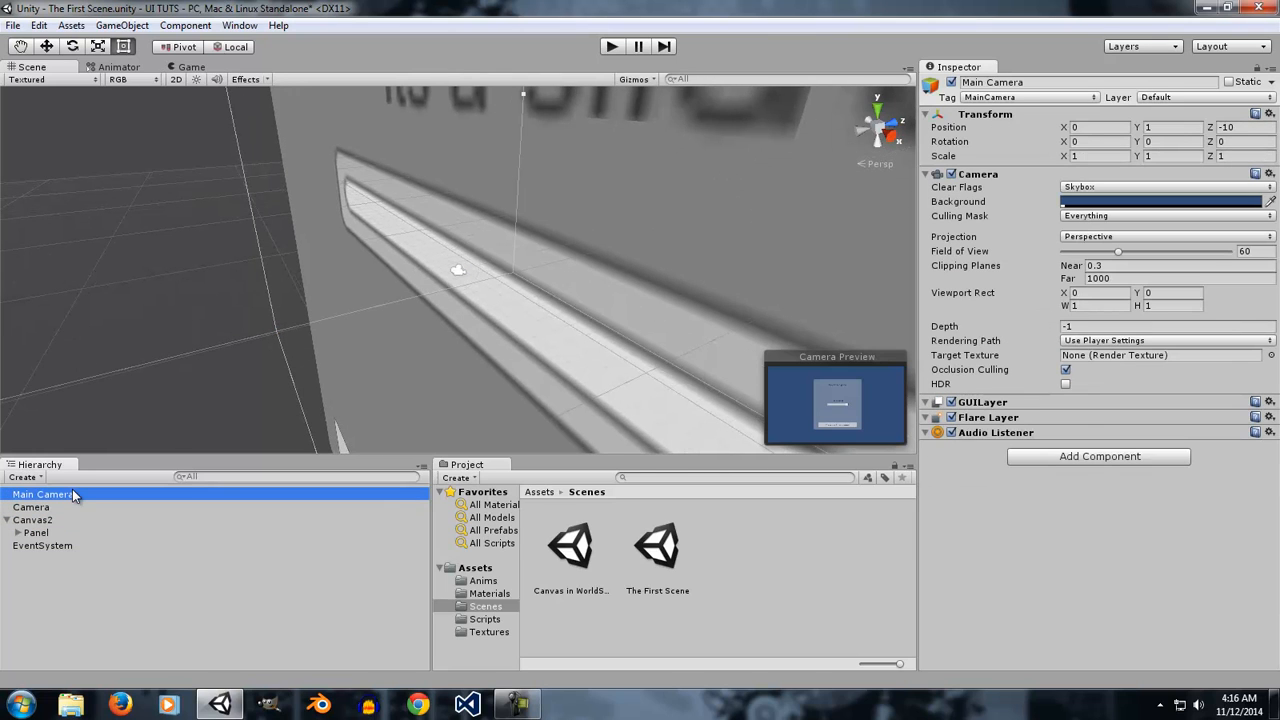
Enter Play mode with the Main Camera selected.
click(58, 508)
click(57, 494)
click(611, 46)
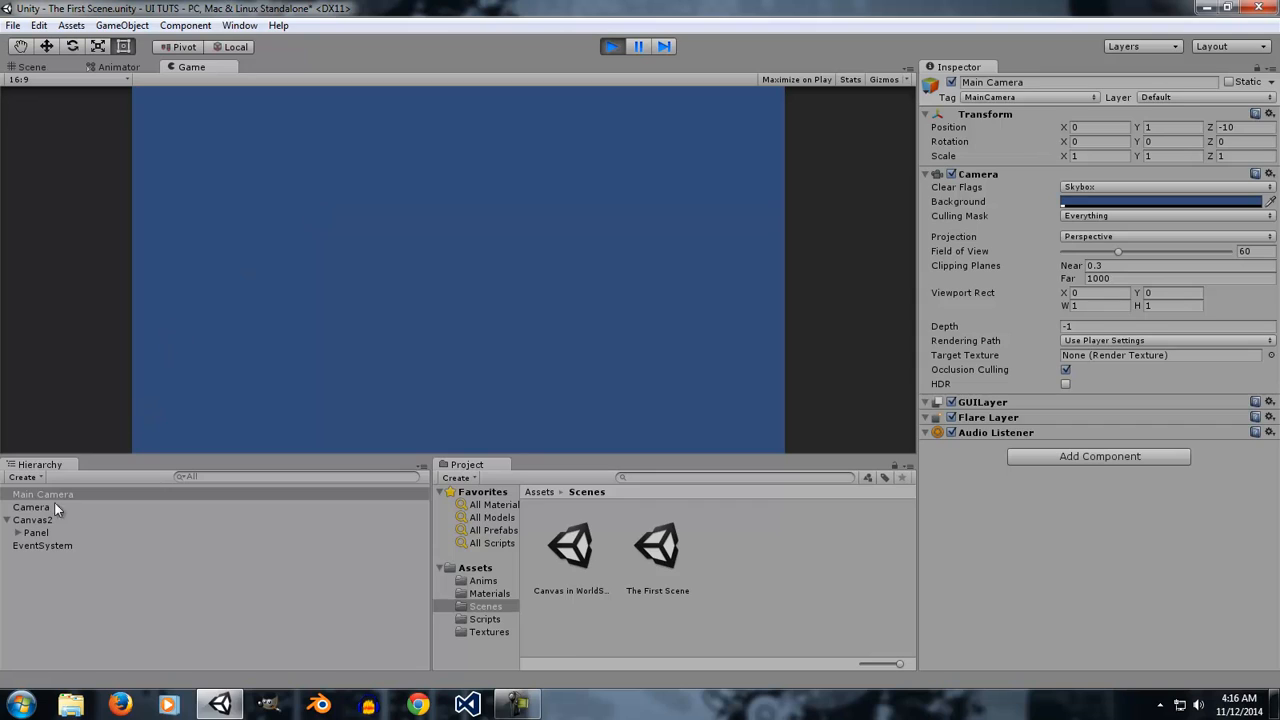
Set the new Camera's Depth to -1 and deactivate the Camera object.
click(66, 507)
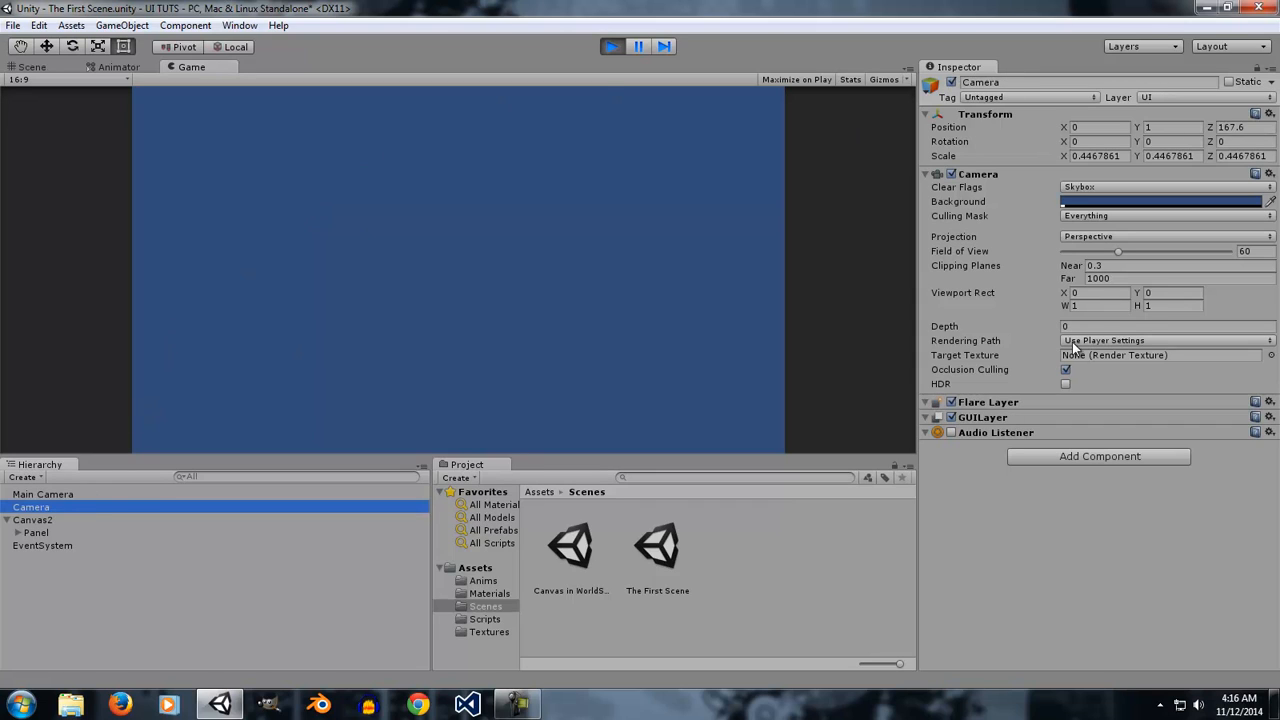
click(1093, 326)
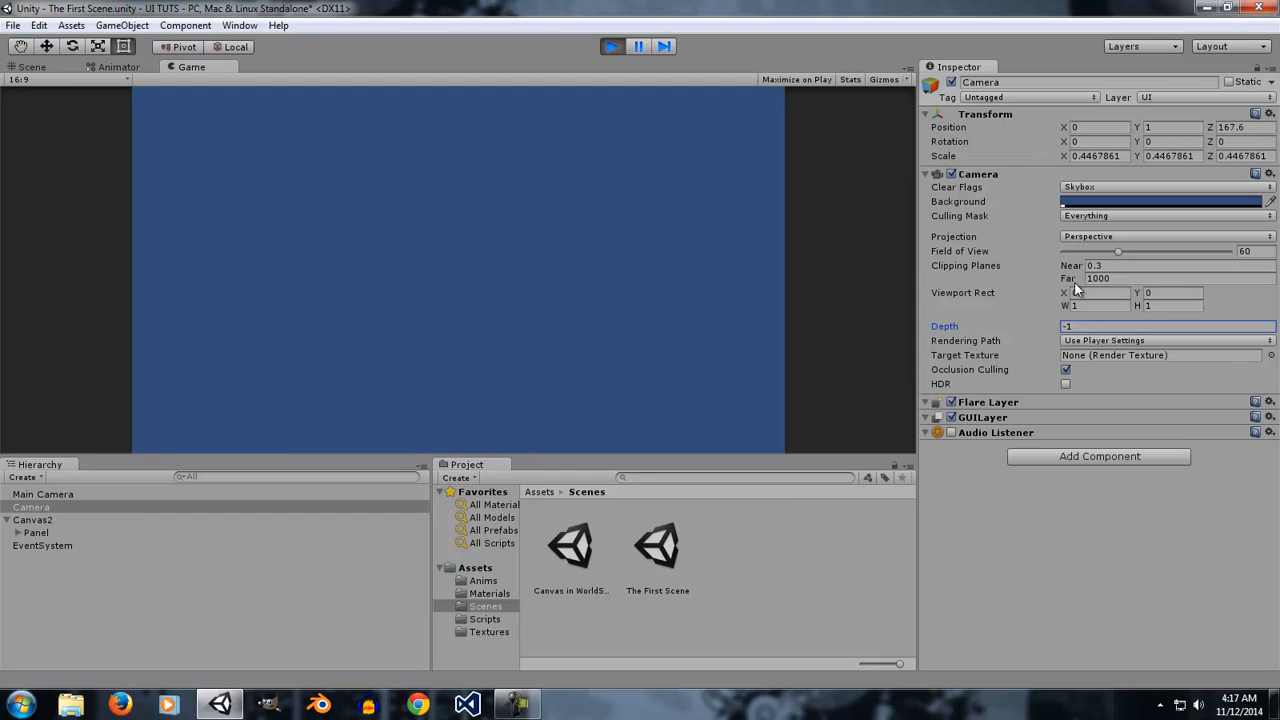
click(950, 83)
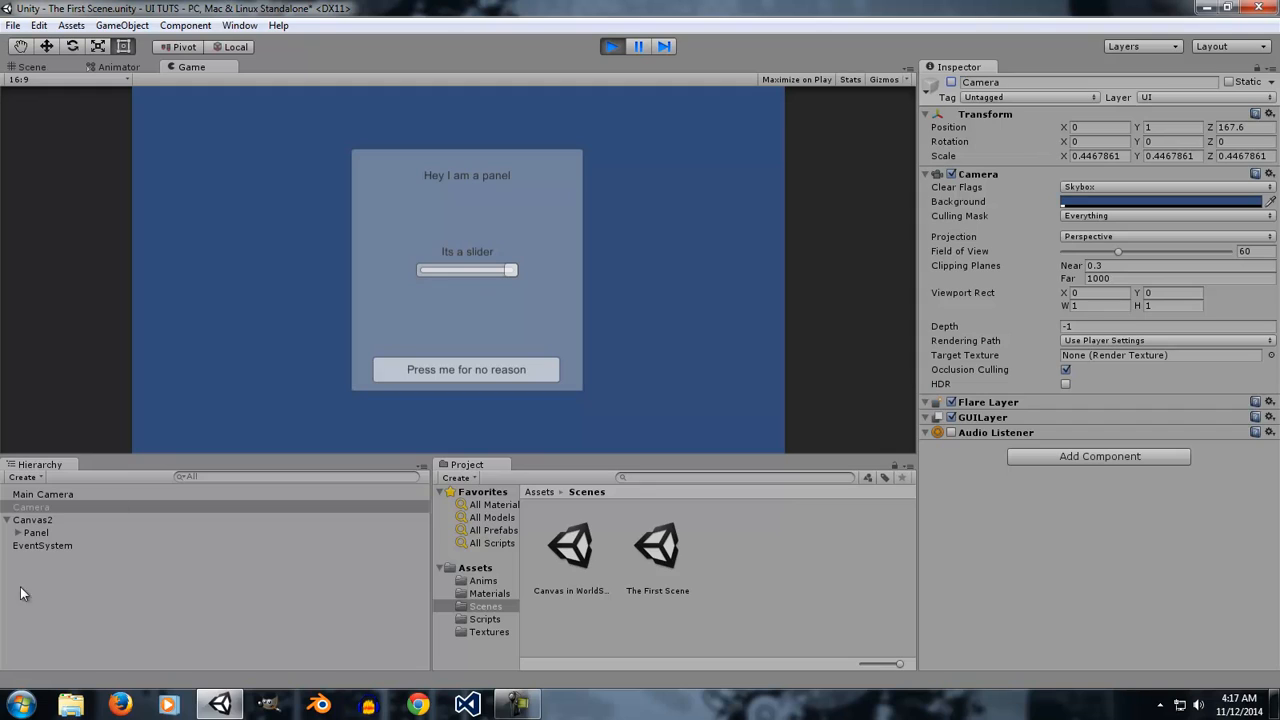
Deactivate the Main Camera while the game is playing.
click(57, 495)
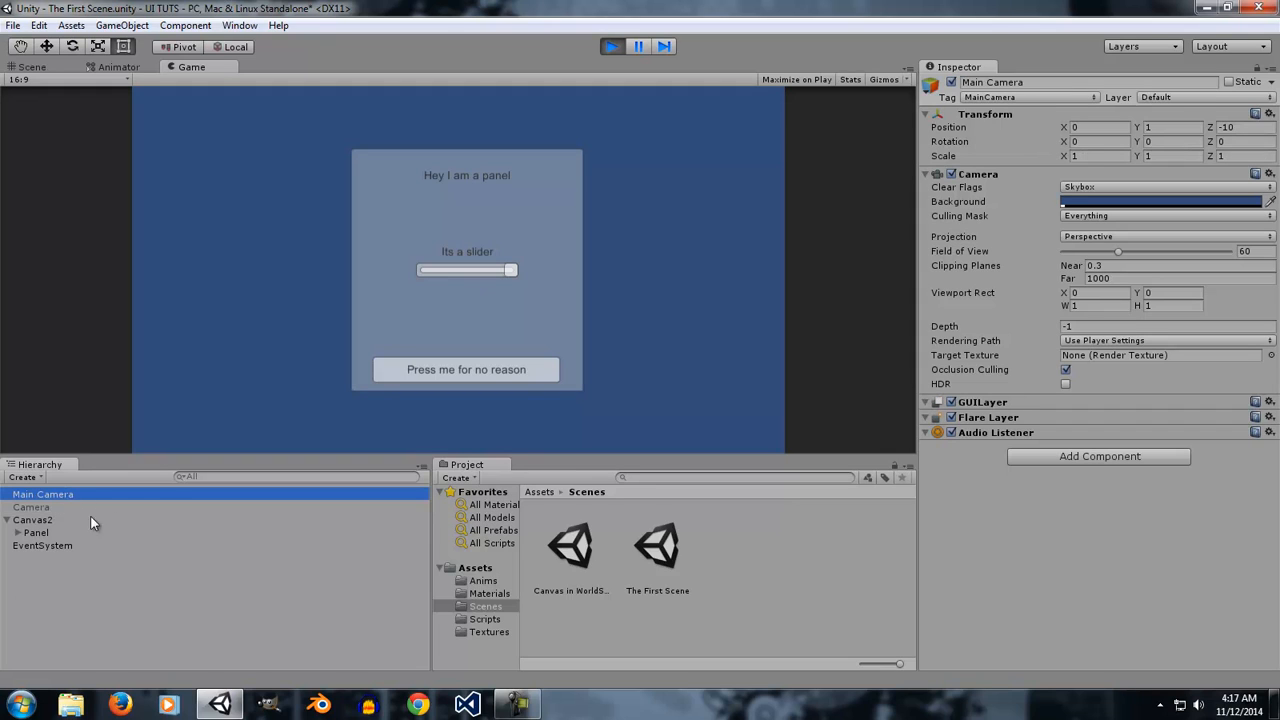
click(40, 520)
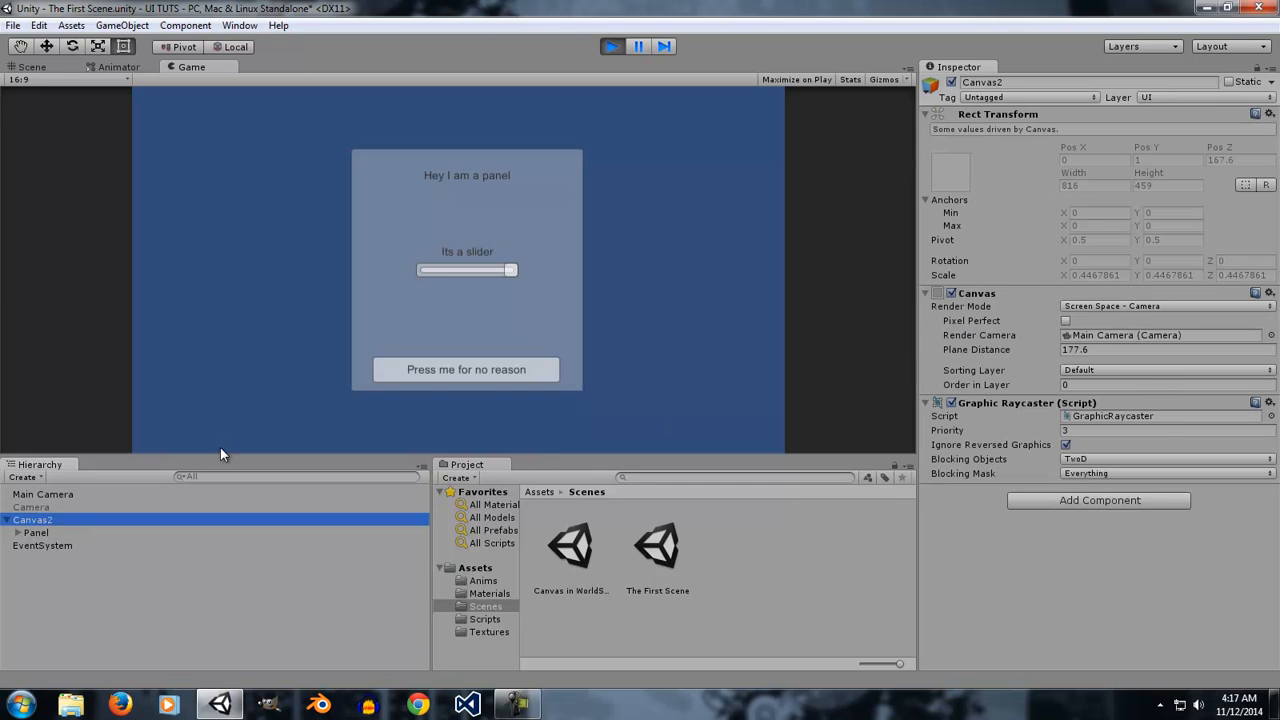
click(64, 507)
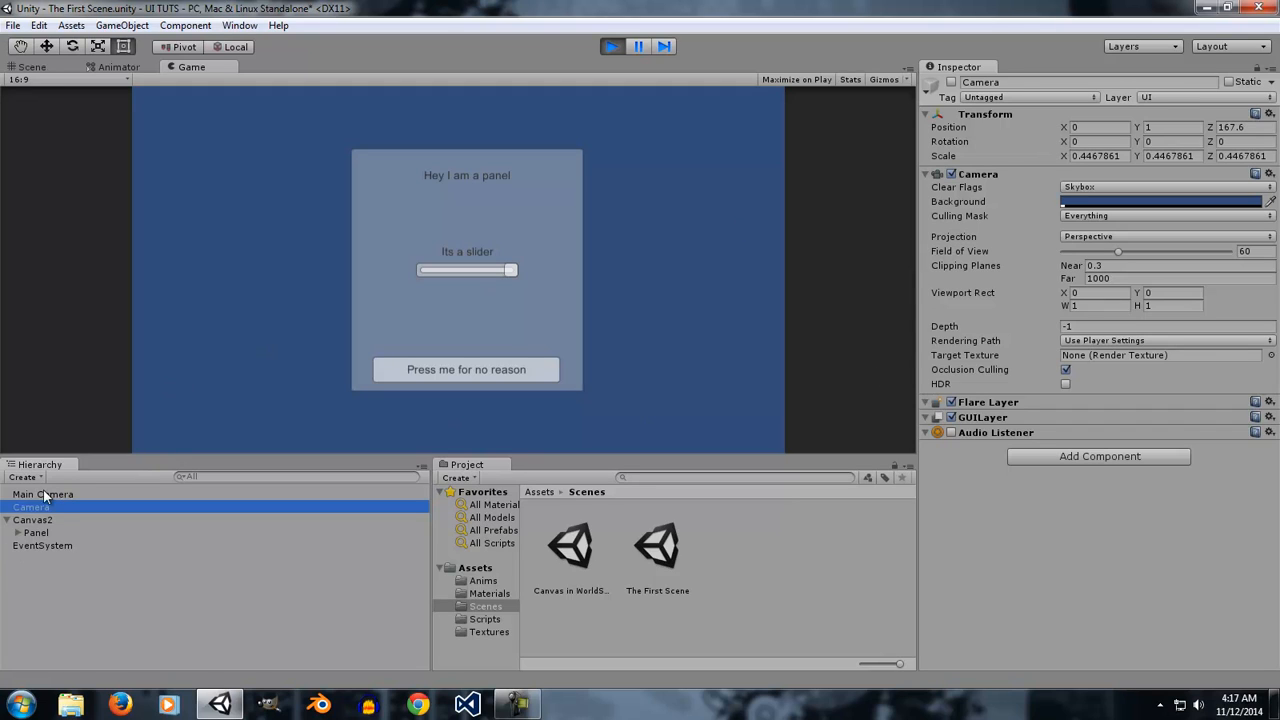
click(68, 494)
click(951, 82)
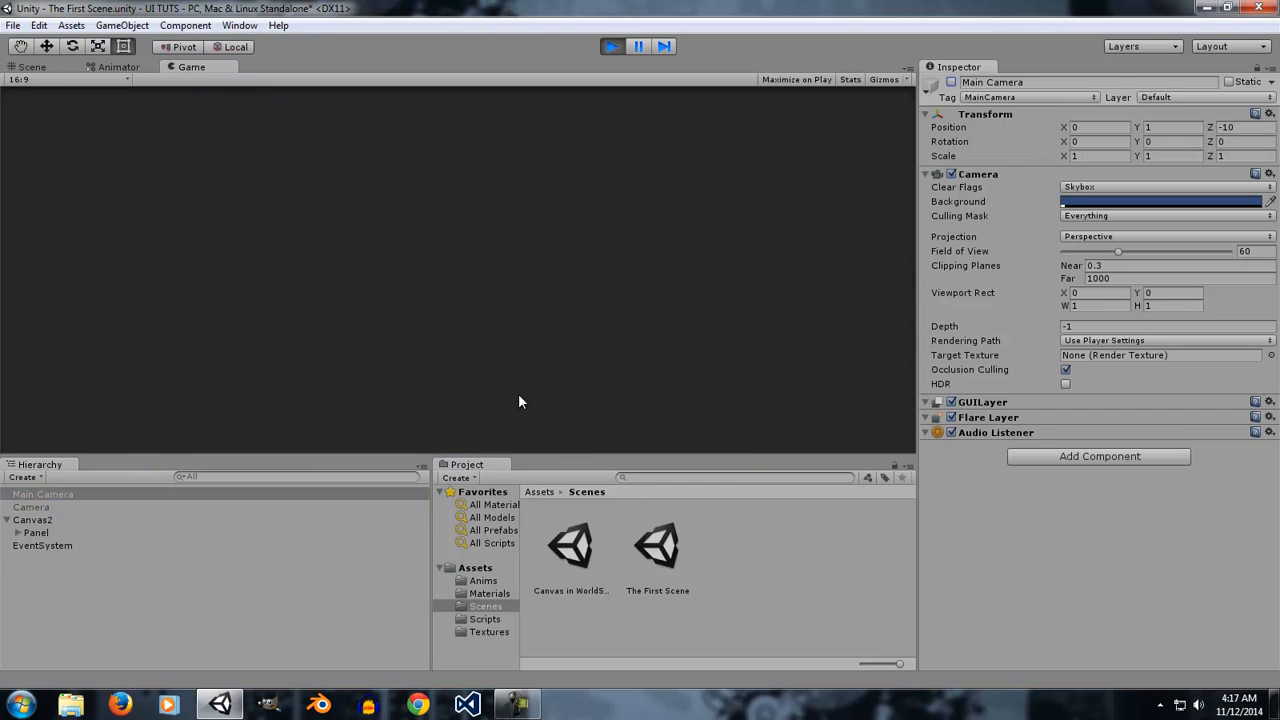
Reactivate the new Camera, check Canvas2's Render Camera, and exit Play mode.
click(37, 507)
click(951, 83)
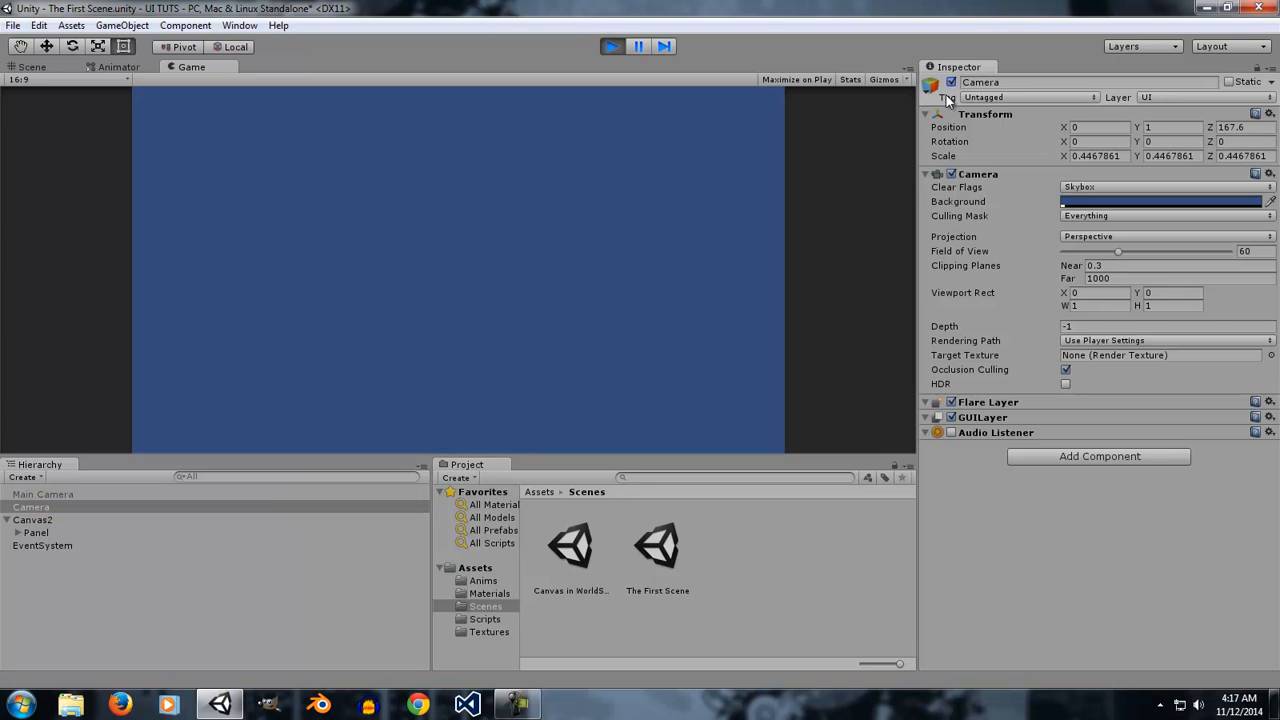
click(40, 520)
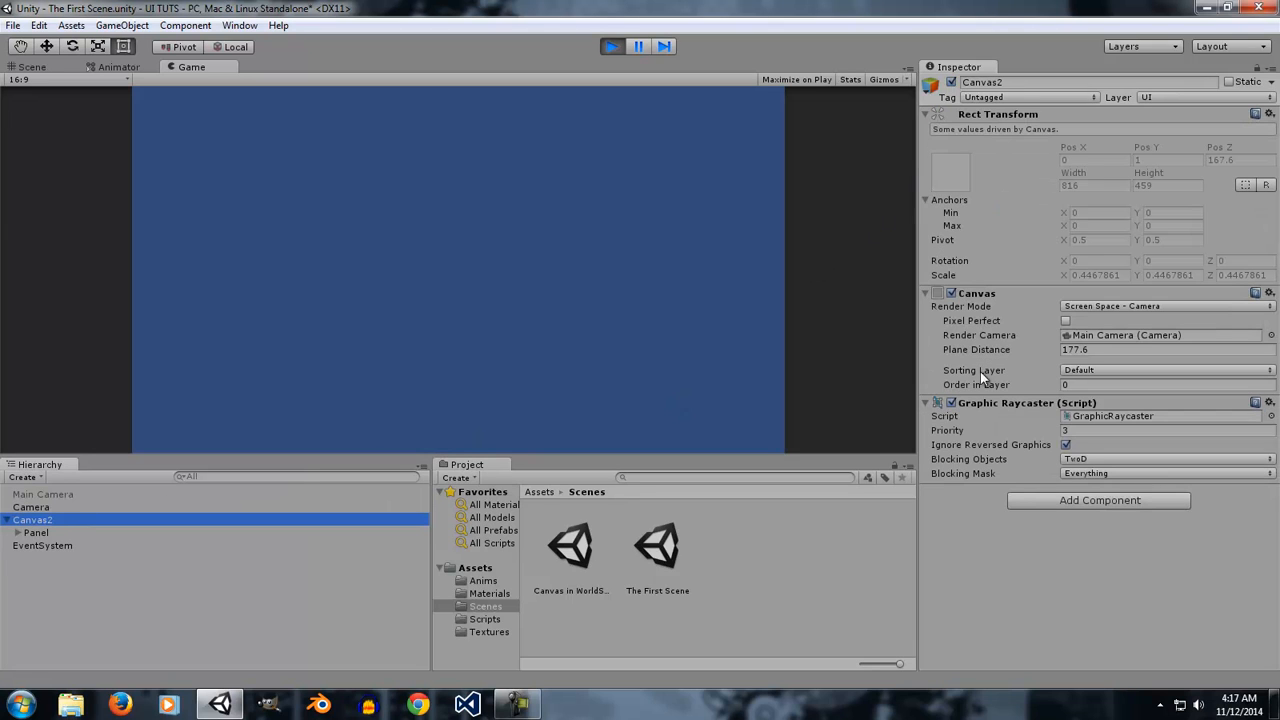
click(64, 504)
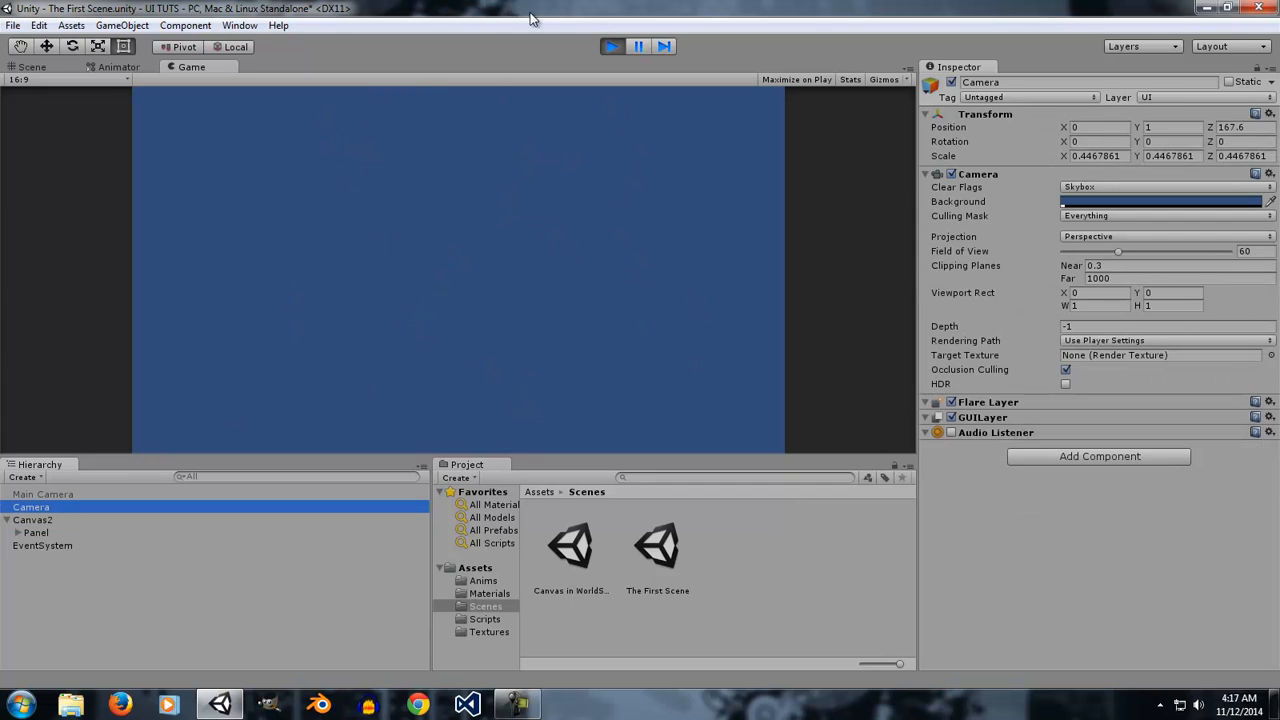
click(614, 48)
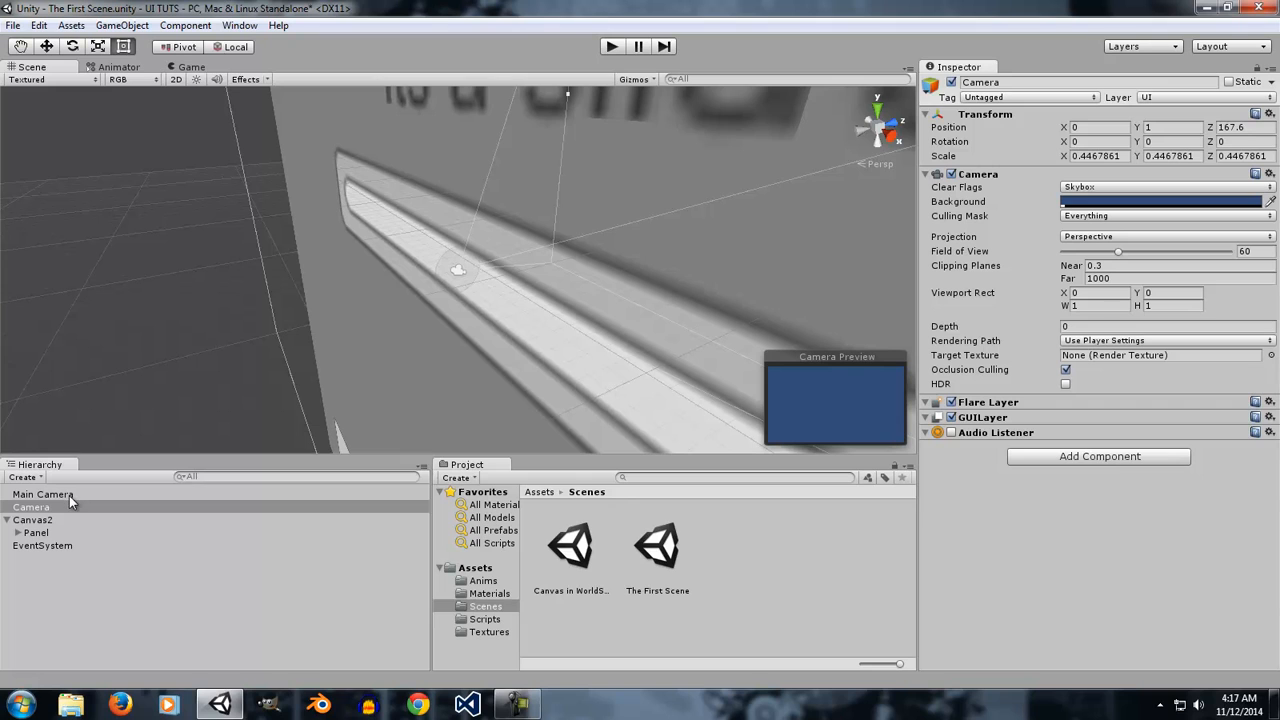
Reopen The First Scene from the Scenes folder without saving the current changes.
click(55, 521)
alt+drag(370, 380, 434, 354)
key(super)
alt+scroll(388, 353, down, 4)
alt+scroll(433, 353, down, 3)
double_click(657, 548)
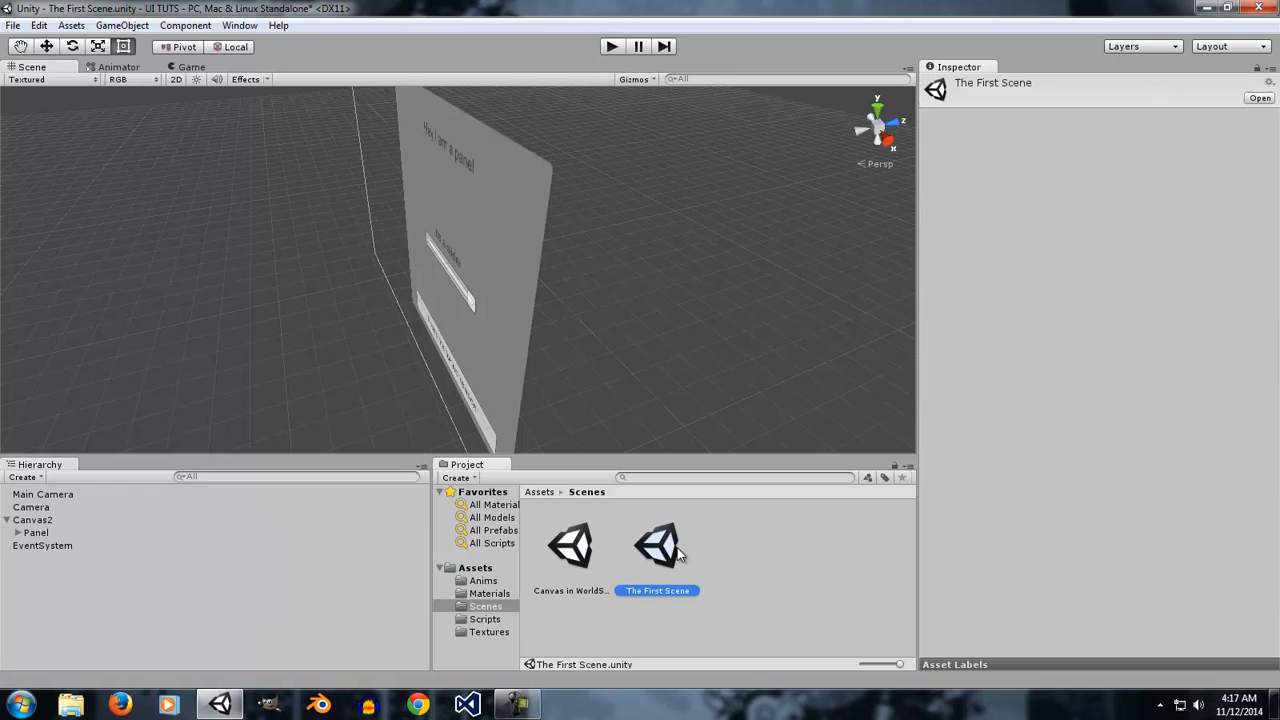
click(680, 382)
Switch Canvas2's Render Mode to Screen Space - Overlay and back to Screen Space - Camera.
click(75, 507)
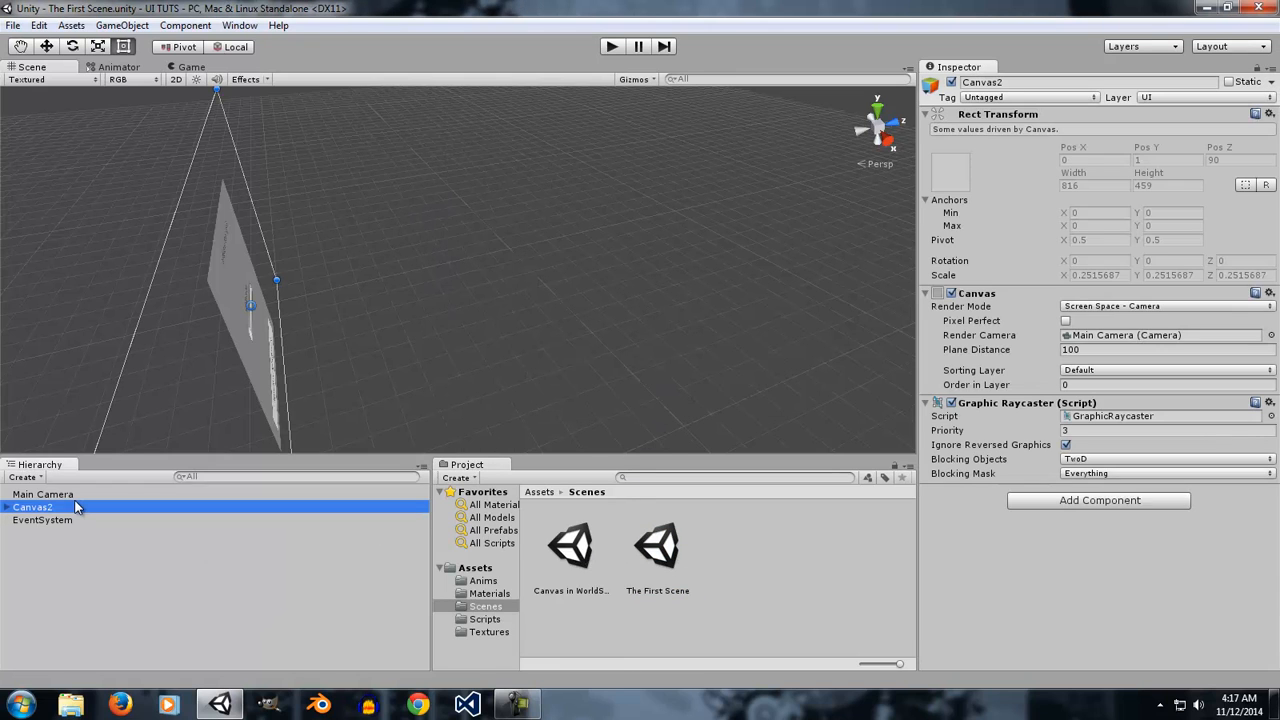
click(42, 494)
click(40, 507)
click(1080, 313)
click(1090, 320)
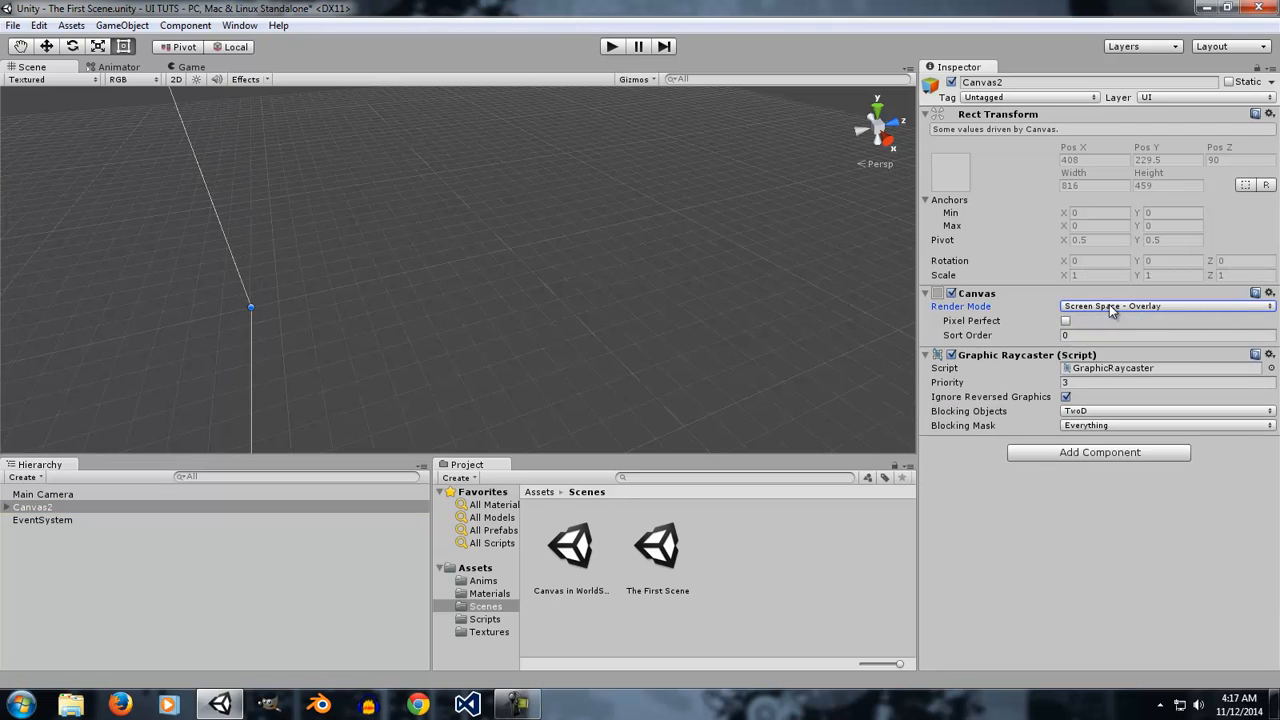
click(1104, 305)
click(1095, 340)
alt+drag(820, 357, 823, 258)
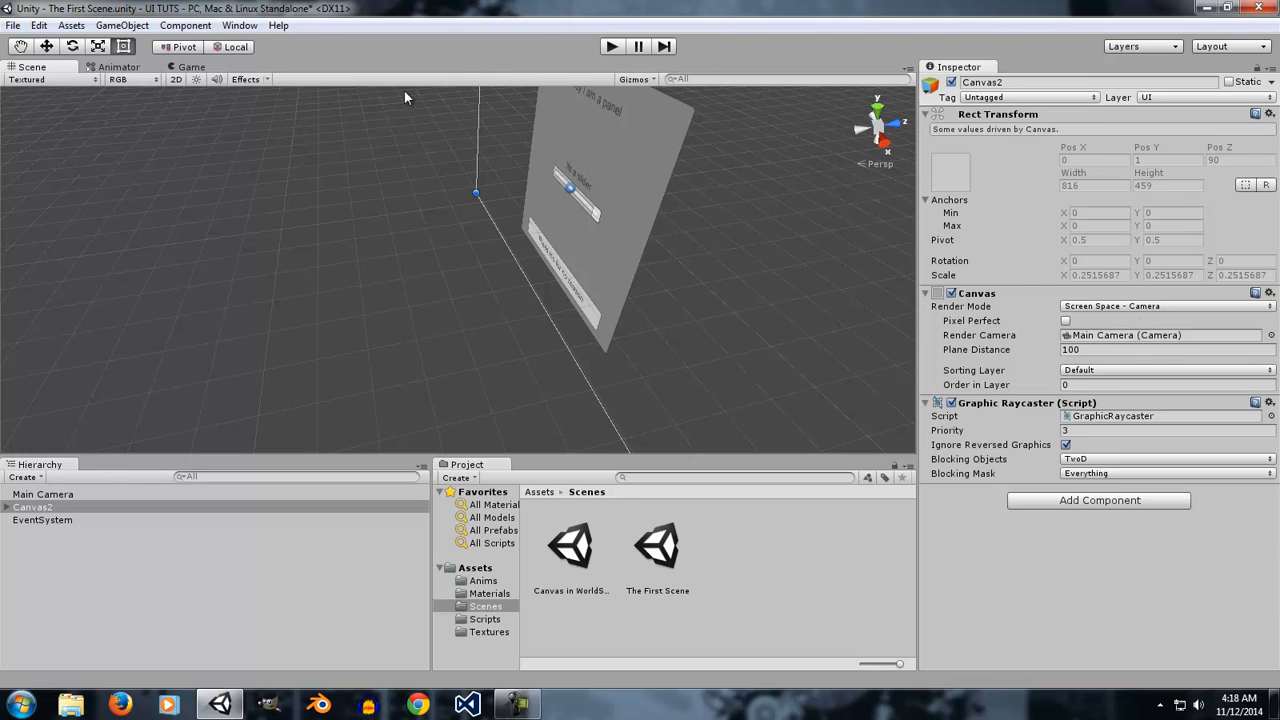
In Play mode, rotate the Panel under Canvas2 to about 329° on the Y axis, then exit Play mode.
click(611, 46)
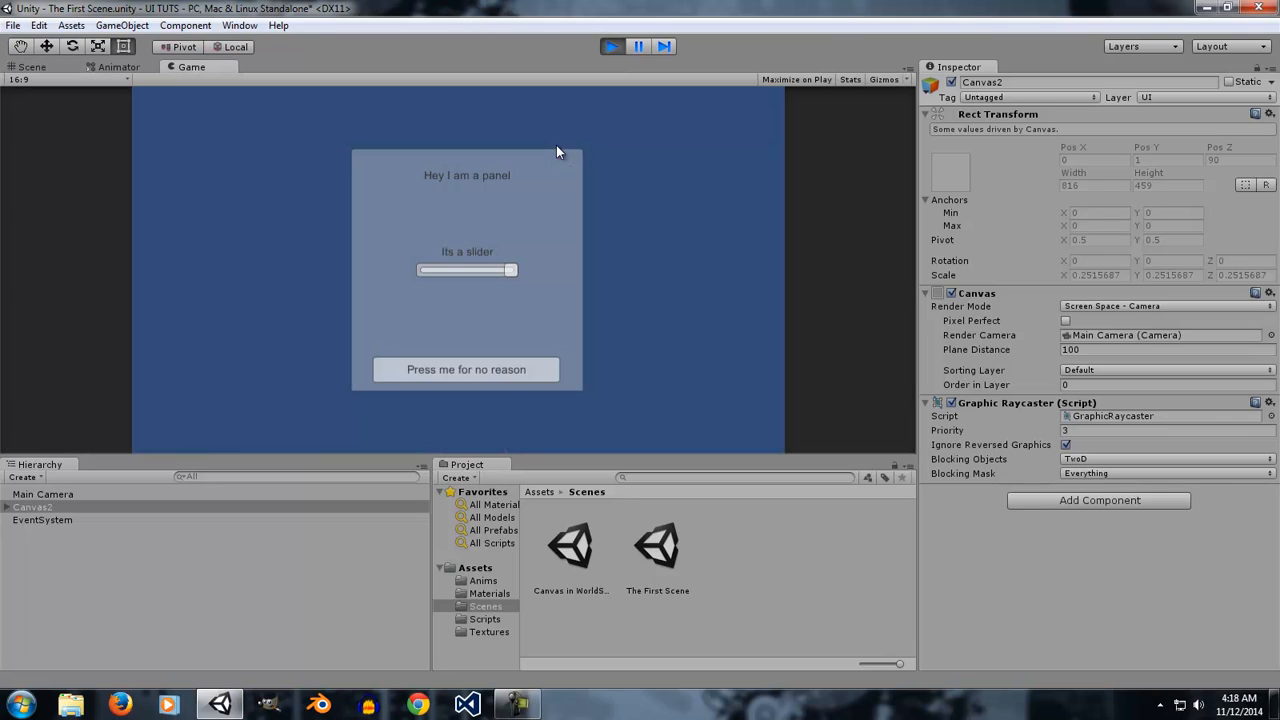
click(10, 507)
click(7, 507)
click(35, 521)
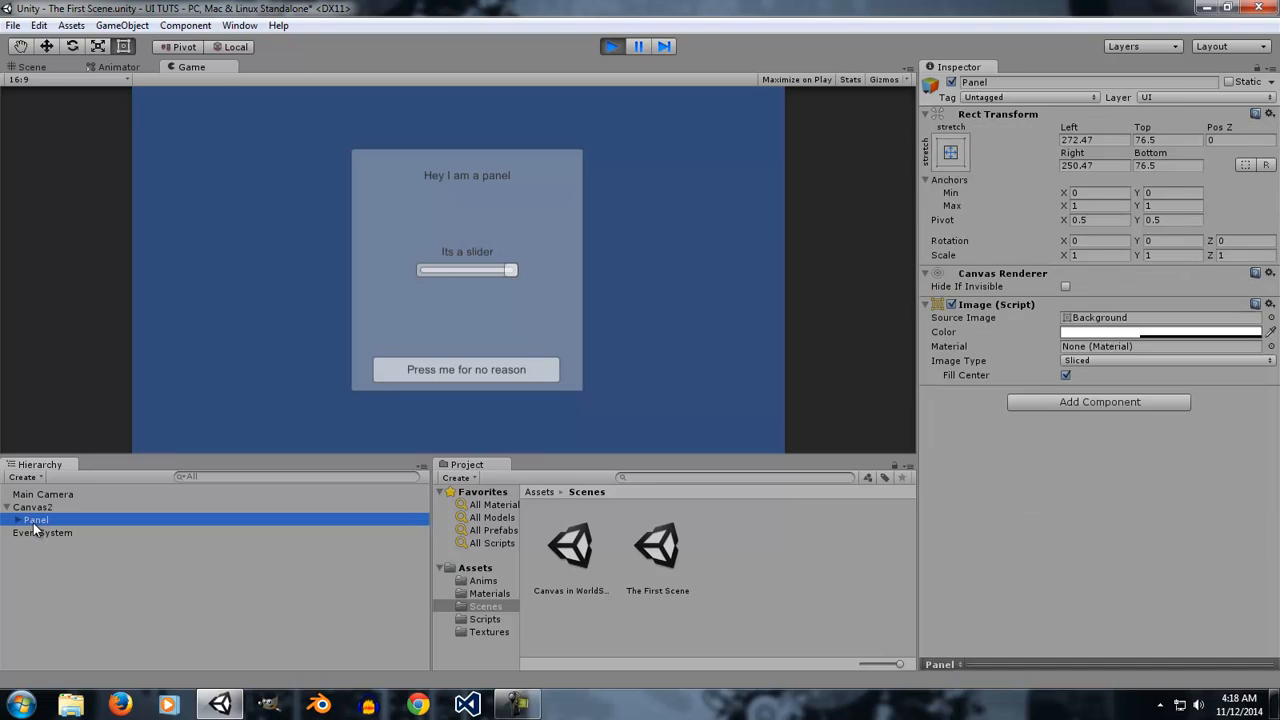
click(1138, 246)
drag(1138, 246, 314, 326)
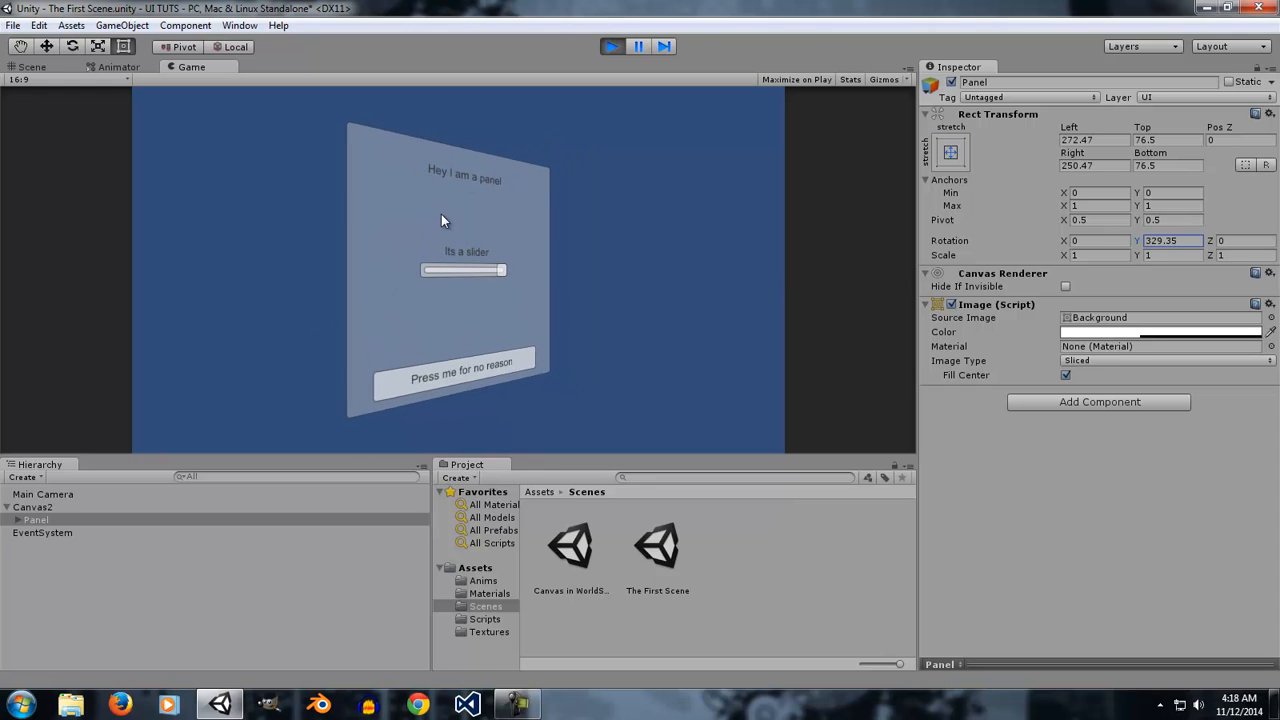
click(447, 390)
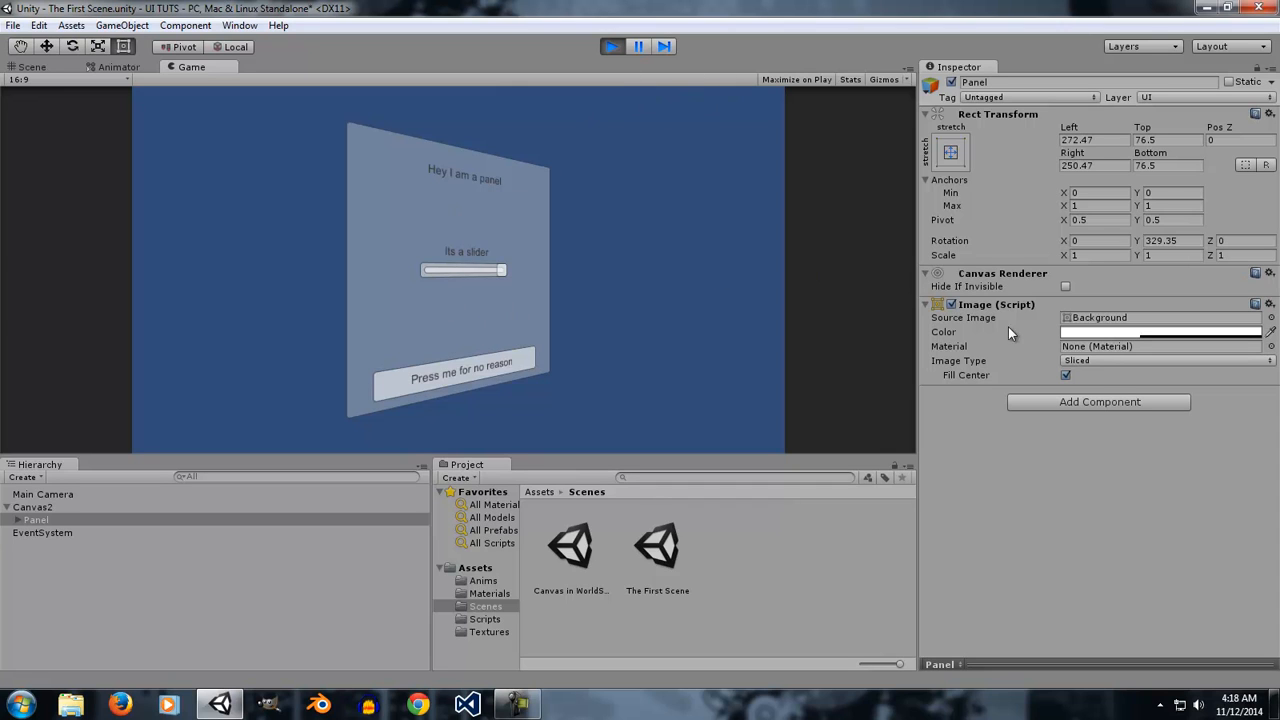
click(610, 46)
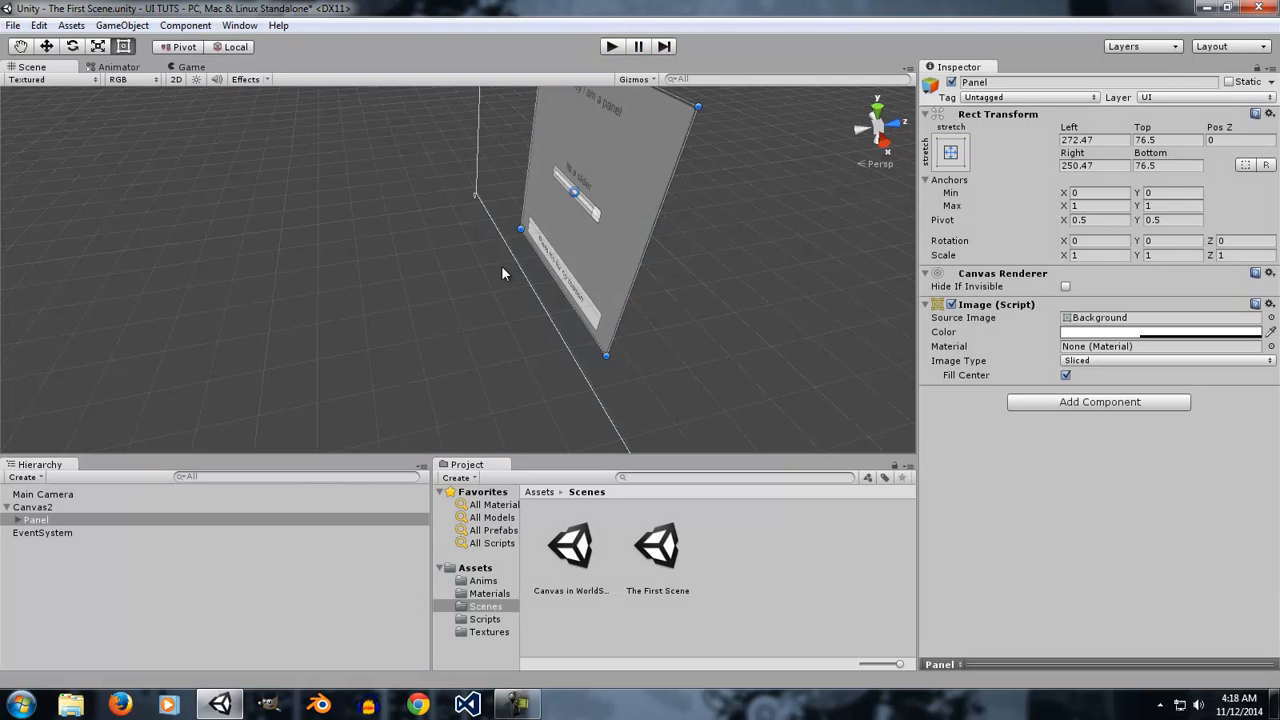
Switch Canvas2's Render Mode to World Space and back to Screen Space - Camera.
click(64, 507)
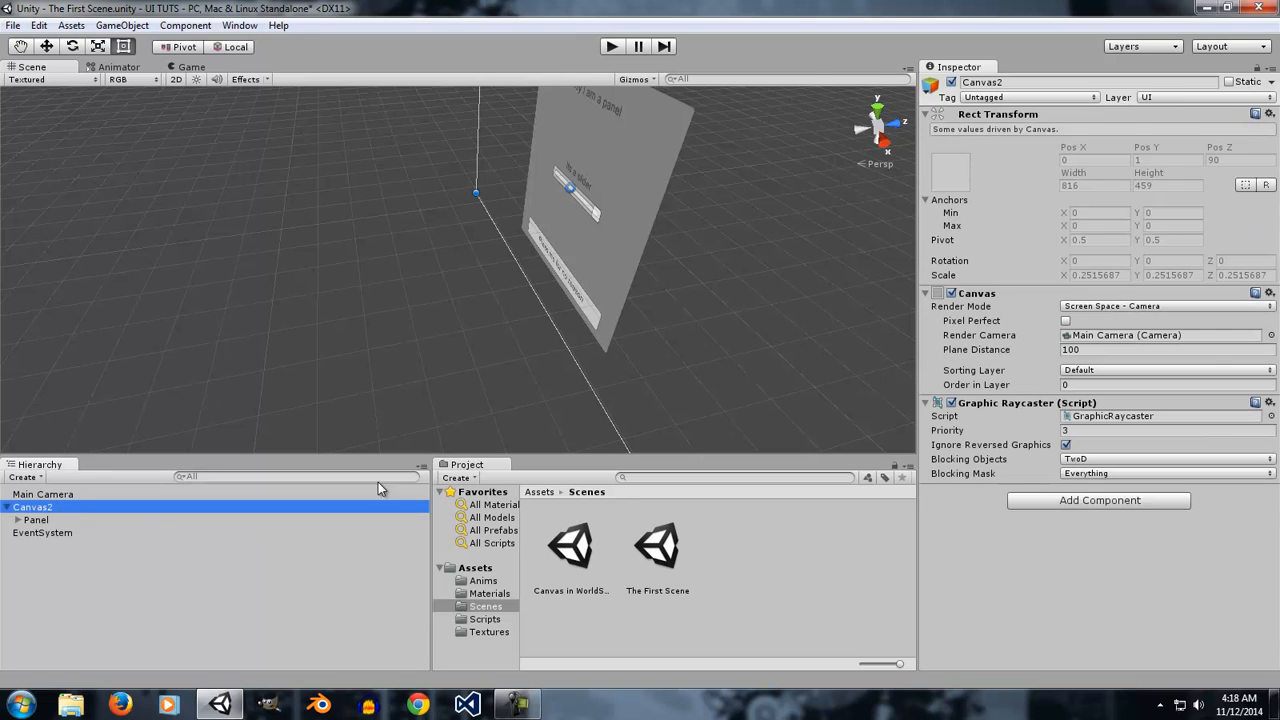
click(1110, 307)
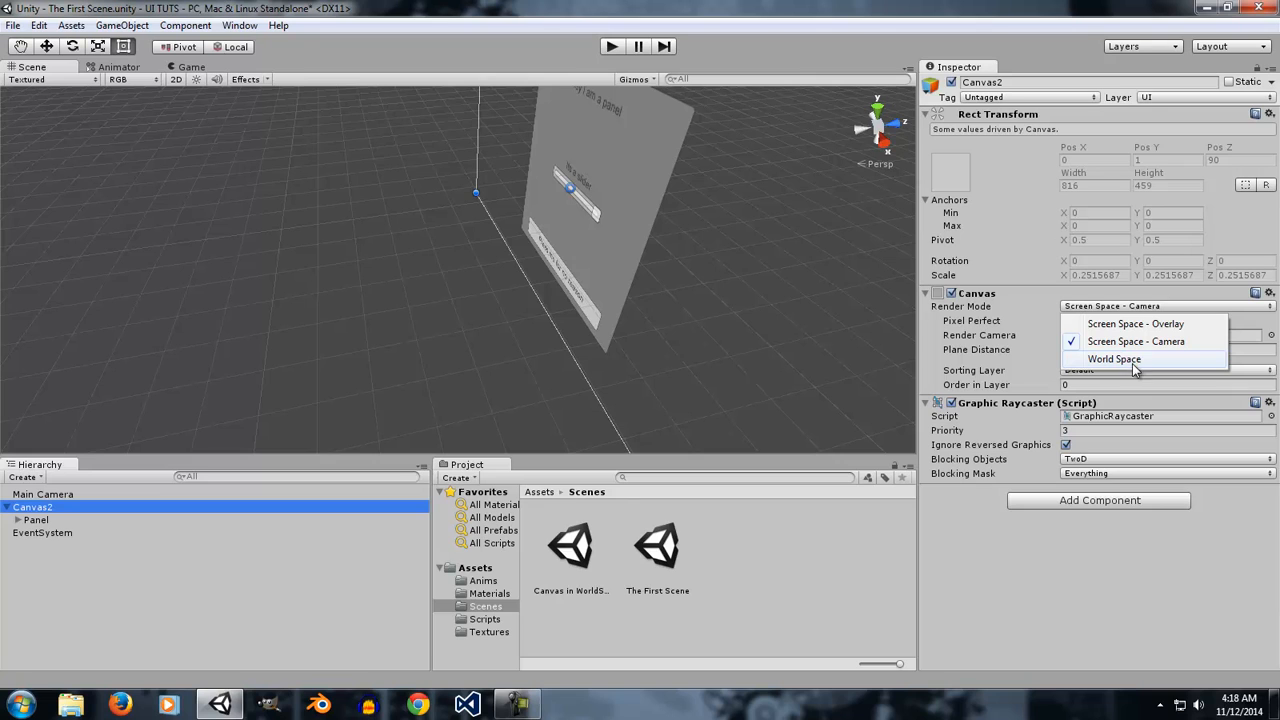
click(1128, 360)
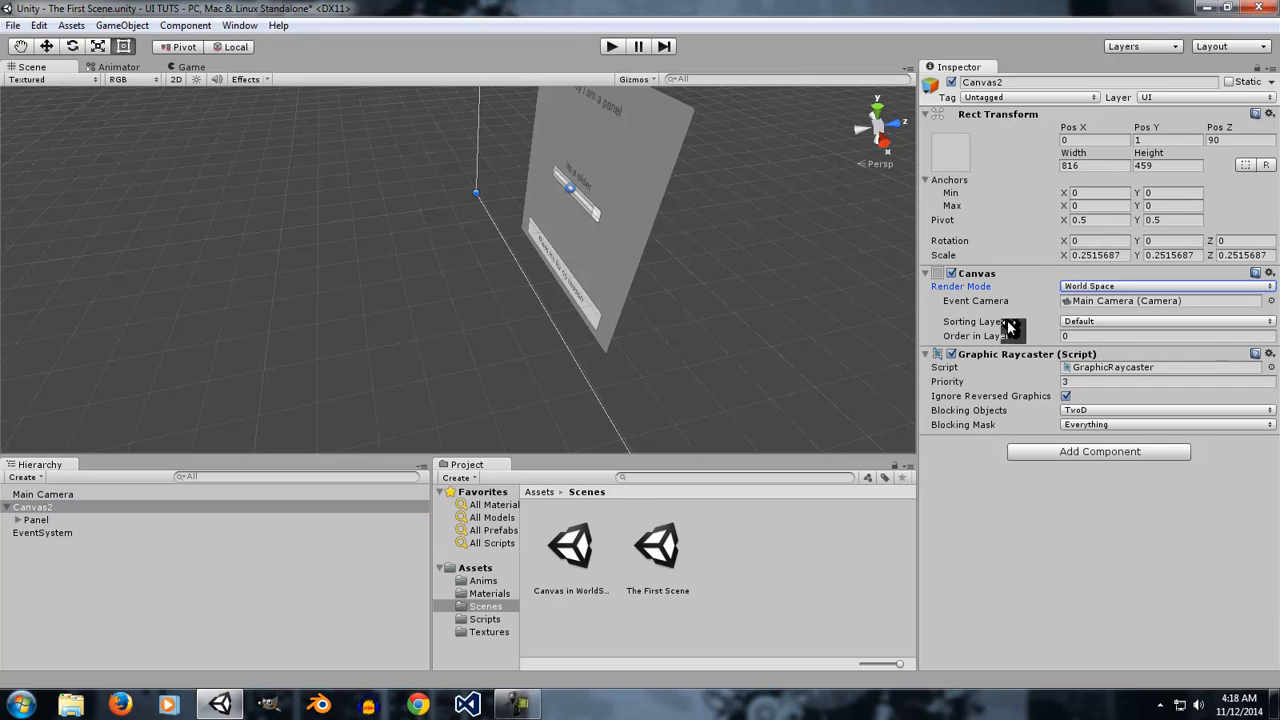
right_drag(800, 387, 769, 327)
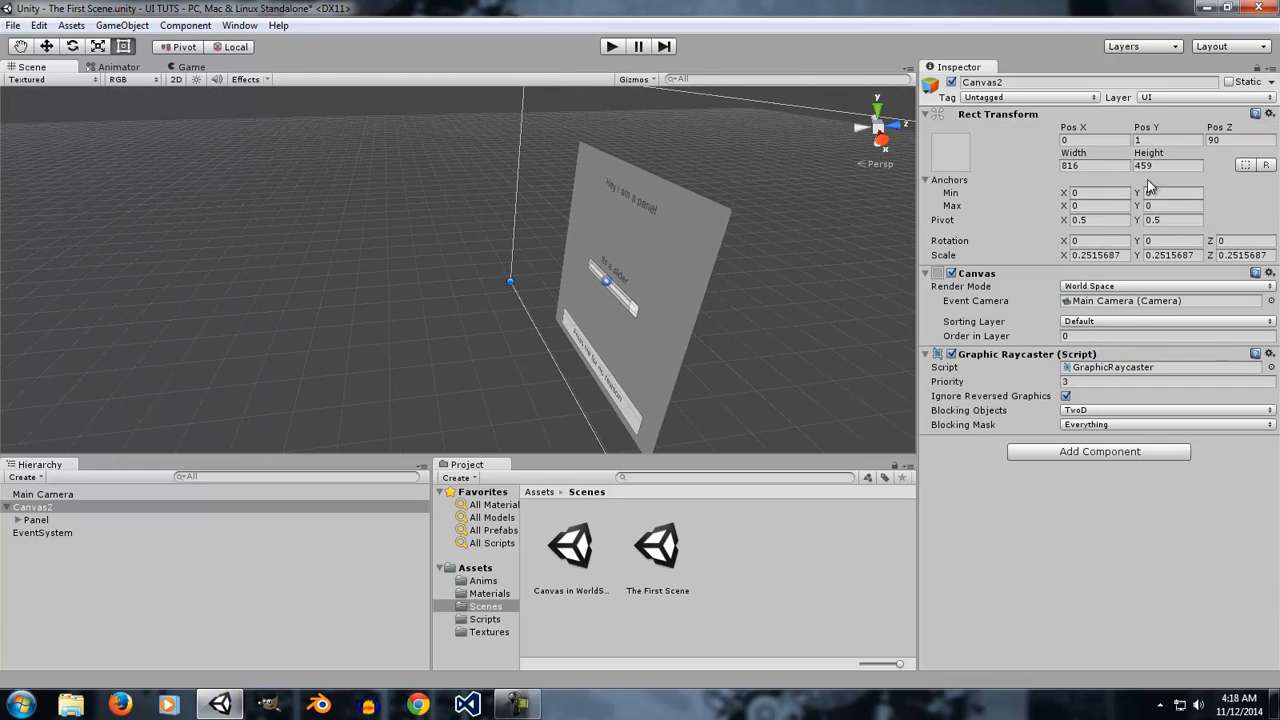
click(1138, 287)
click(1136, 318)
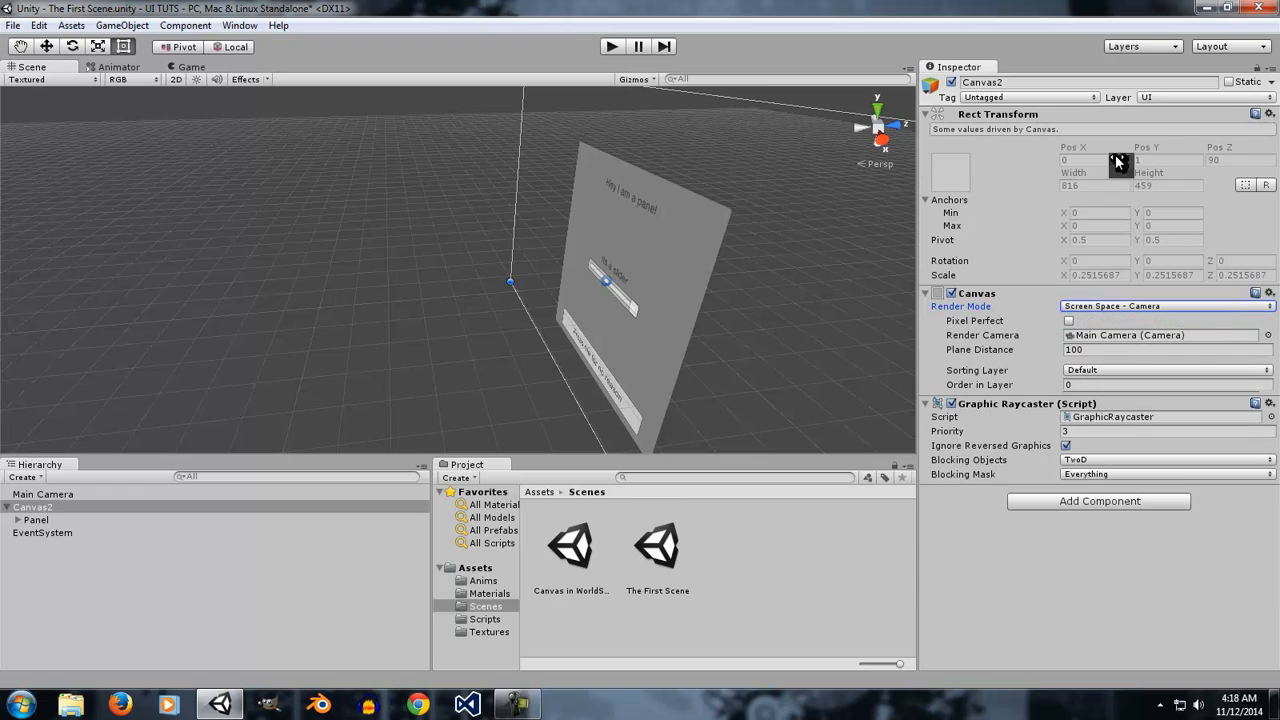
Switch Canvas2's Render Mode to Screen Space - Overlay, then return it to Screen Space - Camera.
click(1092, 306)
click(1094, 322)
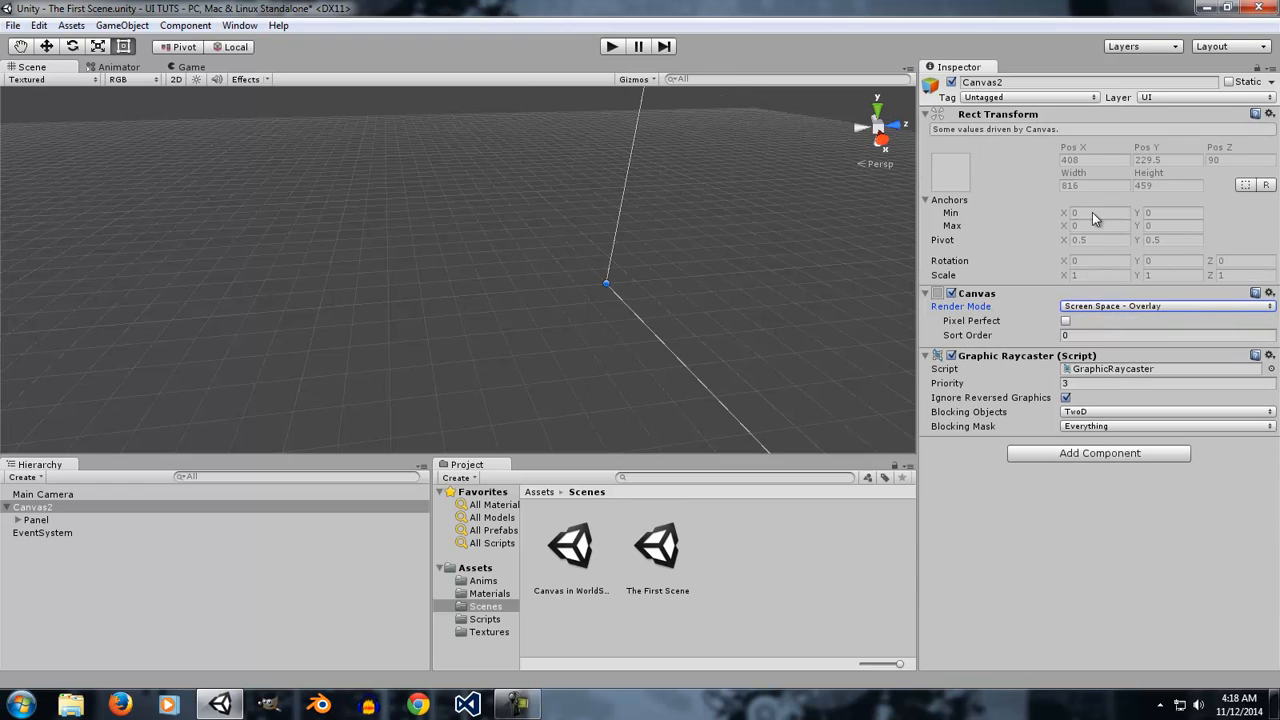
click(1110, 305)
click(1122, 339)
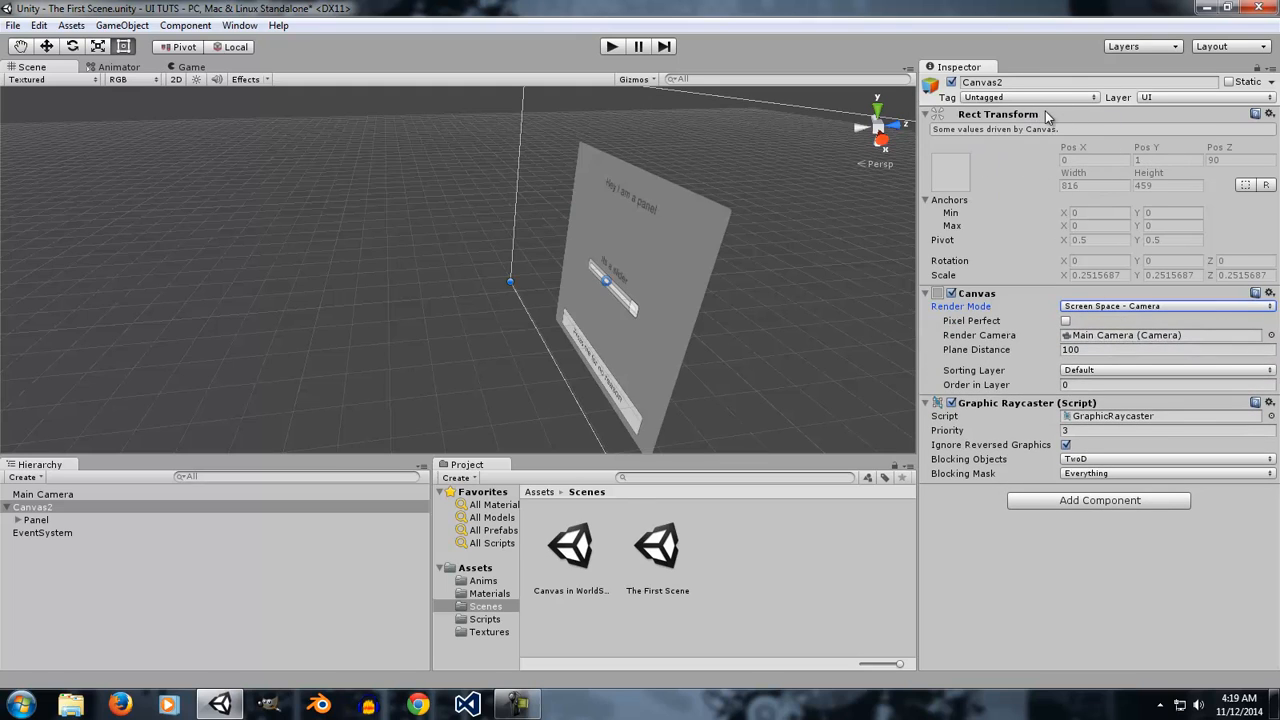
Set Canvas2's Render Mode to World Space.
click(1089, 306)
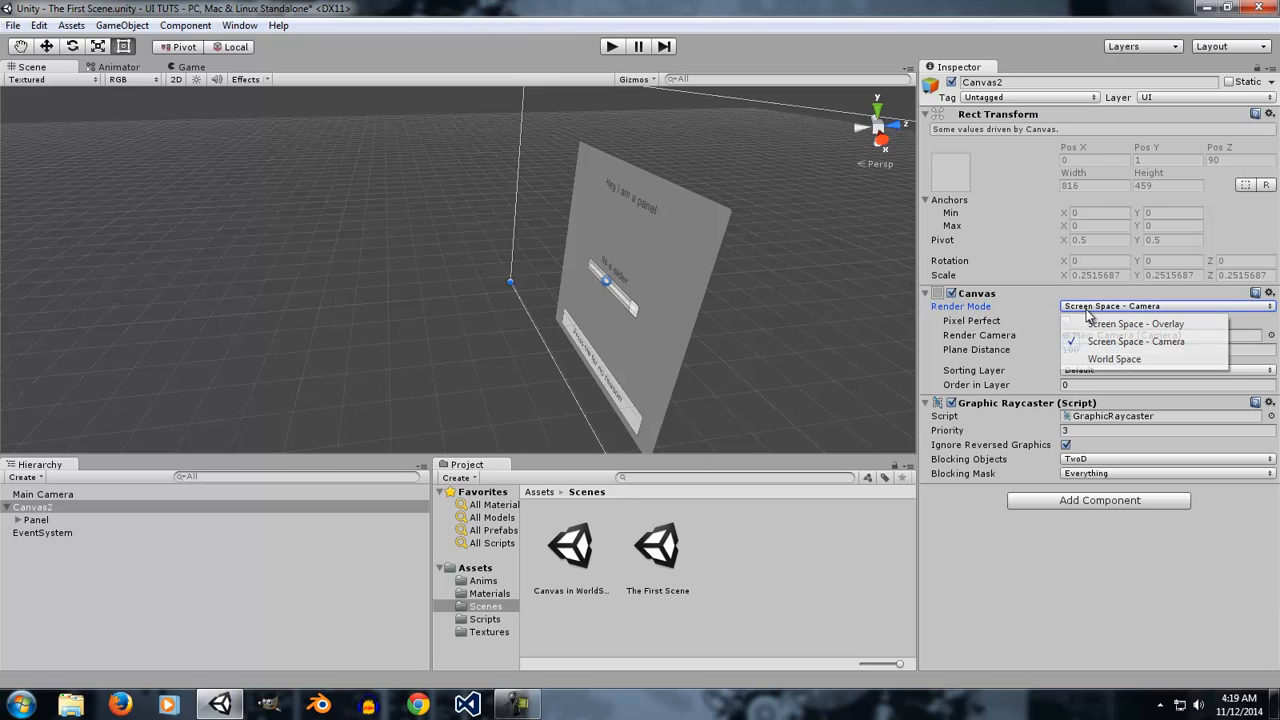
click(1104, 362)
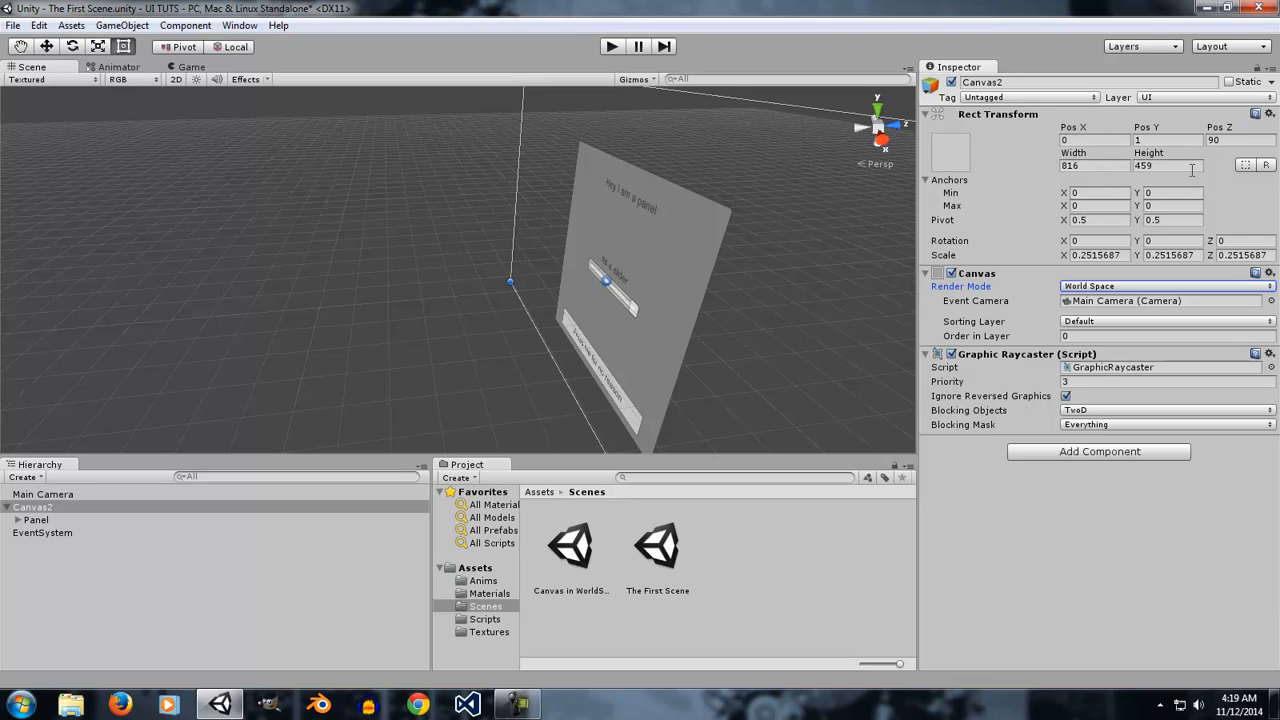
alt+drag(797, 177, 718, 282)
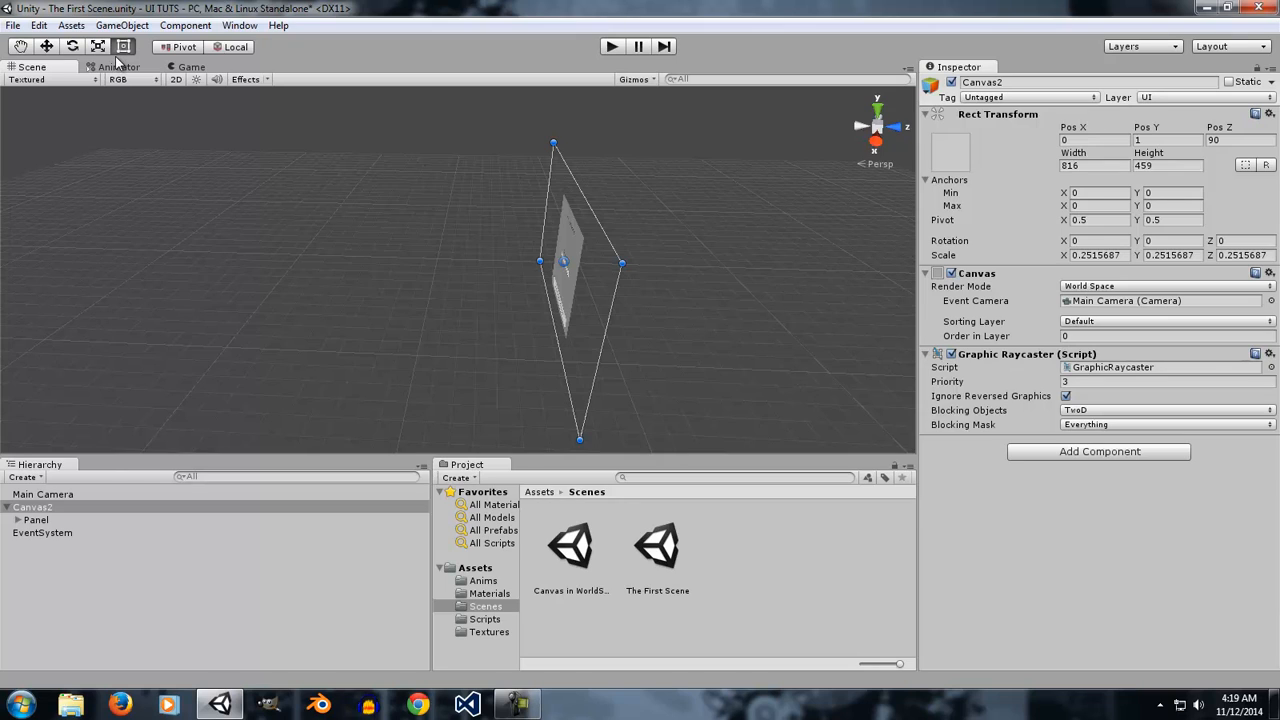
Move Canvas2 along the X axis in the scene, then undo the move.
click(46, 46)
drag(628, 262, 448, 262)
key(ctrl+z)
key(ctrl+y)
key(ctrl+z)
key(ctrl+y)
key(ctrl+z)
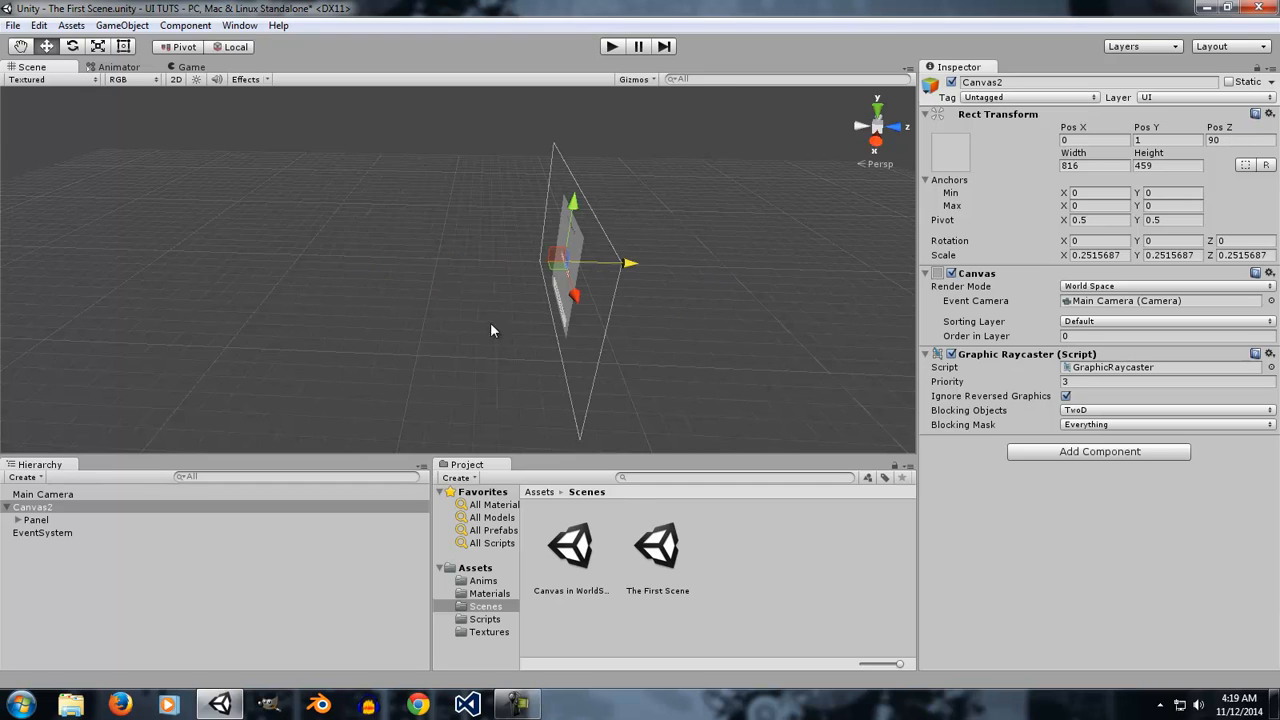
Rotate Canvas2 about -45° around the Y axis, then undo the rotation.
click(72, 46)
drag(563, 251, 653, 291)
key(ctrl+z)
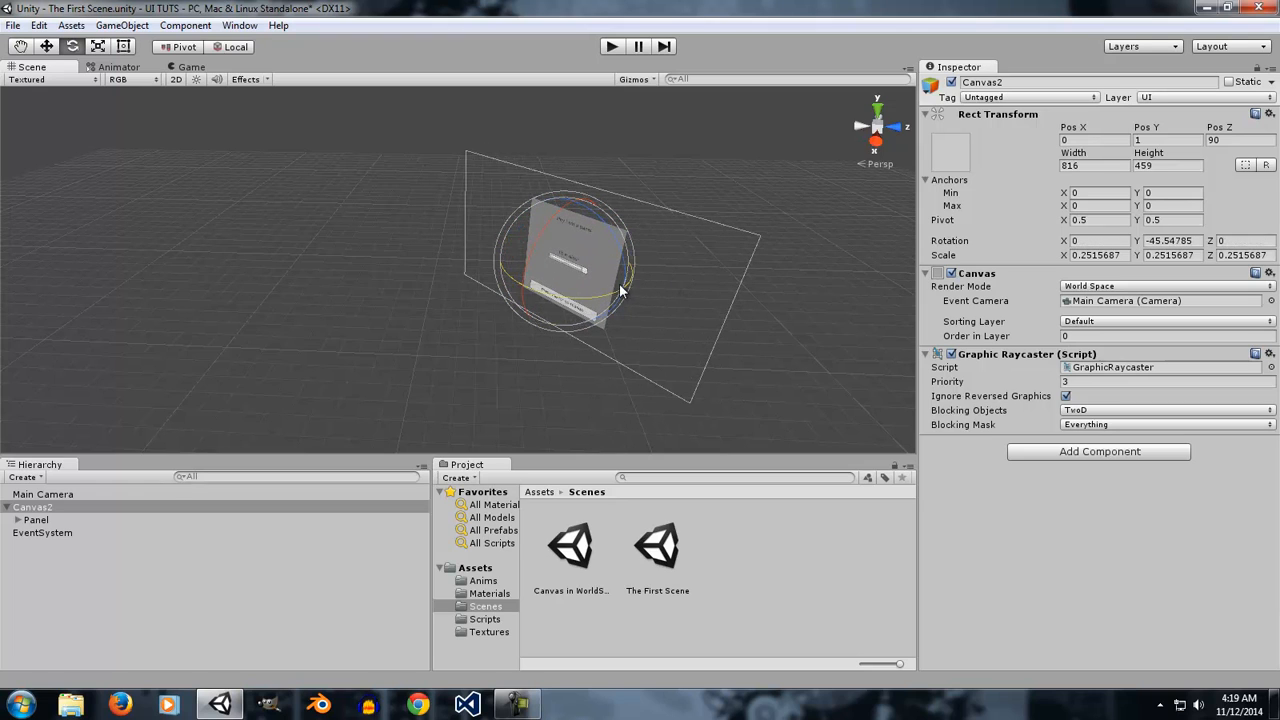
key(ctrl+z)
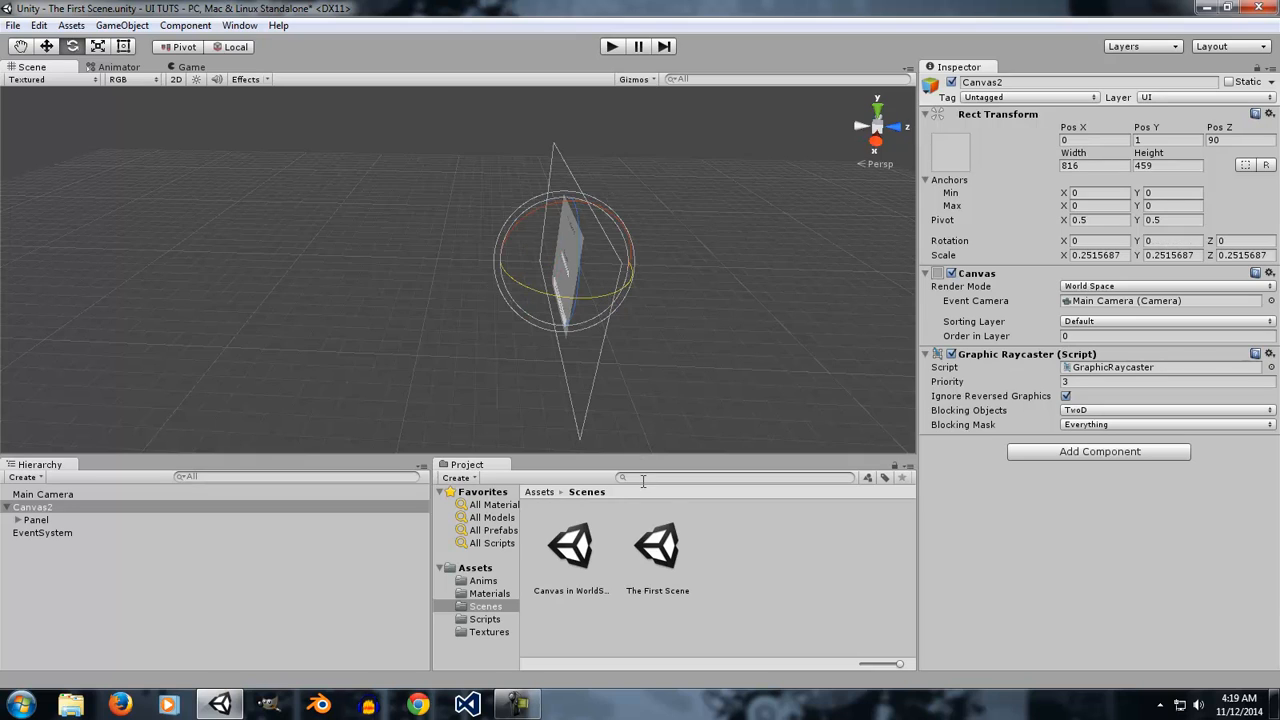
Open the Canvas in WorldSpace scene from the Scenes folder without saving The First Scene.
double_click(591, 549)
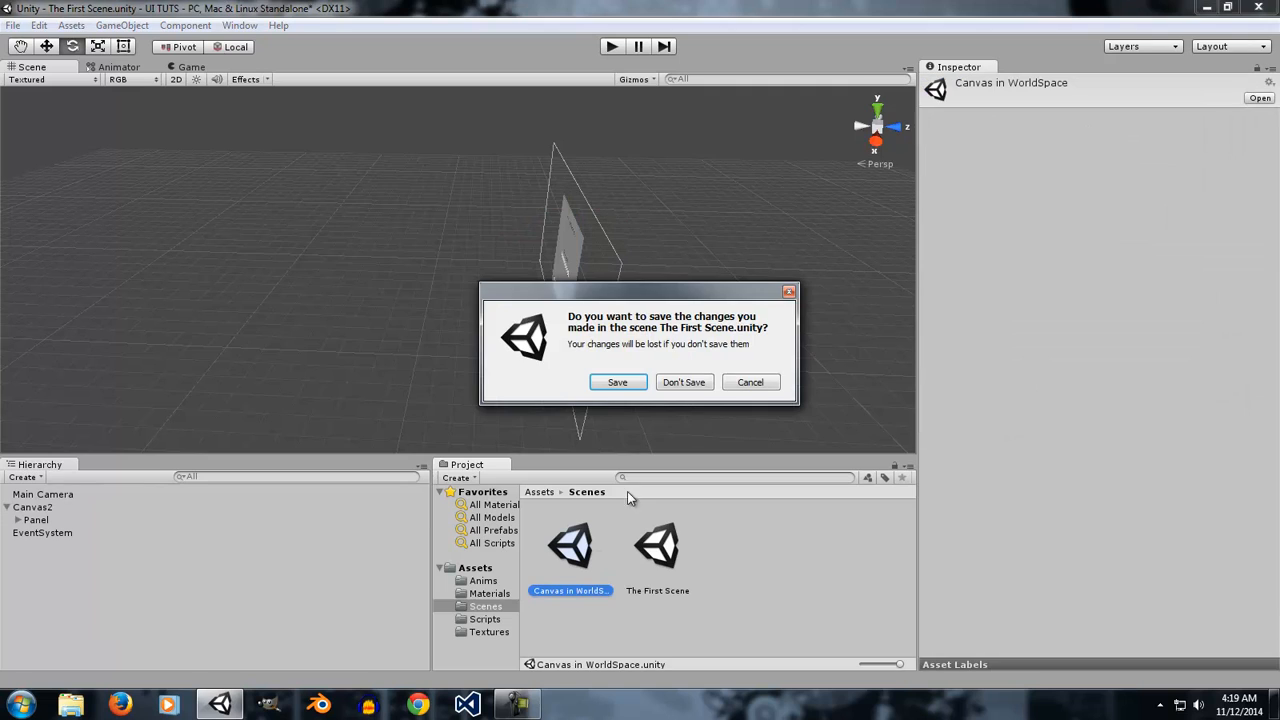
click(684, 382)
right_drag(583, 260, 557, 286)
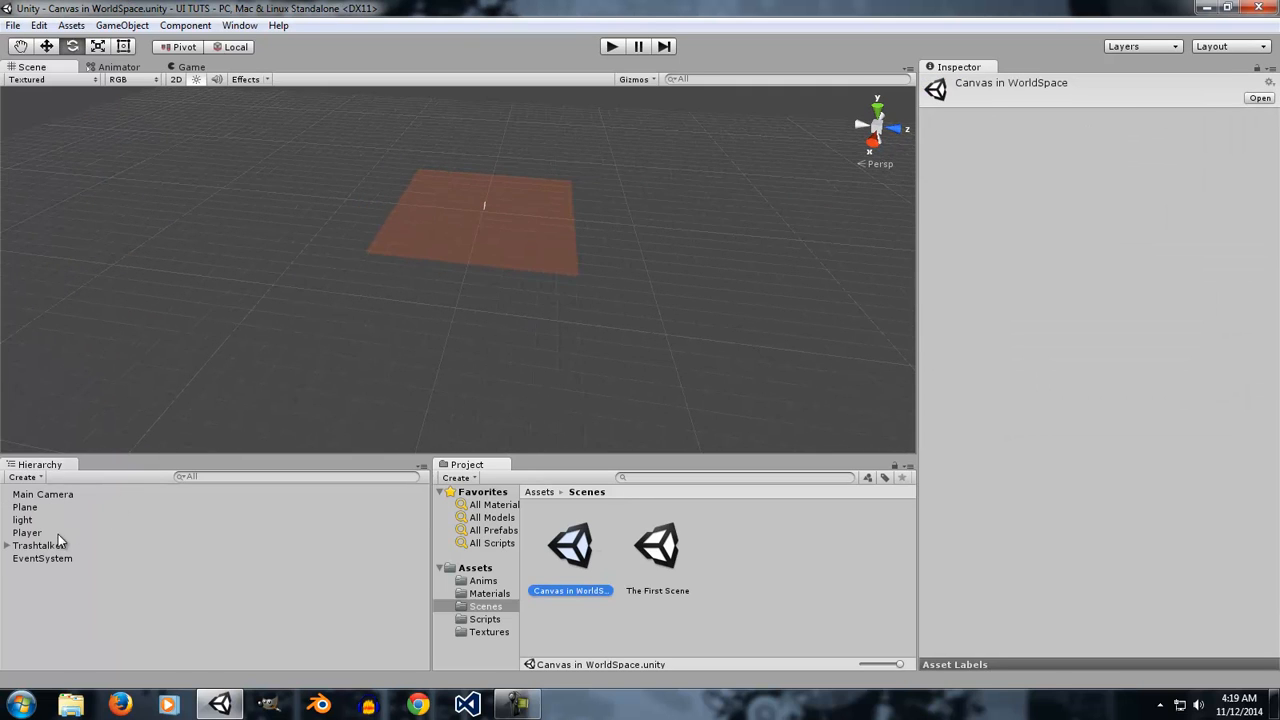
Focus the scene view on the Player cube.
double_click(62, 530)
right_drag(435, 310, 795, 325)
key(s)
key(a)
key(s)
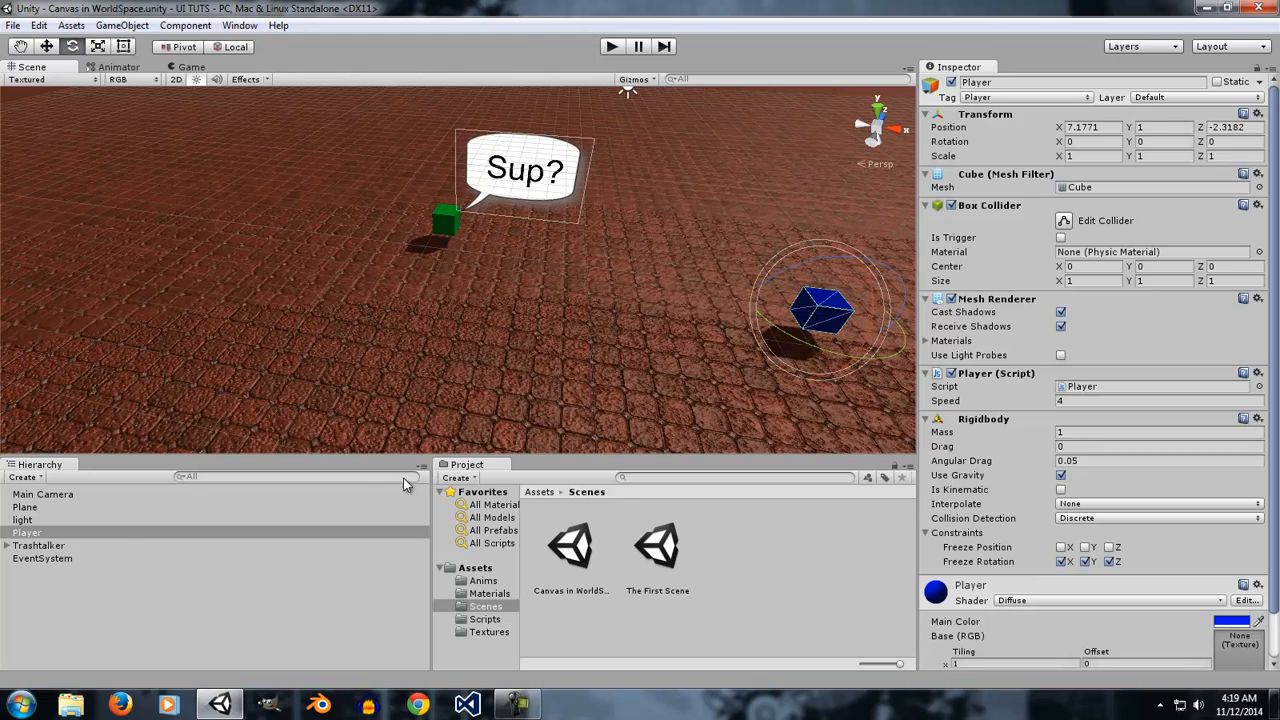
In Play mode, move the Player cube toward the Trashtalker to trigger its speech bubble, then exit Play mode.
click(612, 48)
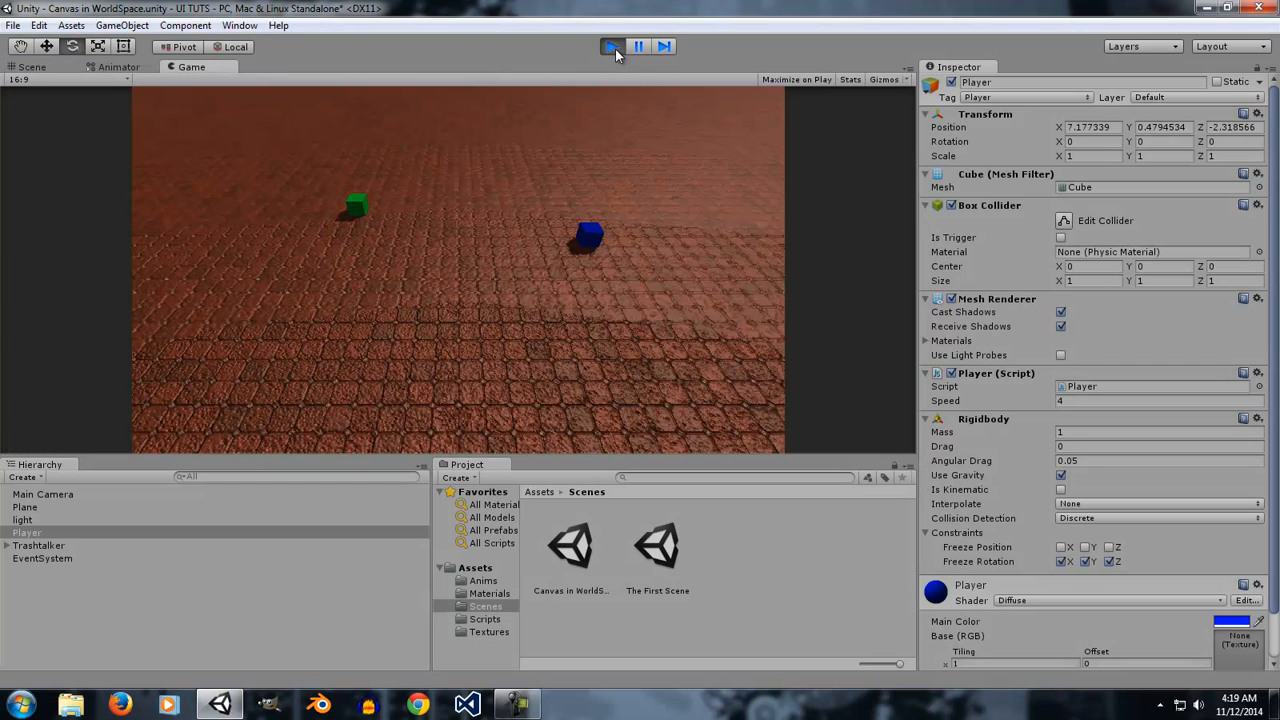
key(a)
key(s)
key(a)
key(w)
key(d)
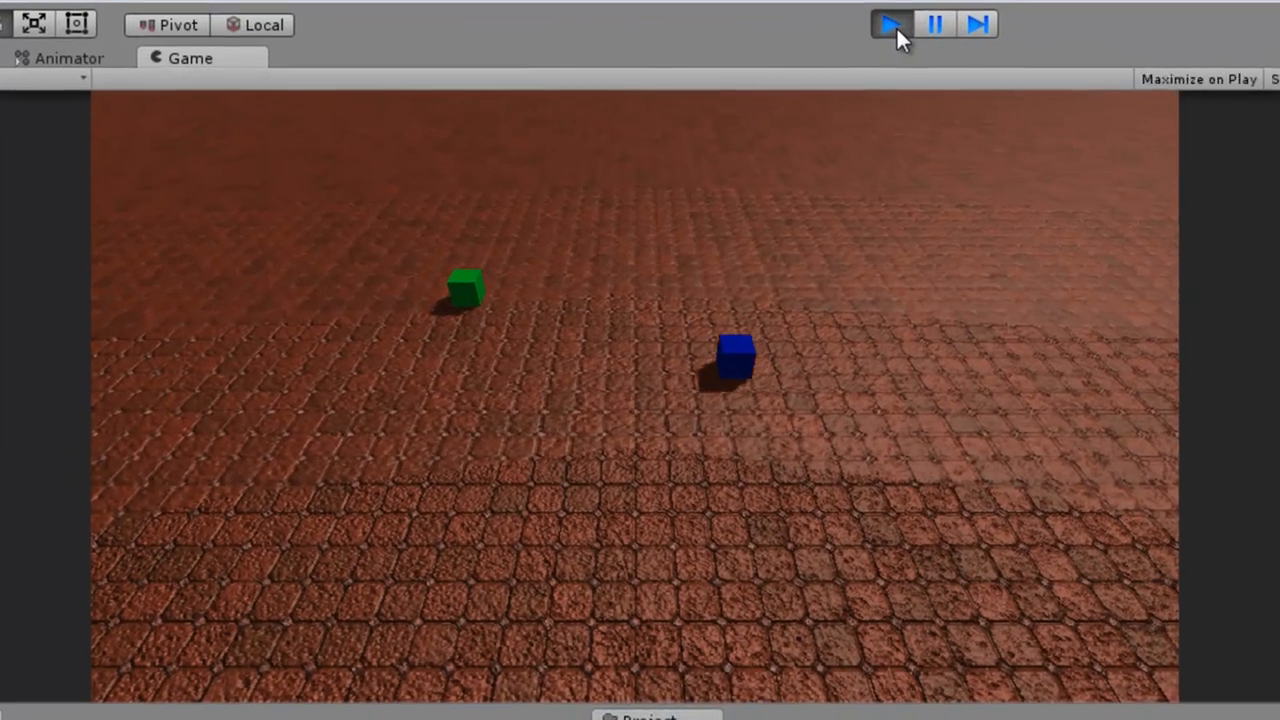
key(a)
key(a)
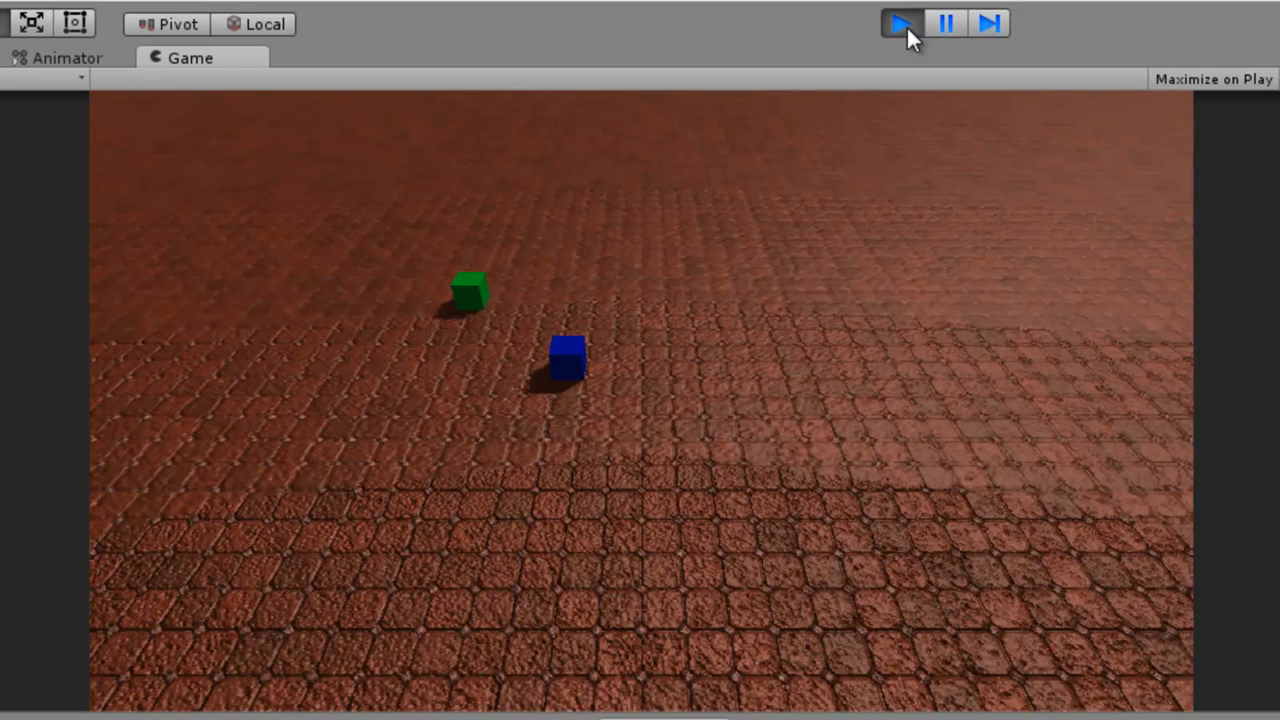
key(w)
key(a)
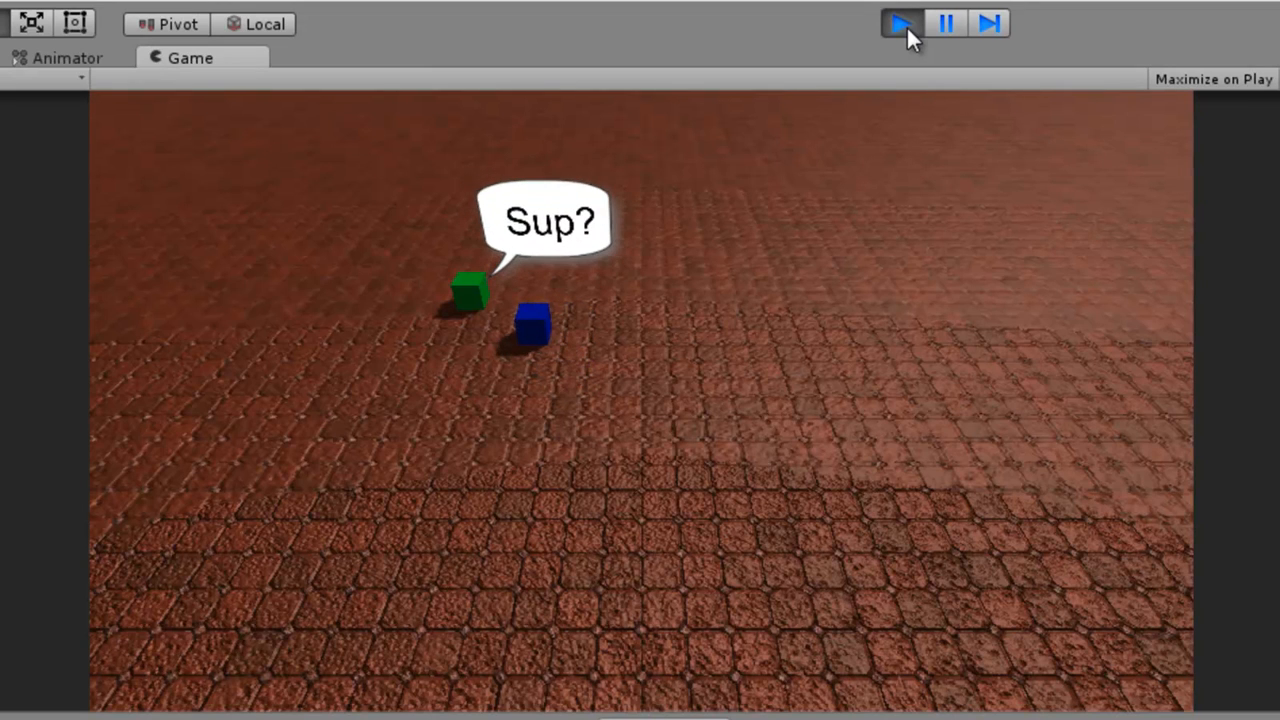
key(d)
key(a)
key(d)
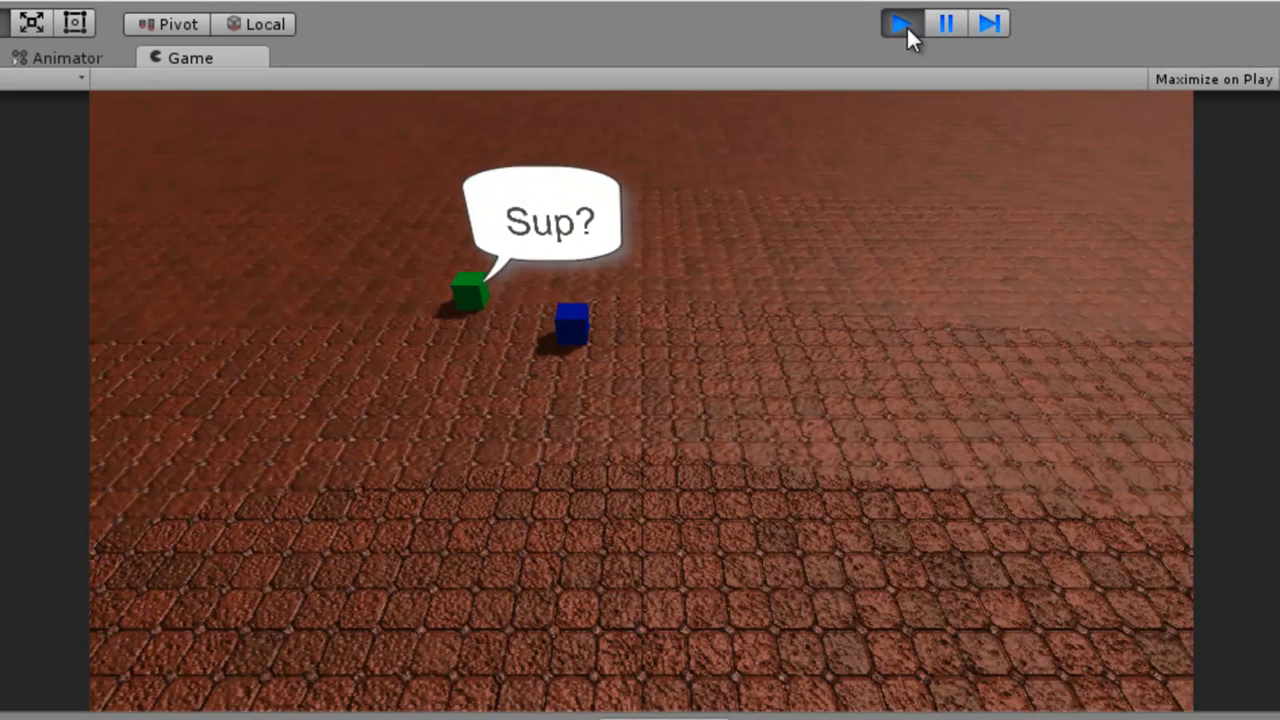
key(a)
key(a)
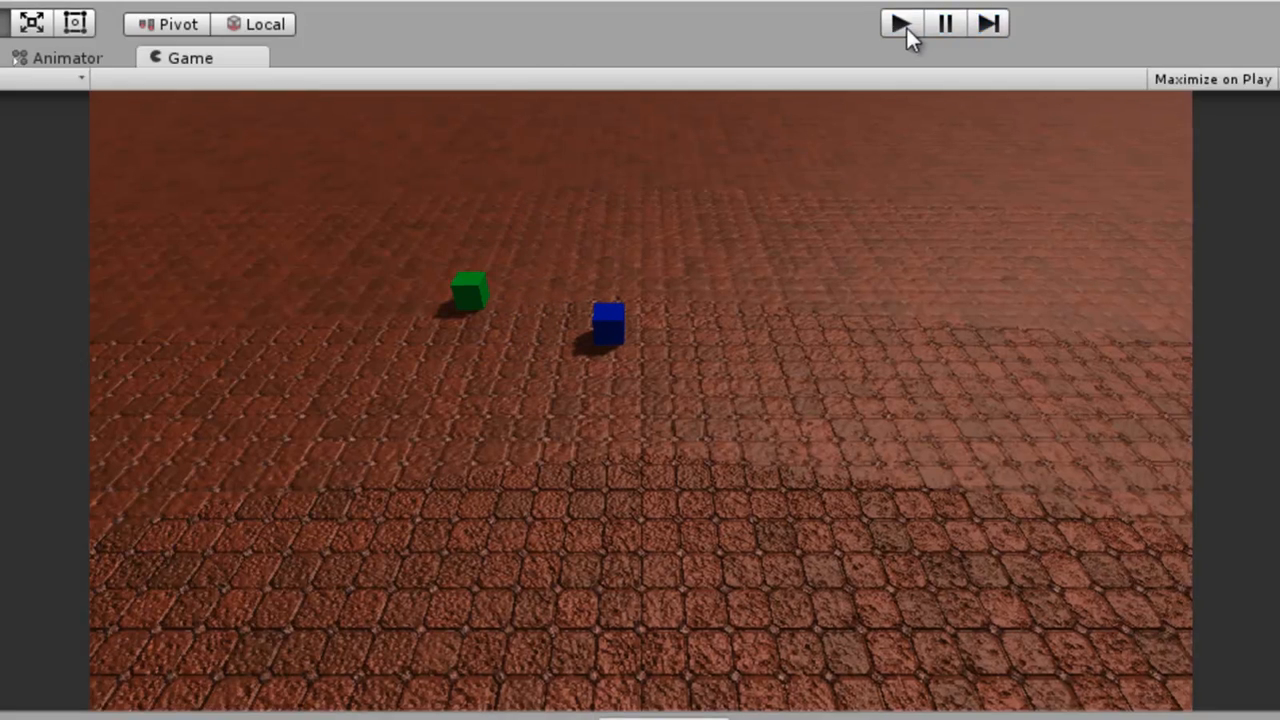
click(902, 24)
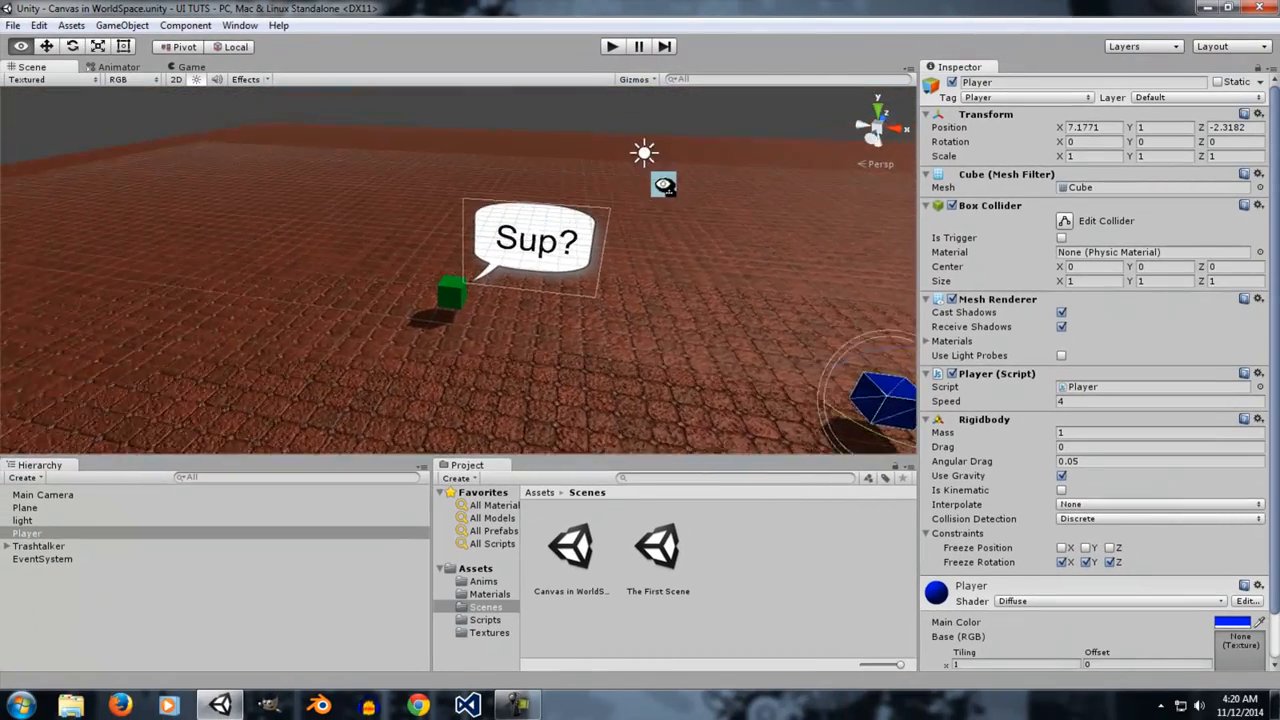
Select the Trashtalker and inspect the World Space settings of its child Canvas.
right_drag(665, 186, 708, 163)
scroll(706, 170, up, 7)
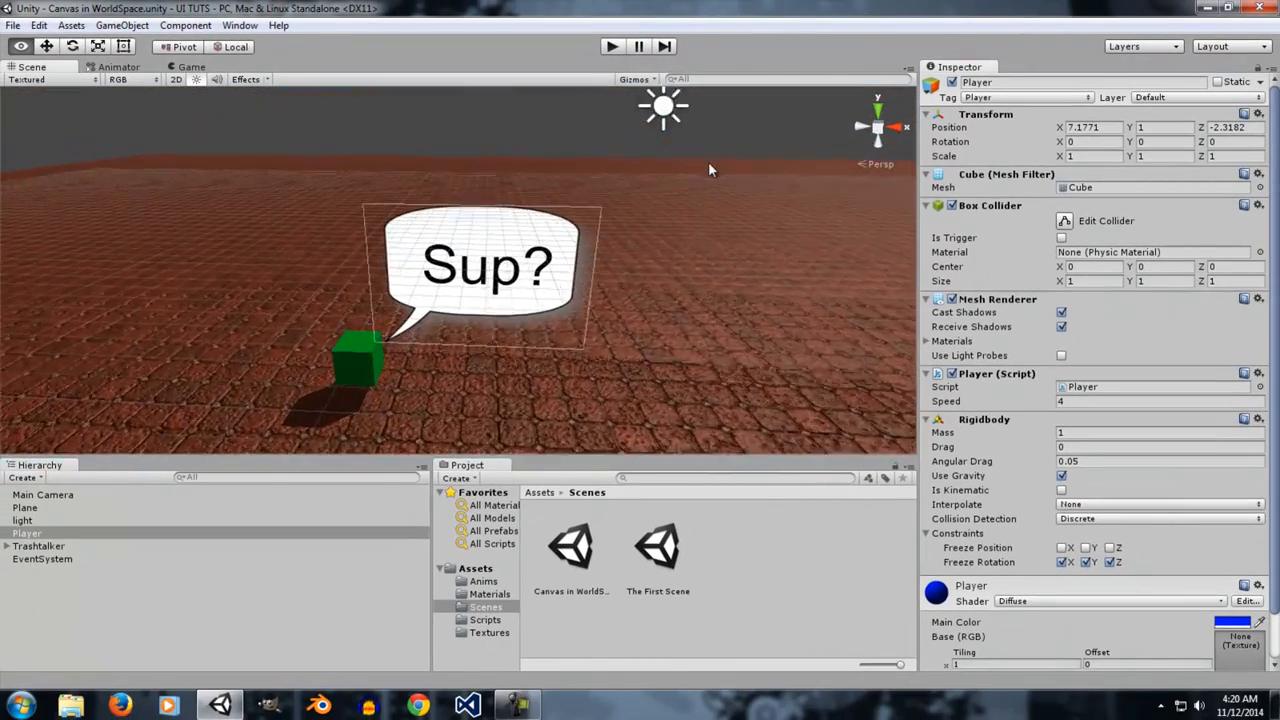
click(62, 546)
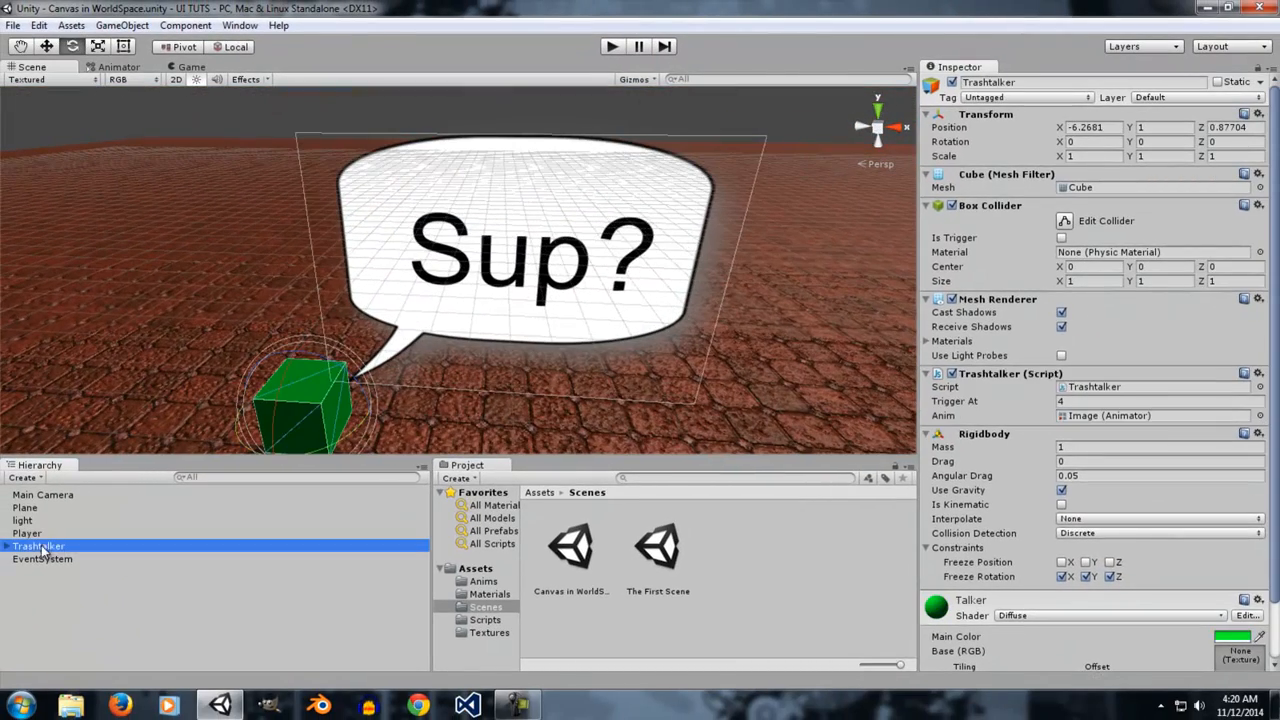
click(5, 546)
click(42, 560)
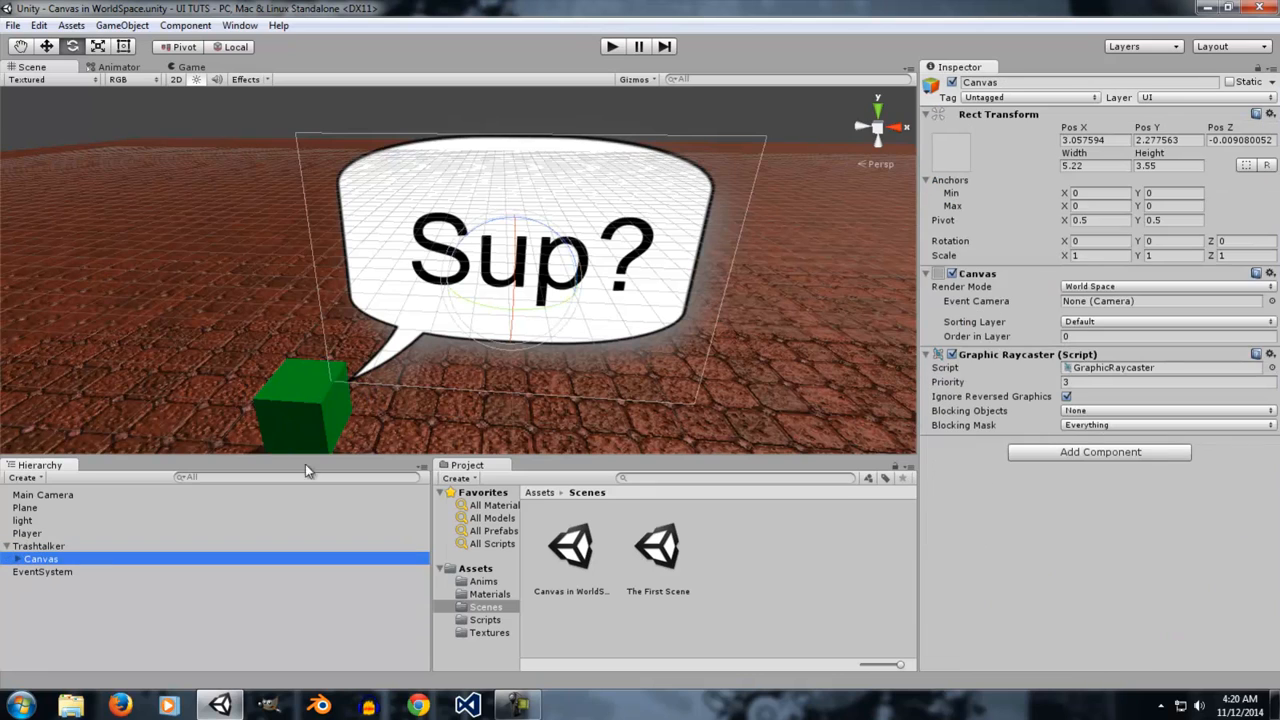
Focus on the Trashtalker and run the scene briefly in Play mode, then stop it.
click(58, 546)
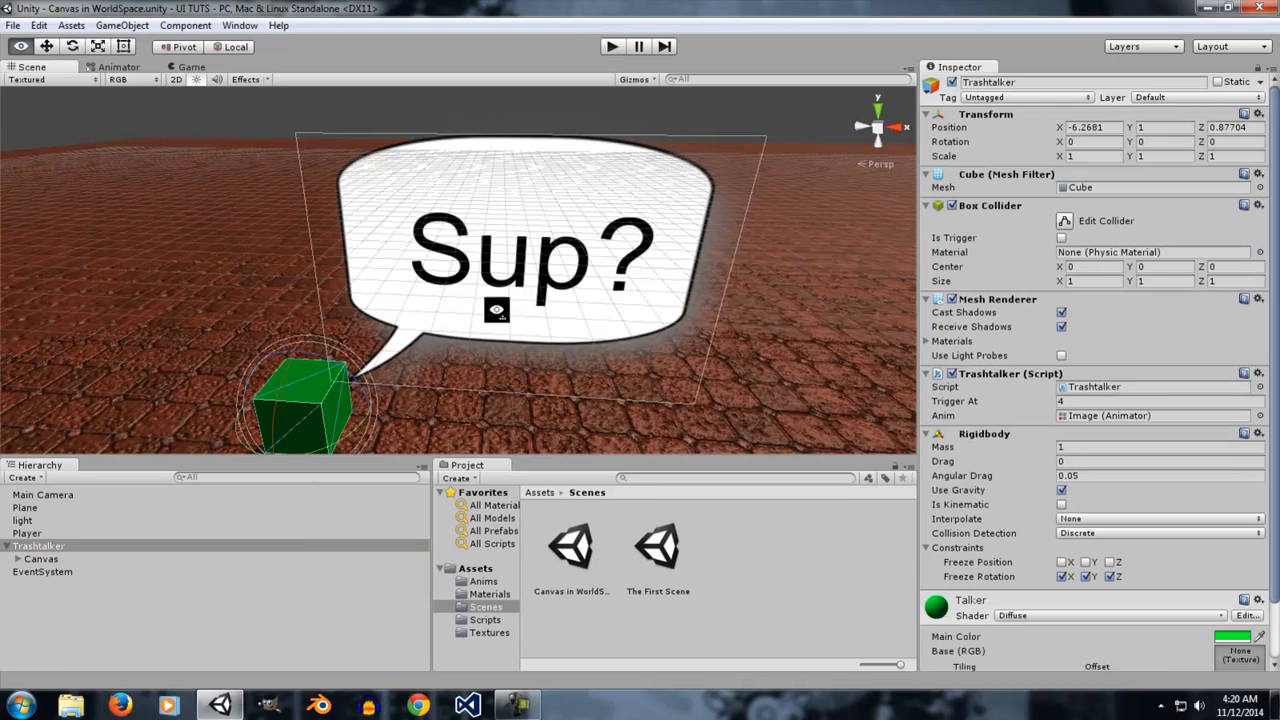
key(f)
click(614, 48)
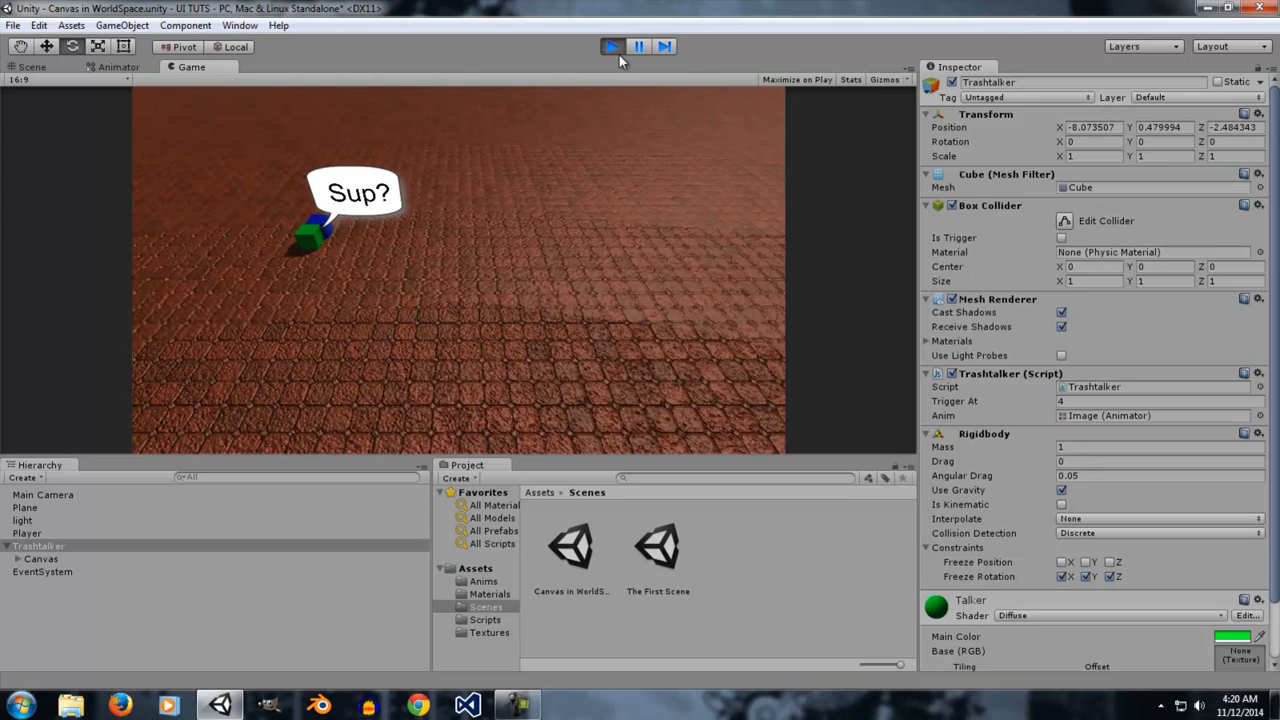
click(619, 55)
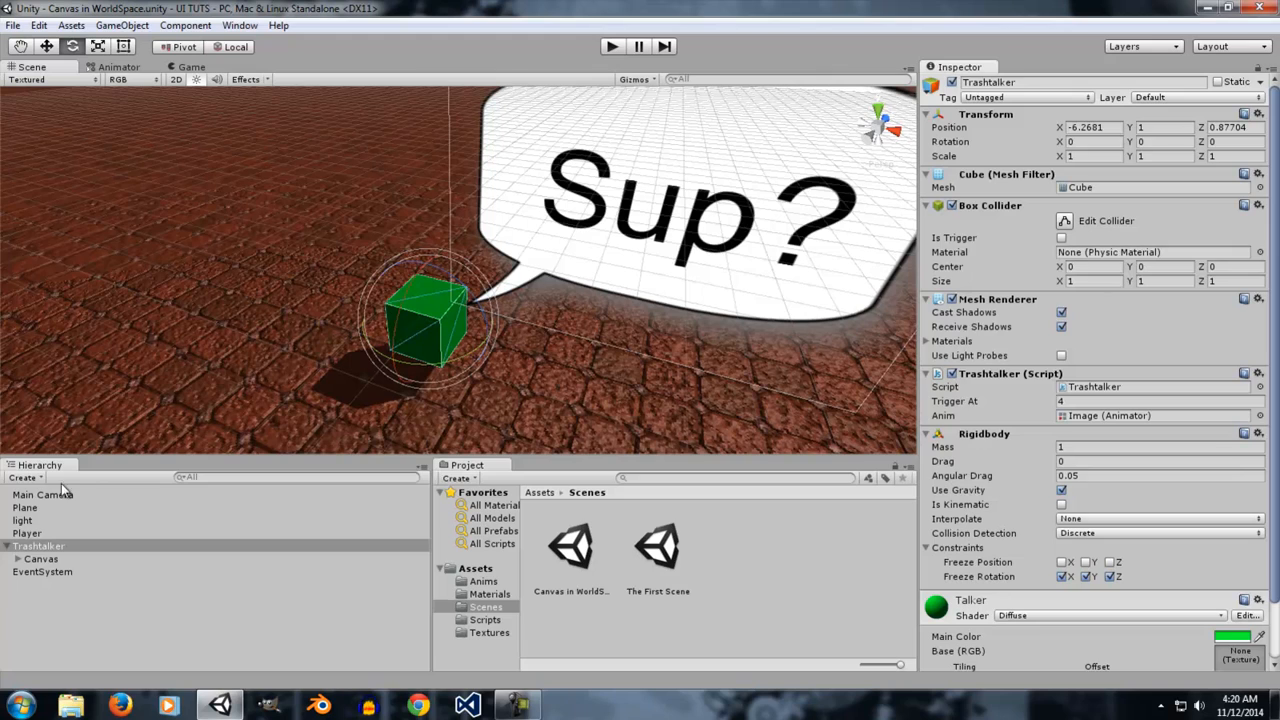
Expand the Trashtalker's Canvas hierarchy and inspect its Image and Text children.
click(55, 560)
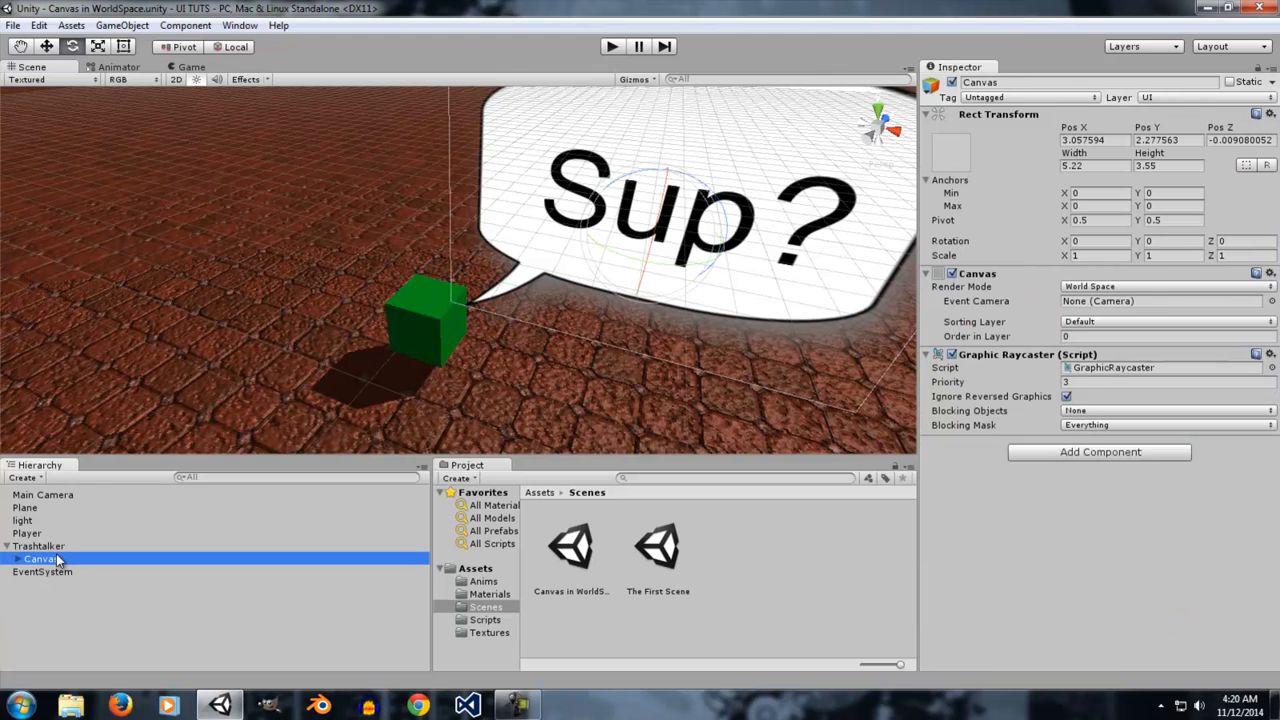
click(22, 559)
click(49, 551)
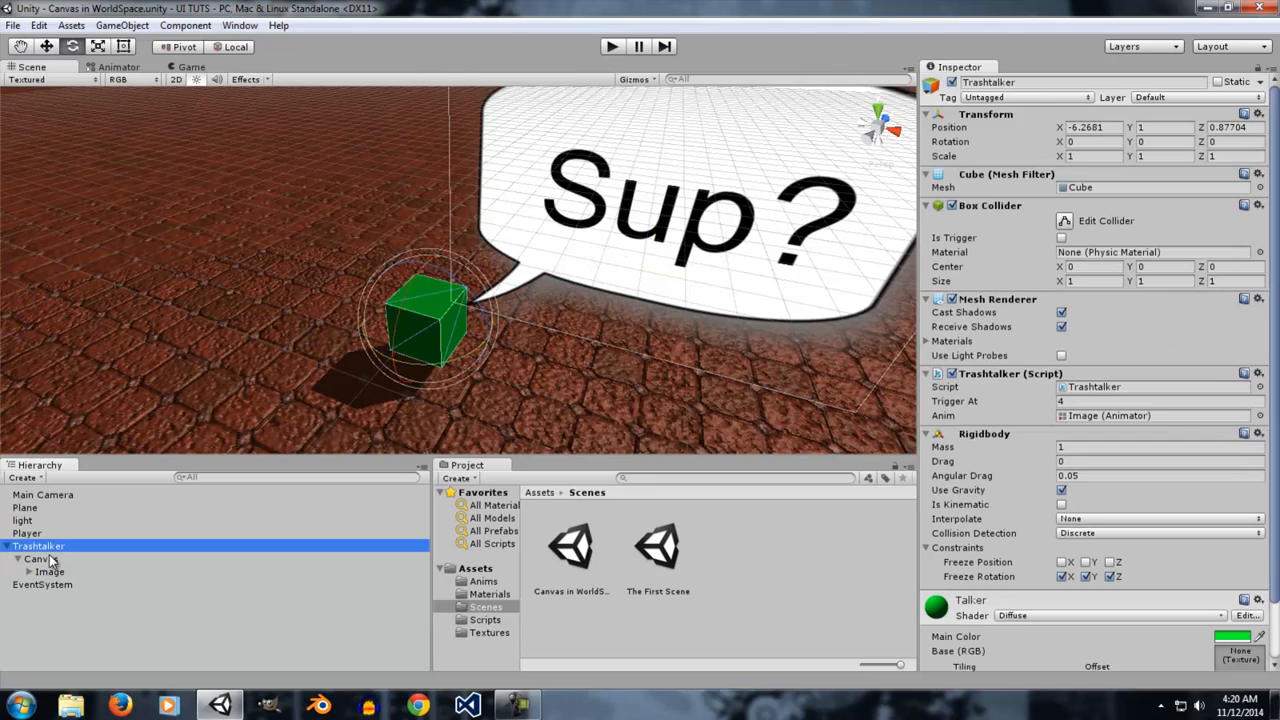
click(82, 569)
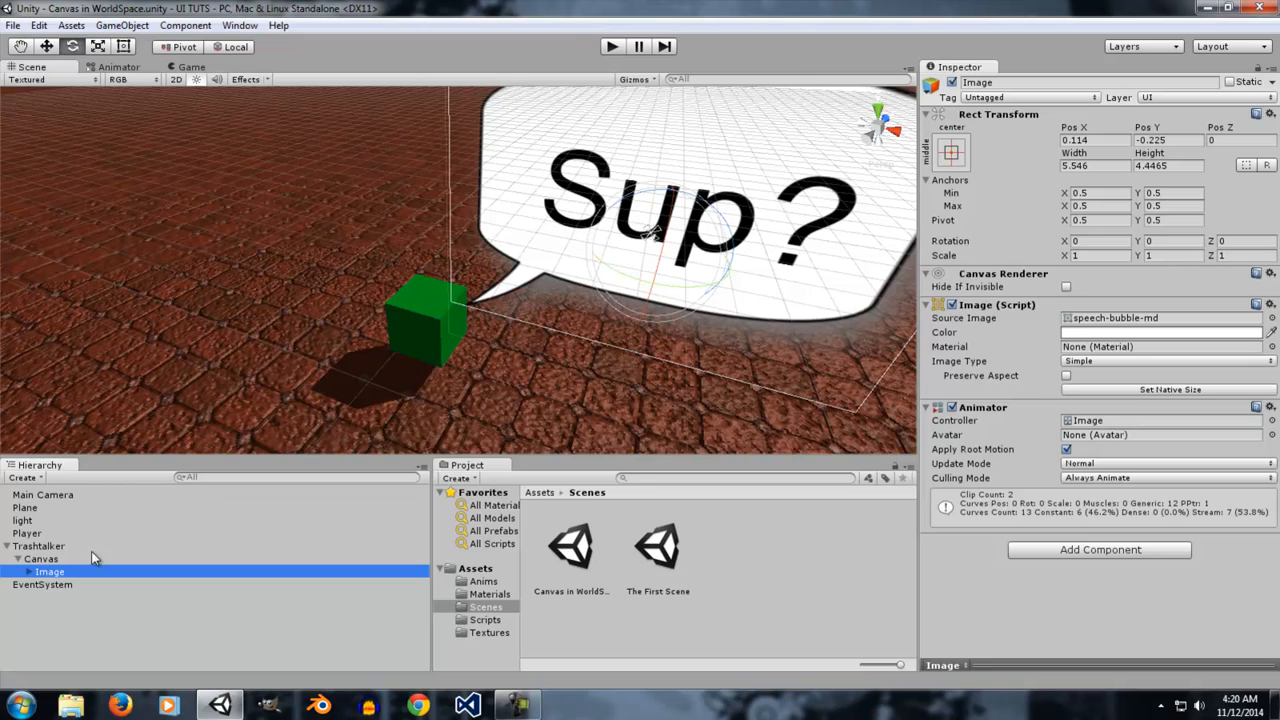
click(29, 573)
click(77, 582)
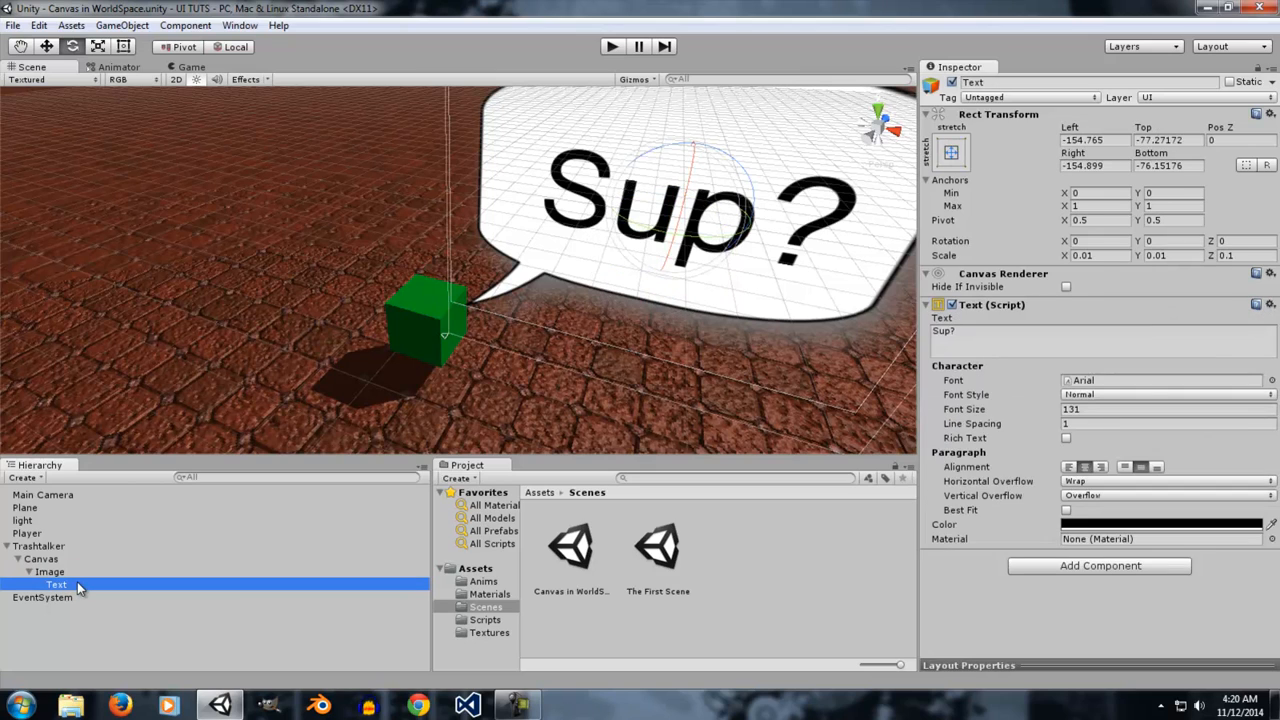
click(967, 333)
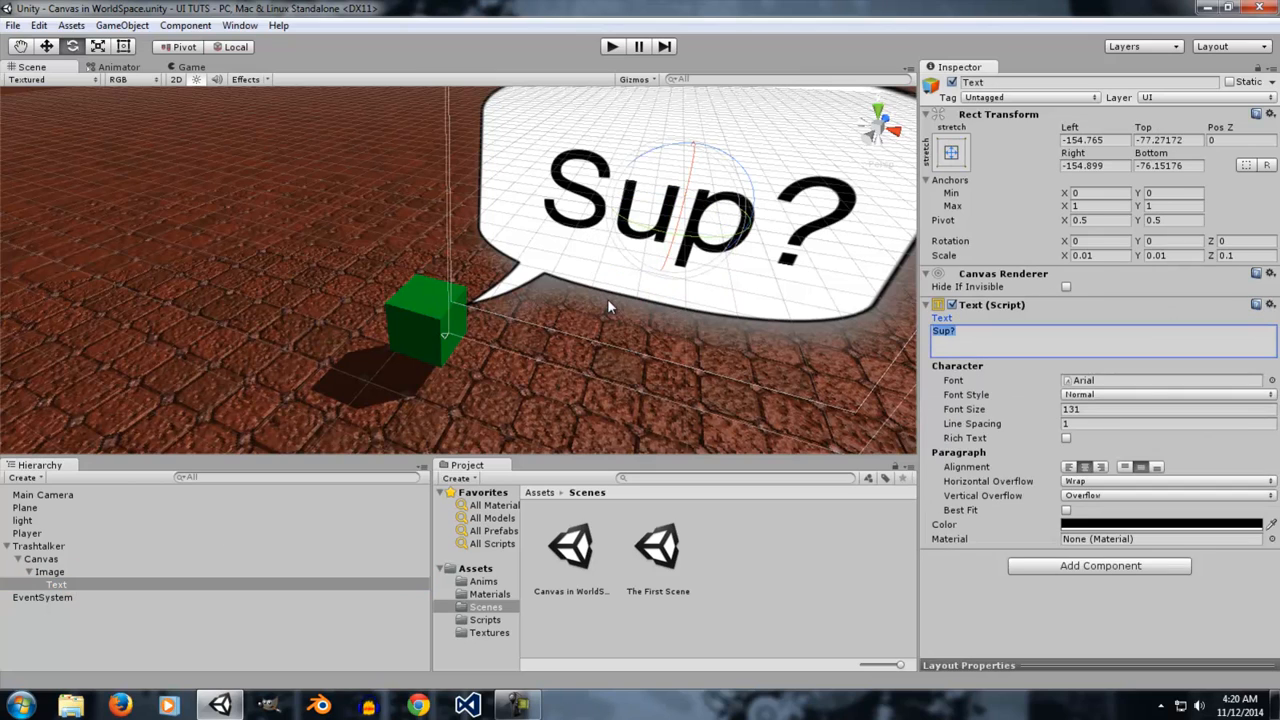
click(73, 561)
click(73, 568)
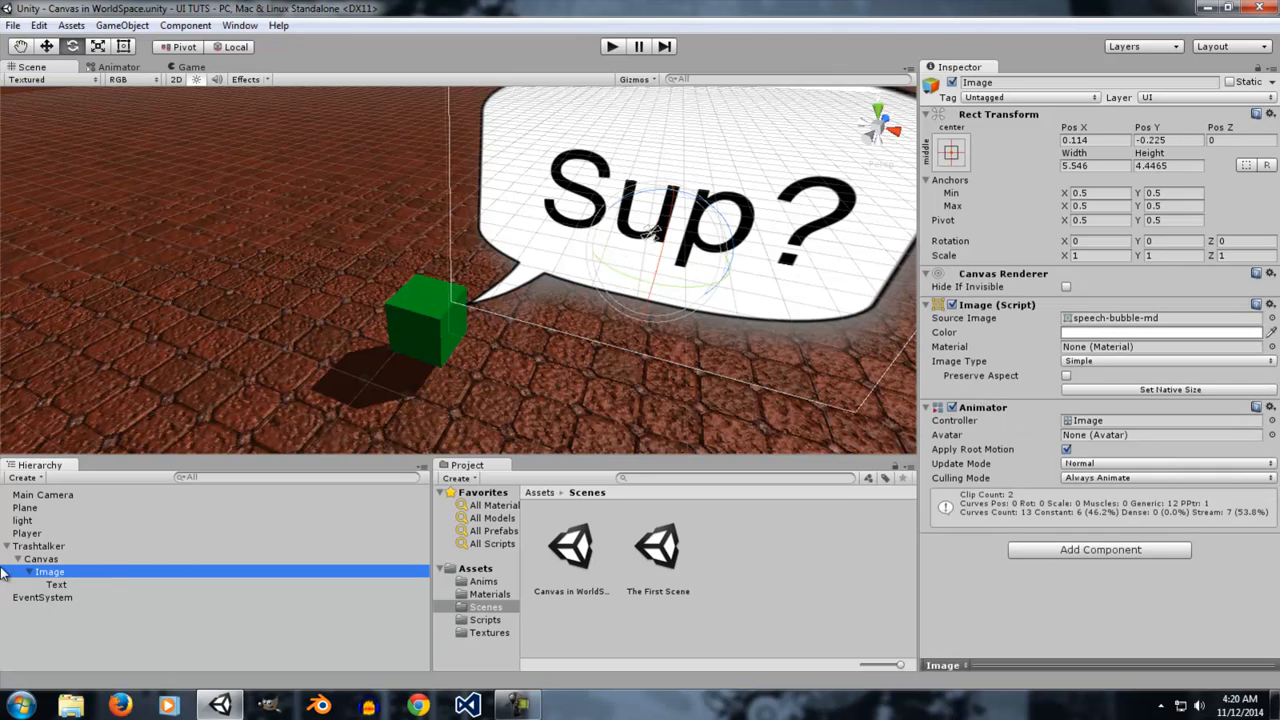
Open the Animation window for the Image and scrub through the Speech bubble clip.
click(239, 25)
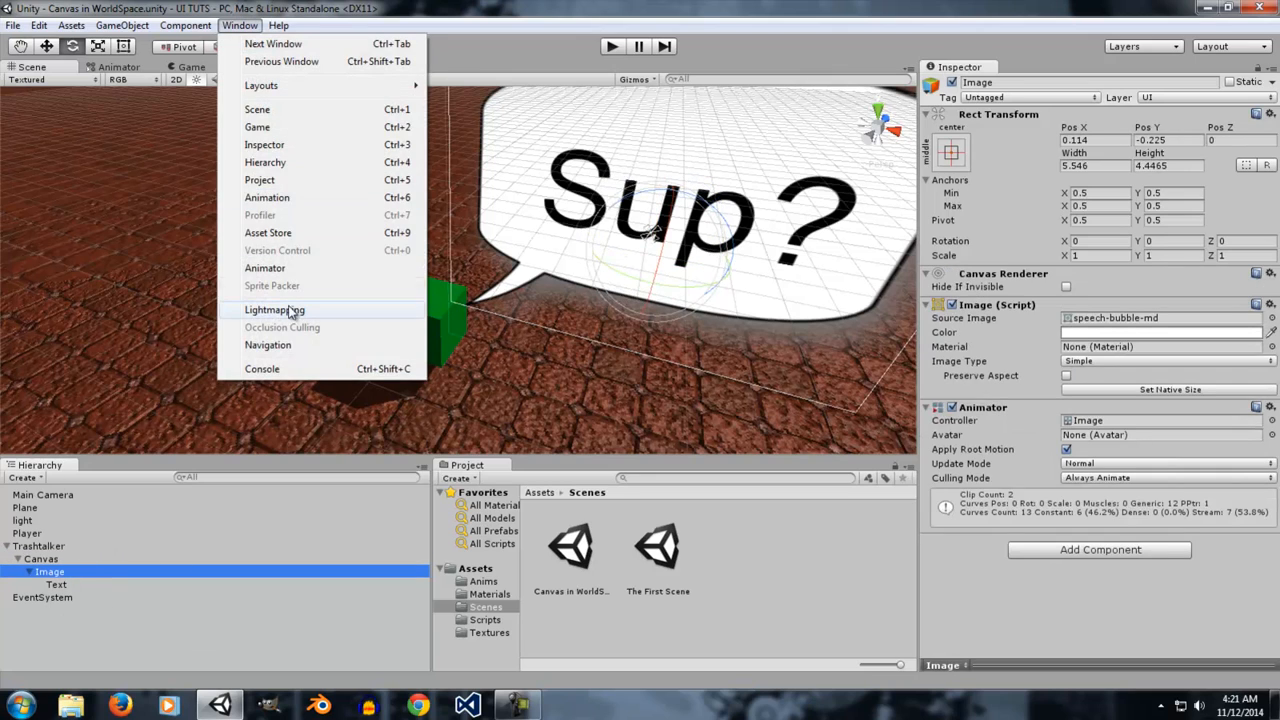
click(280, 198)
drag(326, 290, 748, 301)
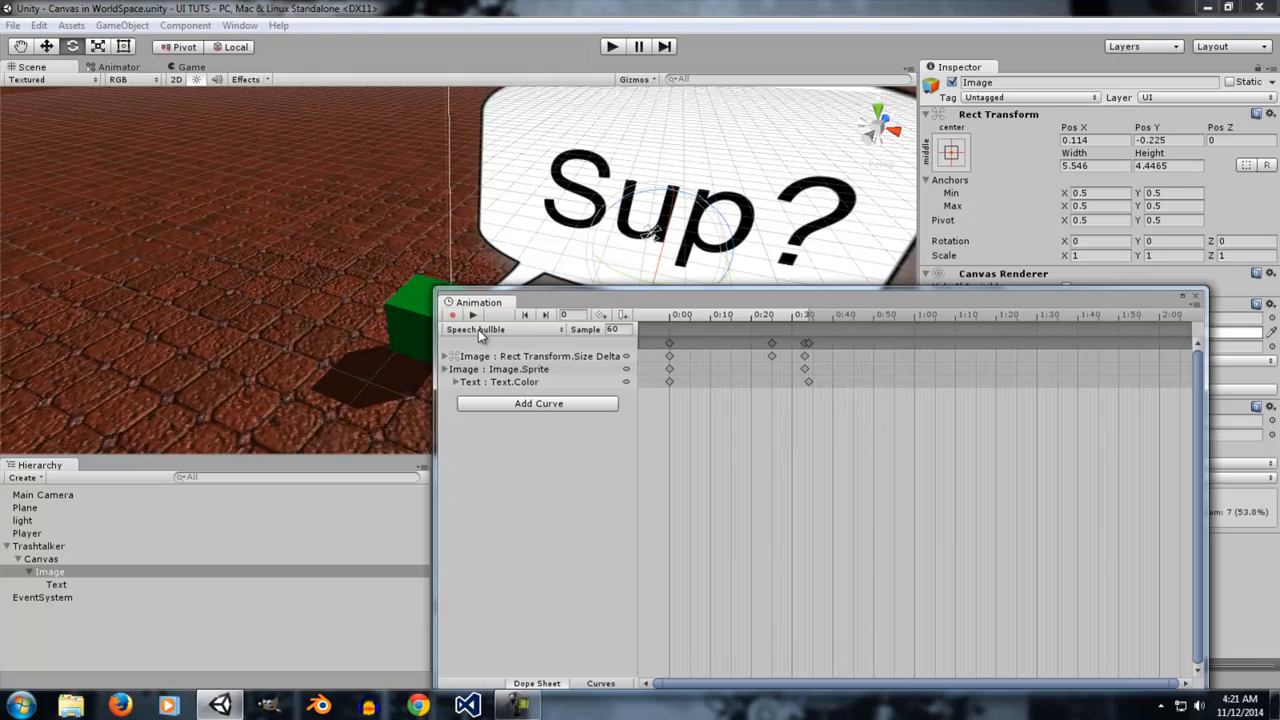
drag(667, 321, 805, 298)
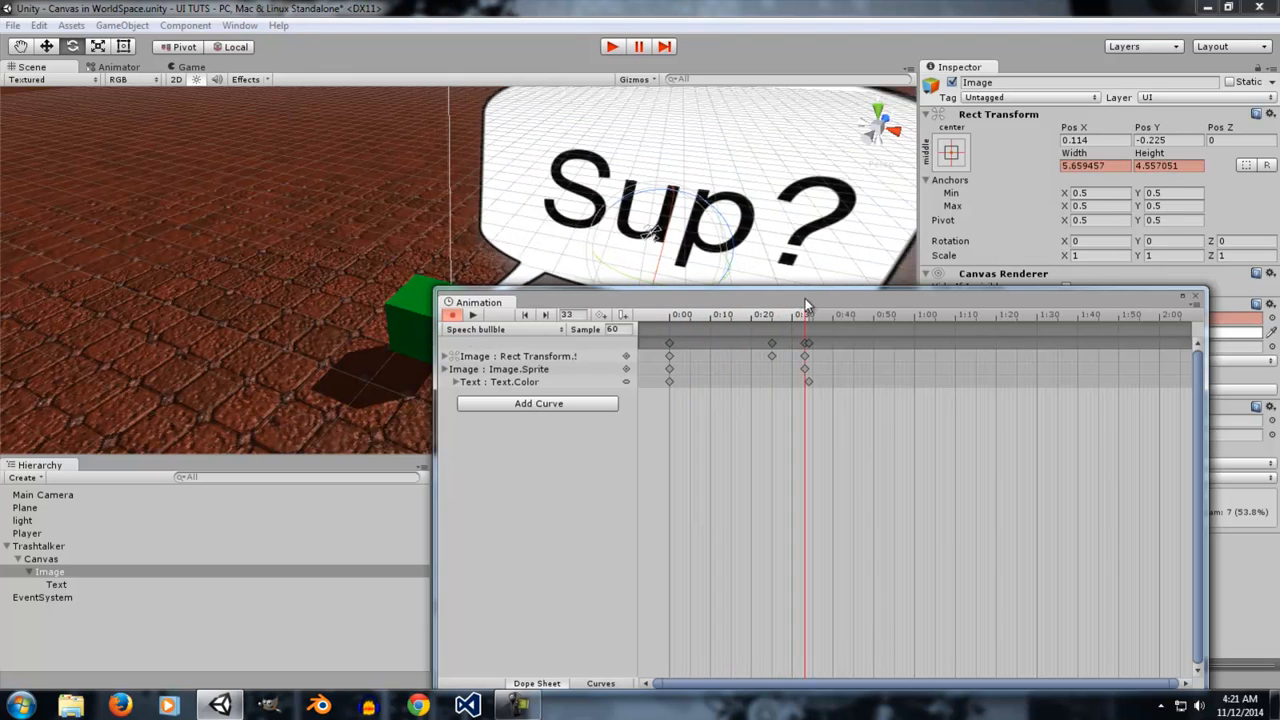
Switch to the Speech bubble Back clip, scrub its timeline, and close the Animation window.
click(510, 330)
click(528, 363)
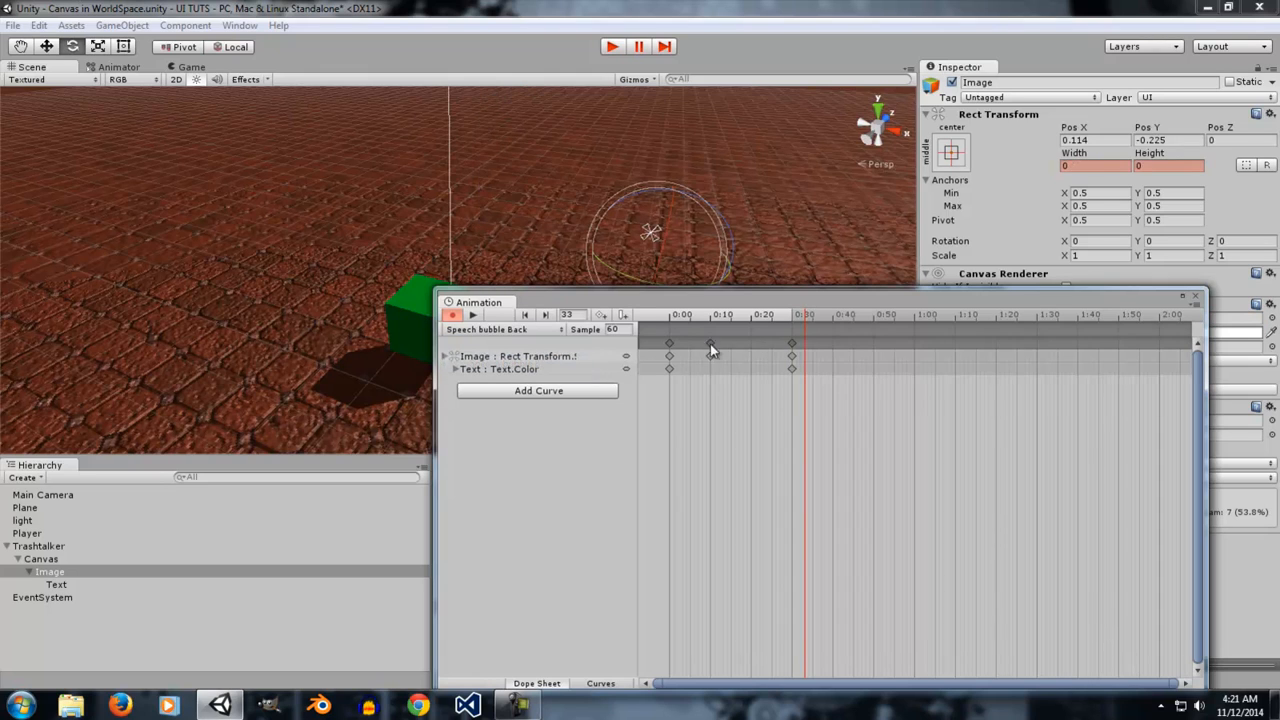
drag(784, 325, 645, 328)
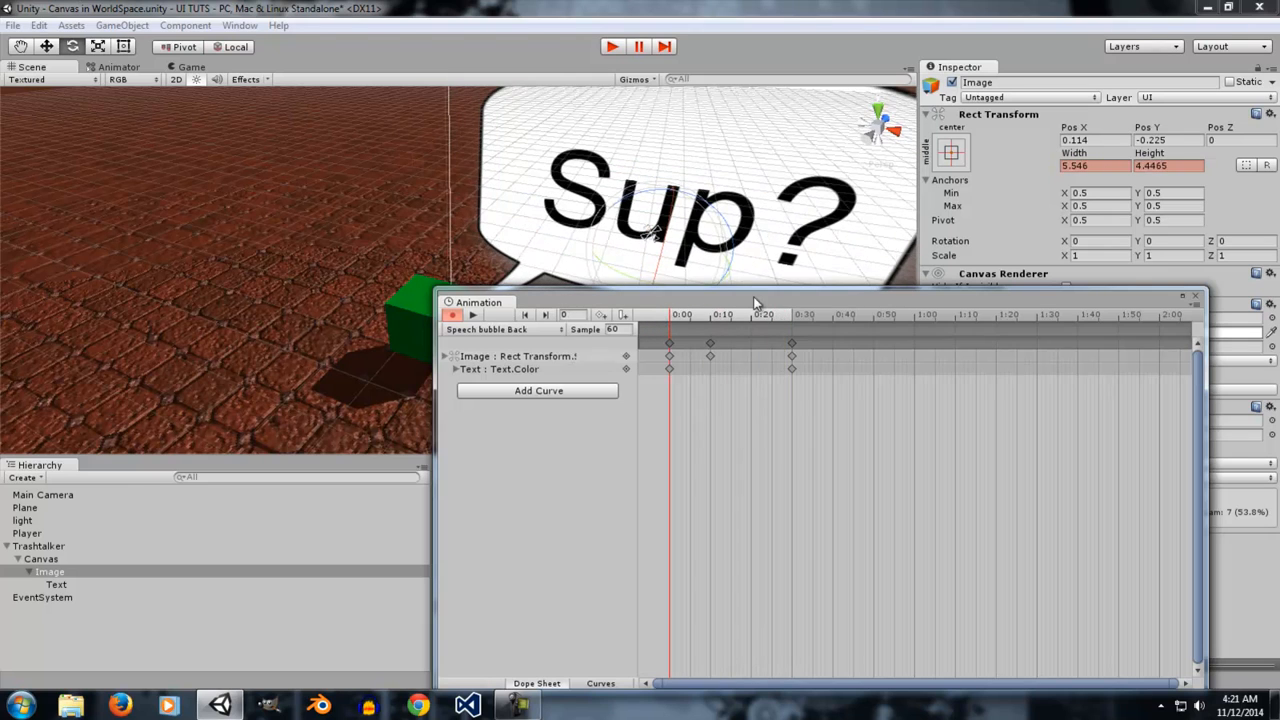
click(1195, 296)
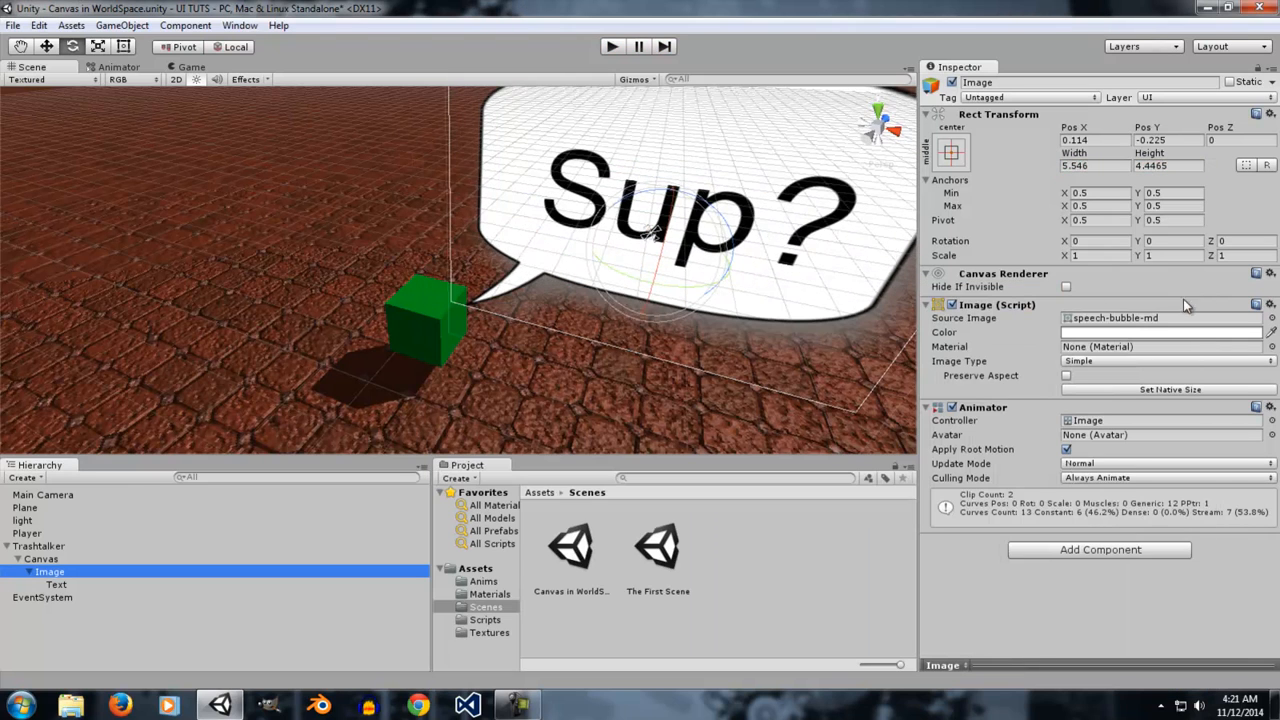
Open the Animator view for the Image and examine the speech bubble states and the Show parameter.
click(141, 67)
drag(385, 287, 414, 274)
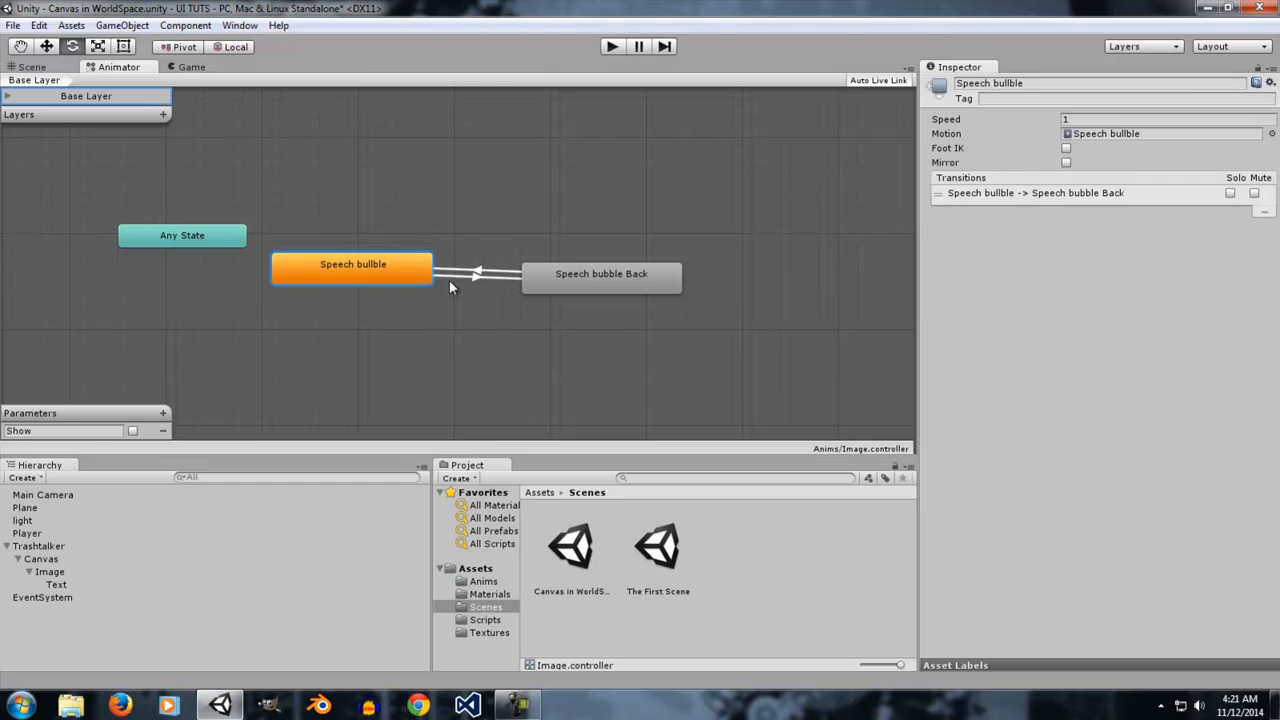
click(36, 431)
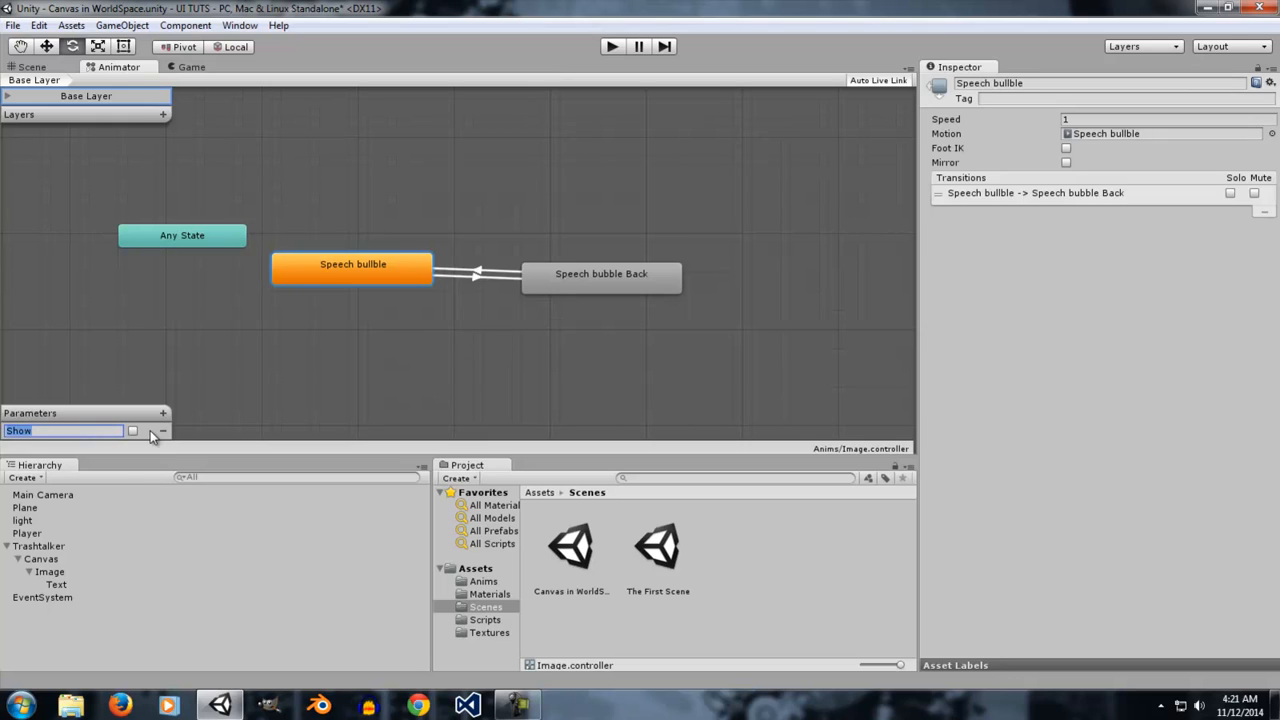
click(14, 560)
click(16, 560)
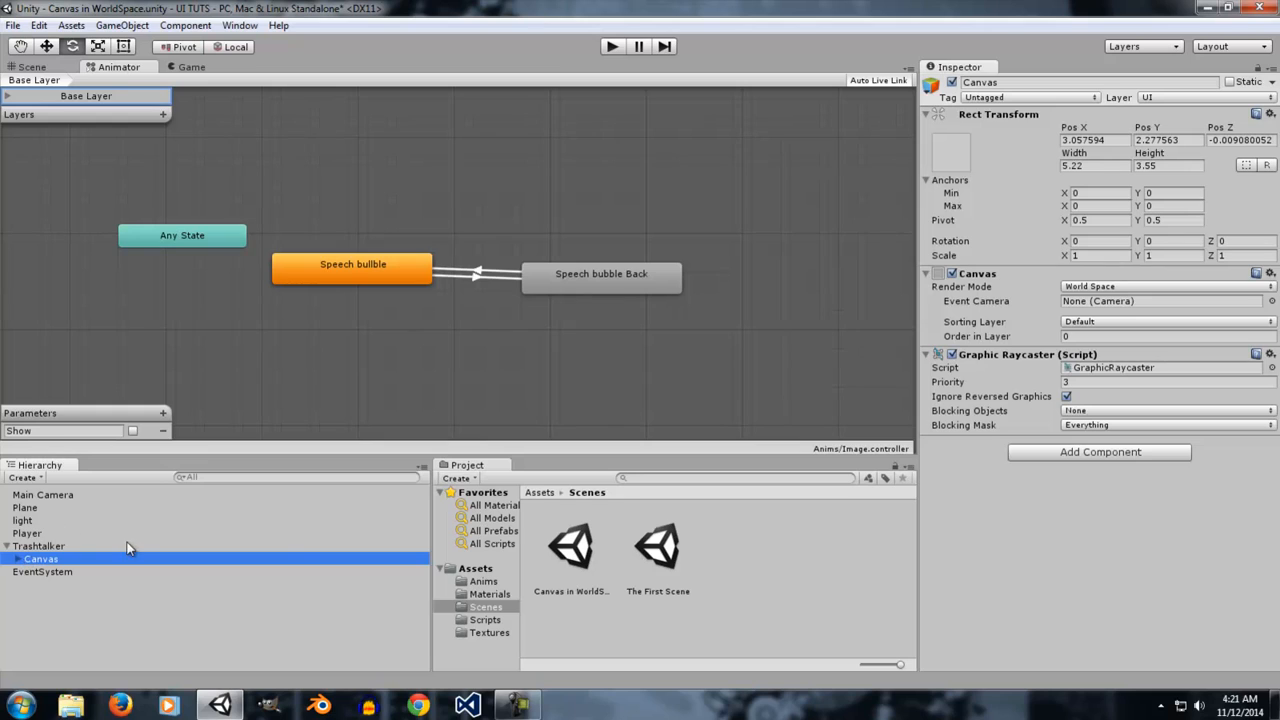
Open the Trashtalker script and read through its variable declarations and Start function.
click(482, 620)
double_click(578, 562)
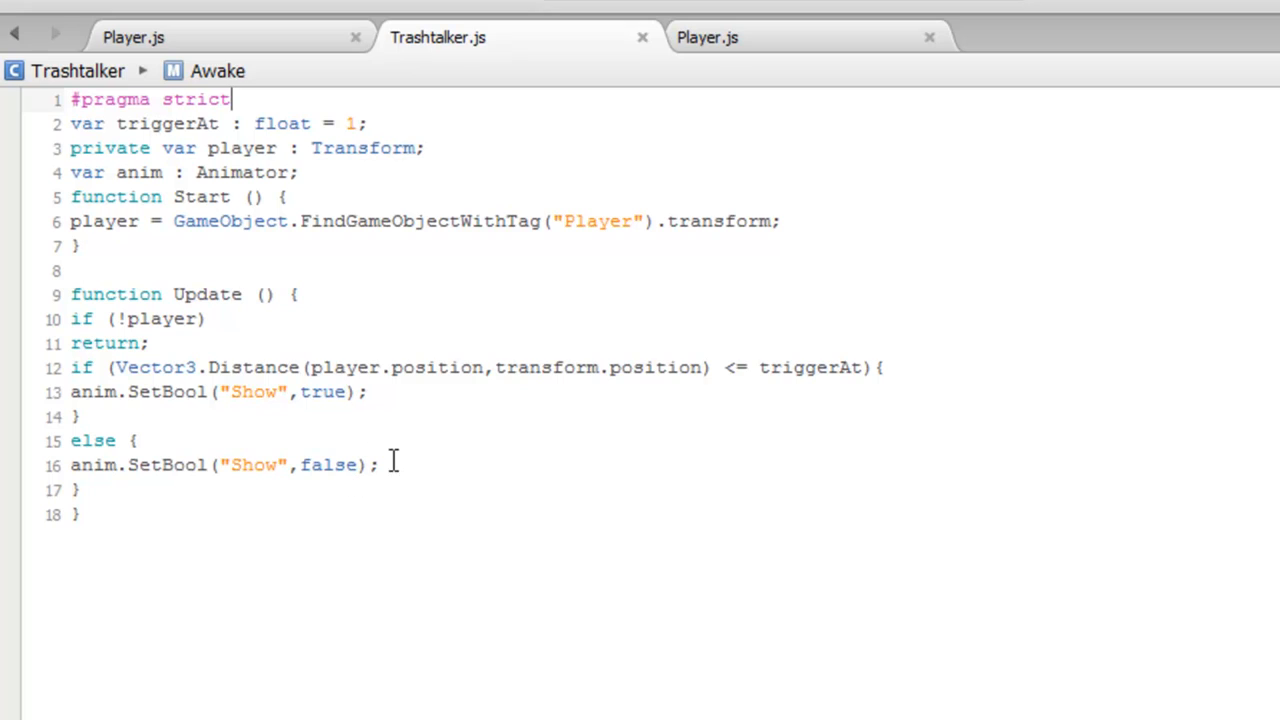
drag(76, 123, 354, 129)
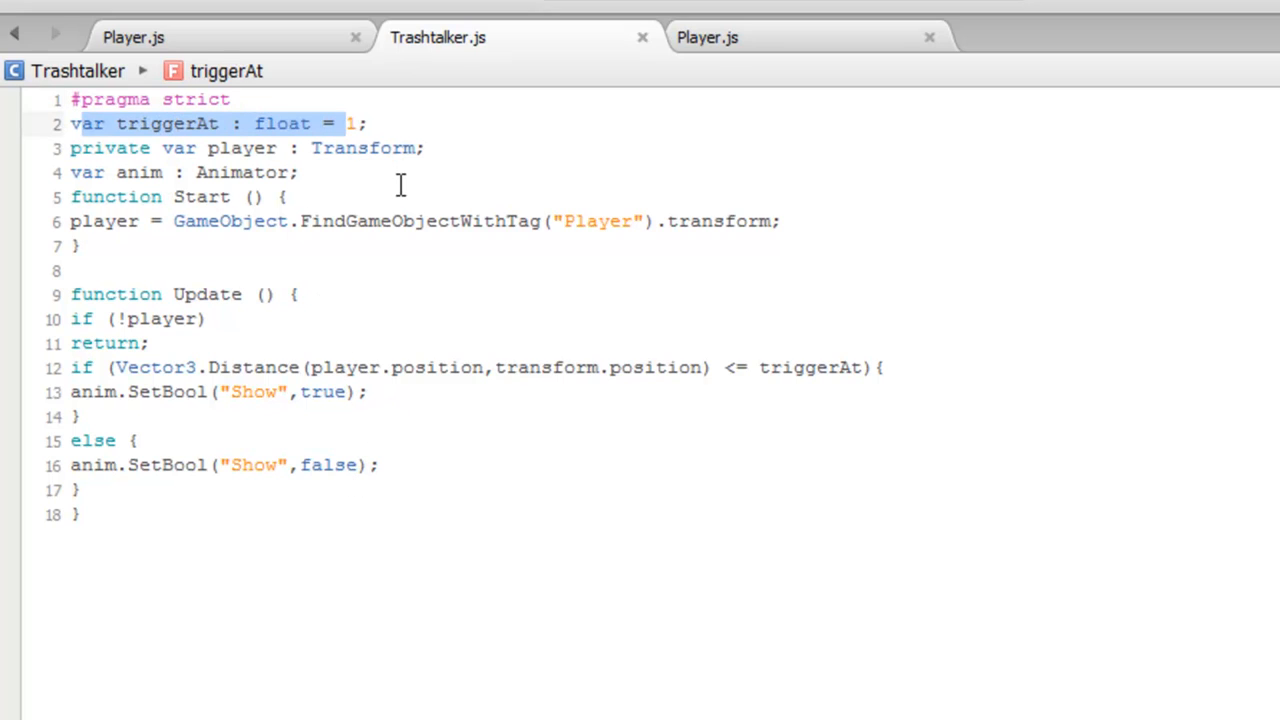
drag(428, 150, 104, 150)
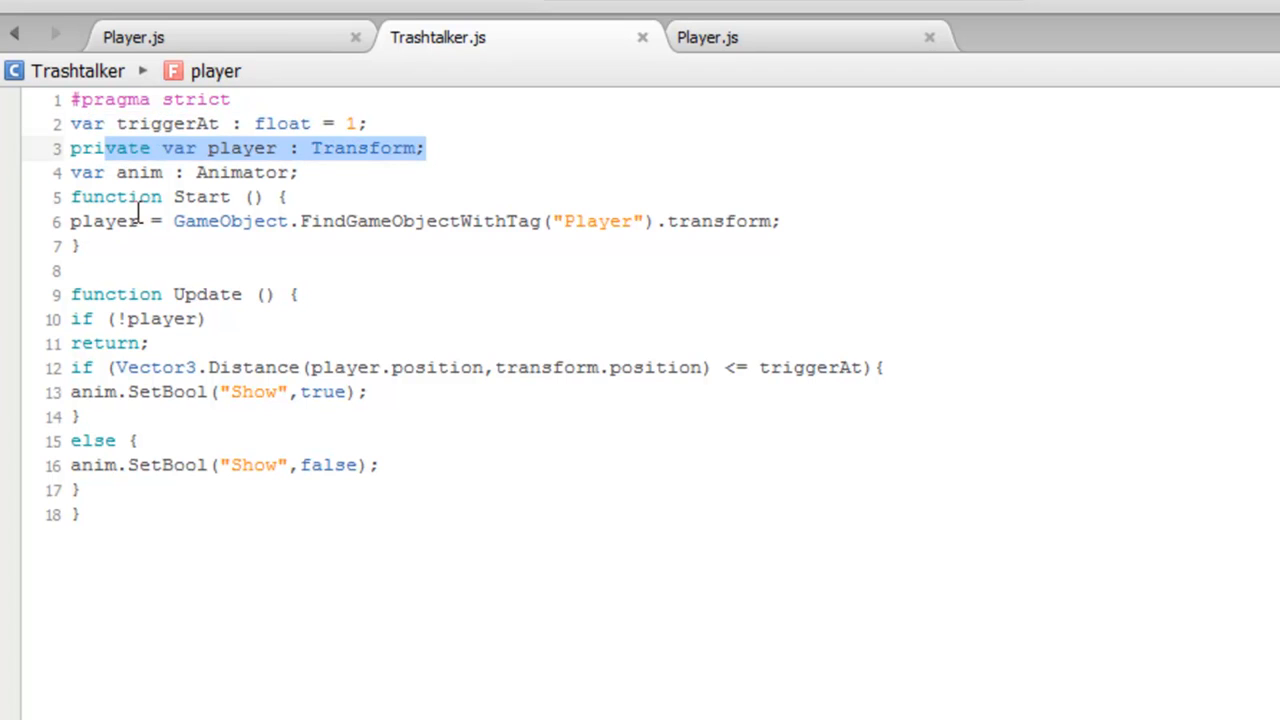
drag(298, 172, 70, 172)
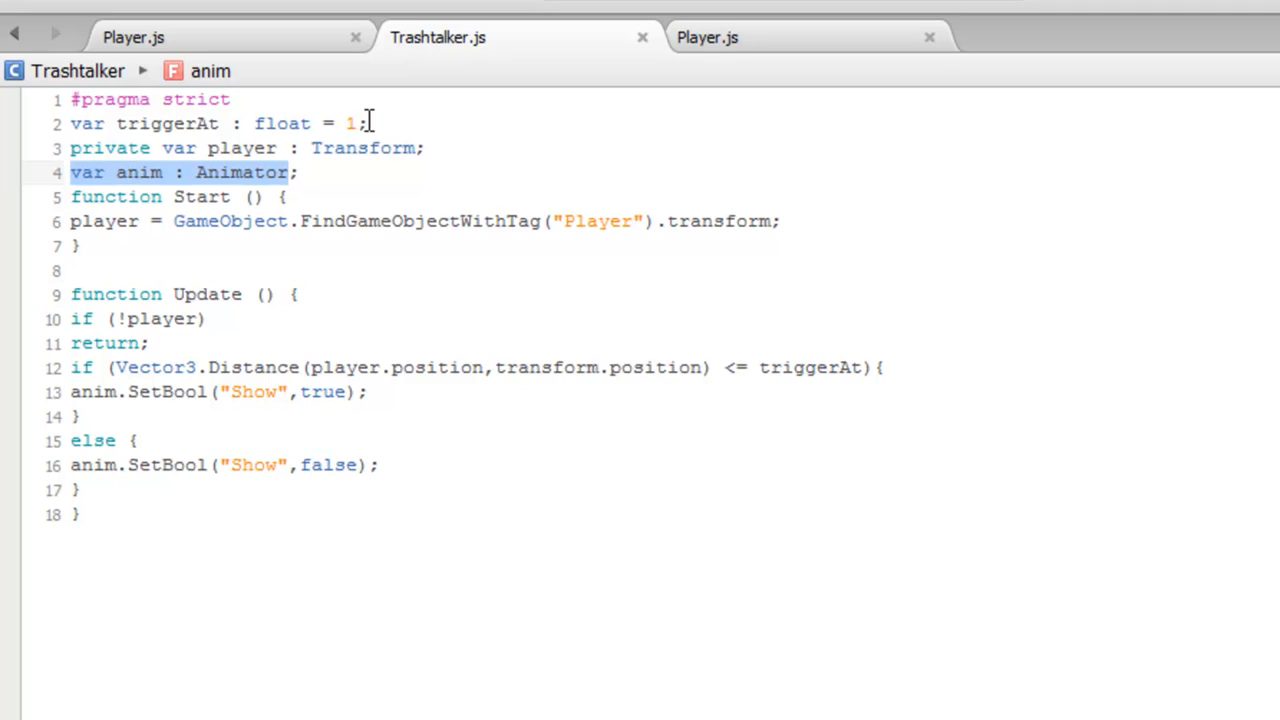
drag(368, 123, 198, 128)
click(338, 124)
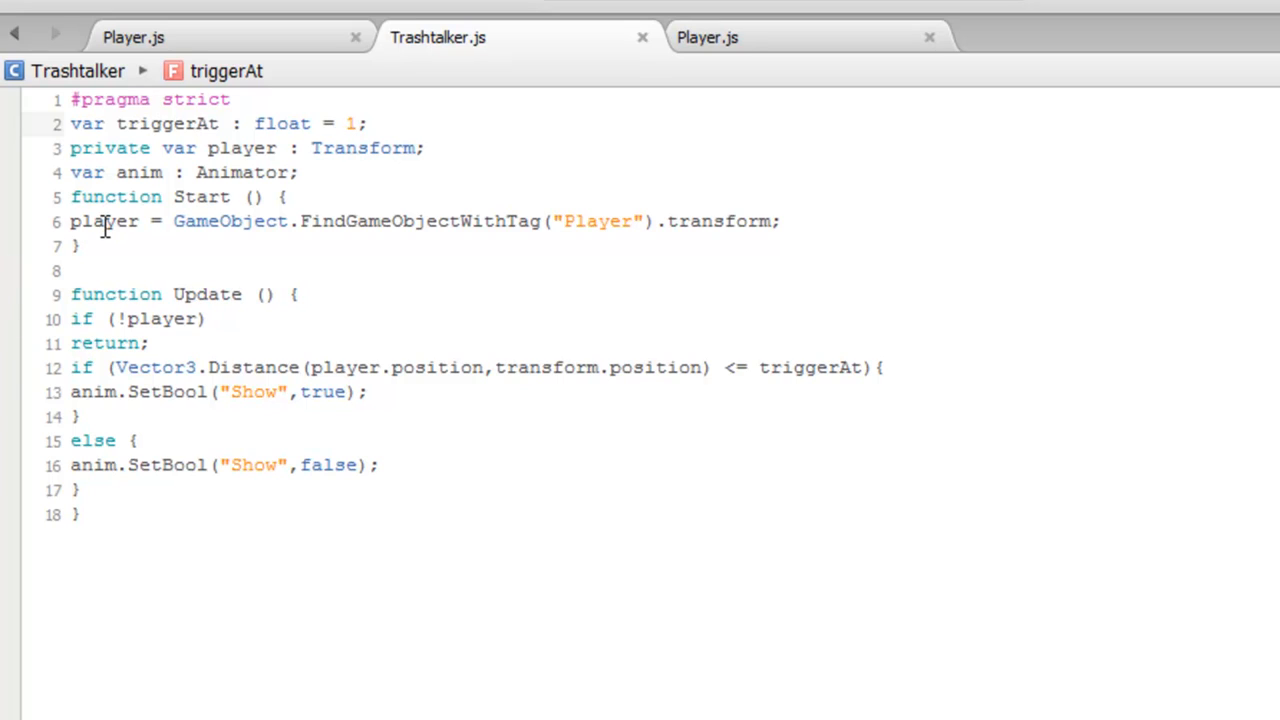
drag(88, 222, 343, 222)
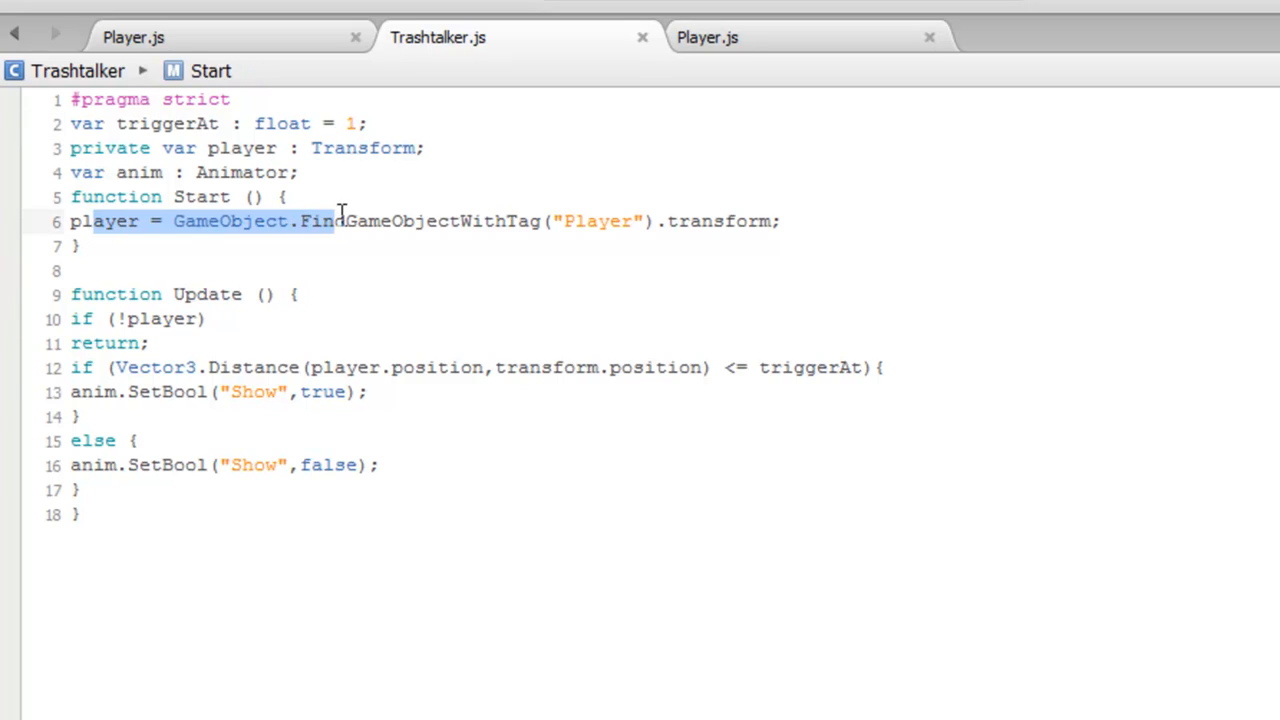
drag(138, 222, 72, 224)
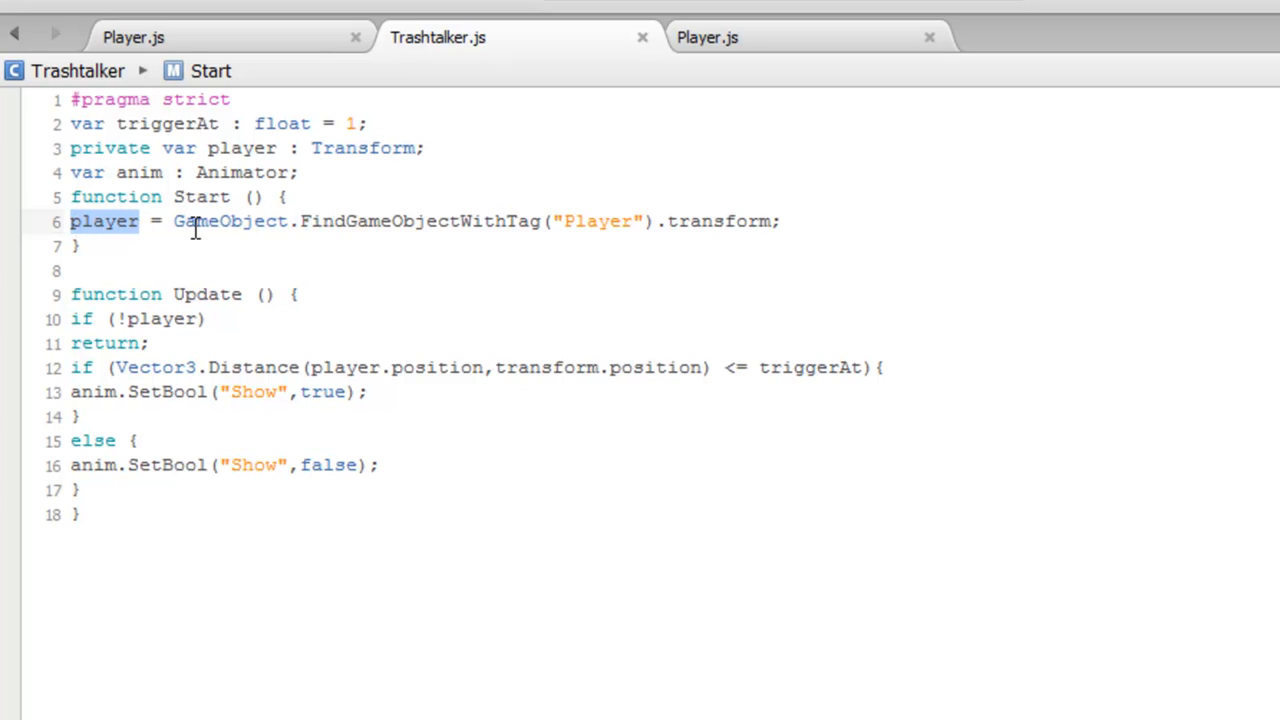
drag(175, 222, 548, 221)
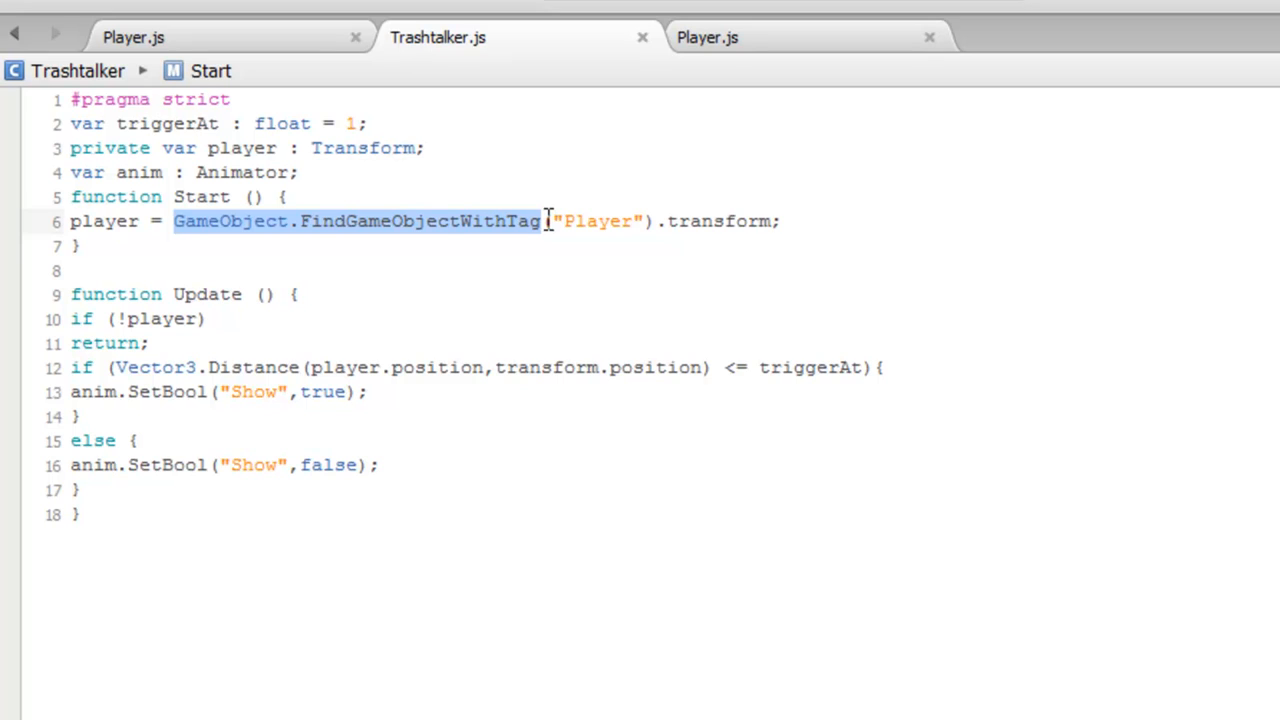
drag(563, 221, 652, 221)
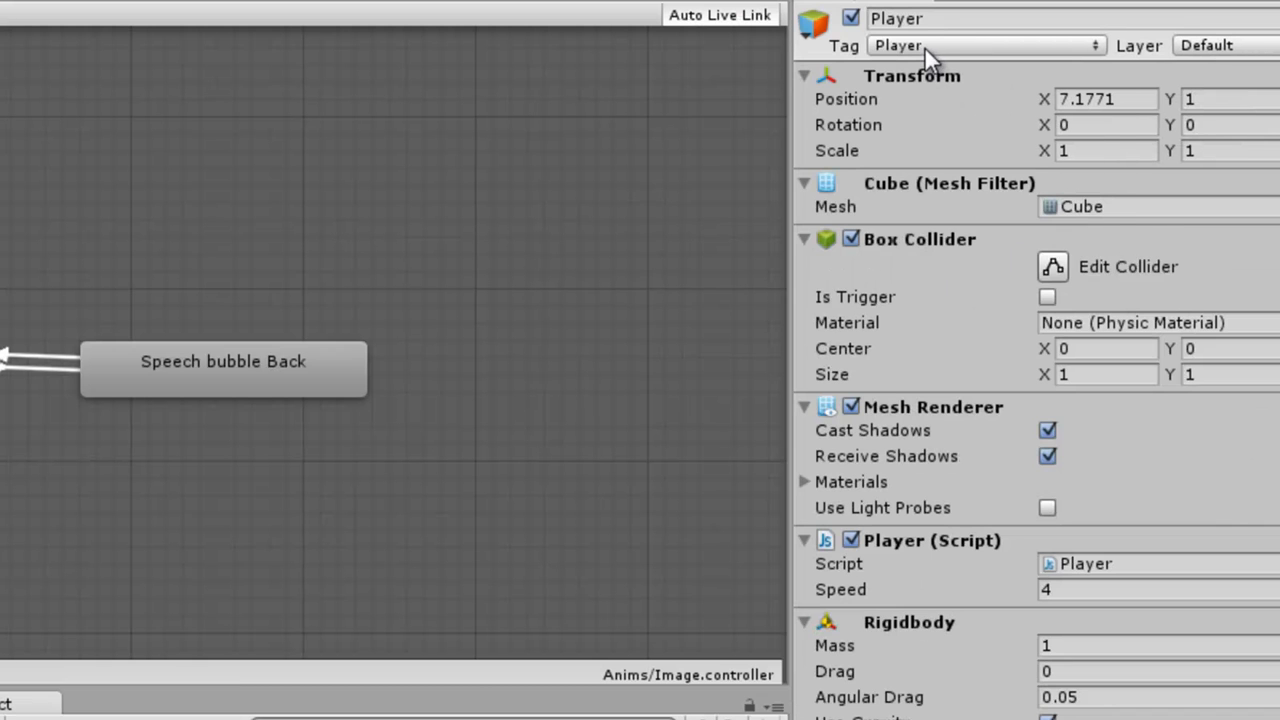
Check the Player object's tag and review the player and anim variable declarations in the script.
click(925, 46)
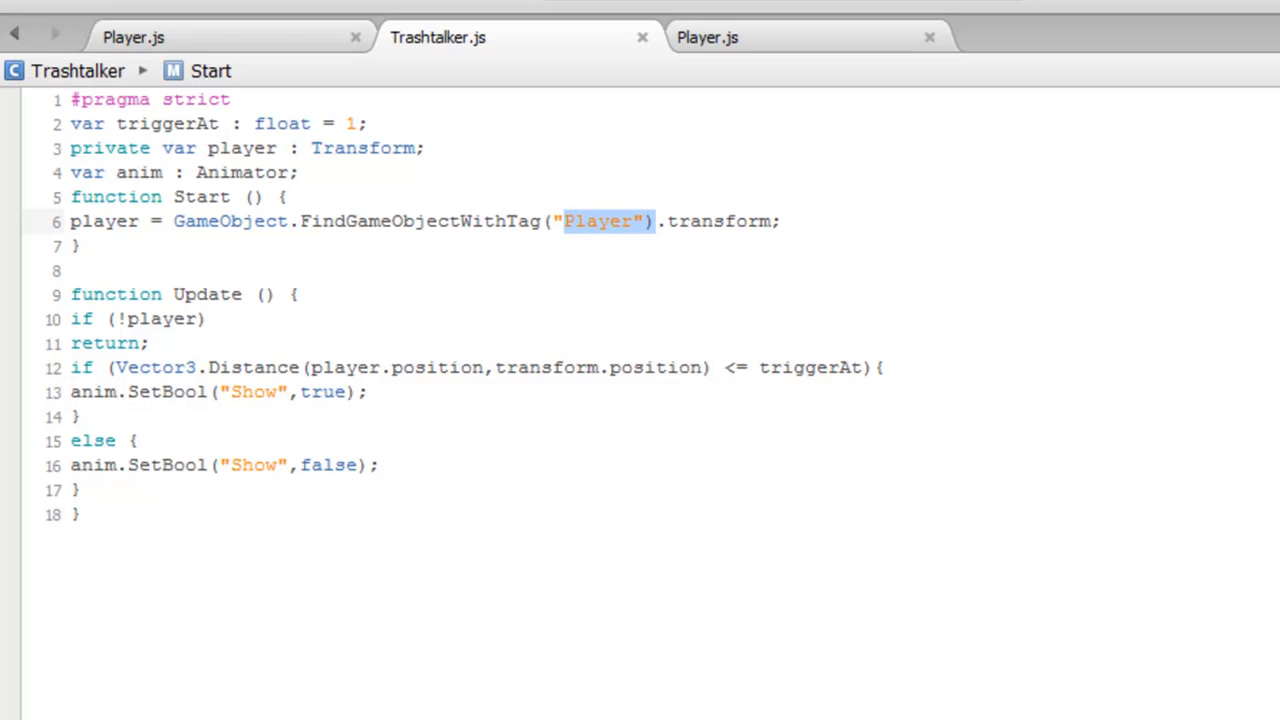
drag(667, 221, 886, 214)
drag(434, 148, 60, 140)
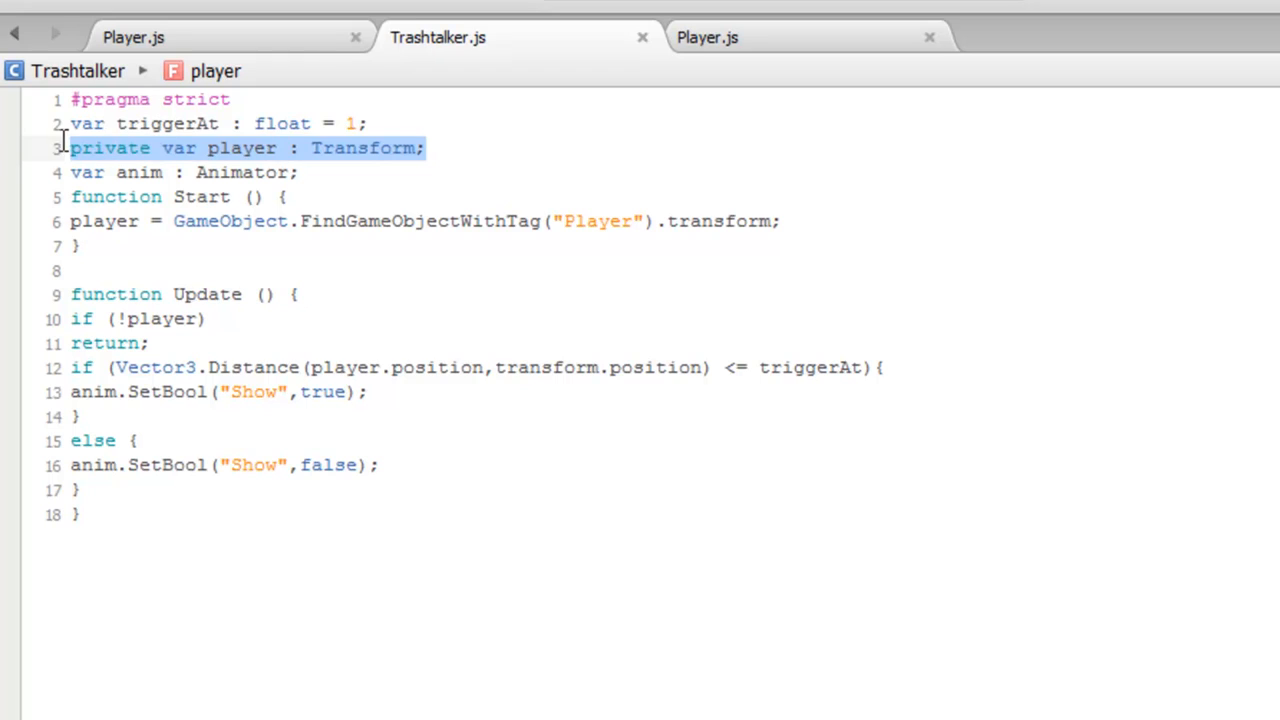
click(158, 172)
drag(160, 148, 66, 149)
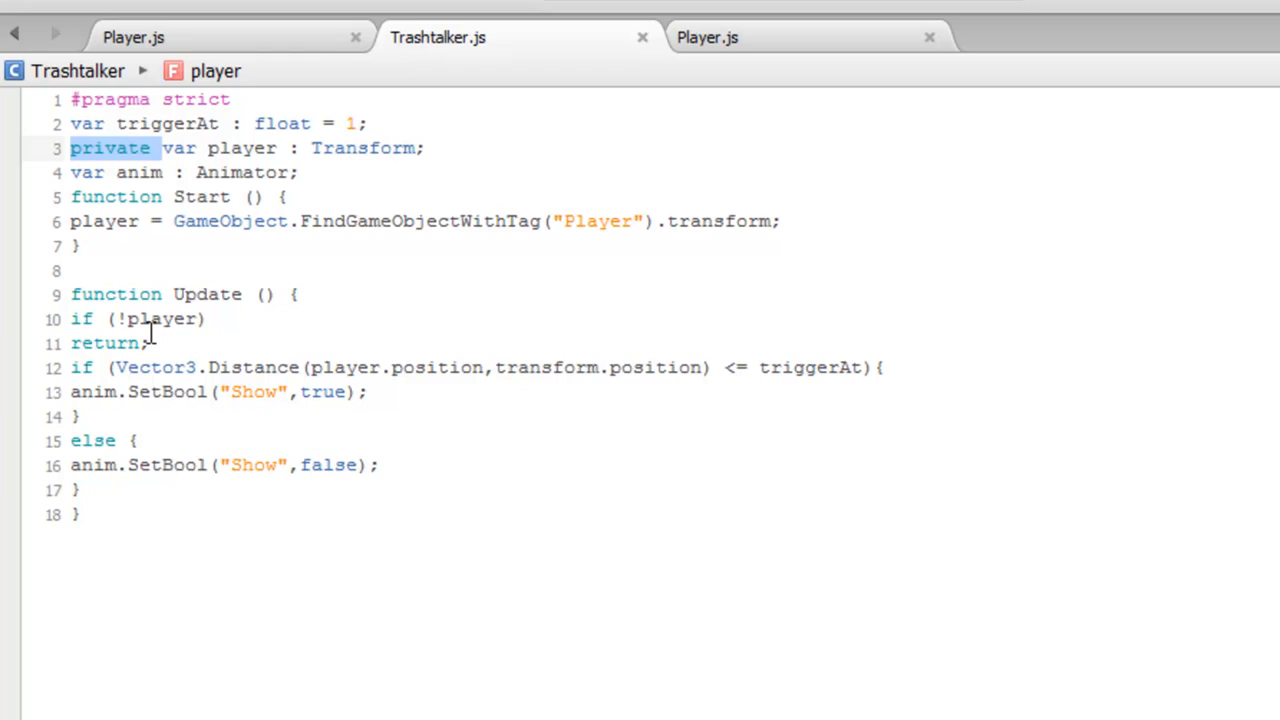
drag(66, 172, 305, 170)
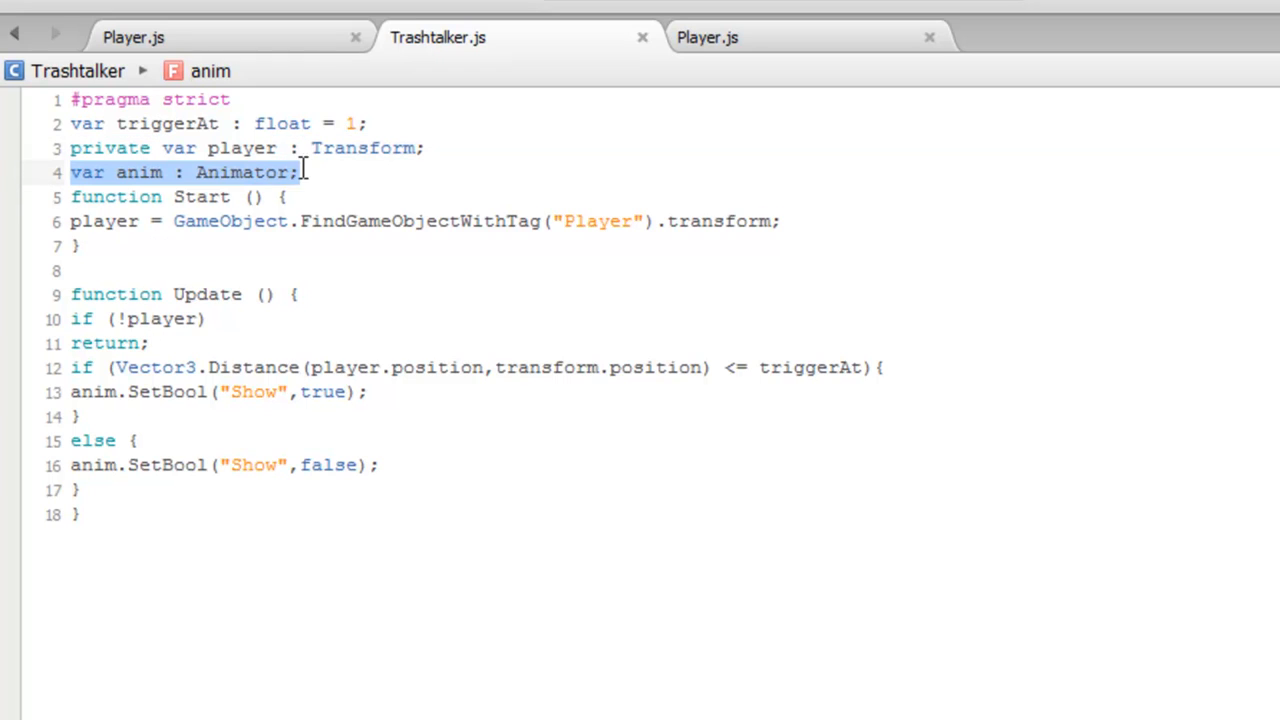
click(198, 174)
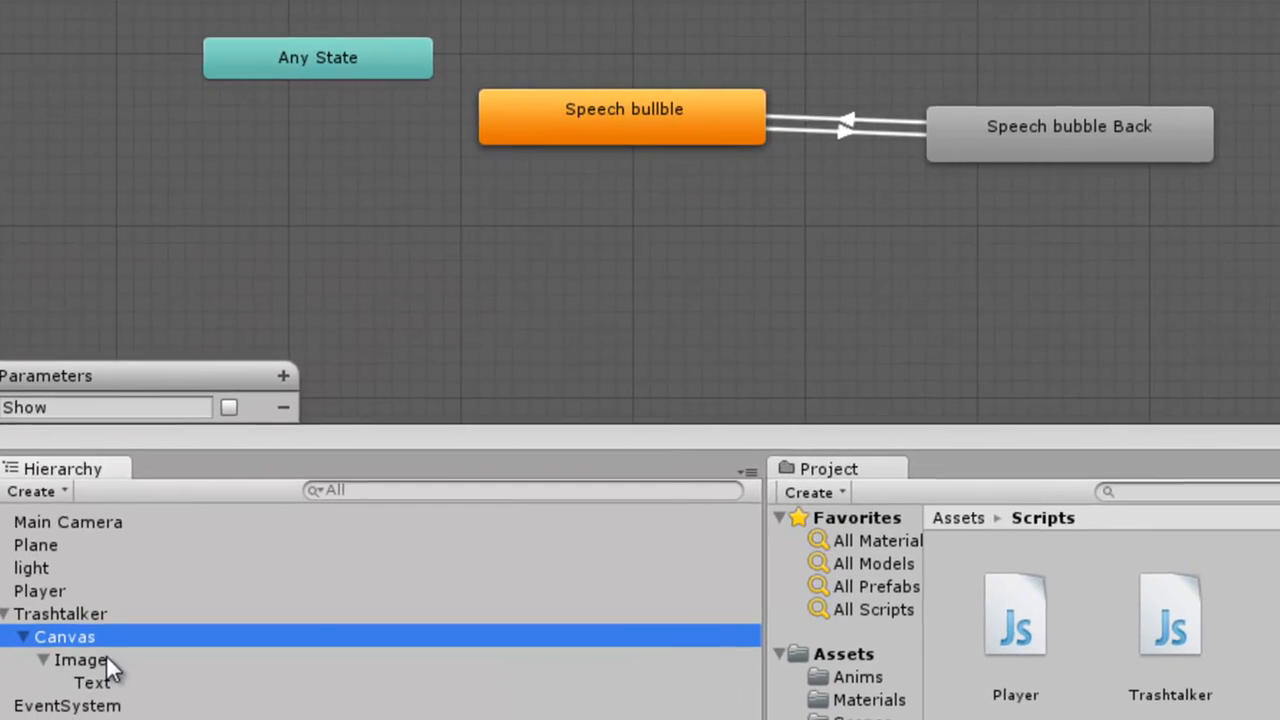
Review the Update function's distance check against triggerAt and its Show SetBool calls.
click(114, 663)
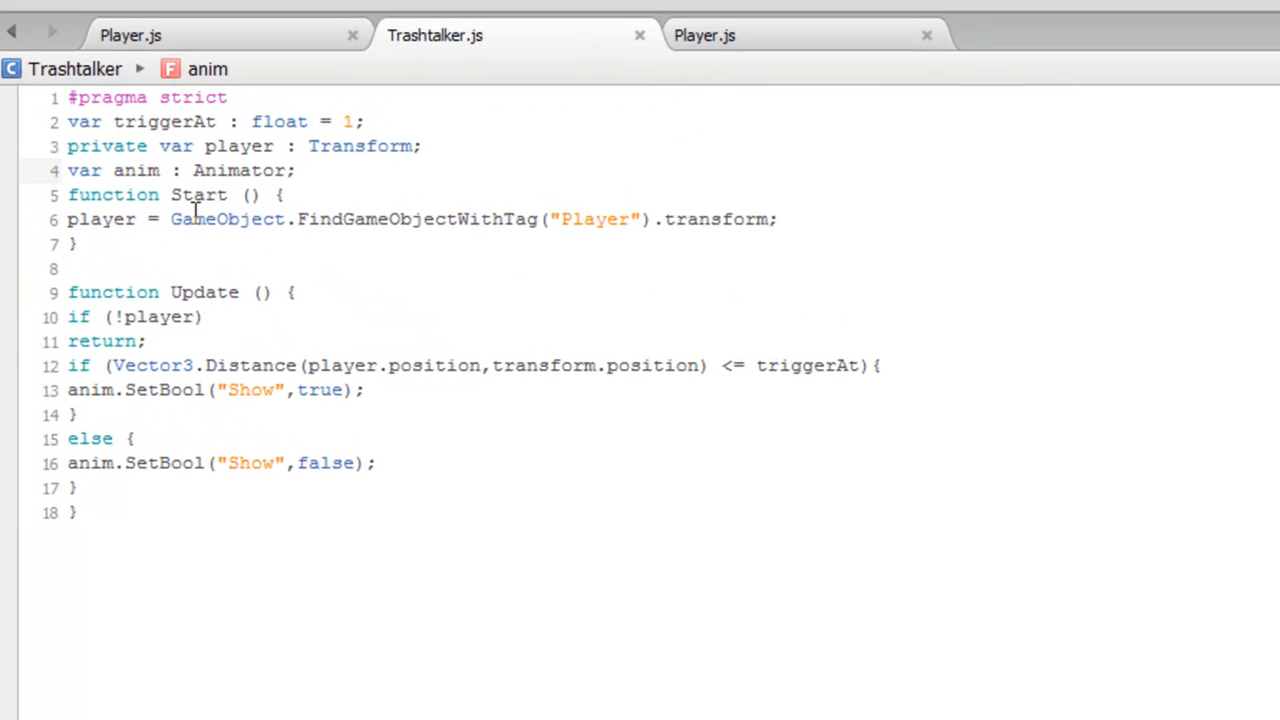
drag(205, 318, 54, 321)
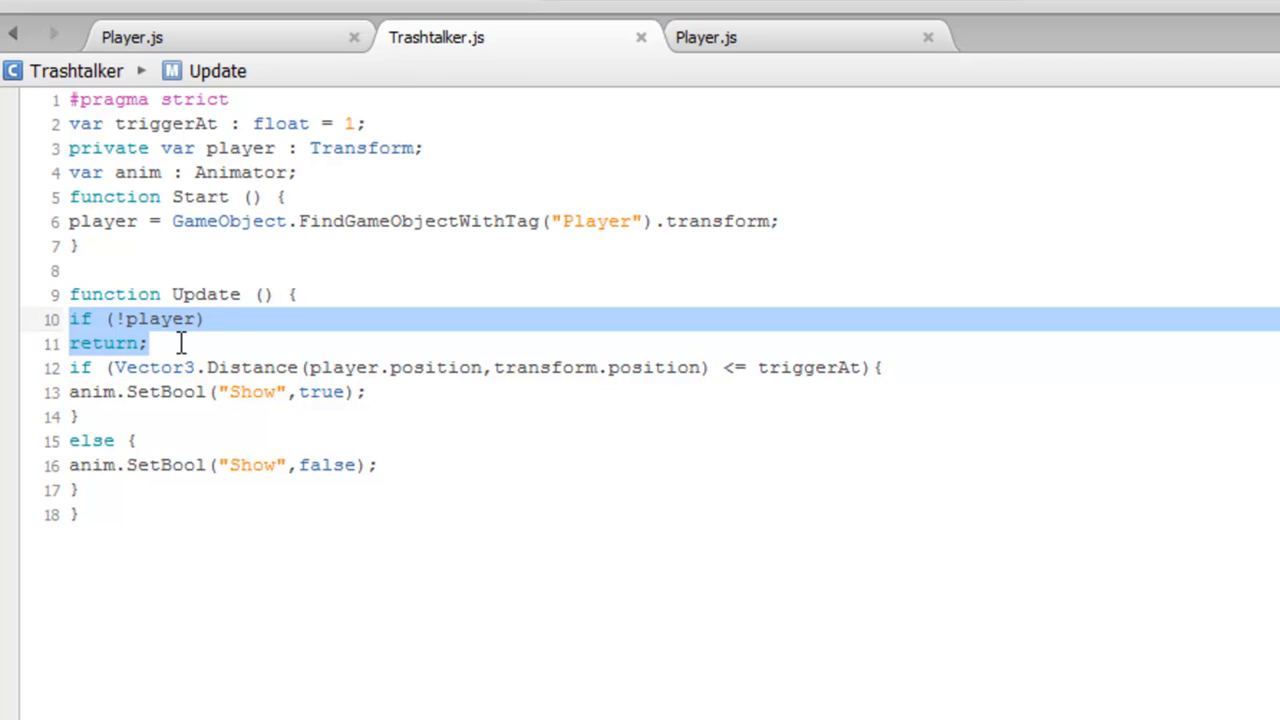
drag(151, 347, 33, 328)
drag(72, 370, 130, 370)
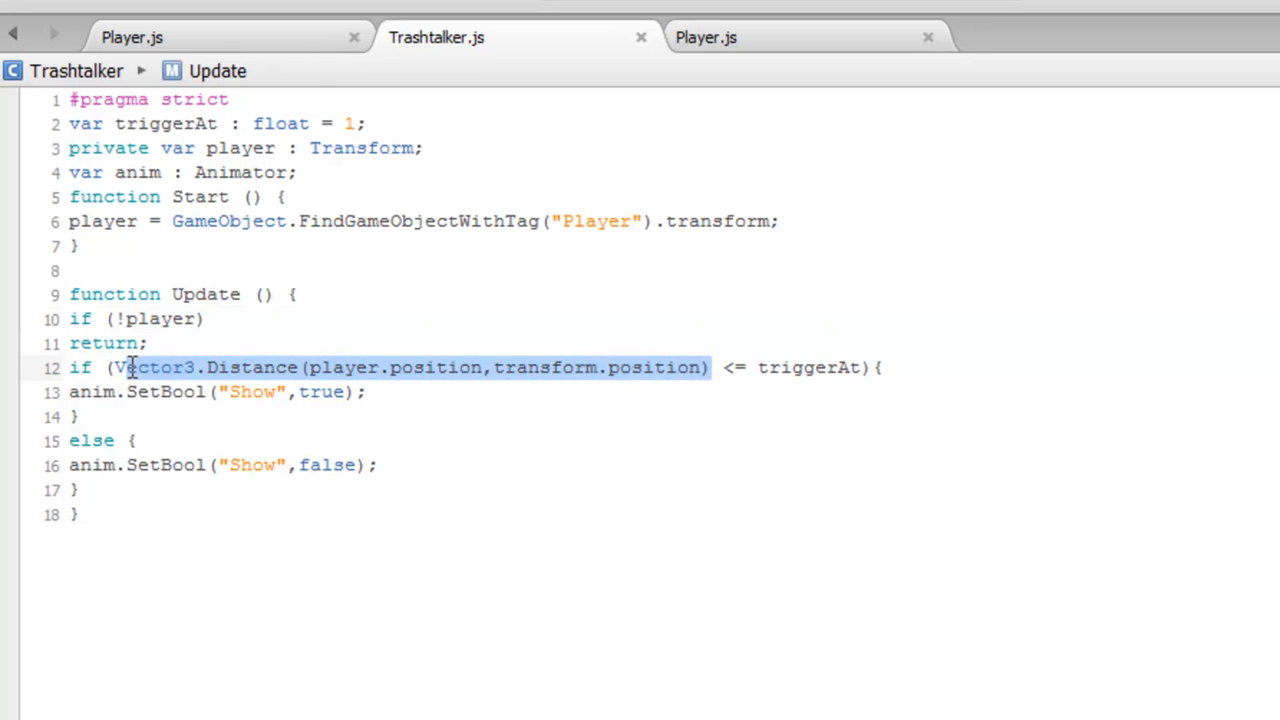
drag(746, 368, 712, 368)
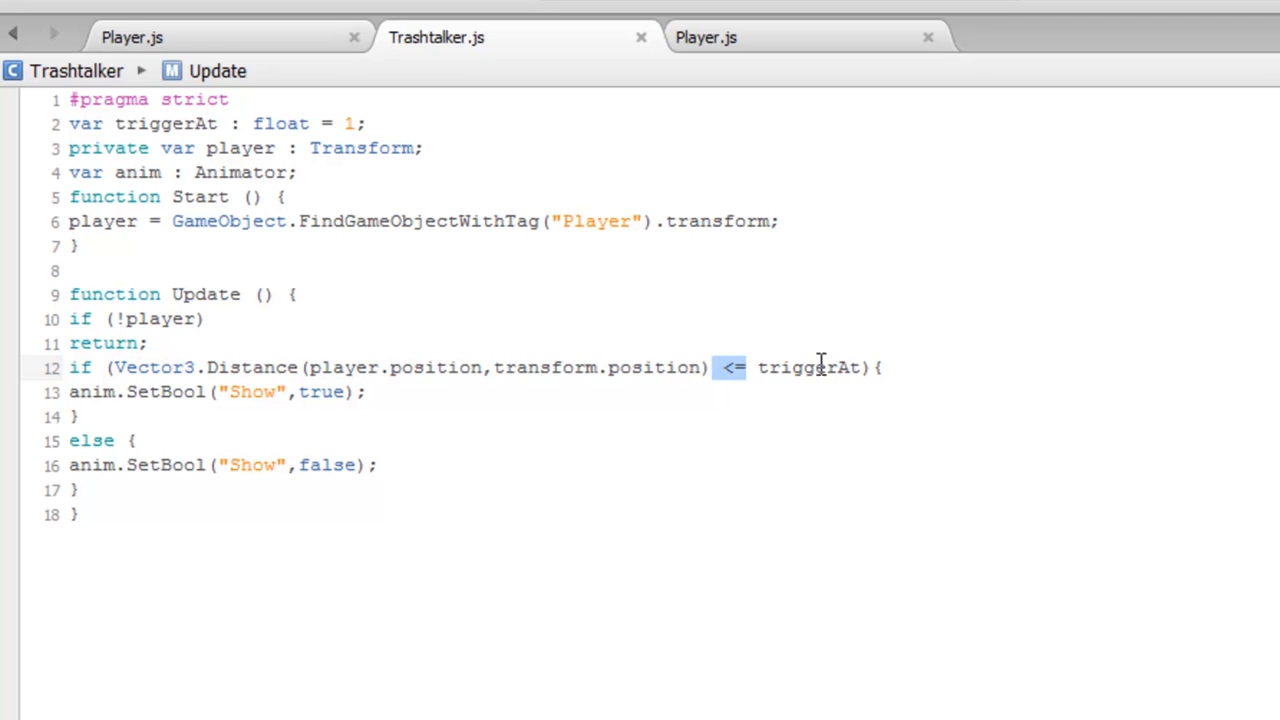
drag(866, 370, 776, 372)
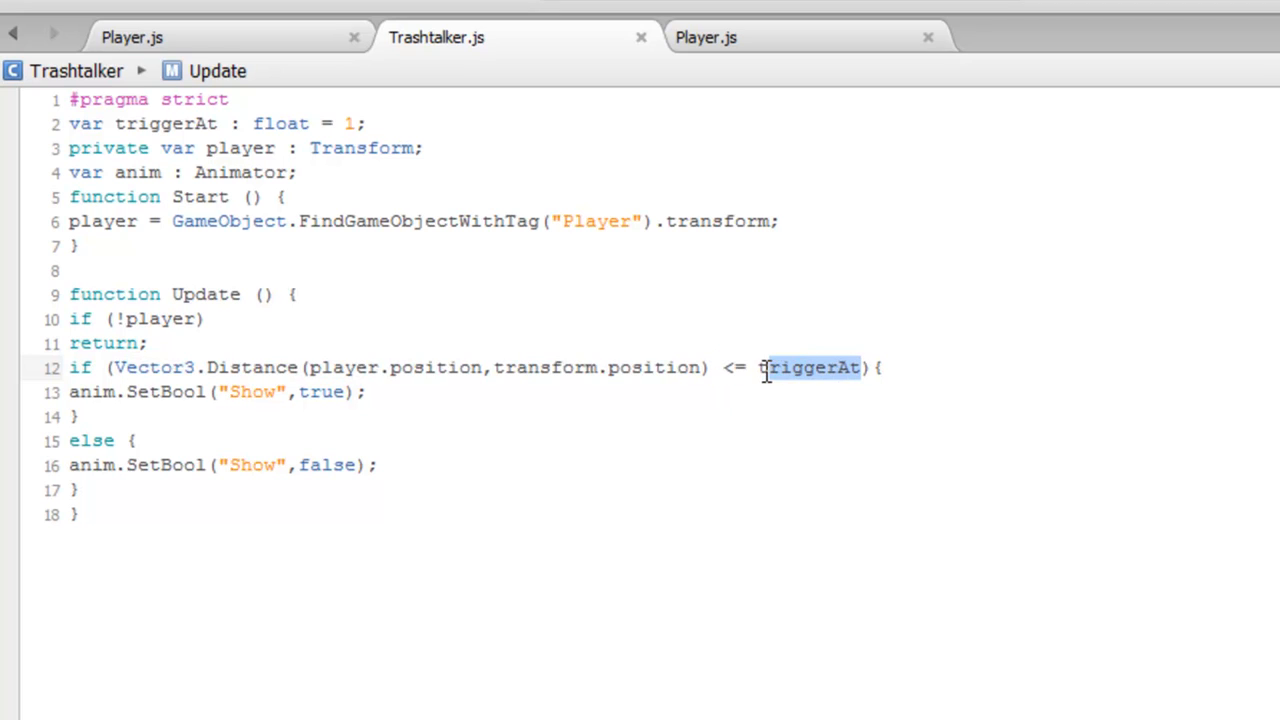
drag(380, 395, 55, 402)
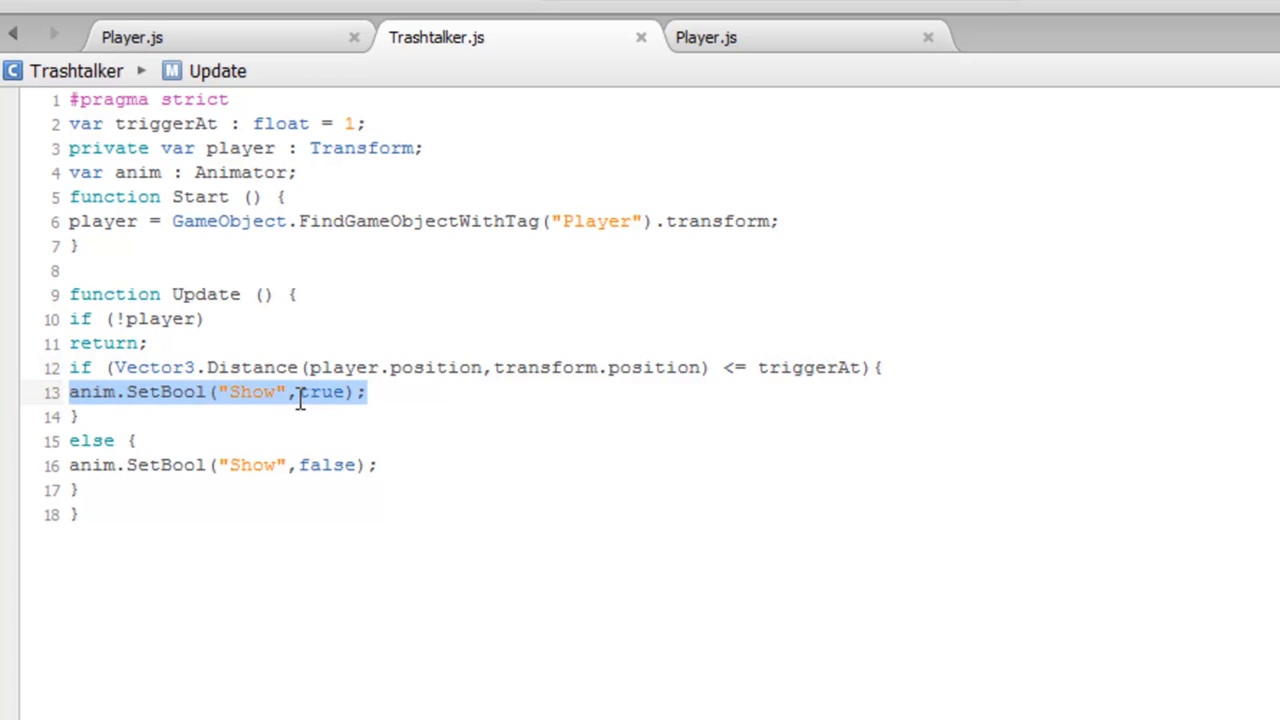
drag(357, 467, 80, 468)
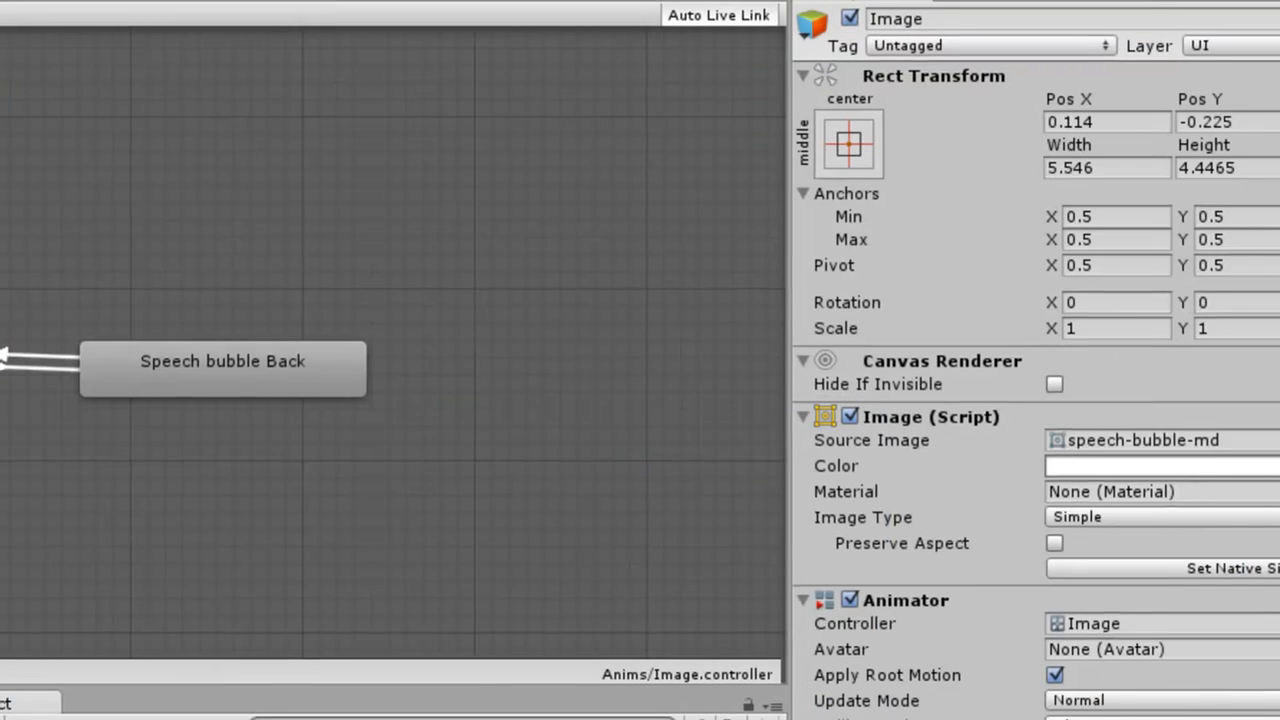
click(134, 306)
drag(396, 266, 396, 272)
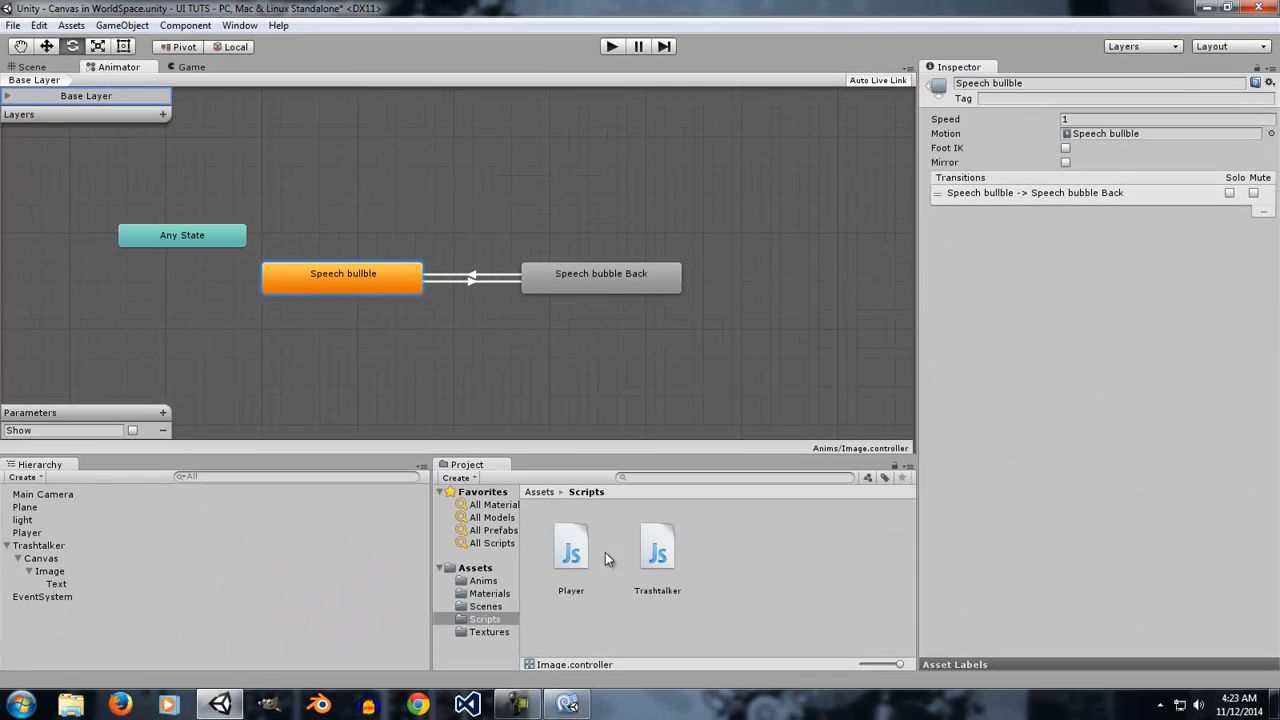
Switch to the Player script and read its speed variable and FixedUpdate movement code.
click(626, 93)
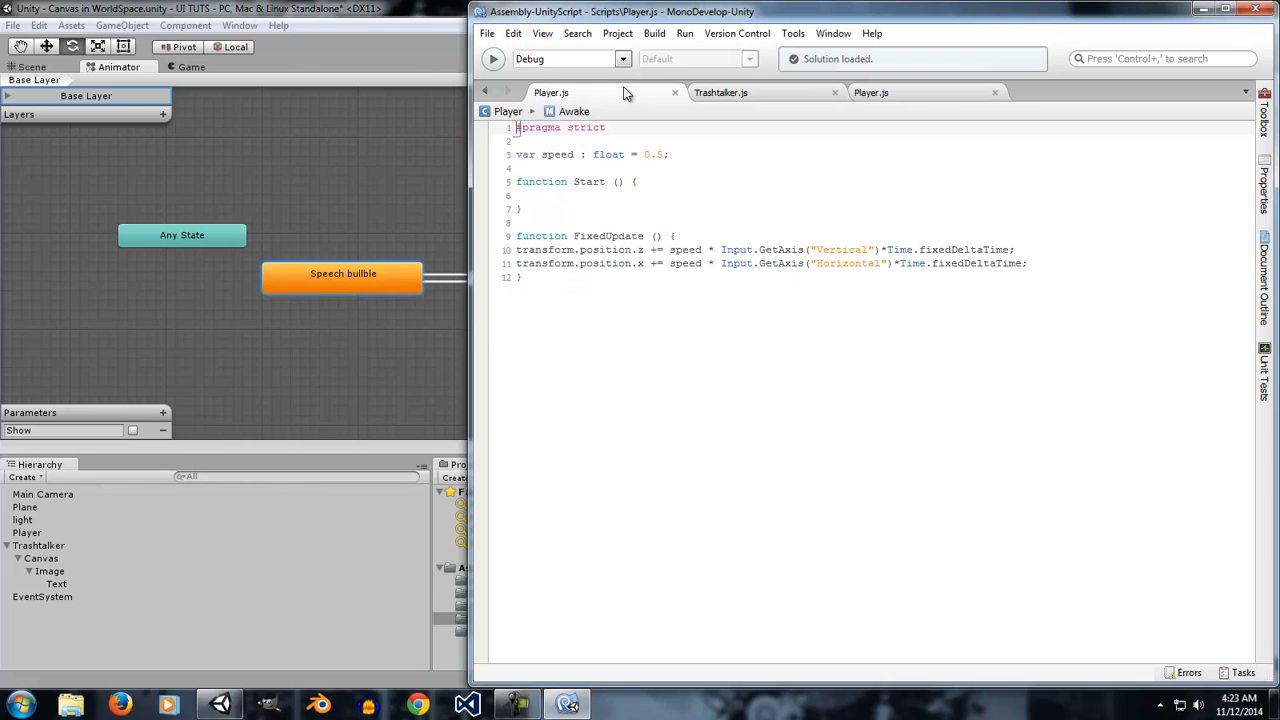
drag(675, 154, 540, 156)
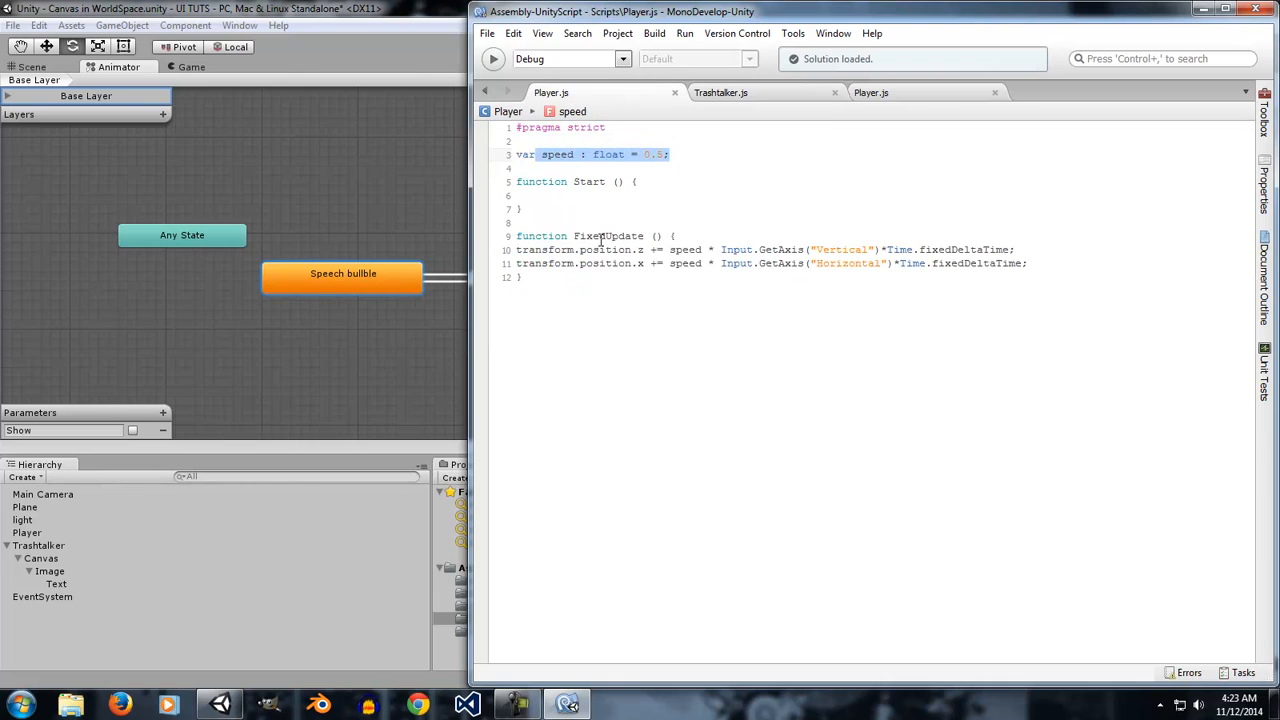
drag(518, 250, 915, 265)
drag(1043, 263, 898, 264)
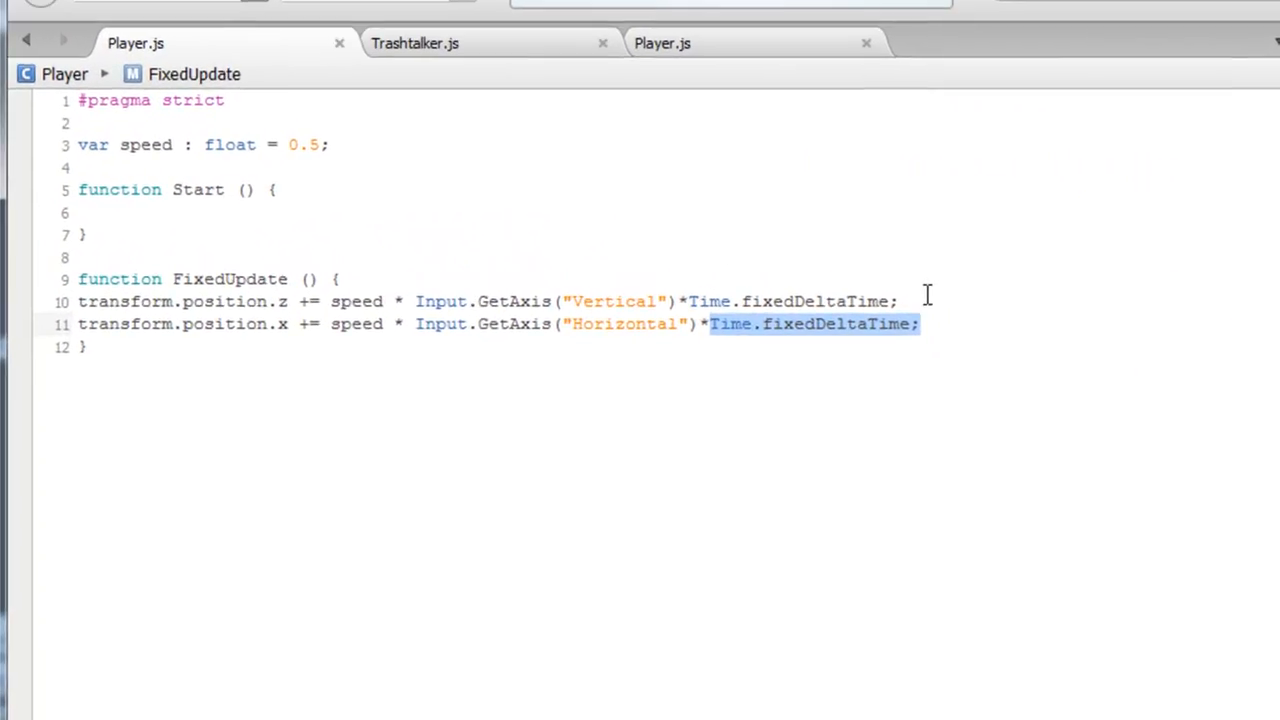
drag(1026, 250, 867, 254)
drag(648, 310, 640, 310)
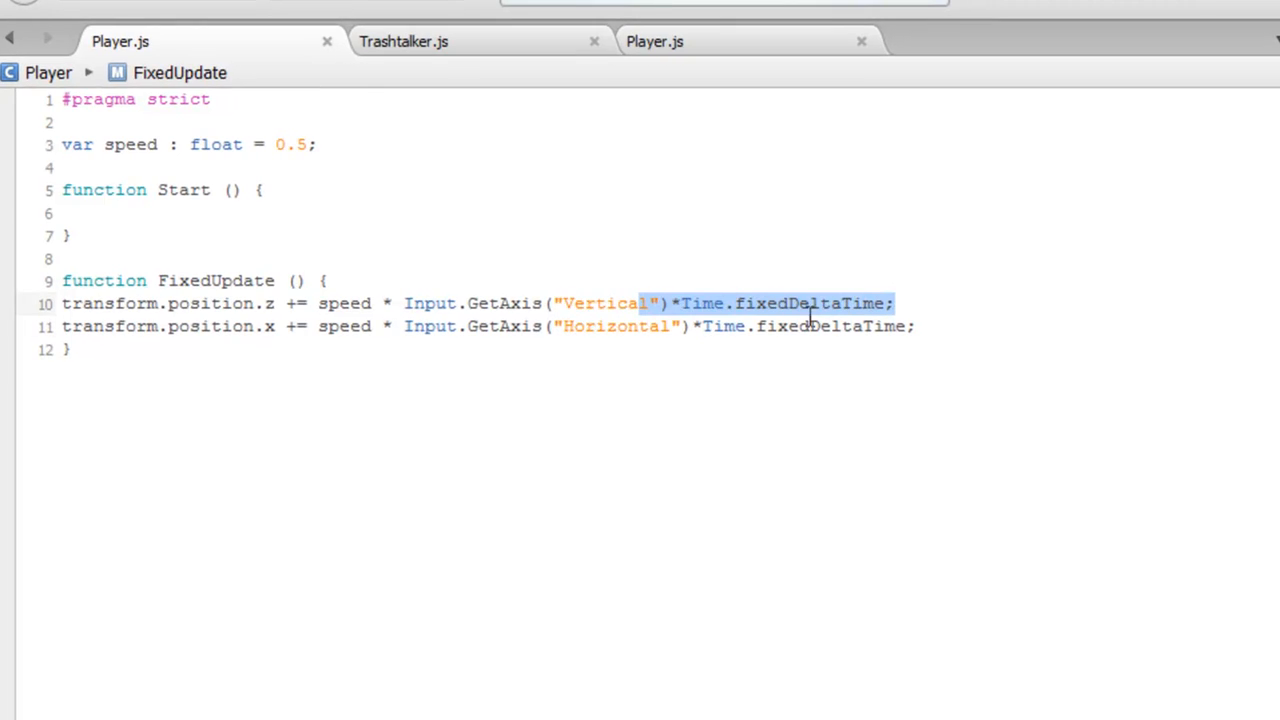
double_click(280, 280)
drag(375, 328, 318, 330)
click(374, 303)
shift+click(341, 303)
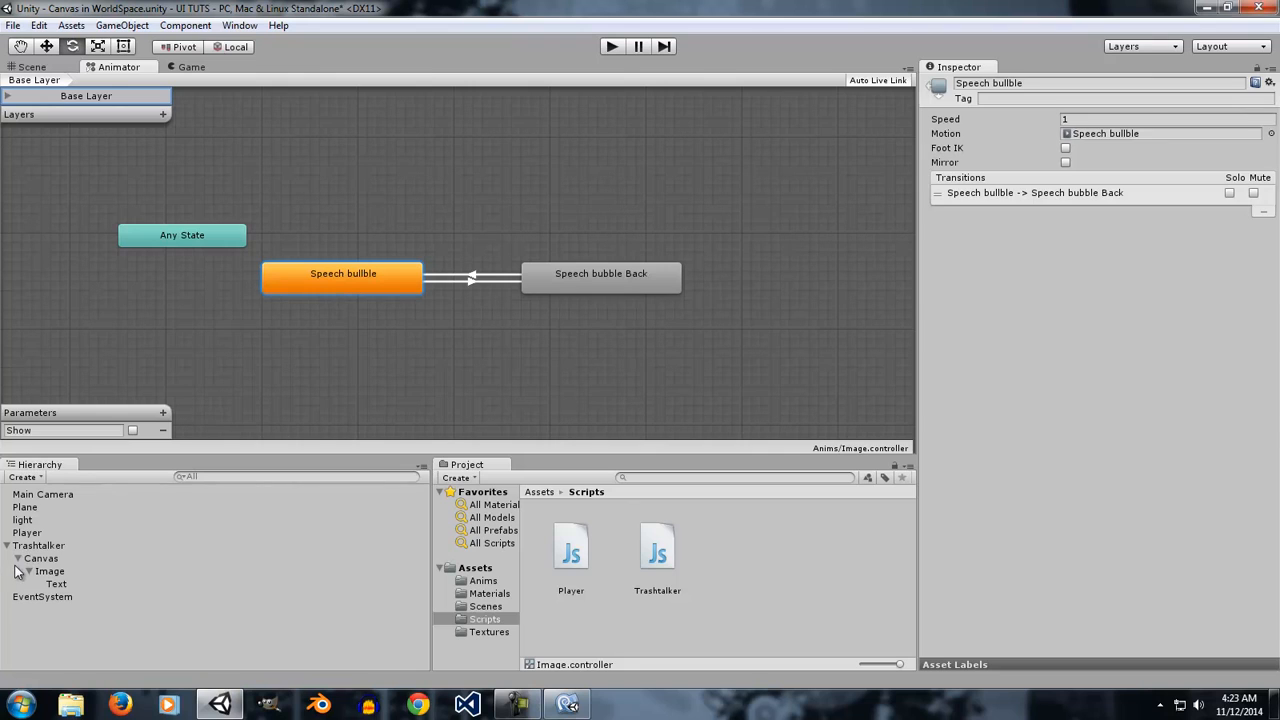
Select the Trashtalker object and focus on it in the Scene view.
click(22, 571)
click(17, 558)
click(50, 547)
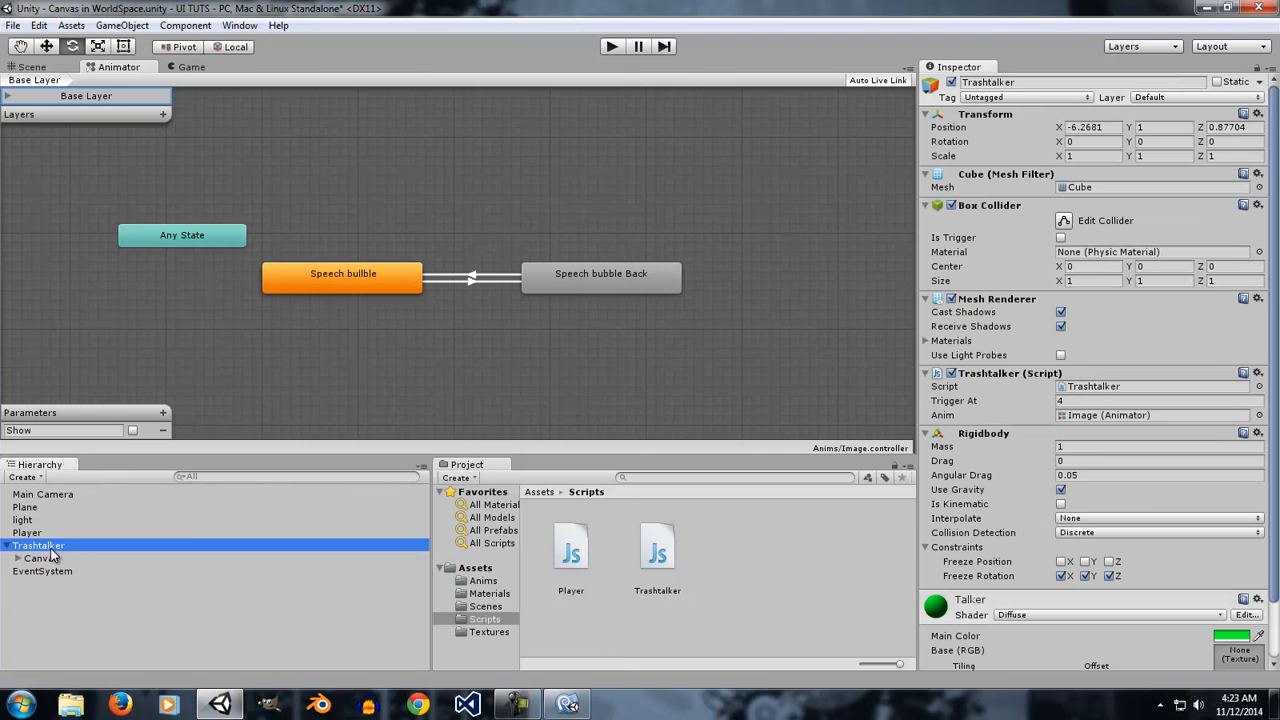
click(48, 66)
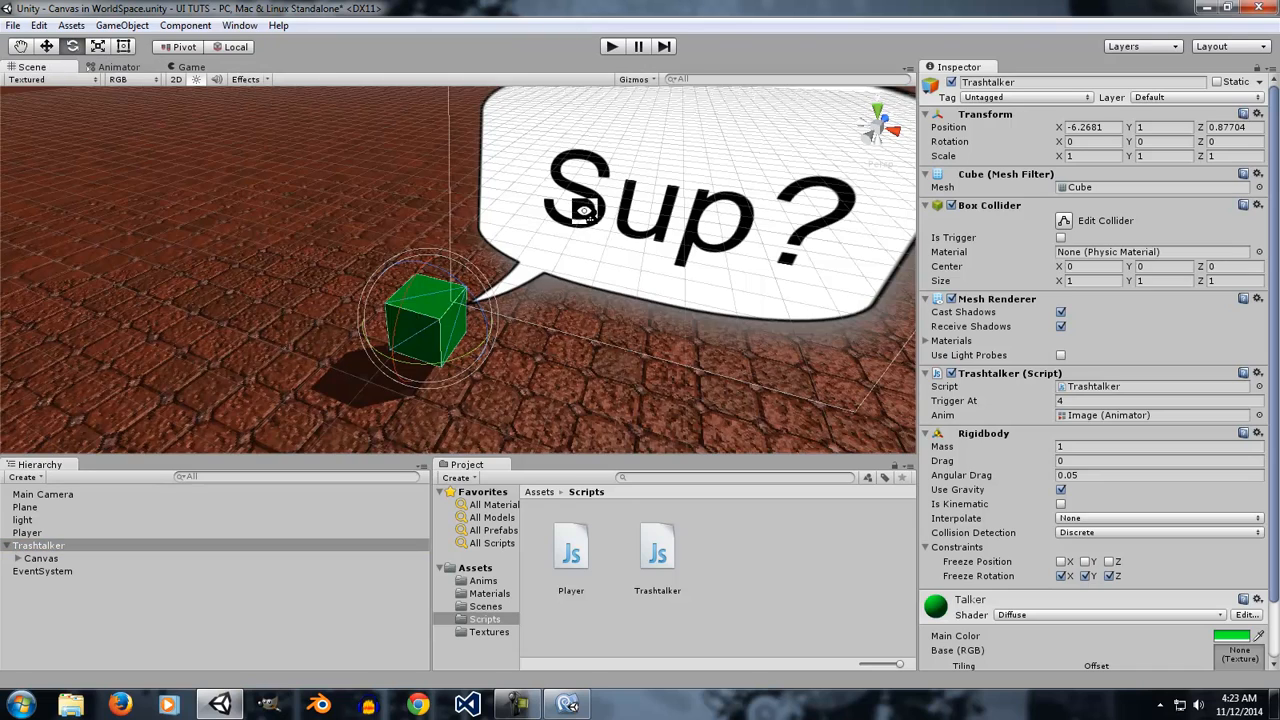
key(f)
Select the Trashtalker's Canvas and review its Render Mode options, keeping World Space.
click(41, 558)
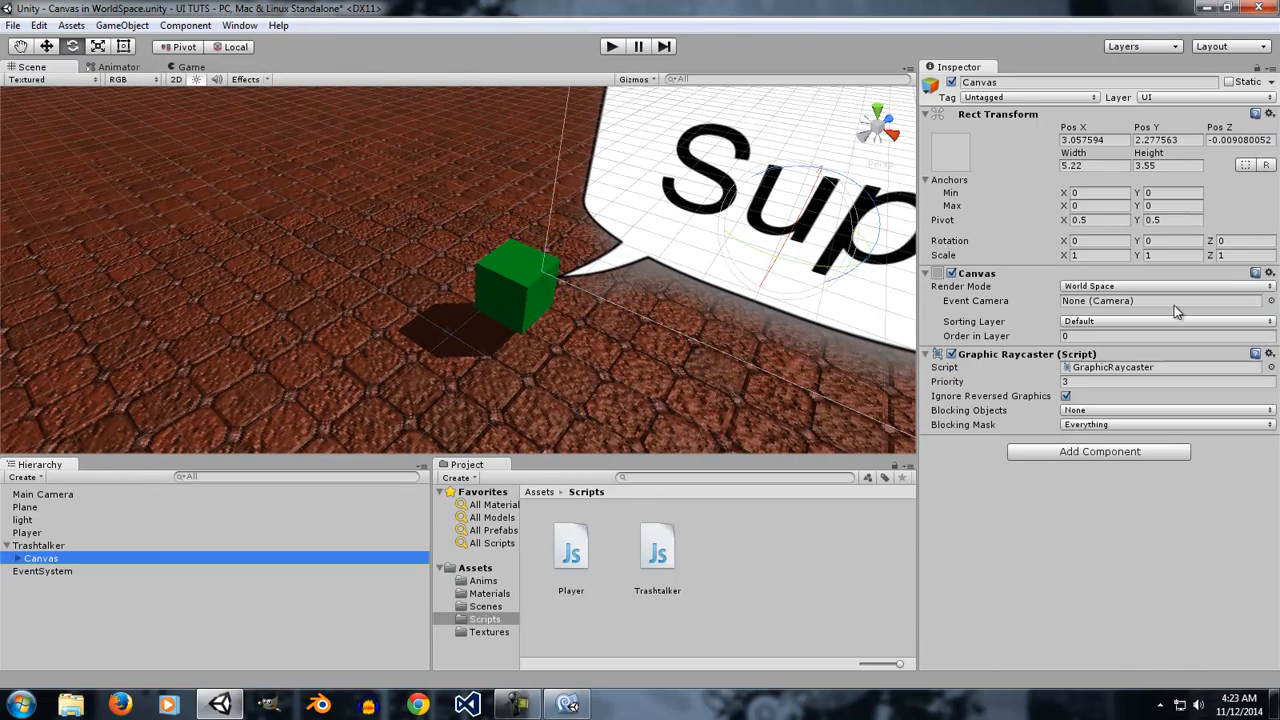
click(1114, 288)
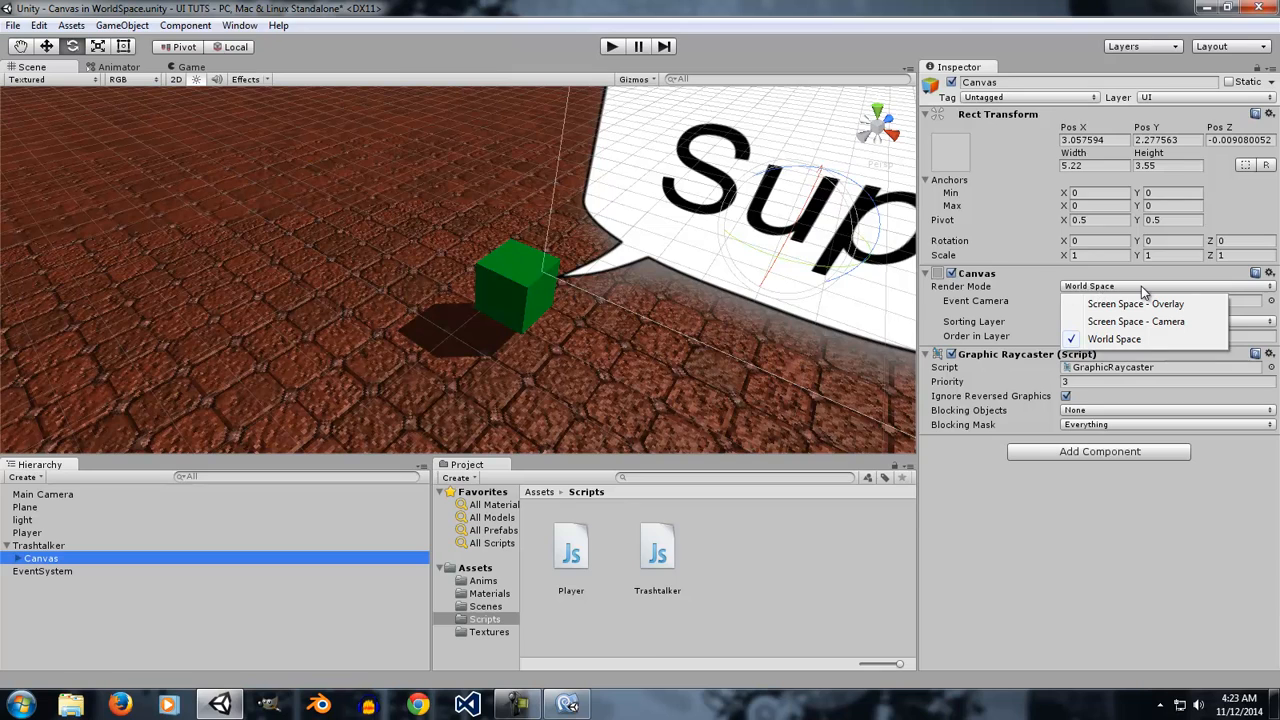
click(1112, 339)
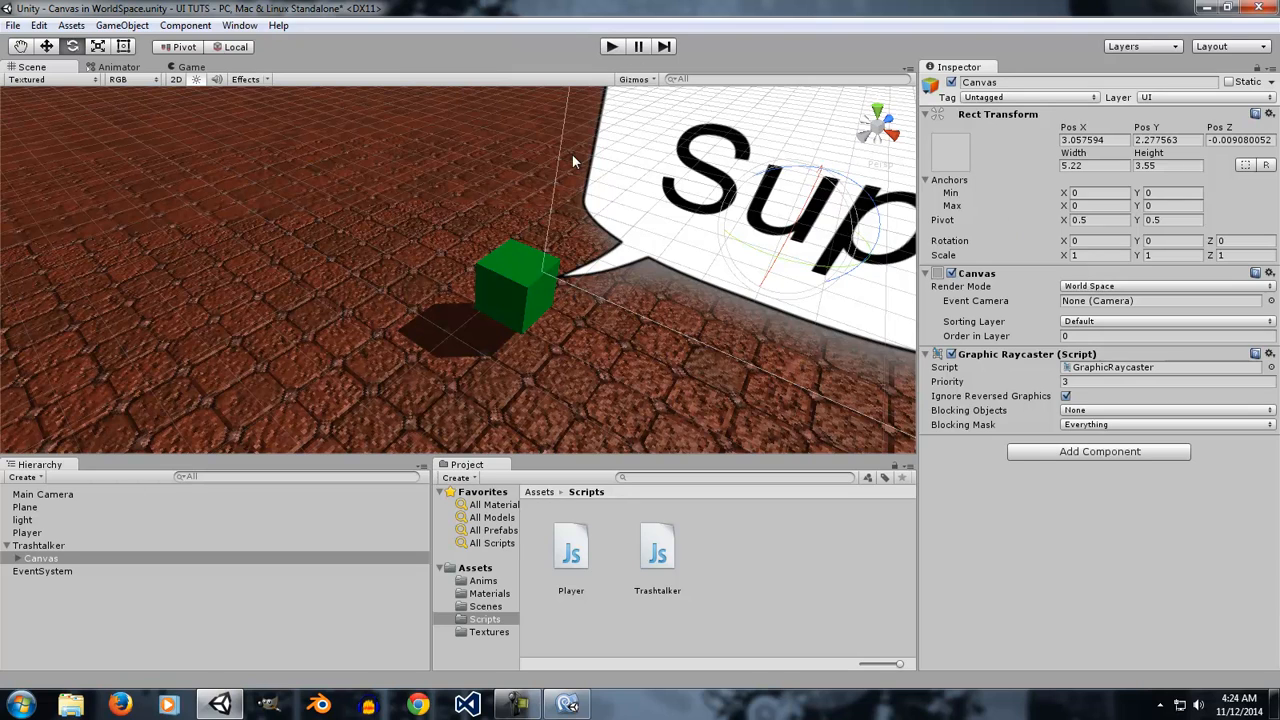
click(1086, 322)
click(1024, 317)
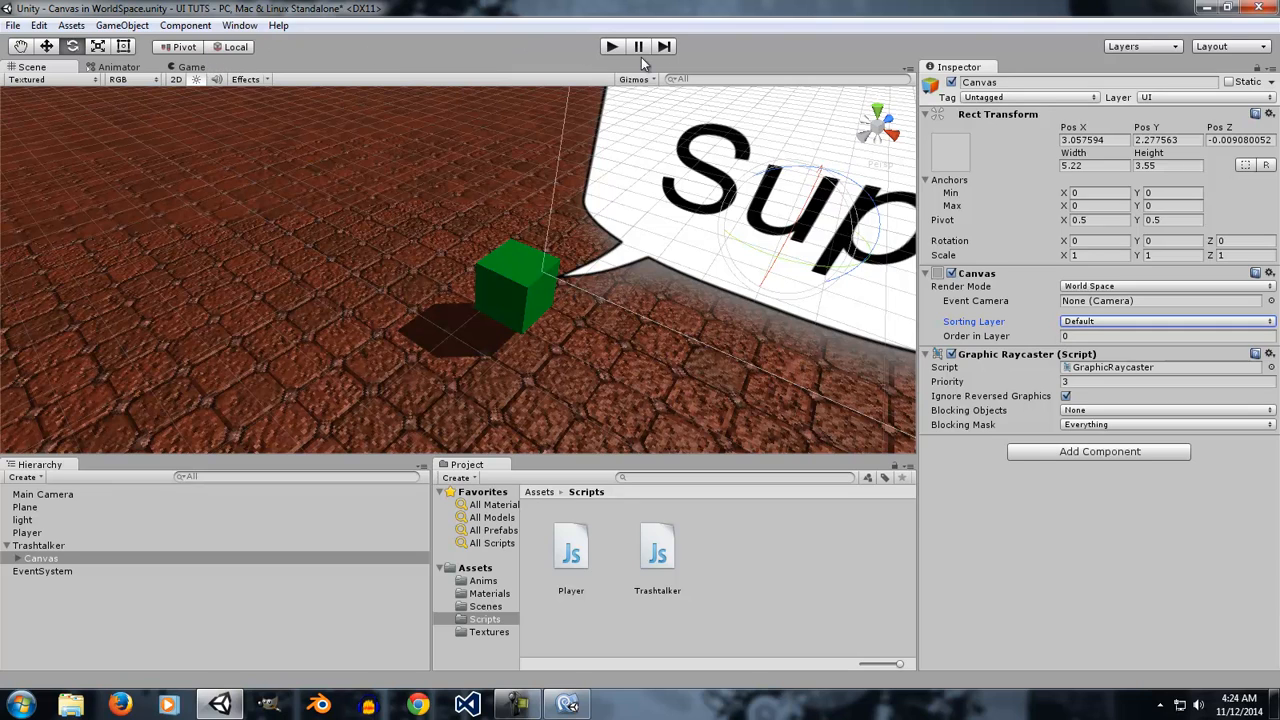
Open The First Scene from the Scenes folder without saving changes to the current scene.
click(484, 606)
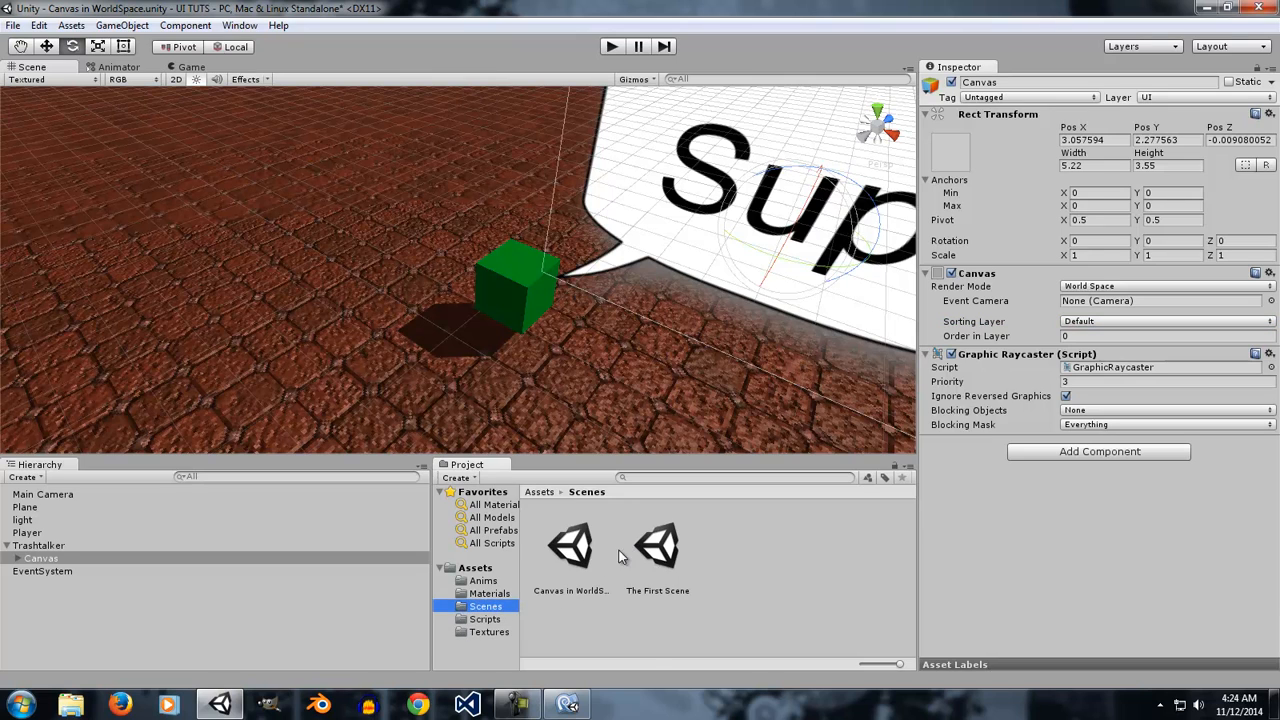
click(583, 562)
double_click(658, 548)
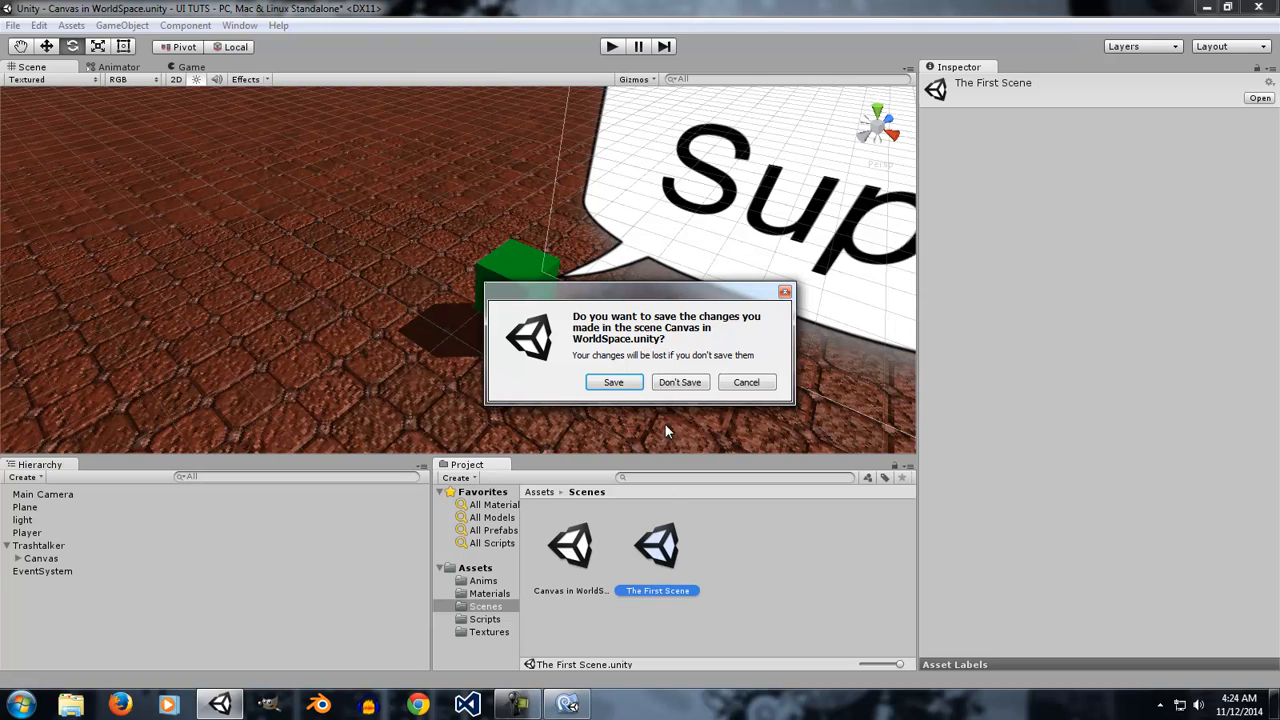
click(680, 382)
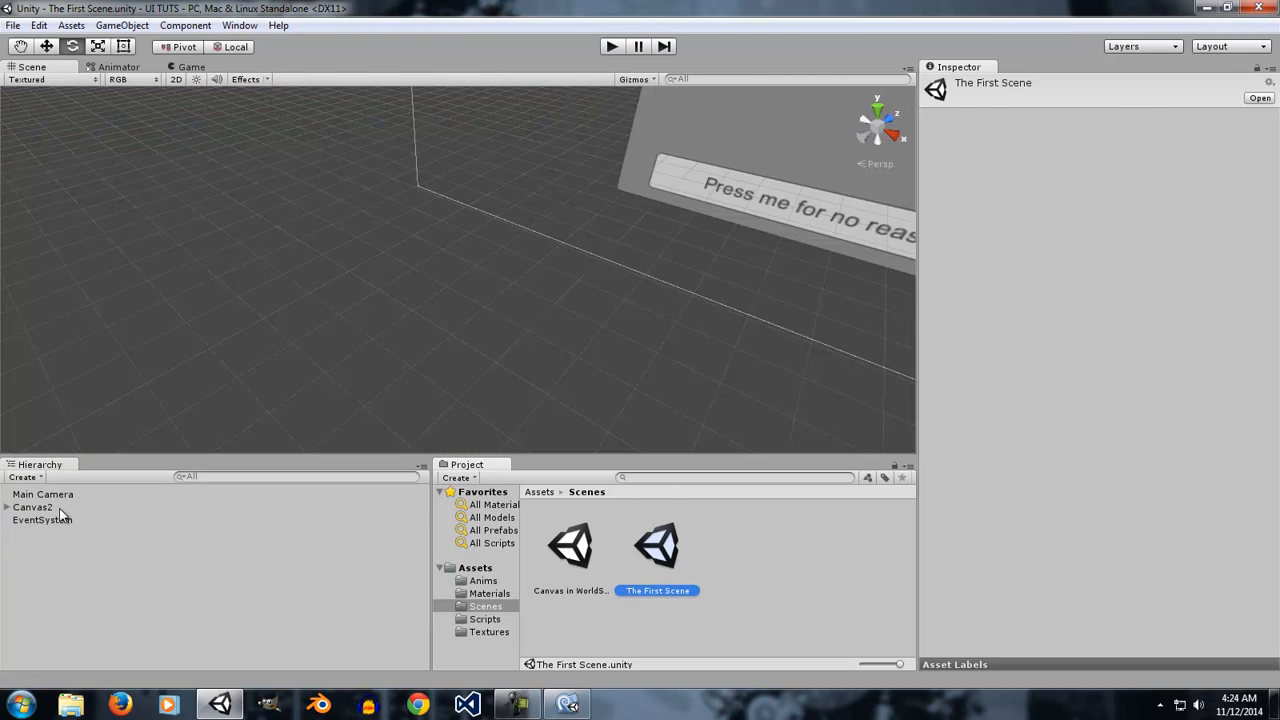
Focus on the Canvas2 canvas and rename it as Canvas1.
double_click(45, 507)
alt+drag(622, 318, 558, 318)
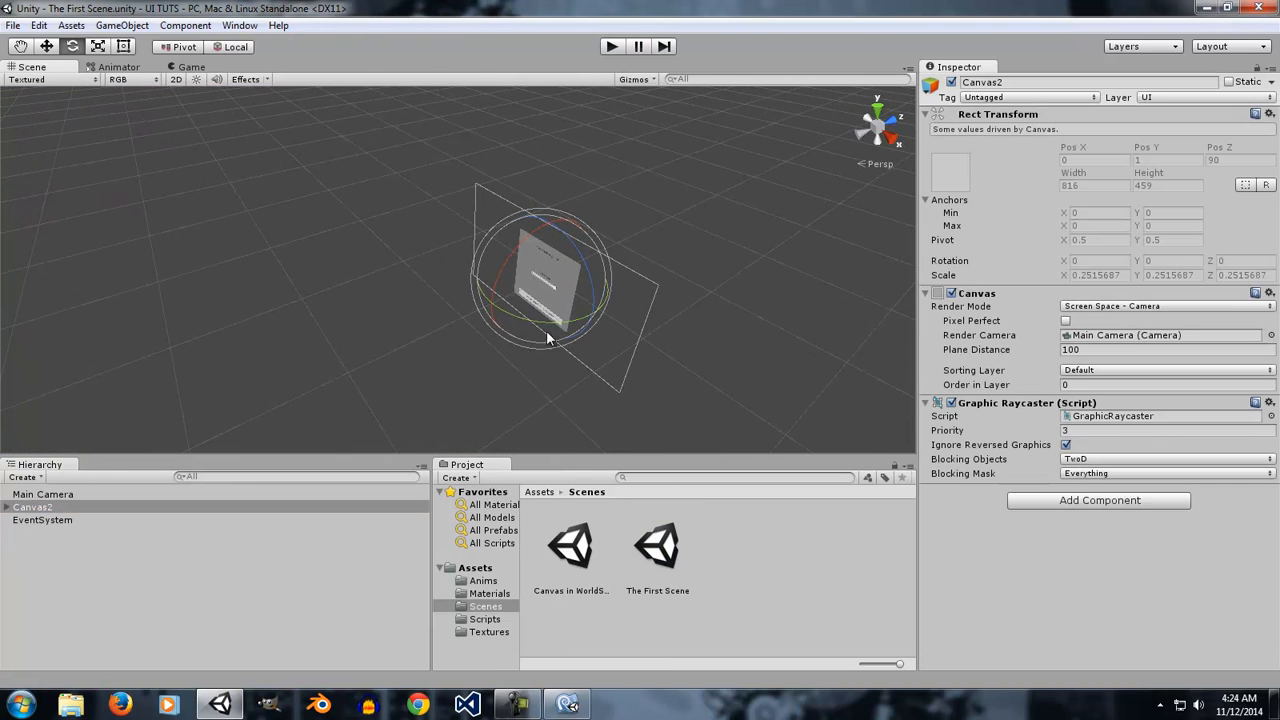
click(80, 497)
click(67, 507)
click(52, 507)
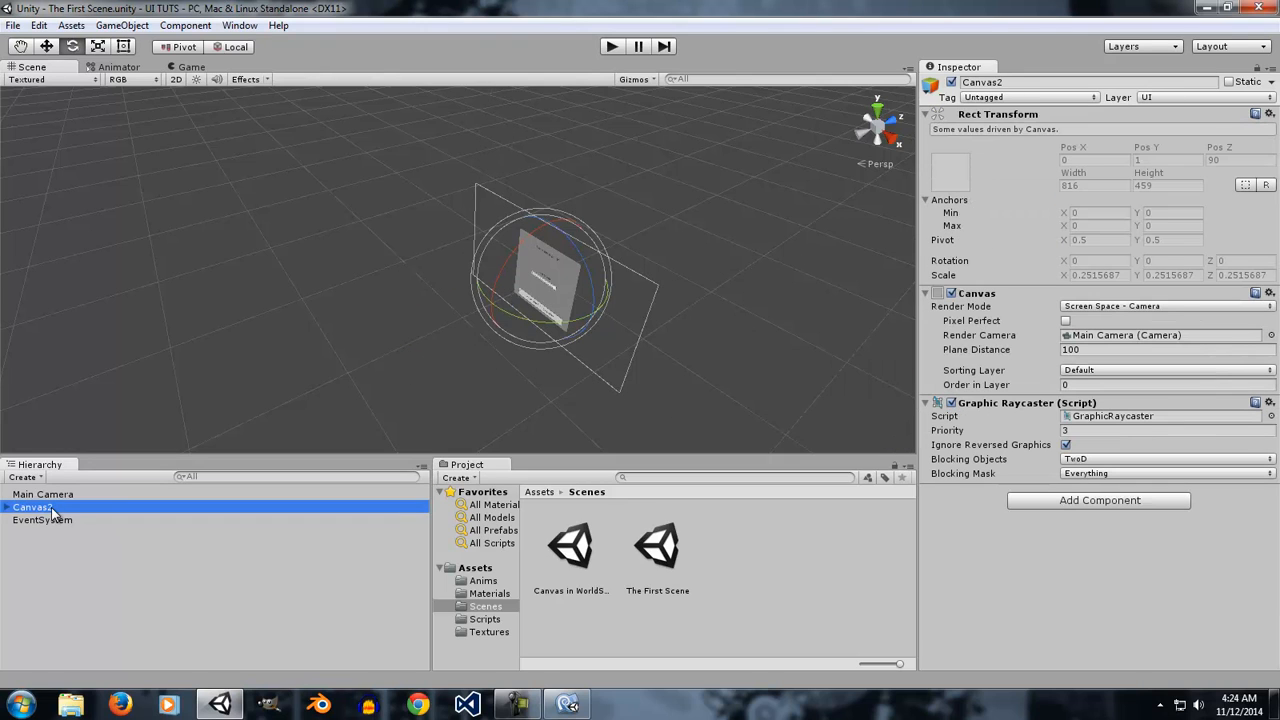
click(61, 507)
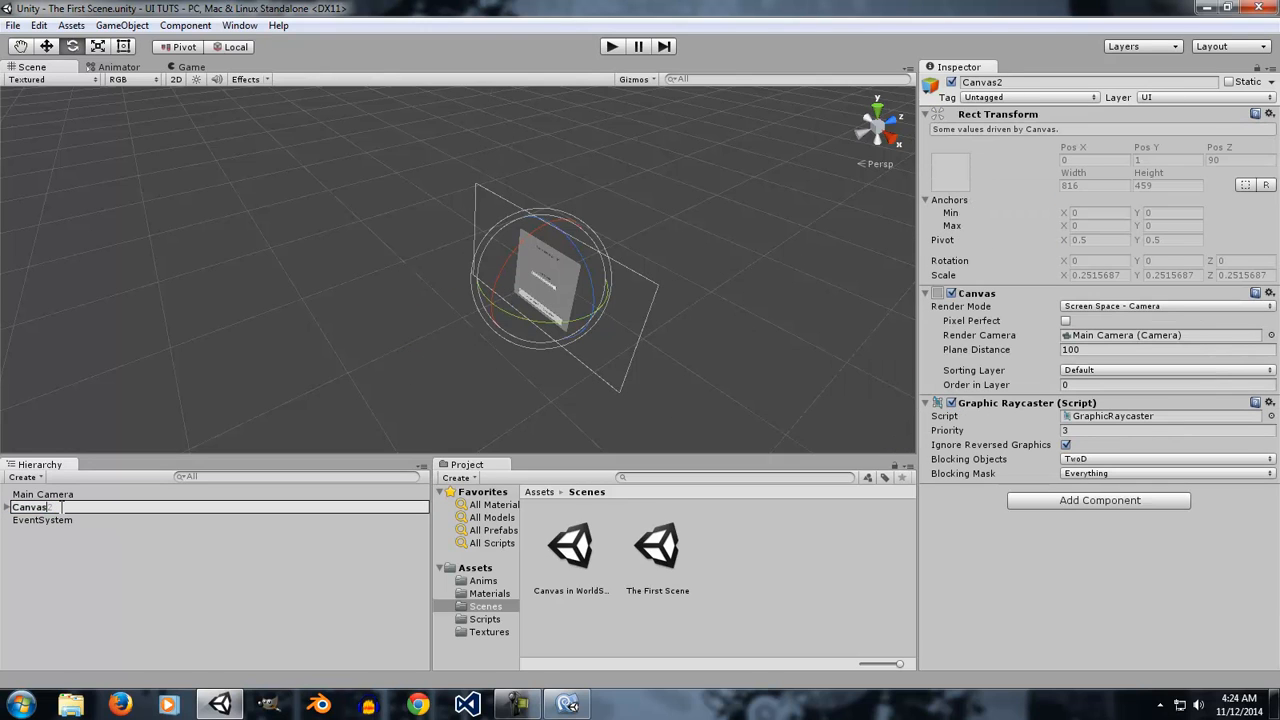
key(Return)
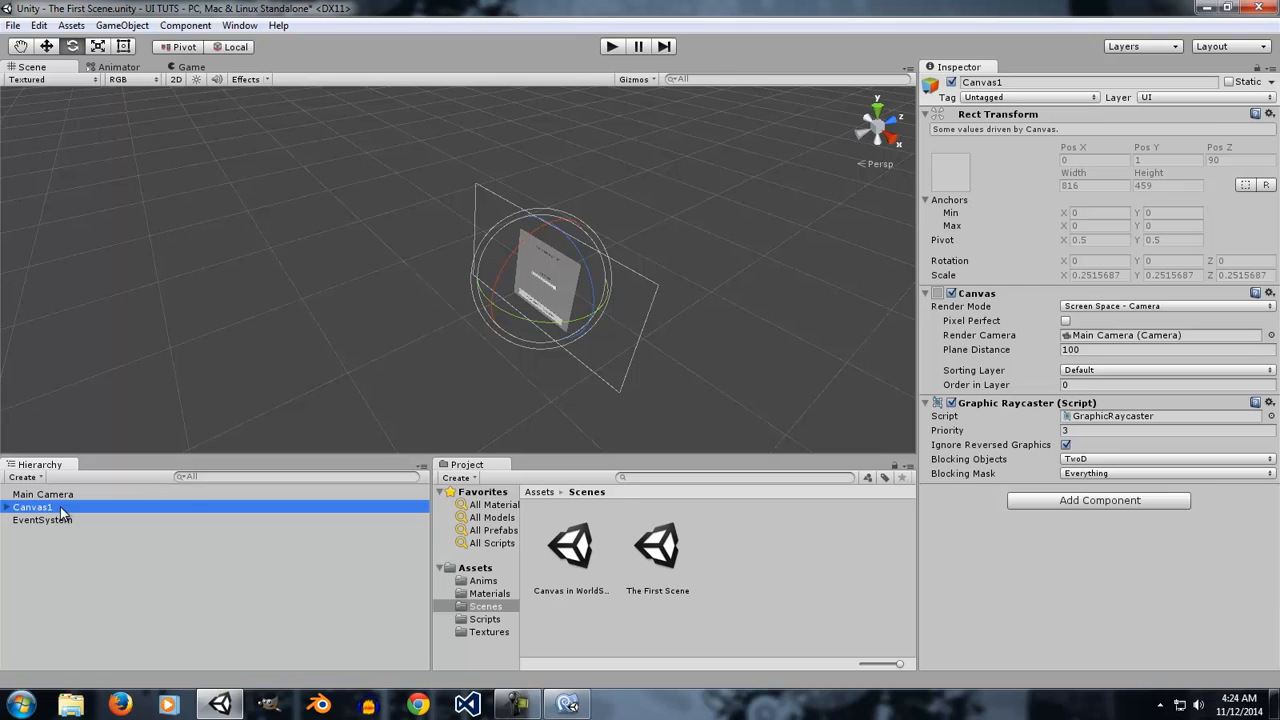
Duplicate the Canvas1 canvas in the hierarchy.
right_click(60, 506)
click(123, 309)
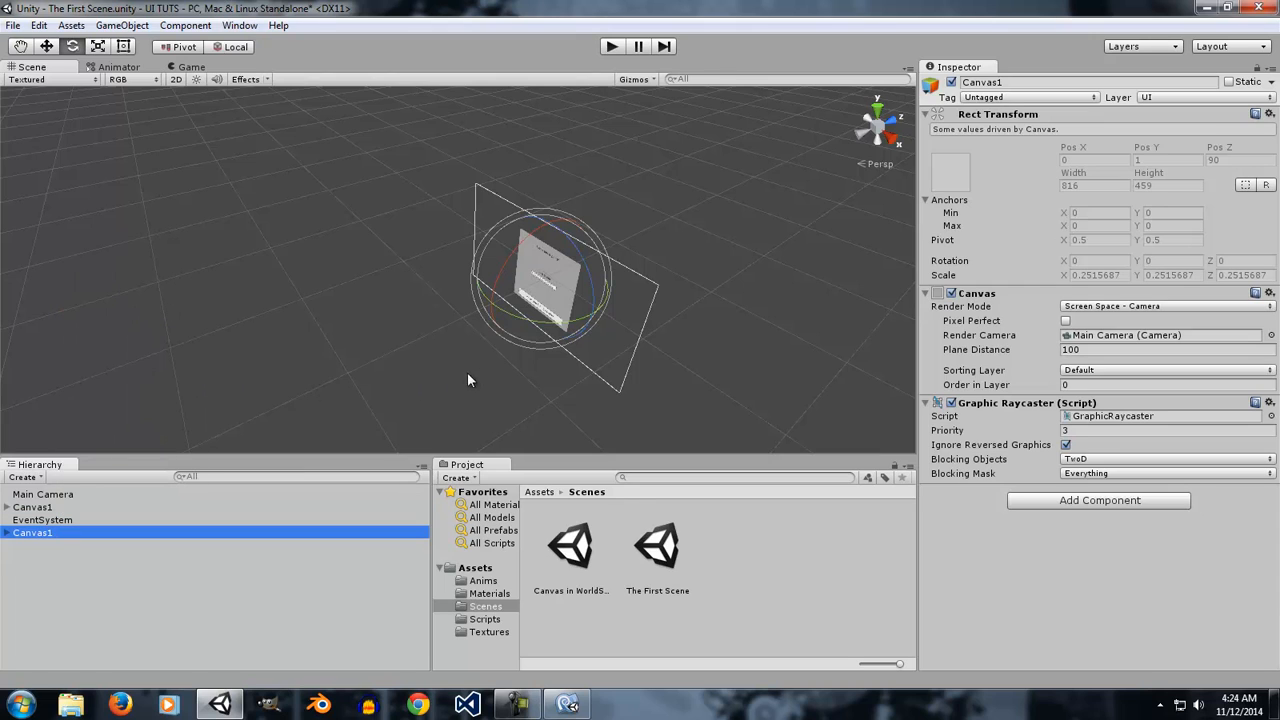
click(46, 47)
drag(592, 314, 610, 325)
alt+drag(701, 355, 536, 441)
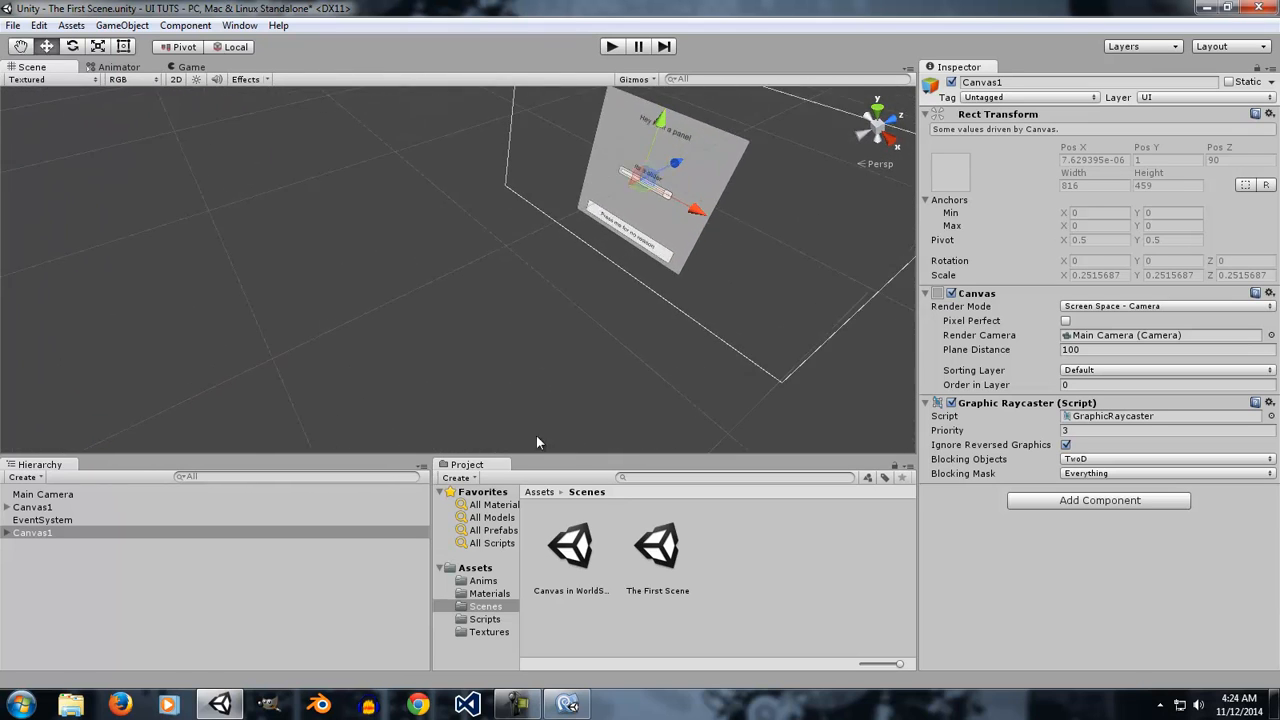
Shift the duplicate canvas's Panel sideways so its Left offset is about 415 and Right about 107.
click(7, 532)
click(30, 545)
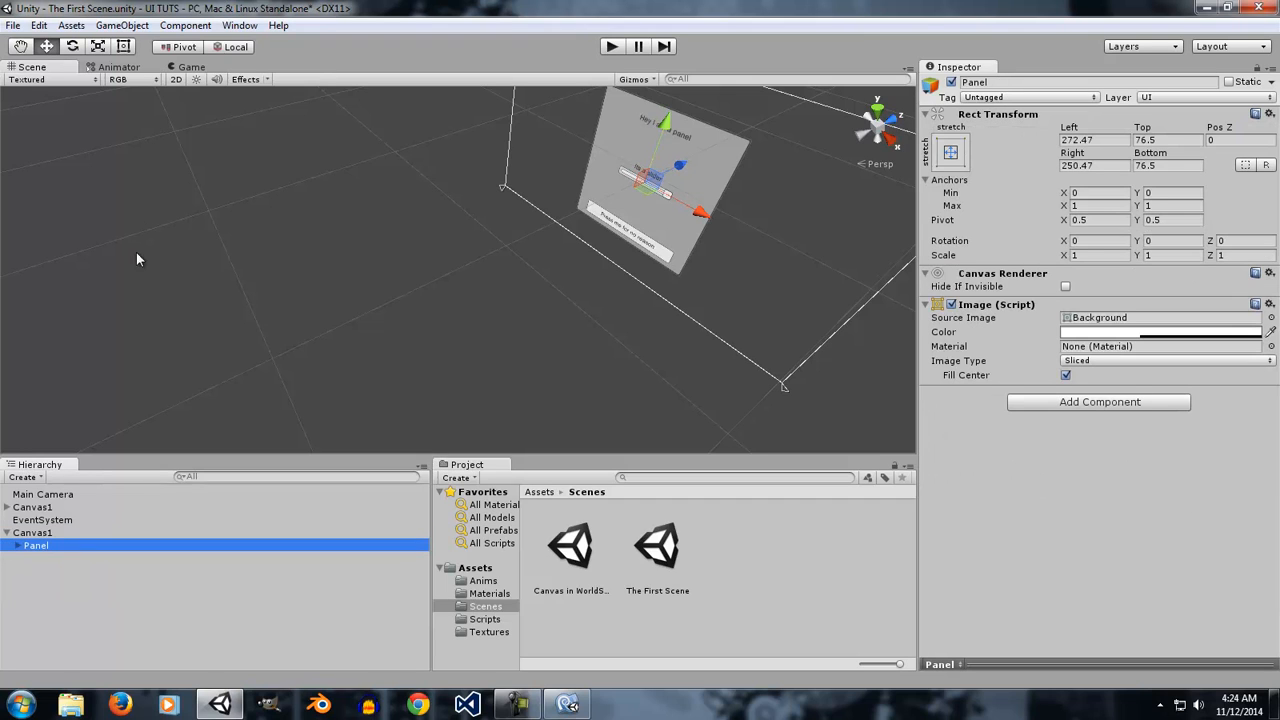
click(123, 46)
drag(717, 157, 802, 190)
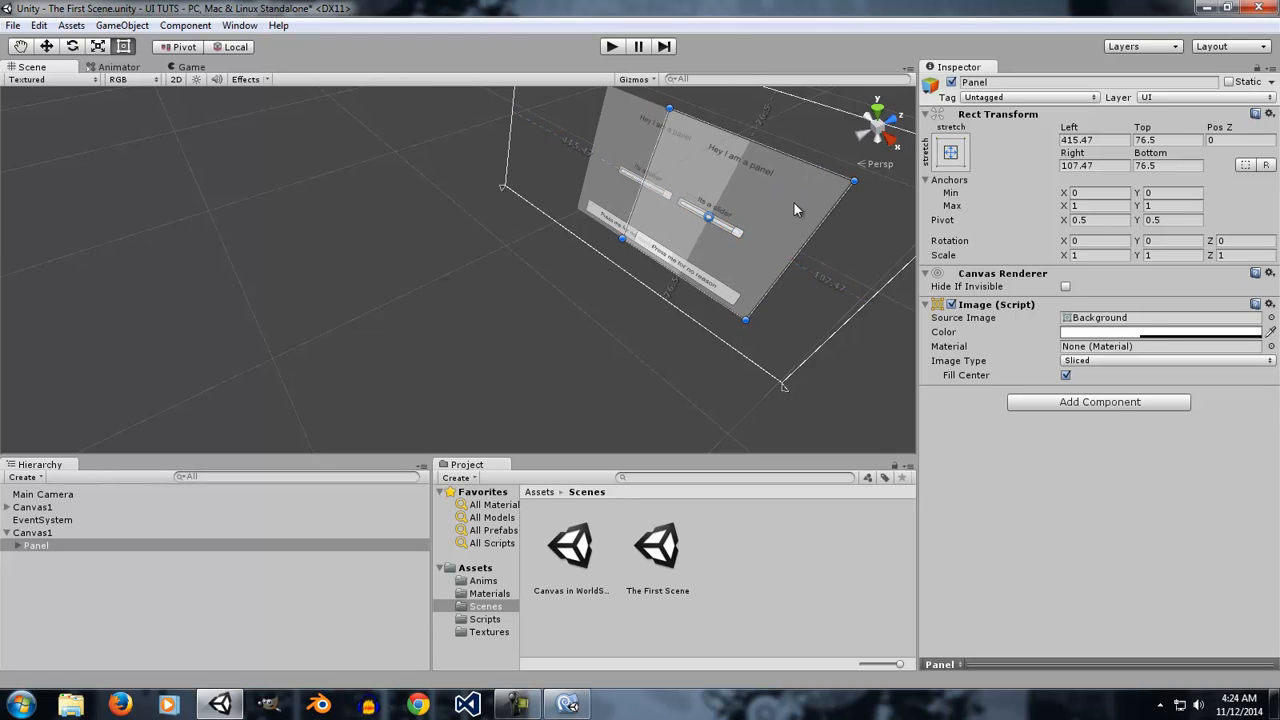
Rename the duplicate canvas as Canvas2.
click(55, 534)
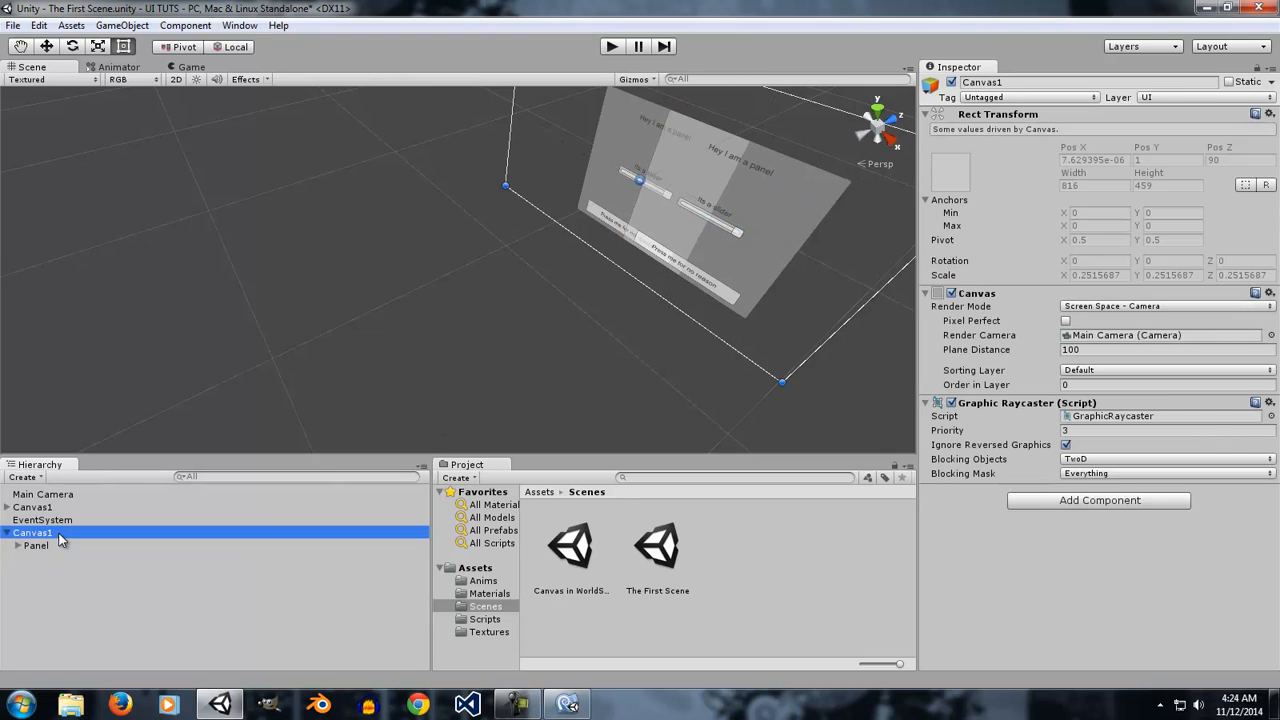
click(58, 538)
click(59, 533)
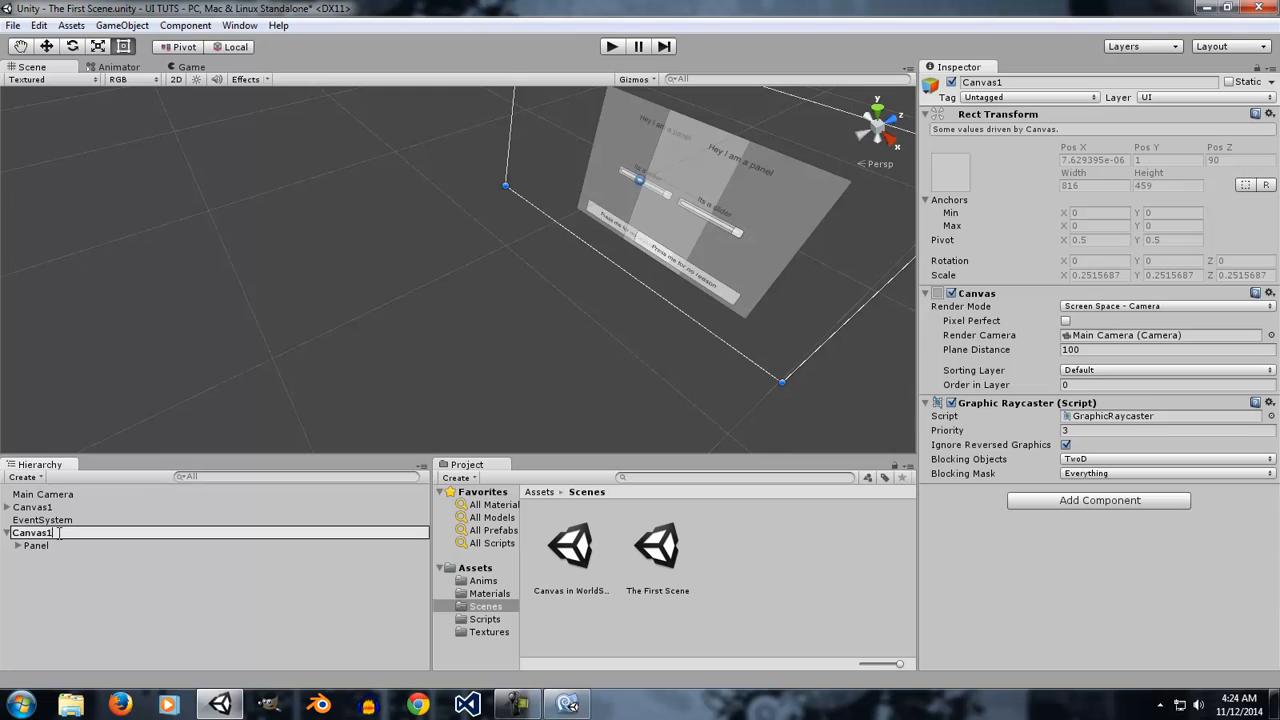
key(Return)
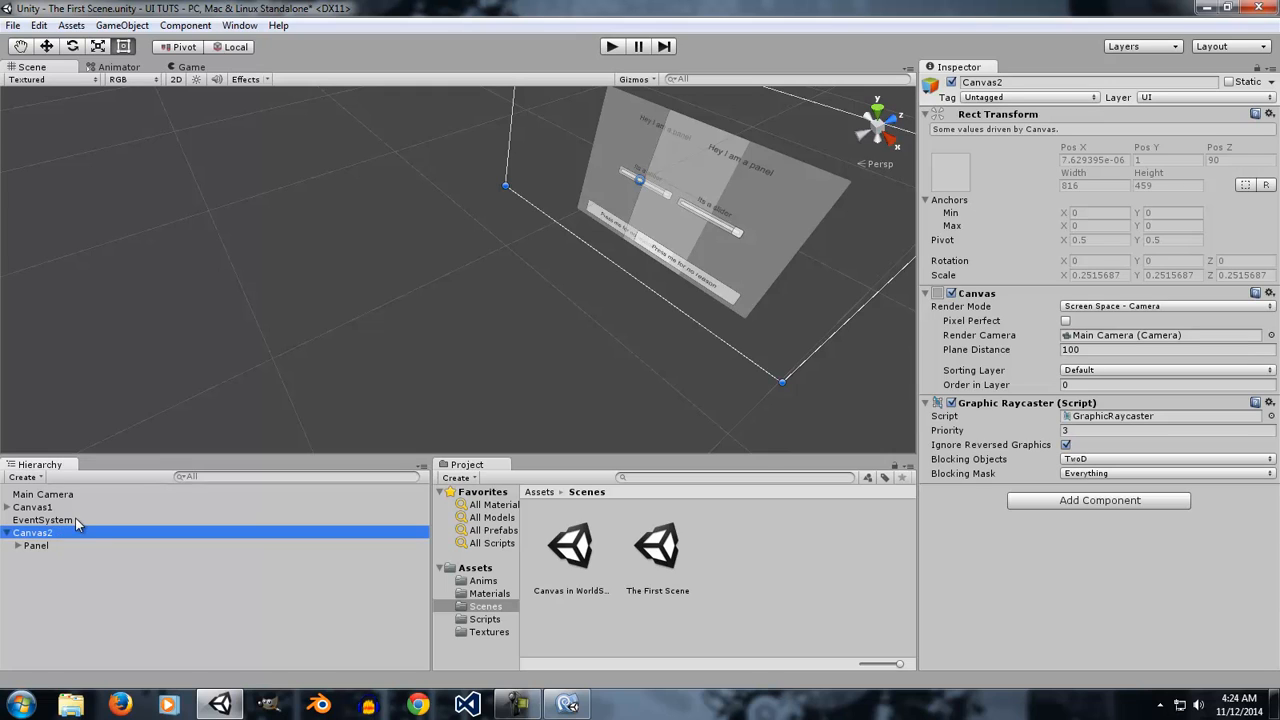
Select Canvas1, open the sorting layer settings and add a new sorting layer named Canvas1.
click(63, 508)
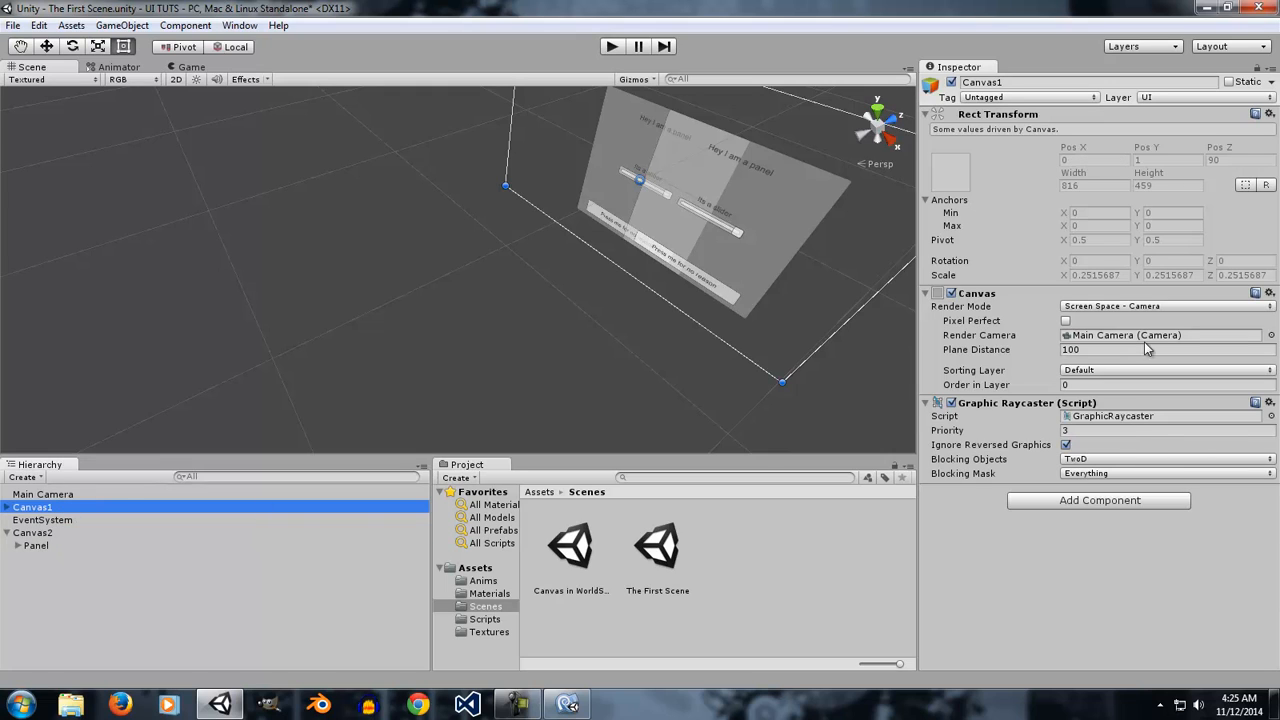
click(1150, 371)
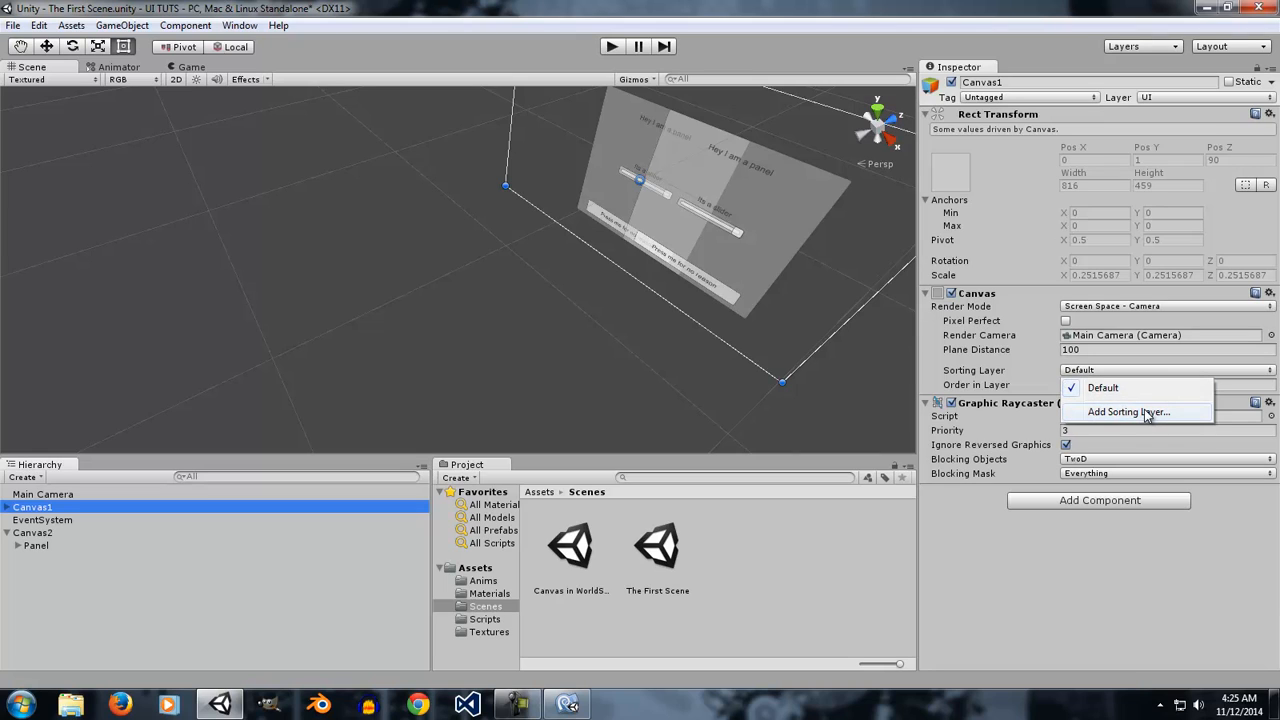
click(1147, 412)
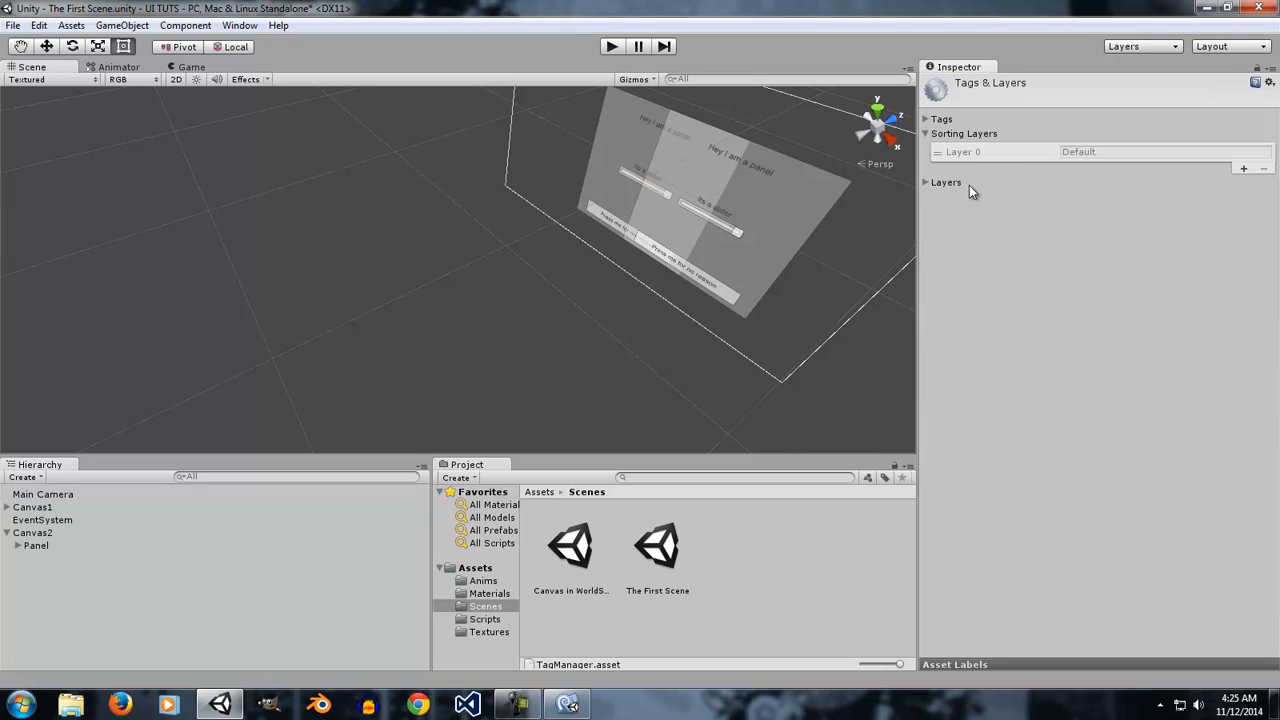
click(1244, 167)
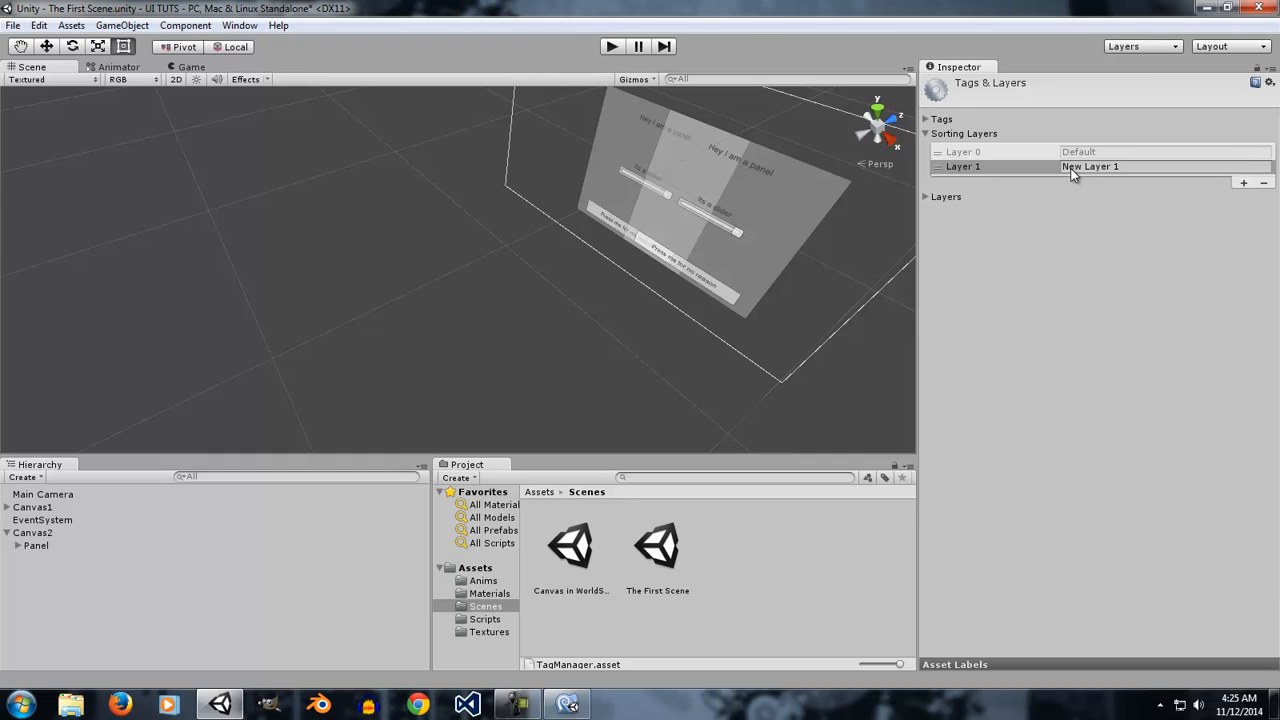
click(1162, 168)
drag(1150, 164, 1032, 169)
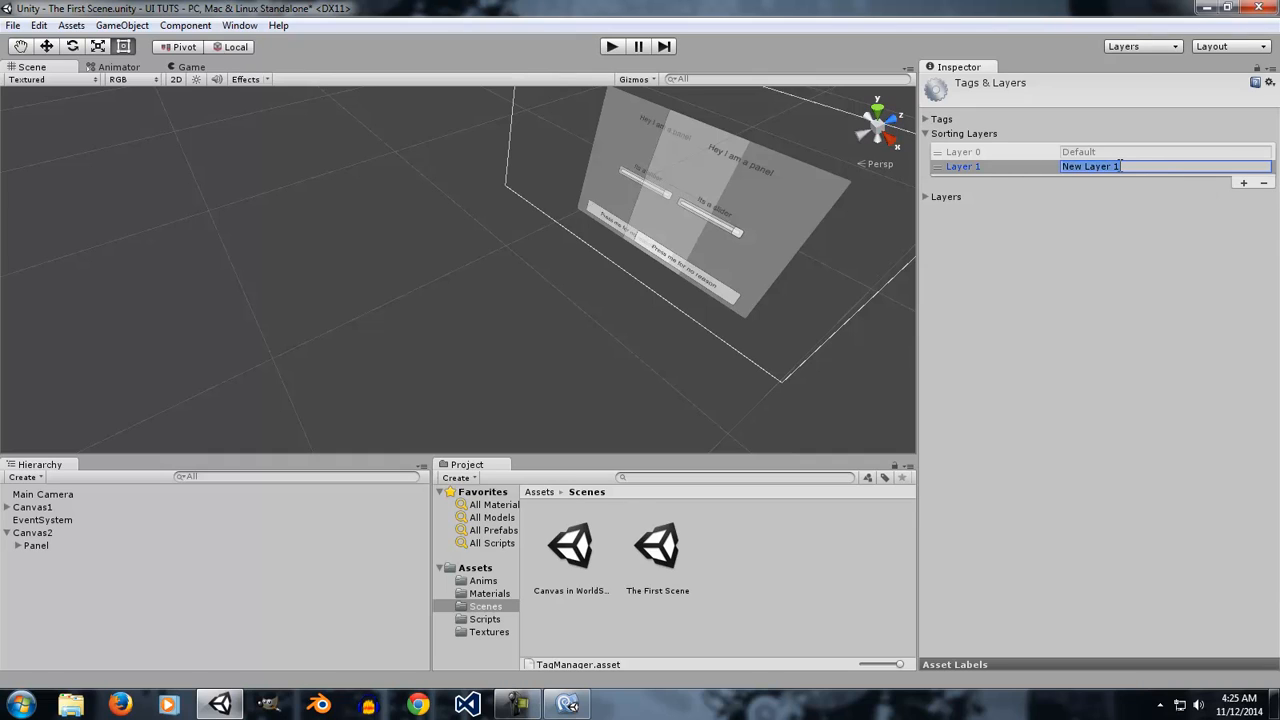
text(Canvas1)
Add a second sorting layer named canvas2.
click(1243, 184)
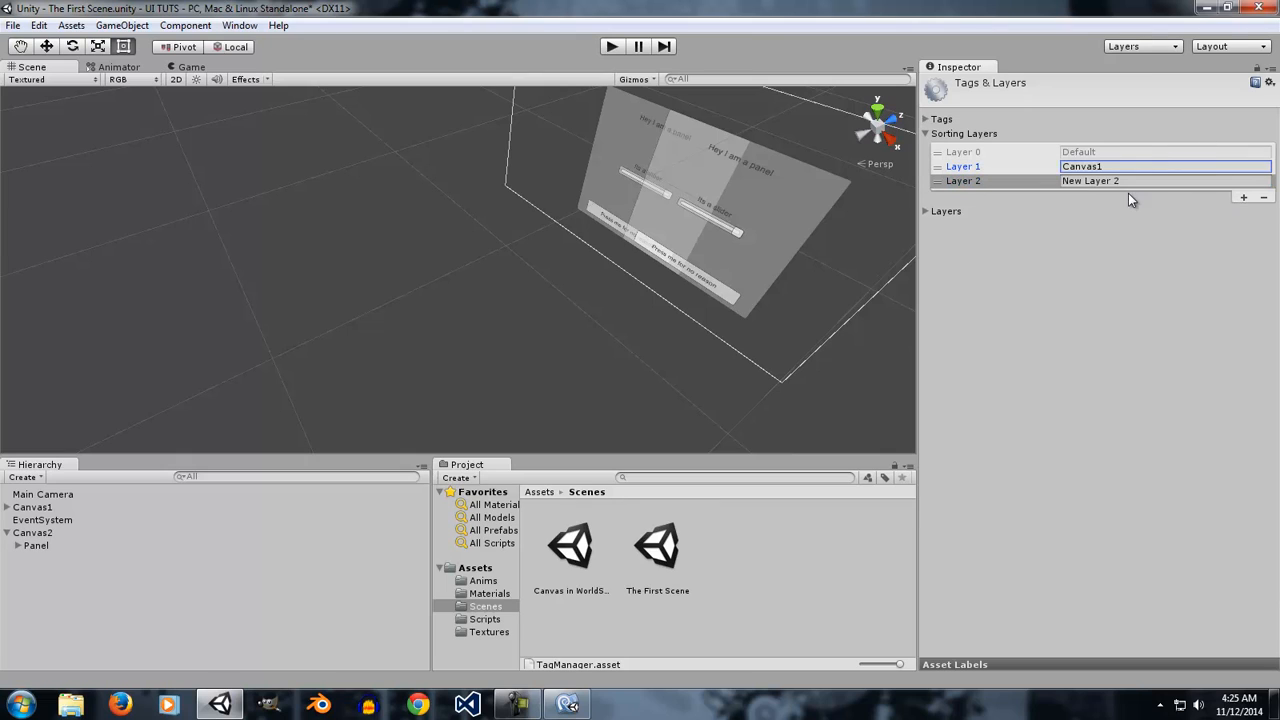
click(1144, 181)
text(c)
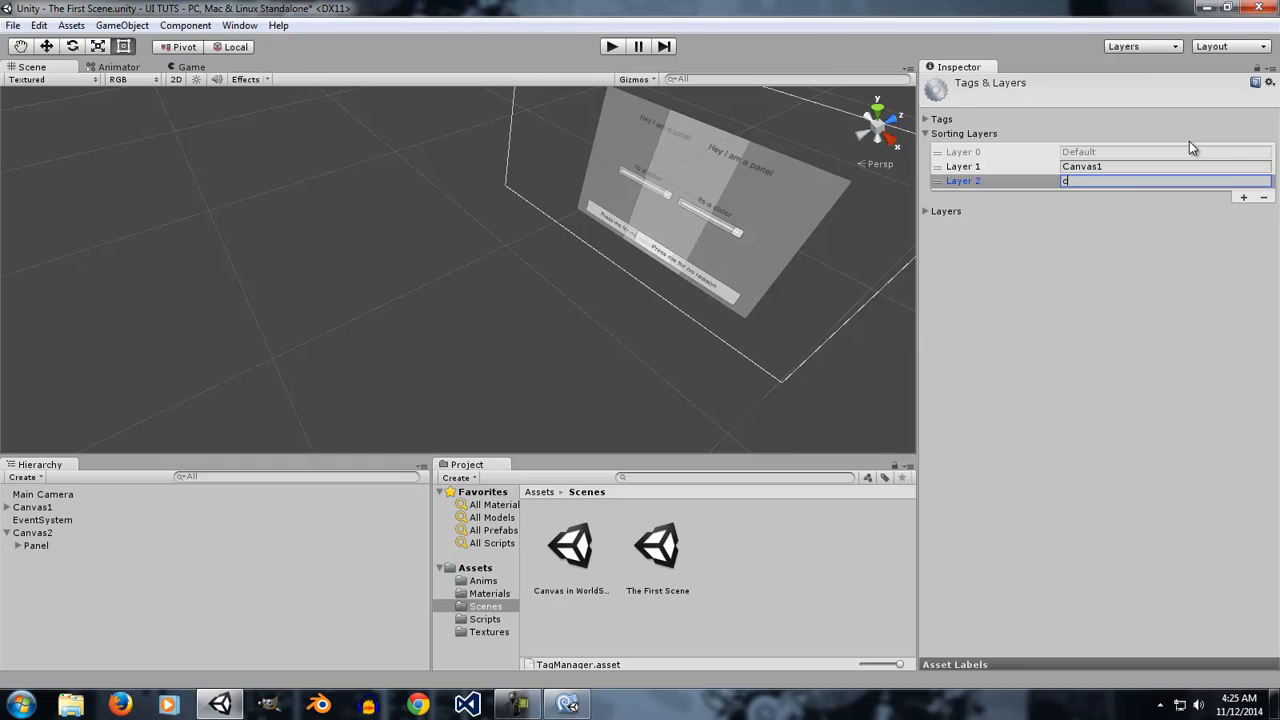
text(anvas2)
Set the Canvas2 canvas's Sorting Layer to canvas2.
click(36, 533)
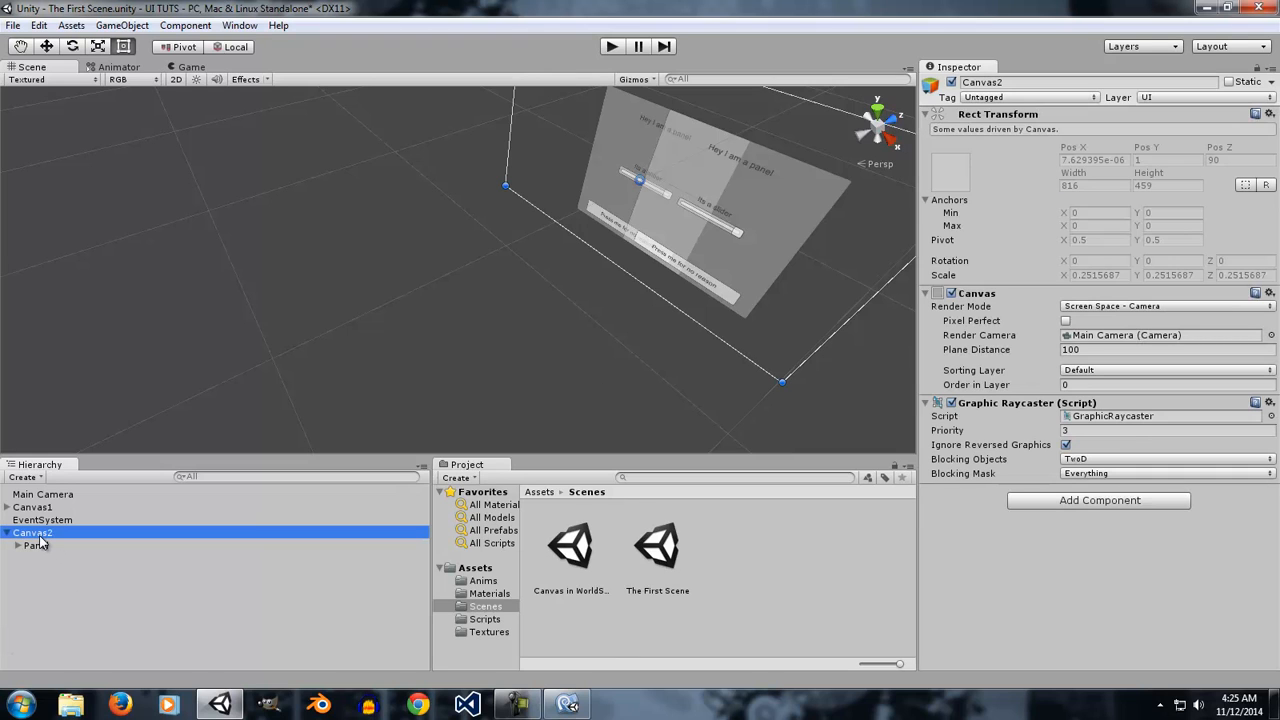
click(1076, 372)
click(1105, 423)
Set the Canvas1 canvas's Sorting Layer to Canvas1.
click(79, 507)
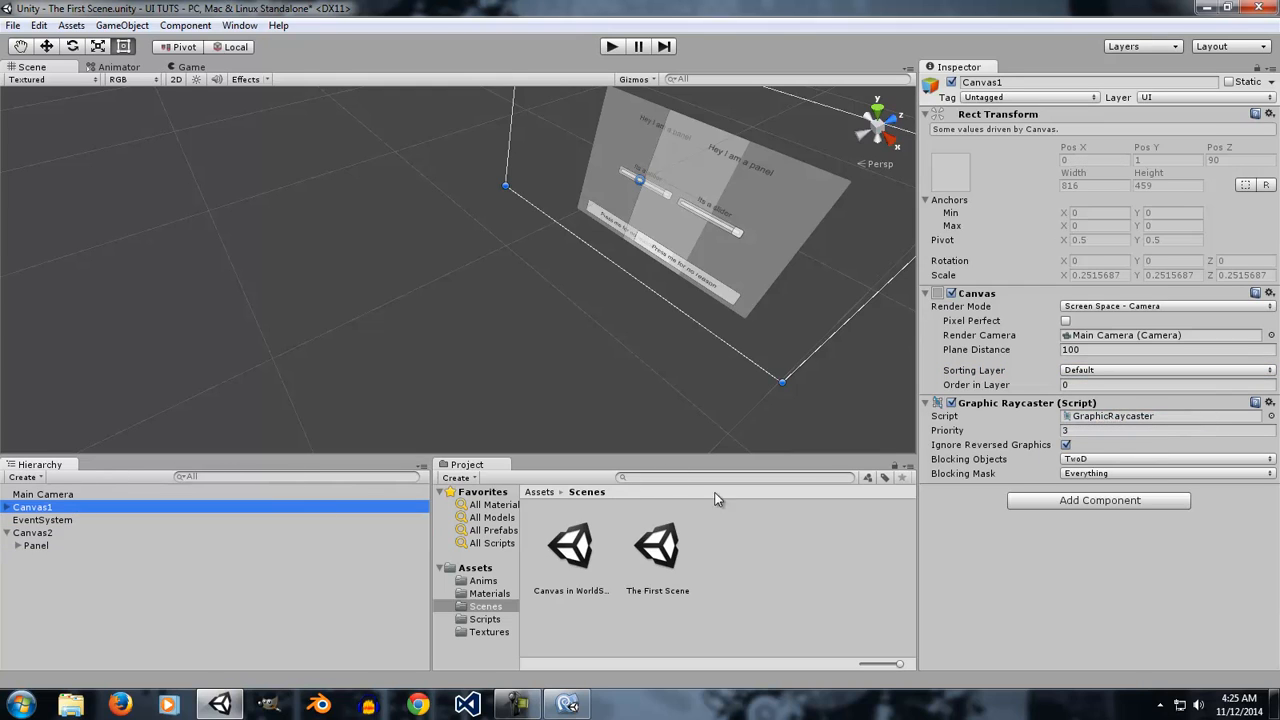
click(1102, 371)
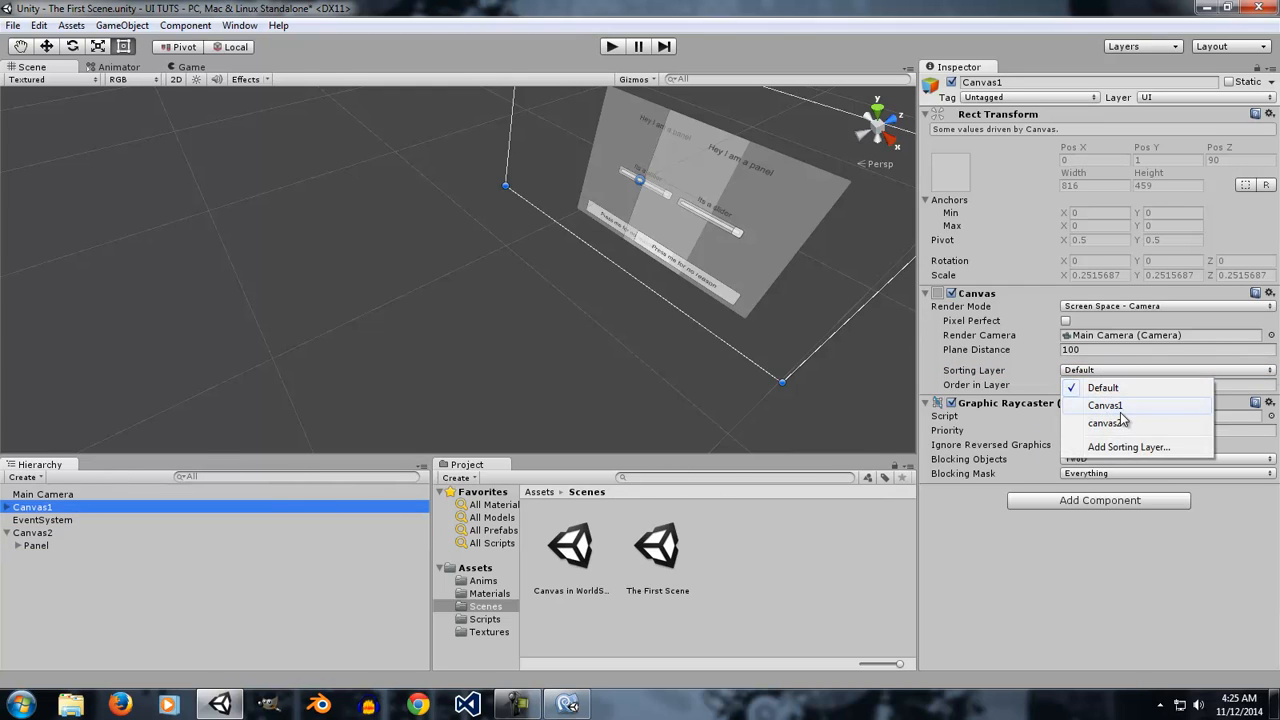
click(1108, 405)
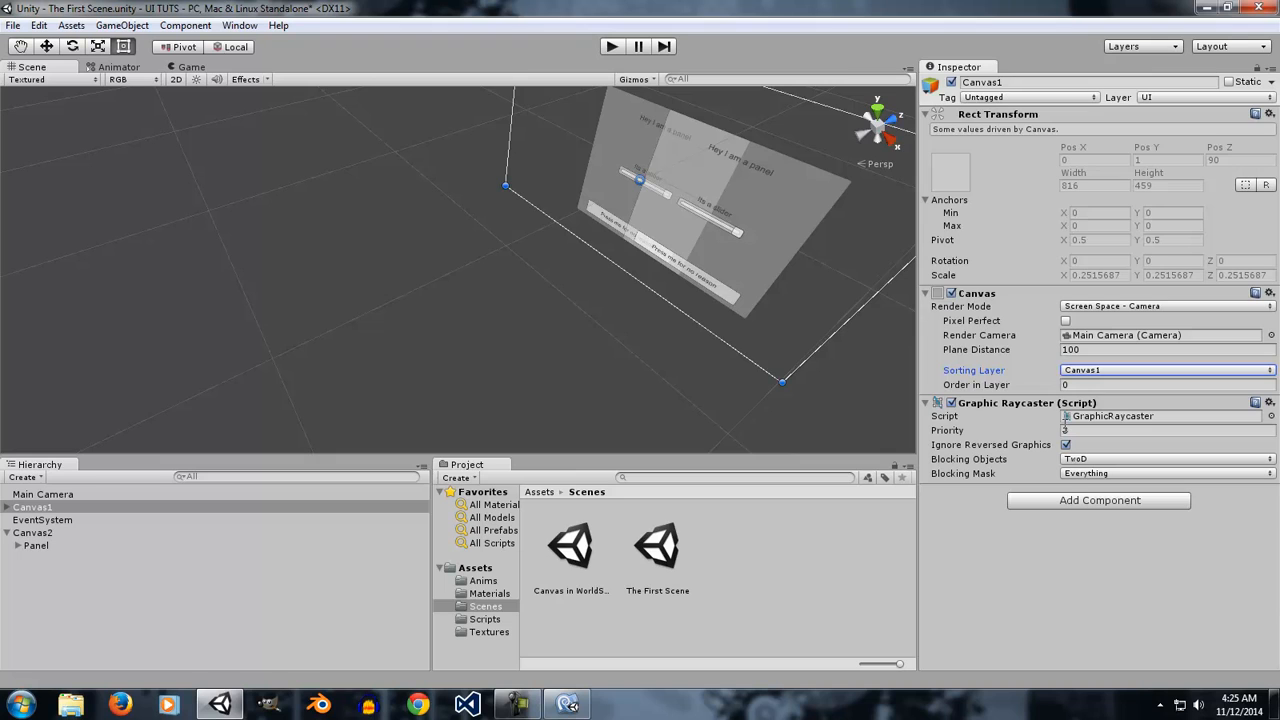
Enter Play mode and compare how the two overlapping canvases are layered in the Game view.
click(610, 47)
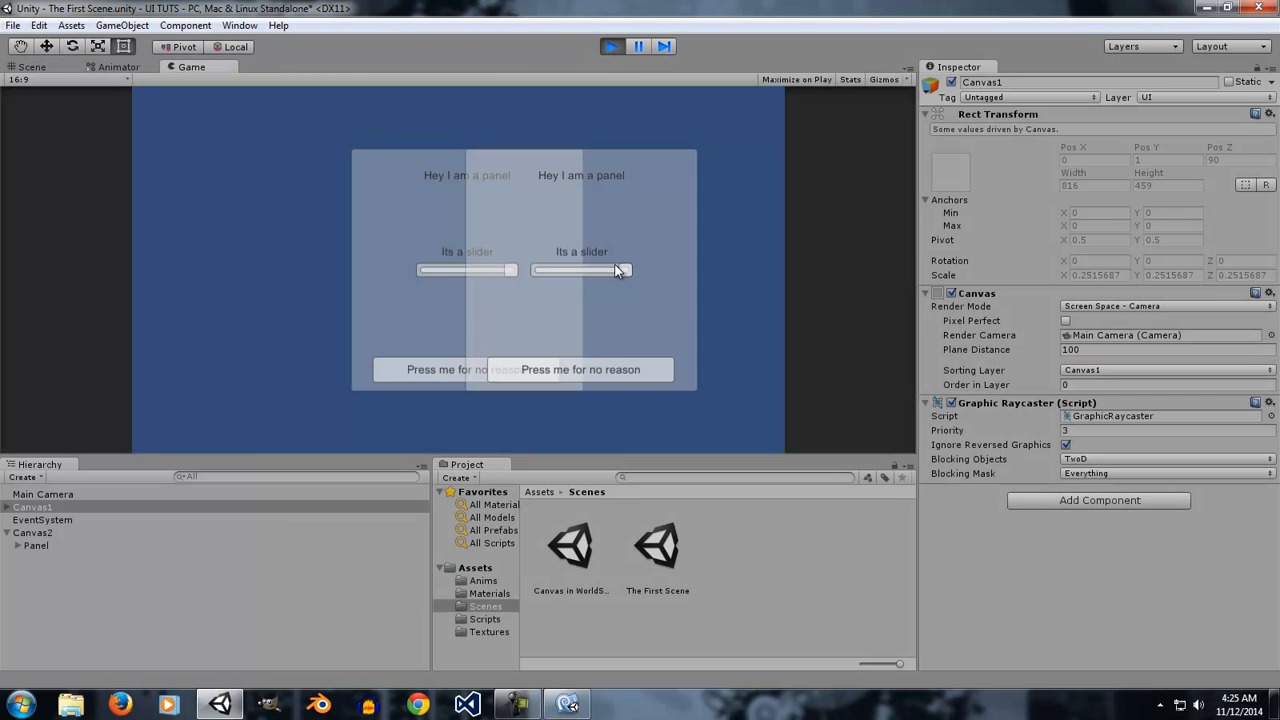
click(521, 373)
click(44, 534)
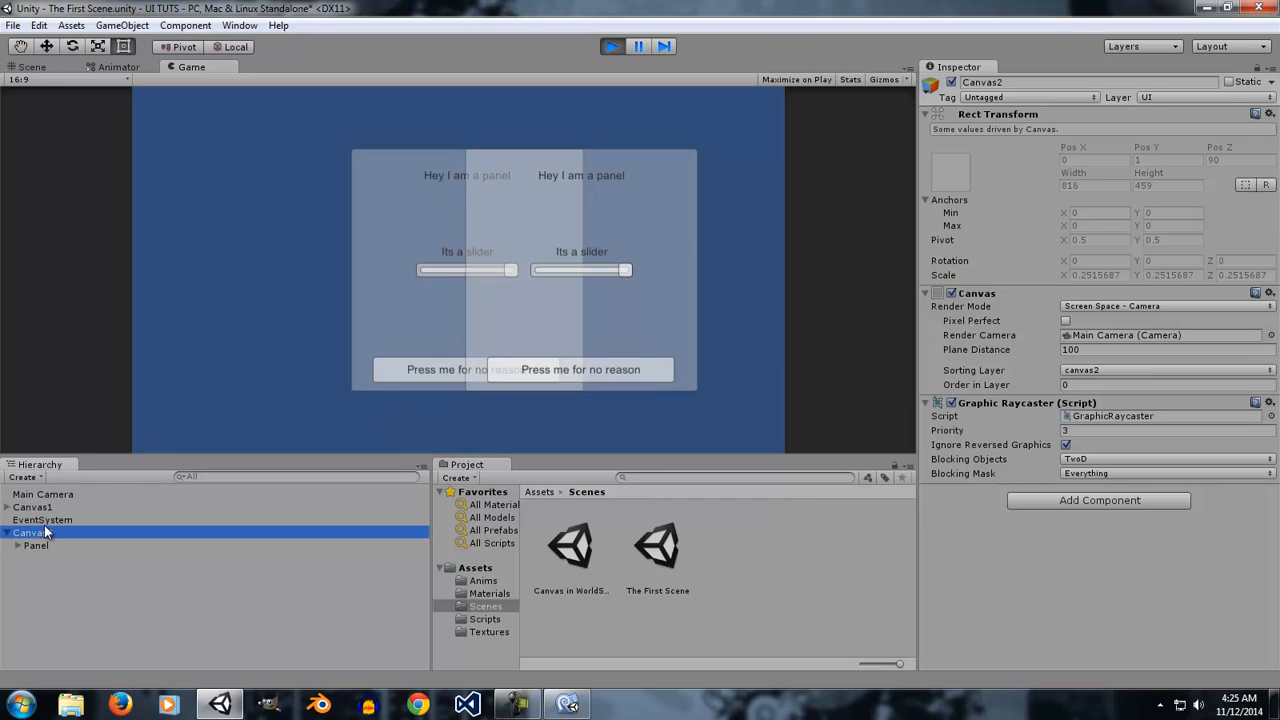
click(50, 506)
Open the sorting layer settings and reorder the layers, moving canvas2 above Canvas1 and back again.
click(1117, 370)
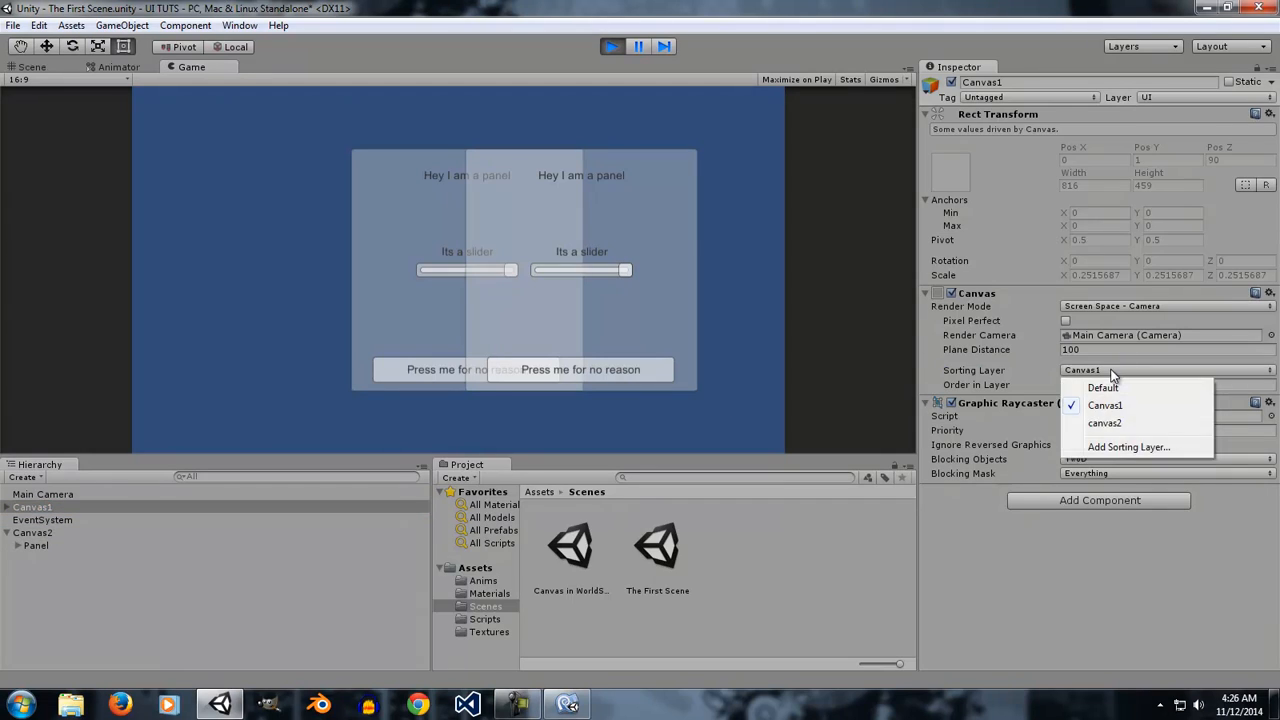
click(1100, 442)
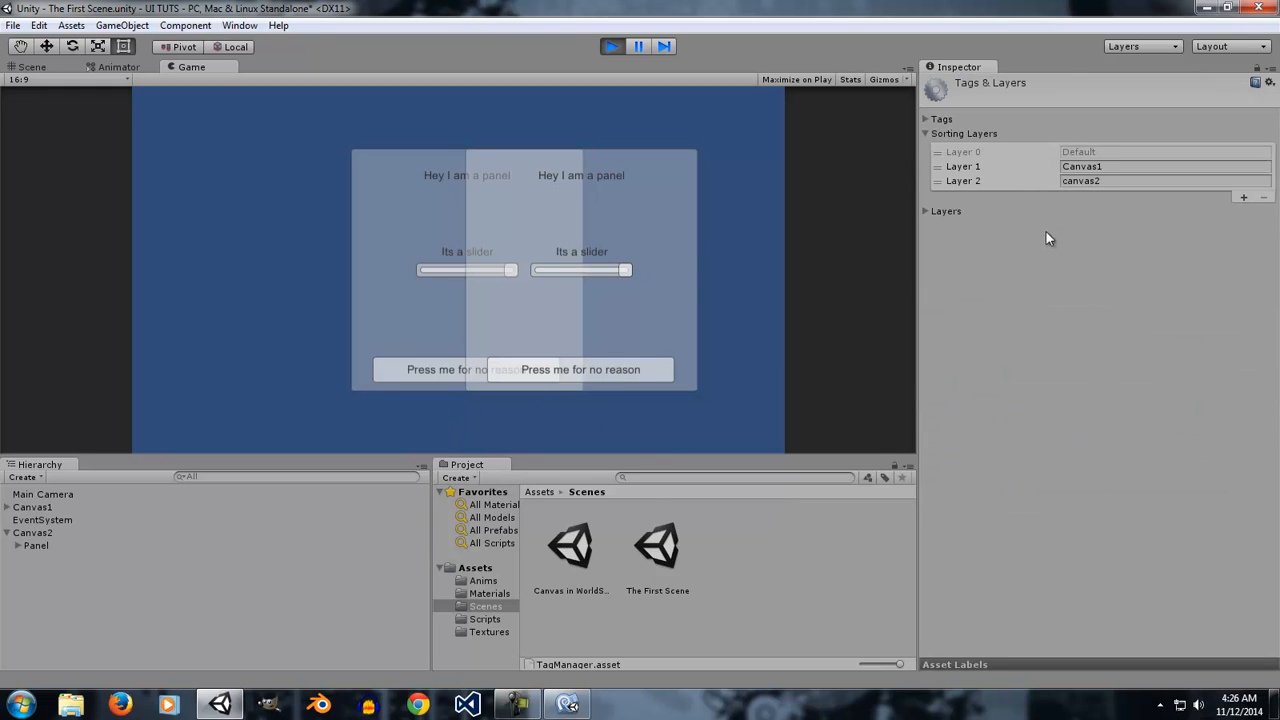
drag(953, 185, 953, 166)
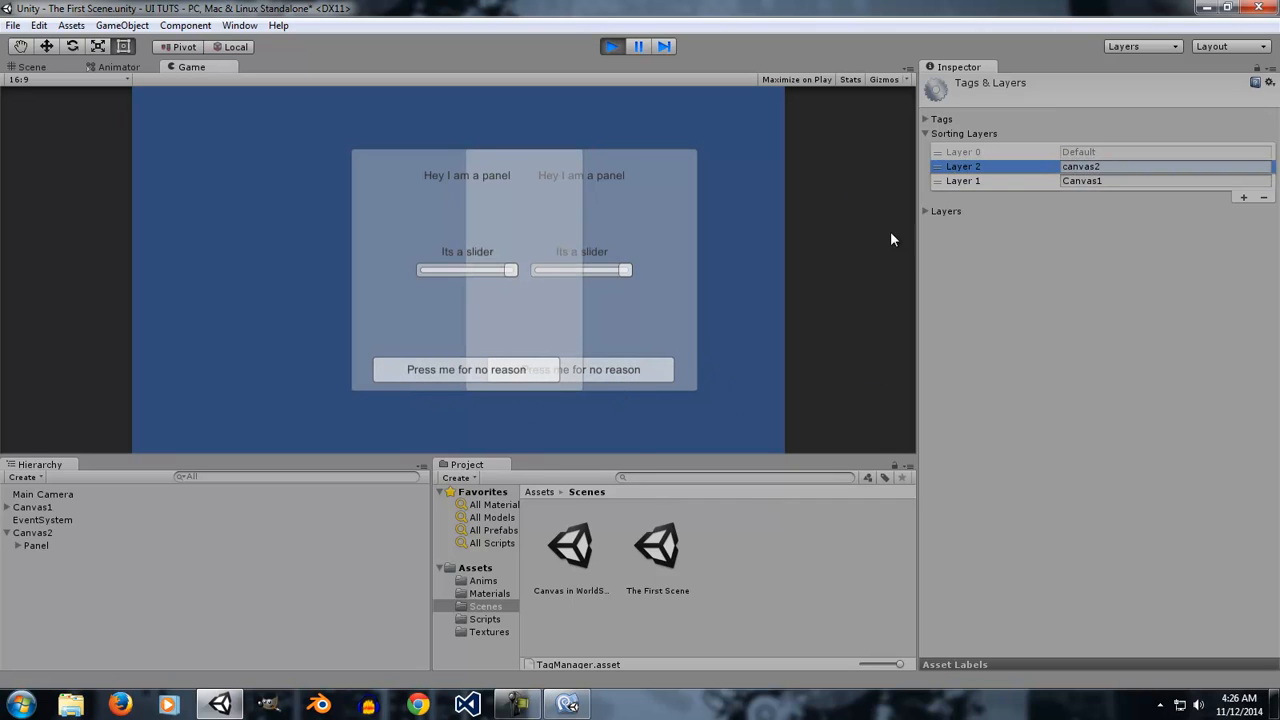
drag(976, 182, 976, 167)
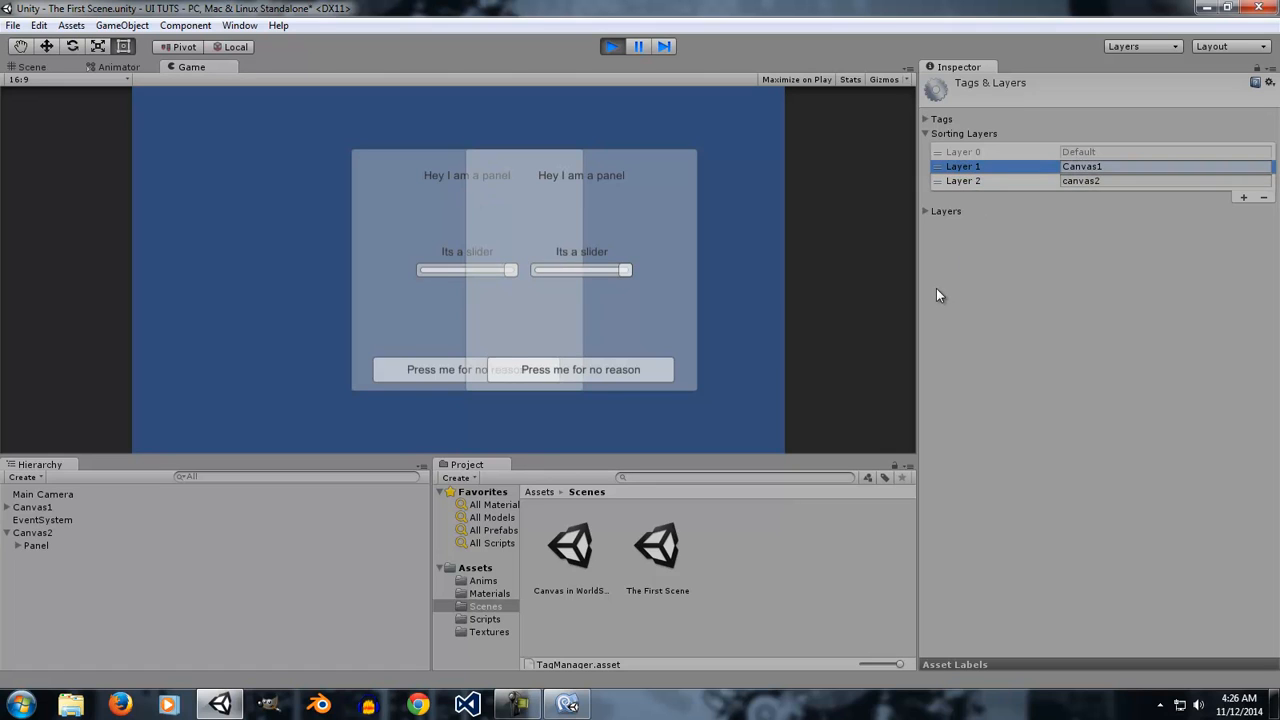
Stop Play mode and set the Canvas1 canvas's Sorting Layer back to Default.
click(612, 46)
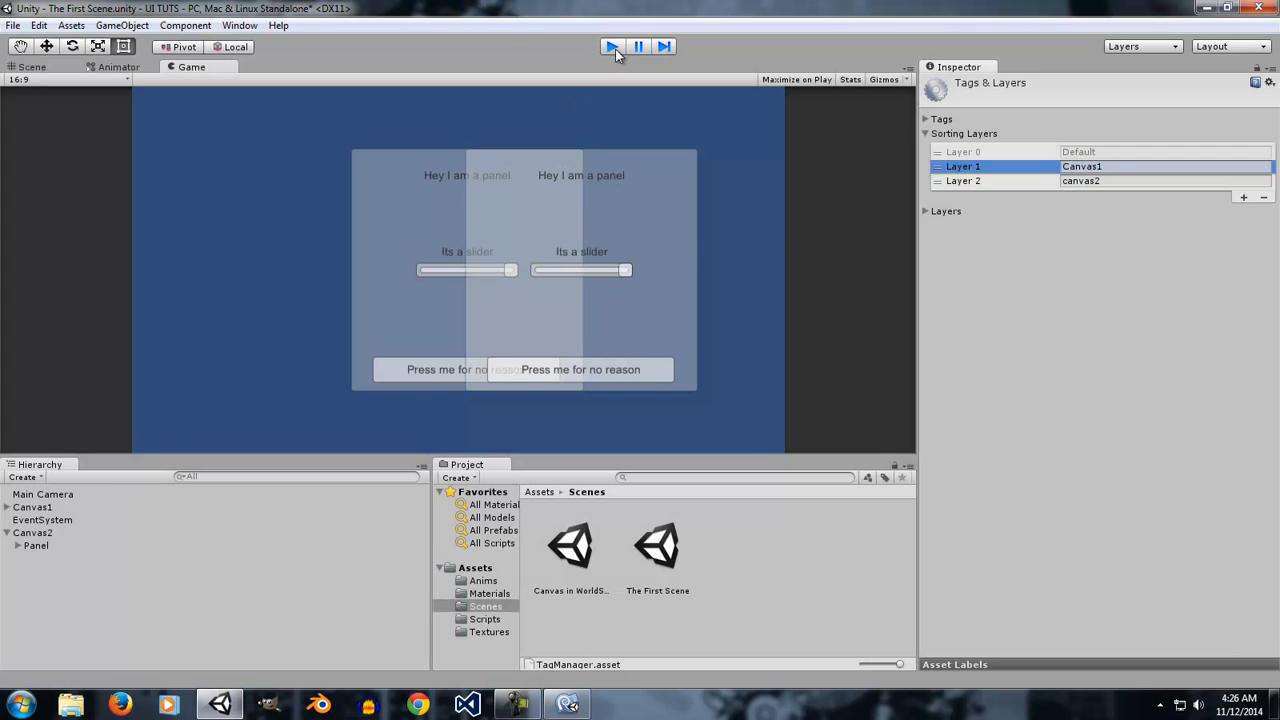
click(48, 508)
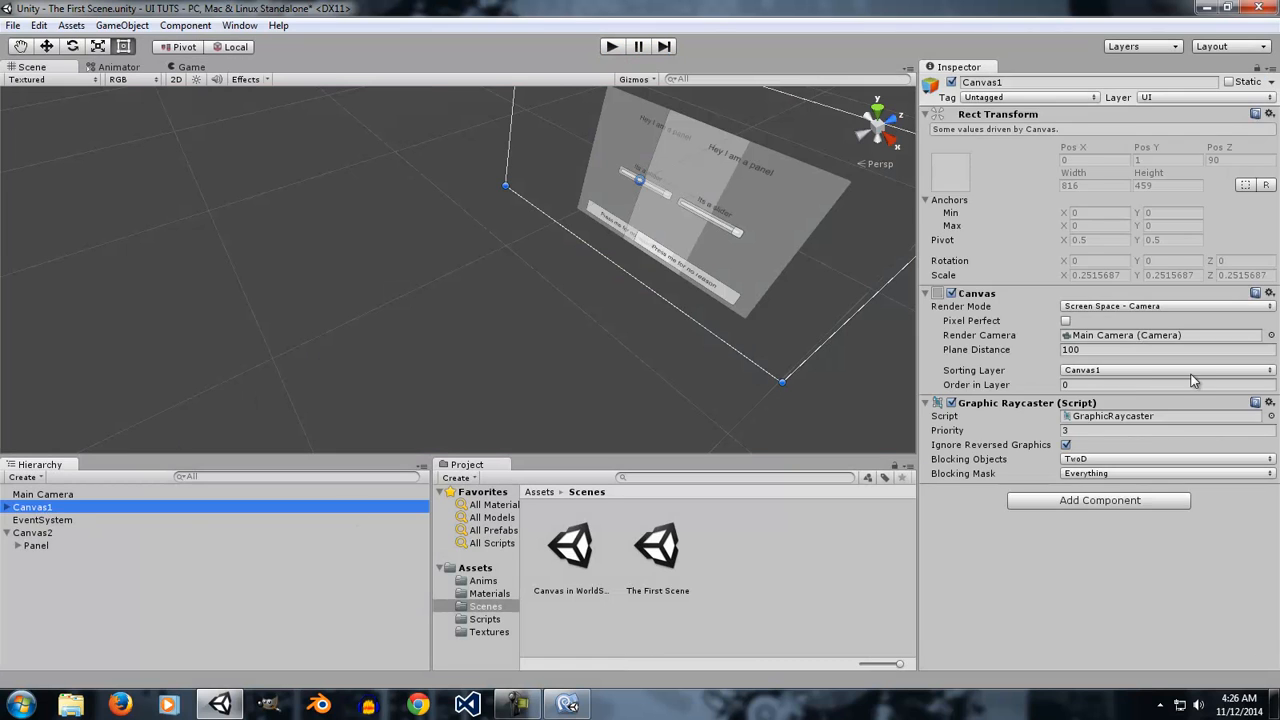
click(1072, 371)
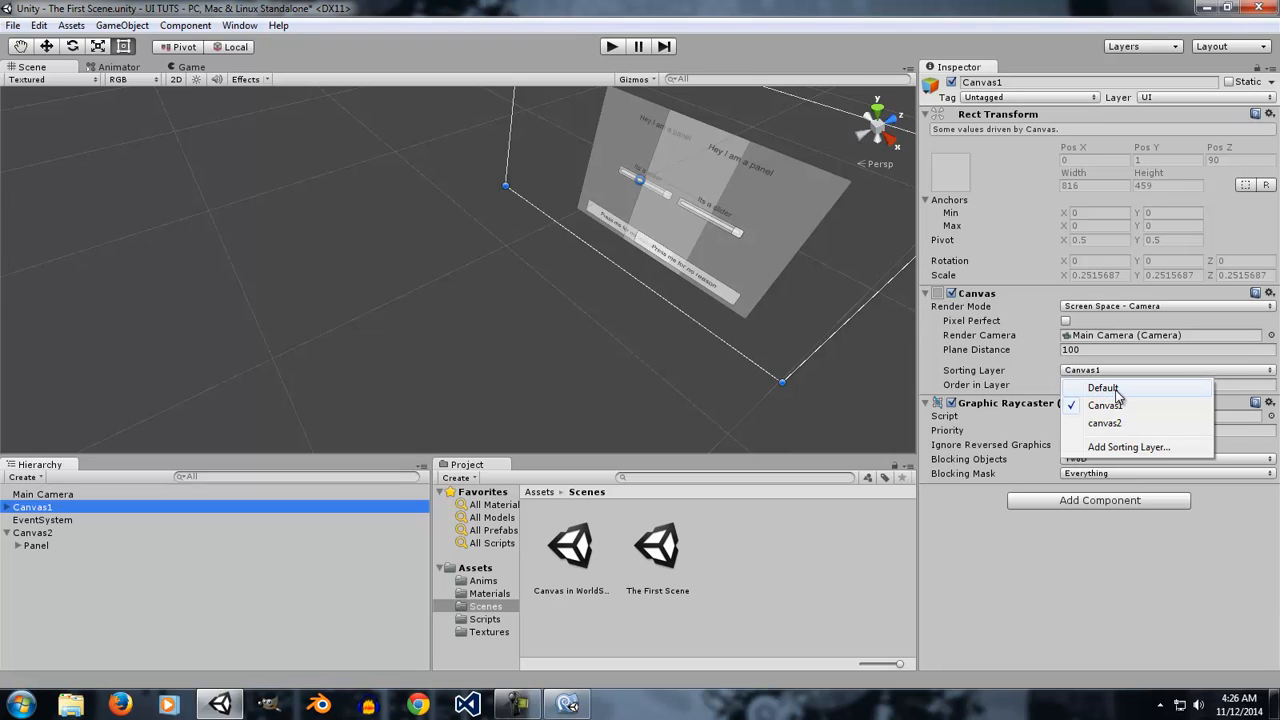
click(1118, 389)
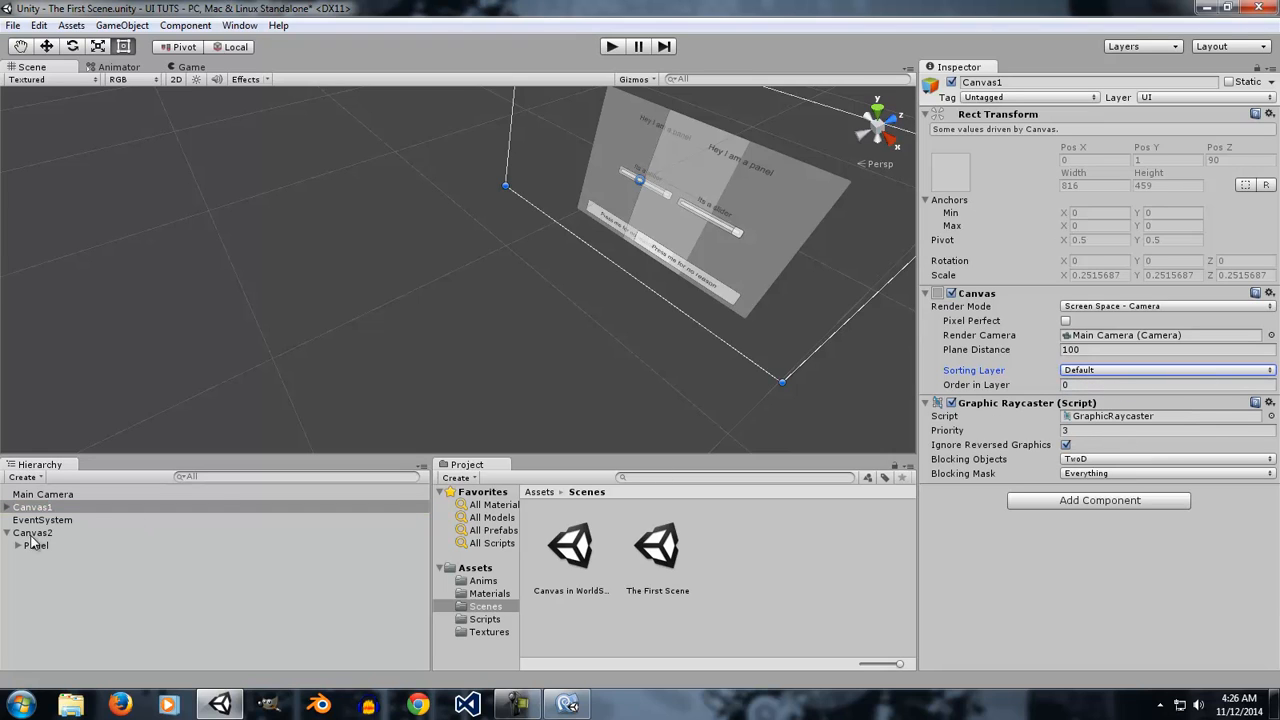
Set the Canvas2 canvas's Order in Layer to 1, keeping its Sorting Layer at Default.
click(45, 532)
click(1104, 377)
click(1106, 390)
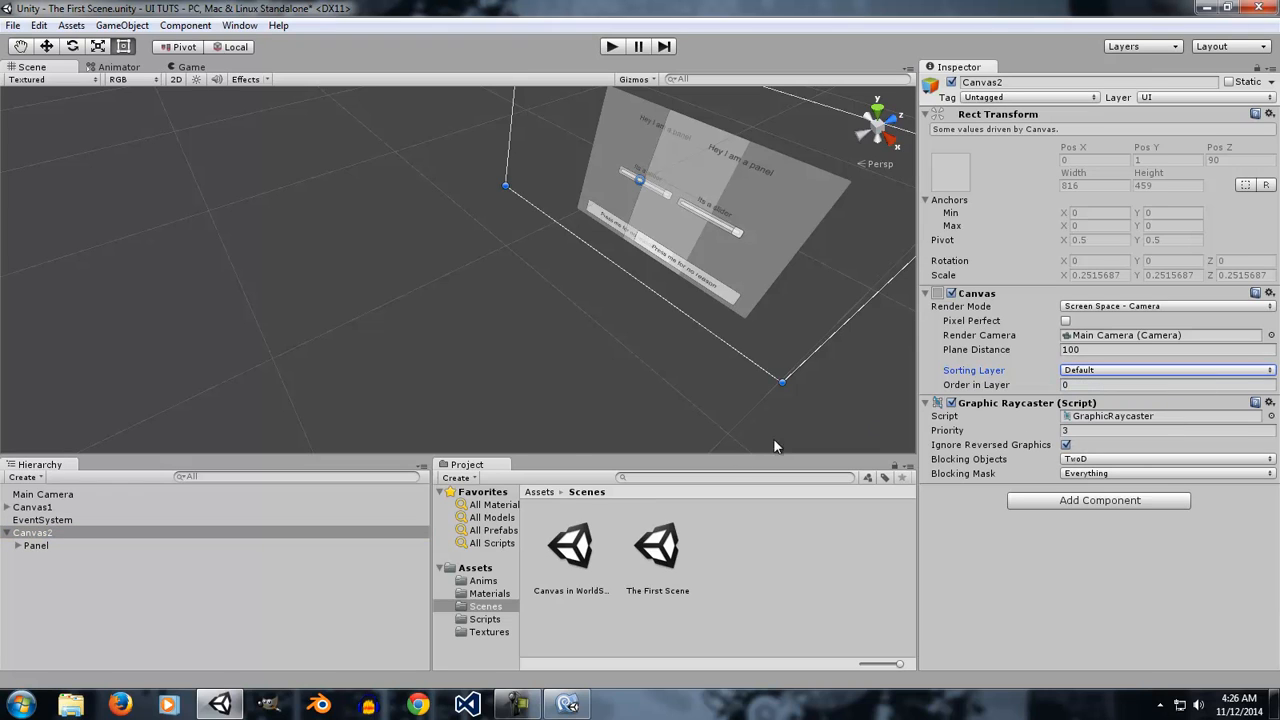
click(55, 547)
click(48, 508)
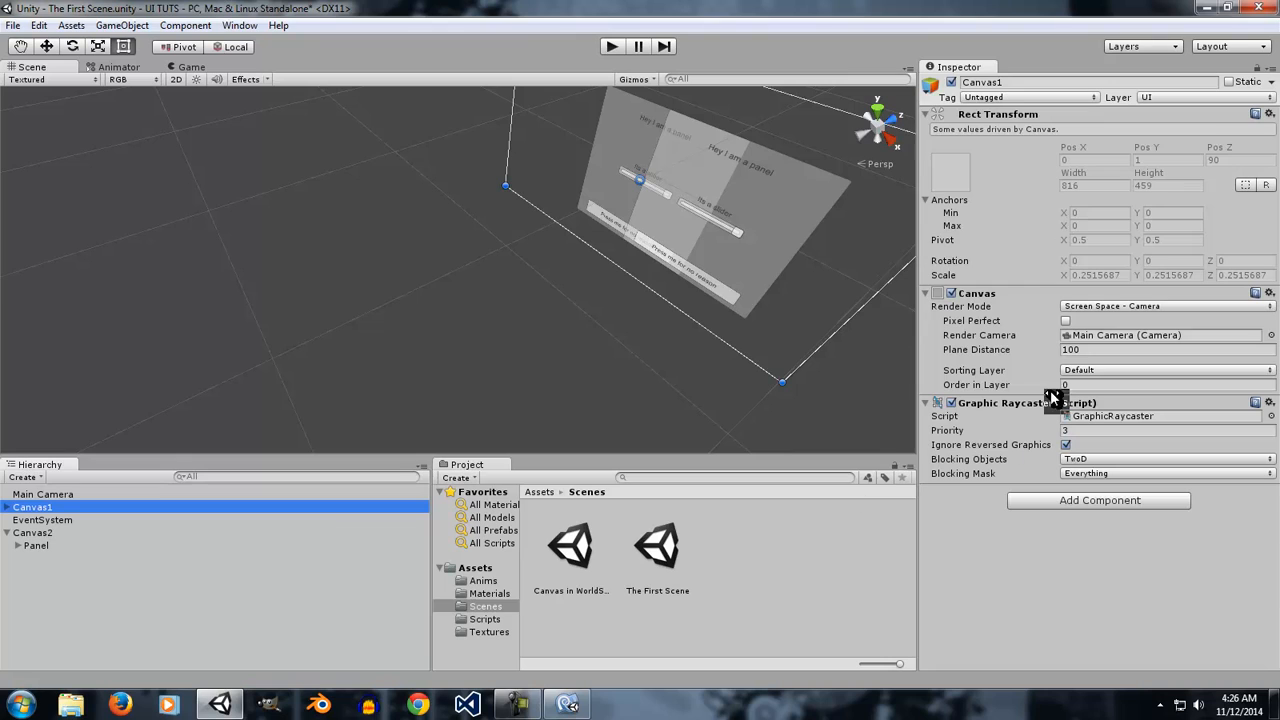
click(40, 532)
click(1090, 371)
click(1091, 390)
click(1091, 385)
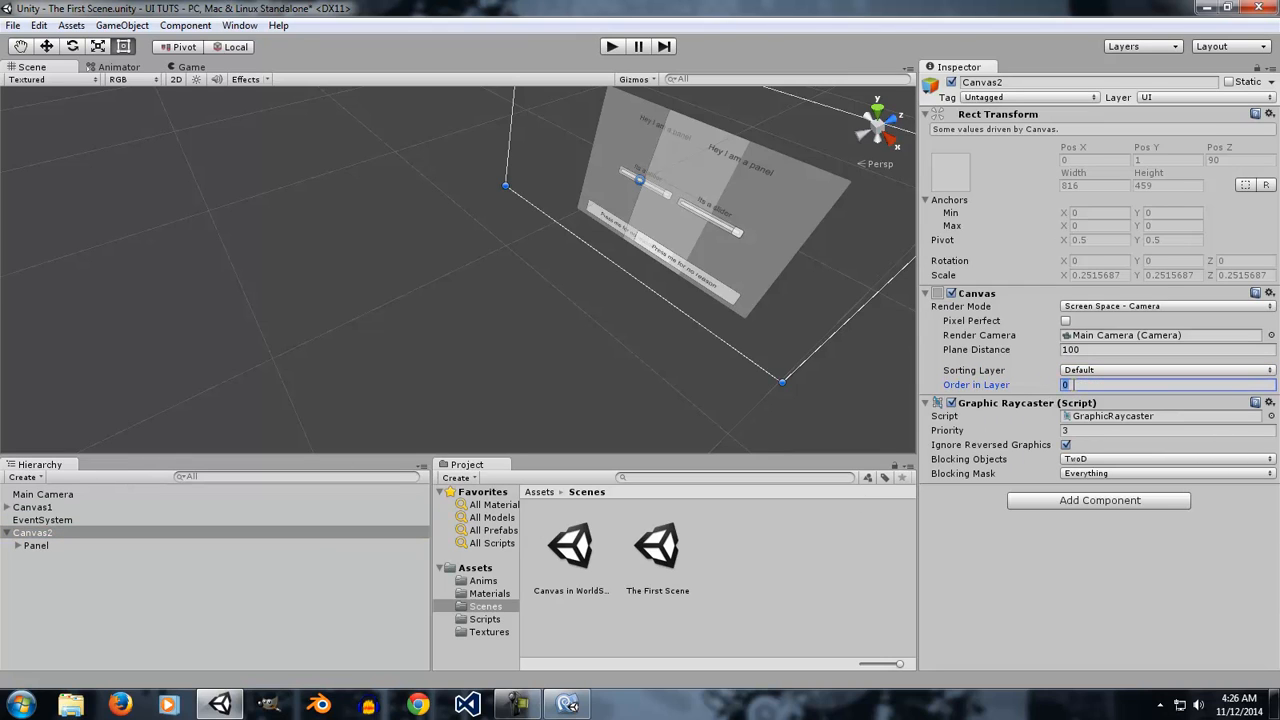
text(1)
In Play mode, set Canvas2's Order in Layer to -1 to compare the layering, then stop Play mode.
click(612, 47)
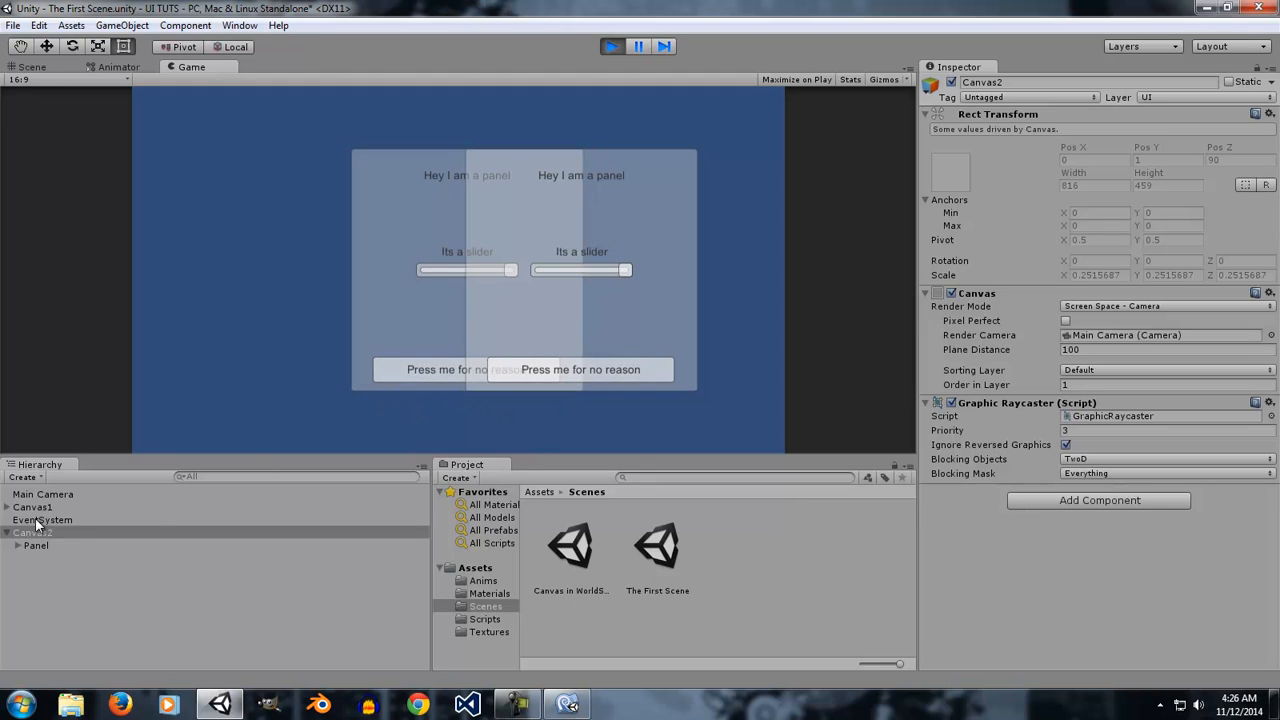
click(1140, 383)
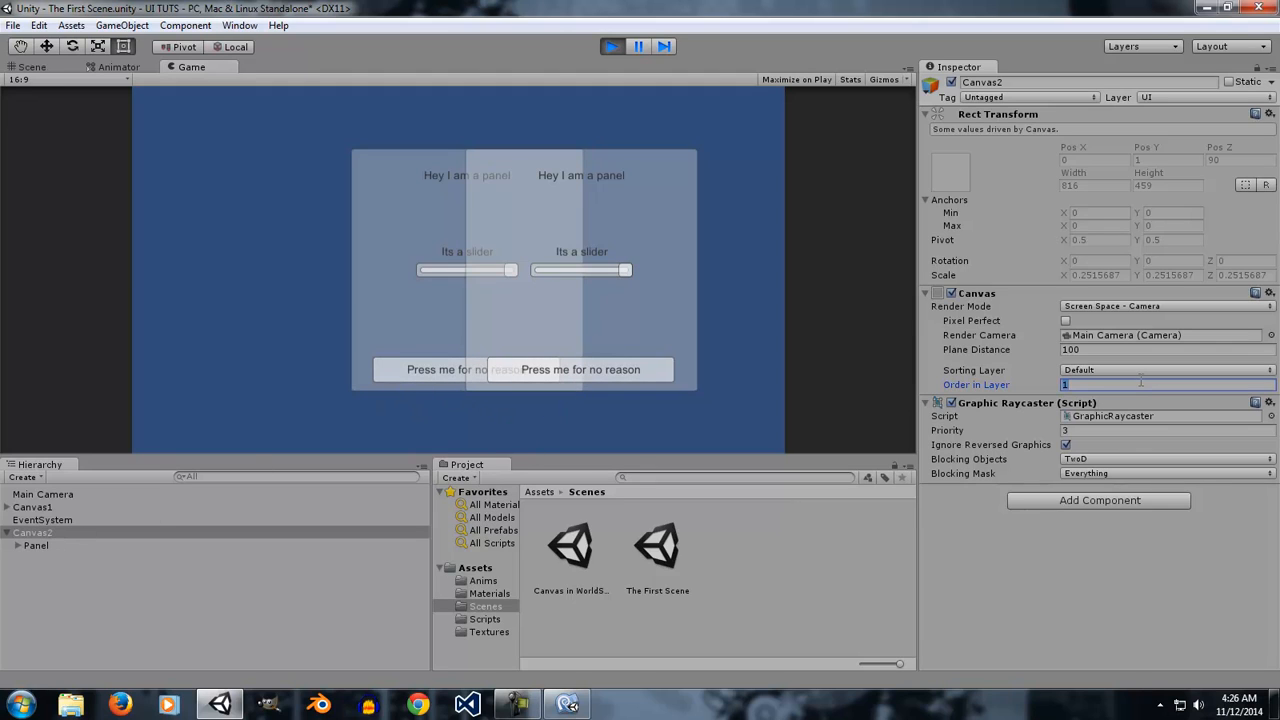
text(-1)
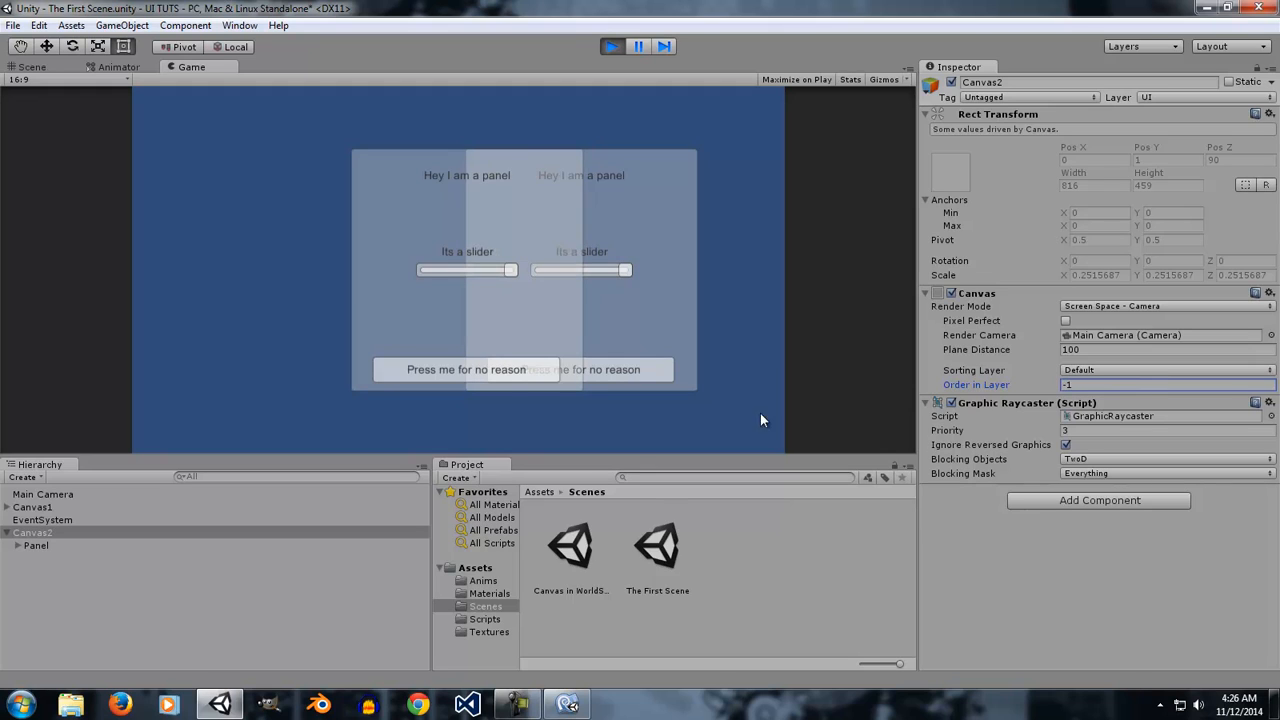
click(650, 372)
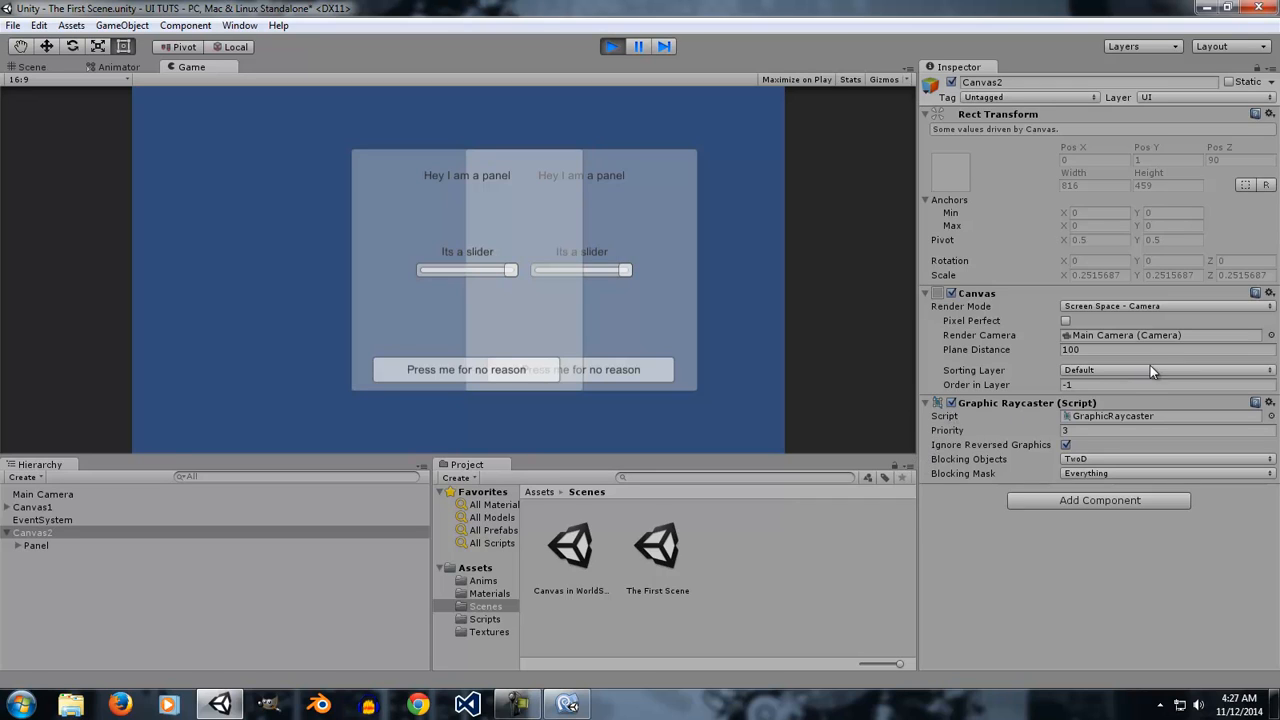
click(1115, 385)
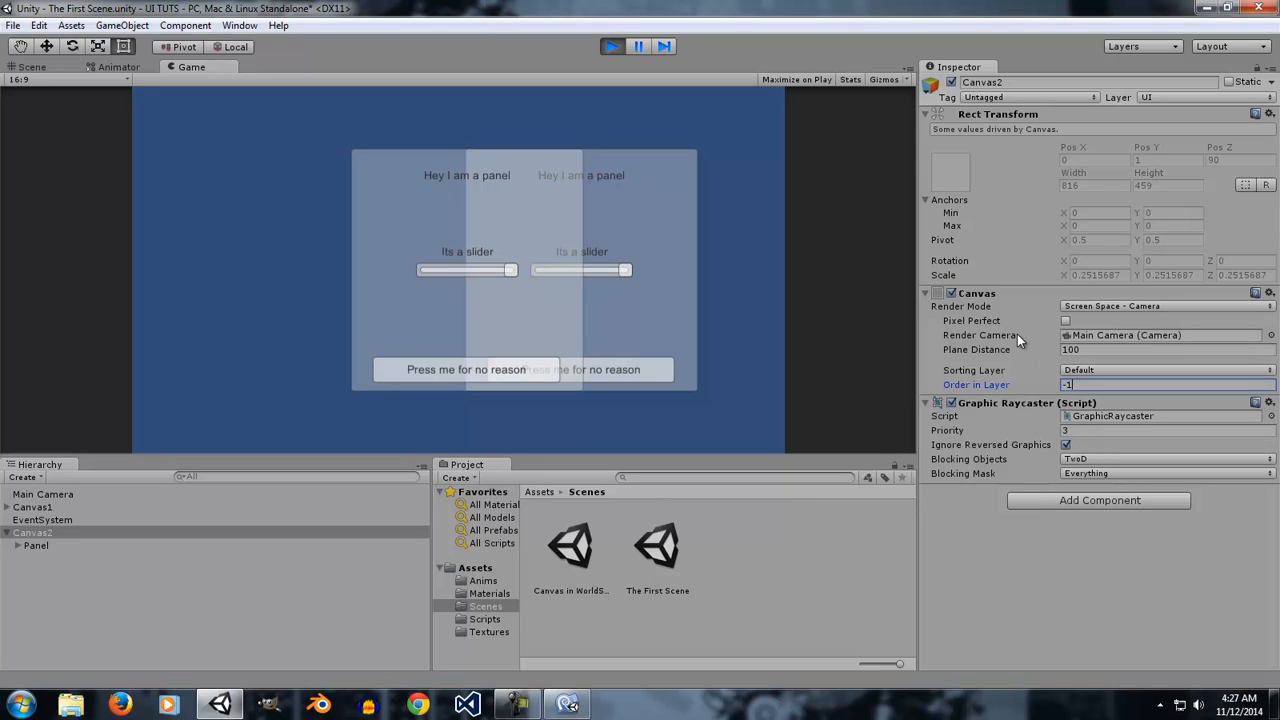
click(610, 47)
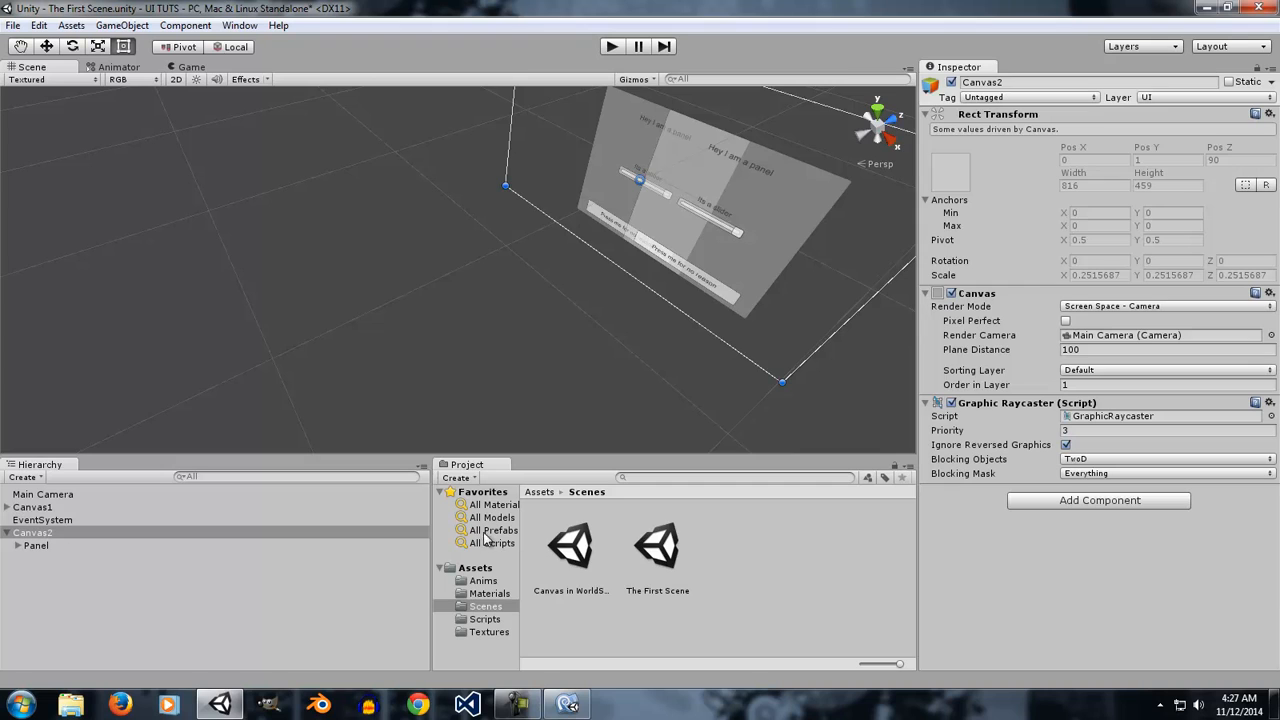
Open The First Scene scene and select the Main Camera.
double_click(679, 565)
click(686, 388)
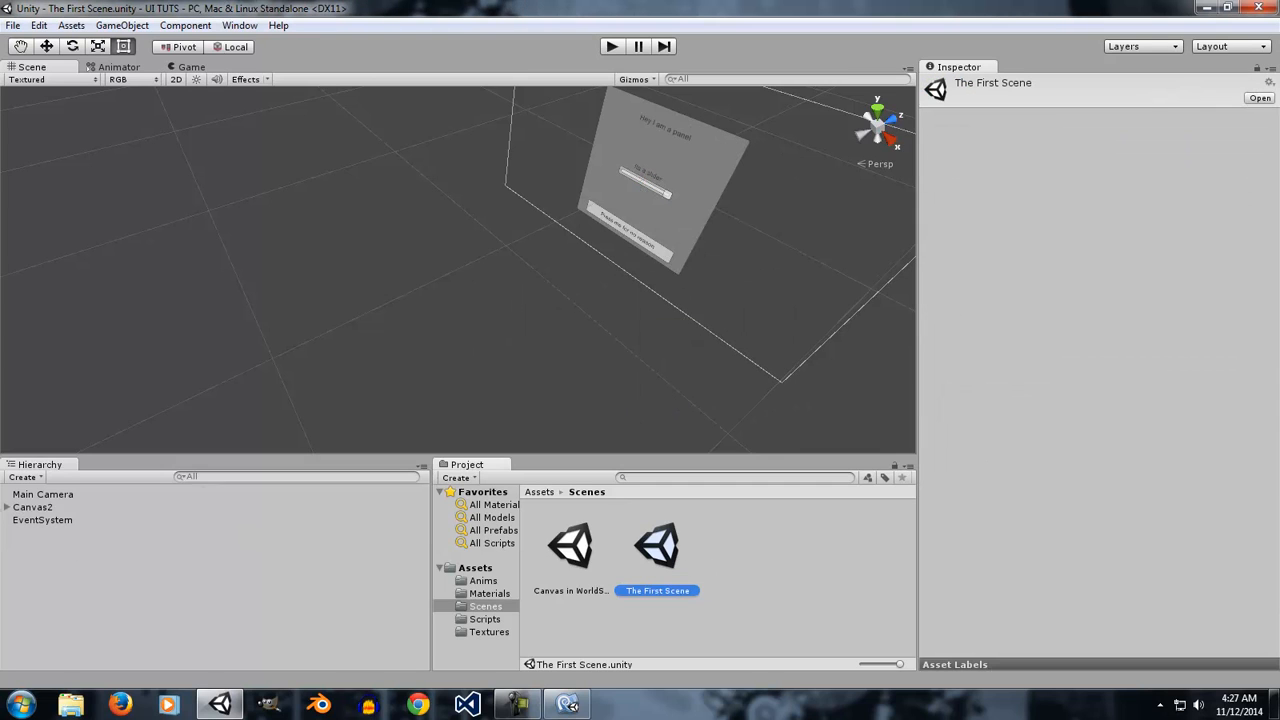
click(72, 507)
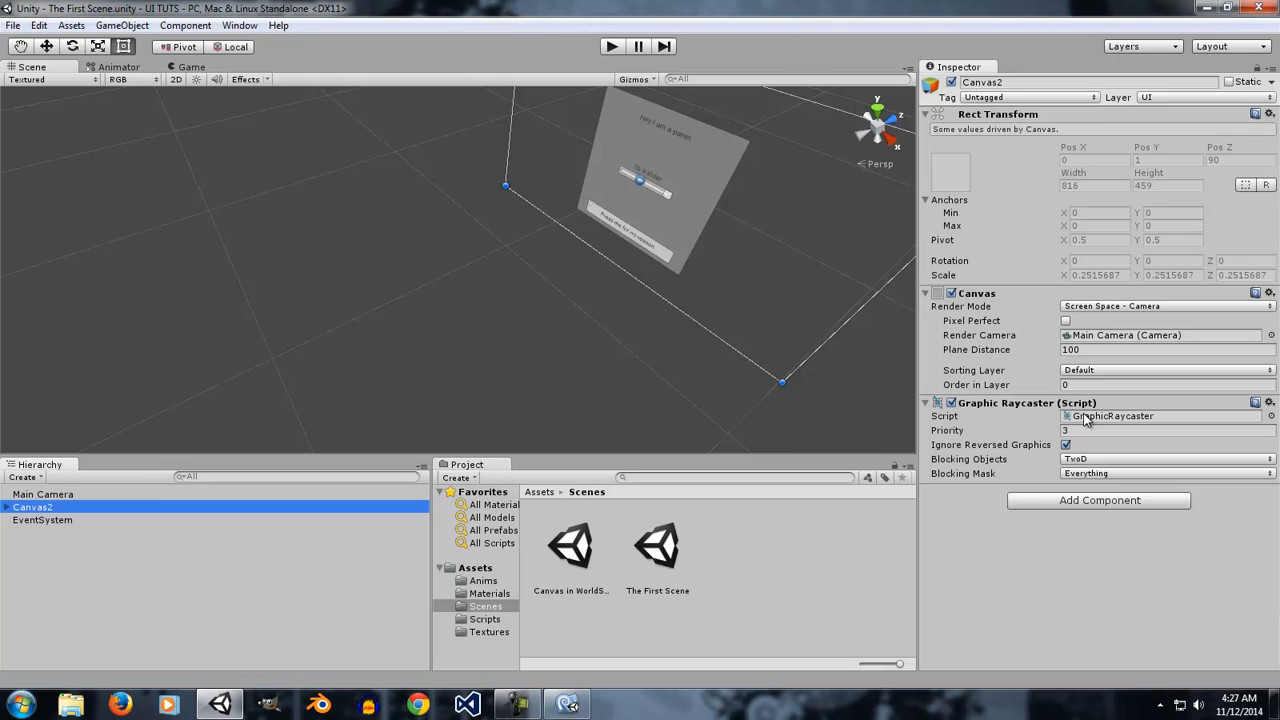
alt+drag(629, 377, 661, 310)
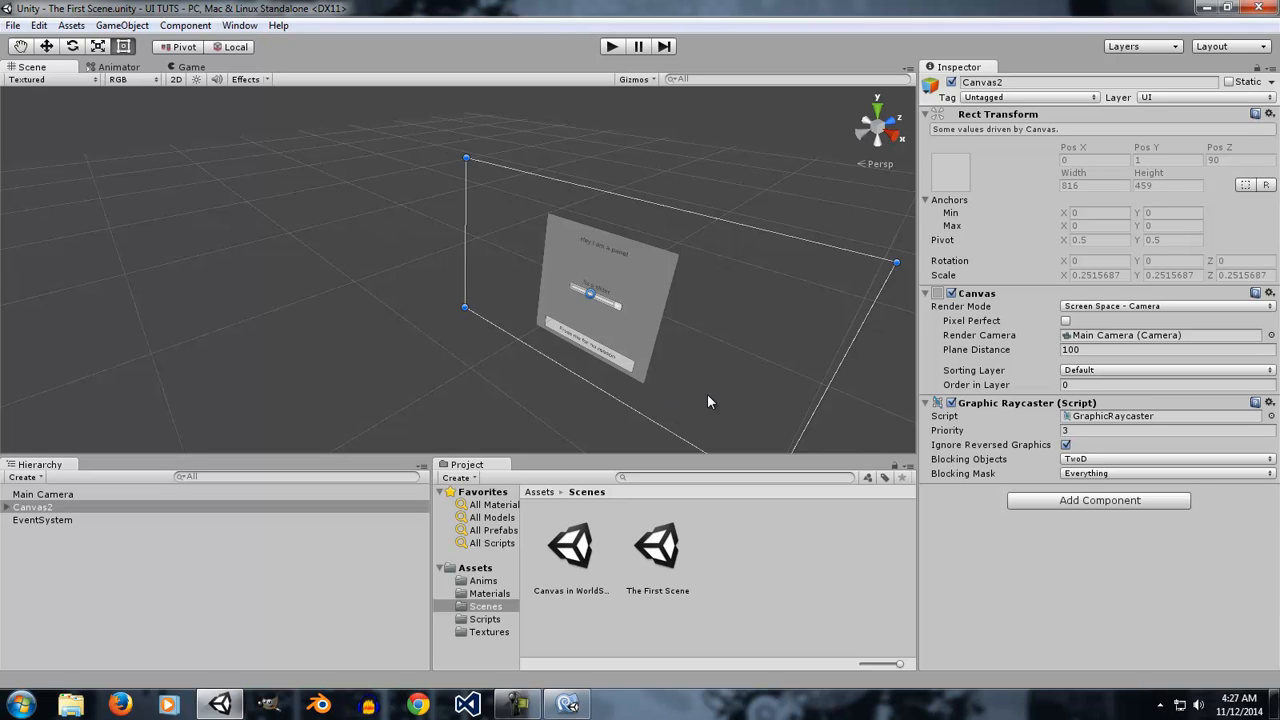
double_click(64, 494)
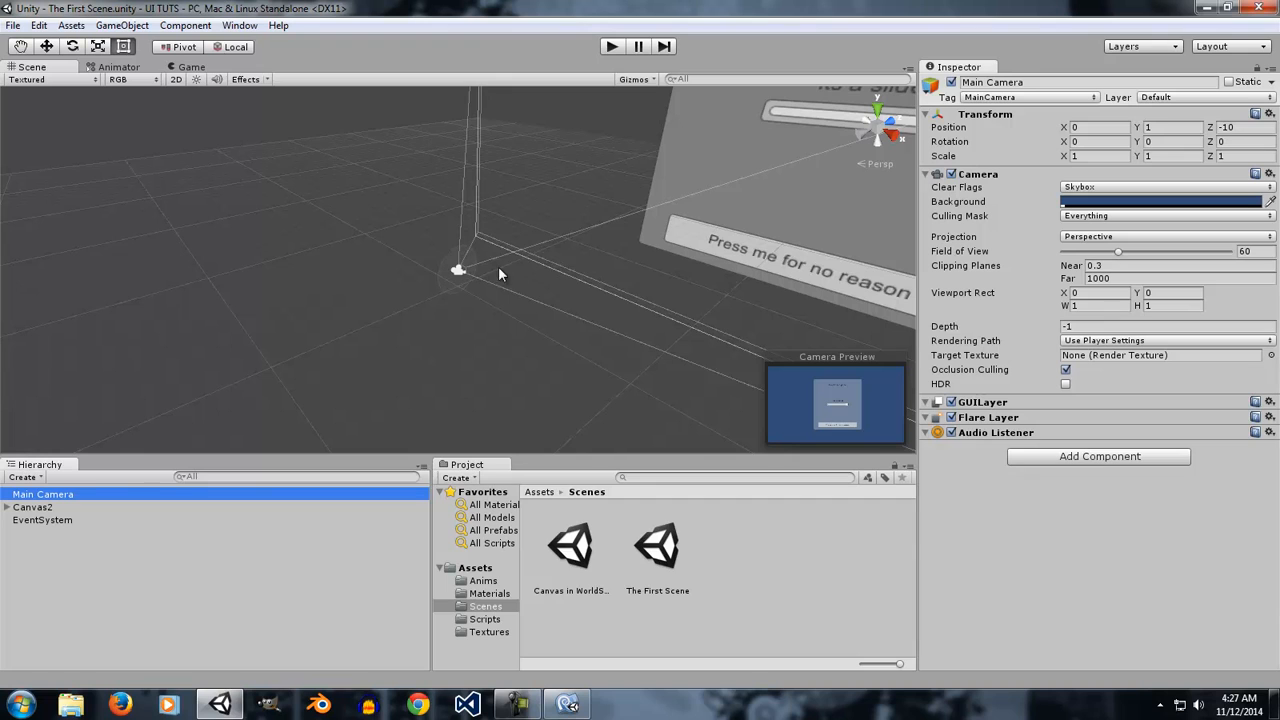
Create a 3D Cube object in the scene.
click(122, 25)
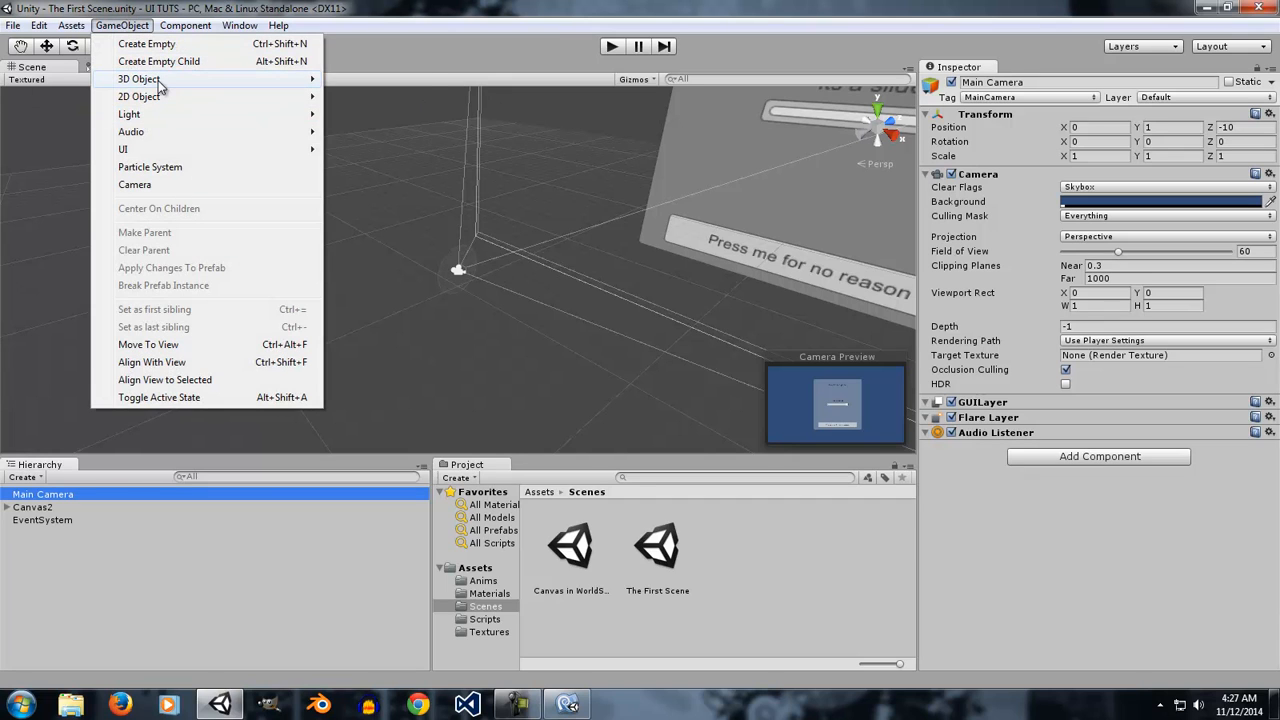
mouse_move(294, 80)
click(366, 79)
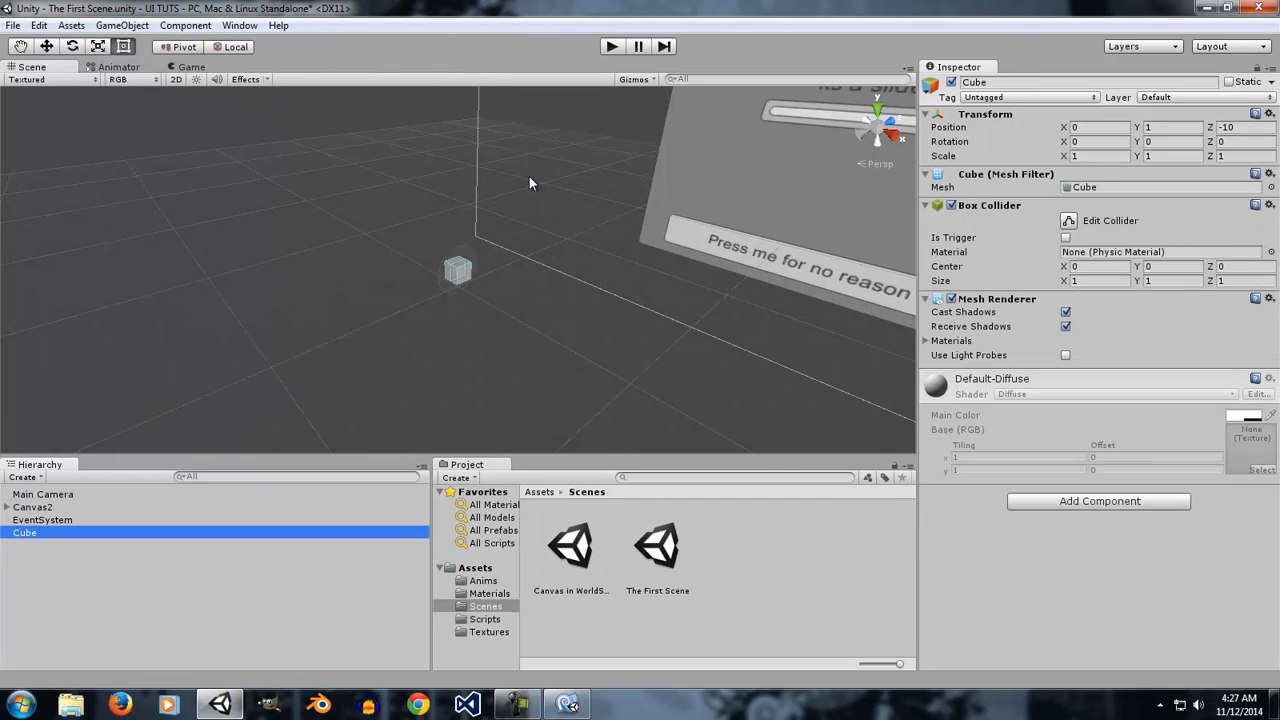
Scale the cube up uniformly to about 20 and move it along Z to about 31.5, covering the canvas.
click(110, 47)
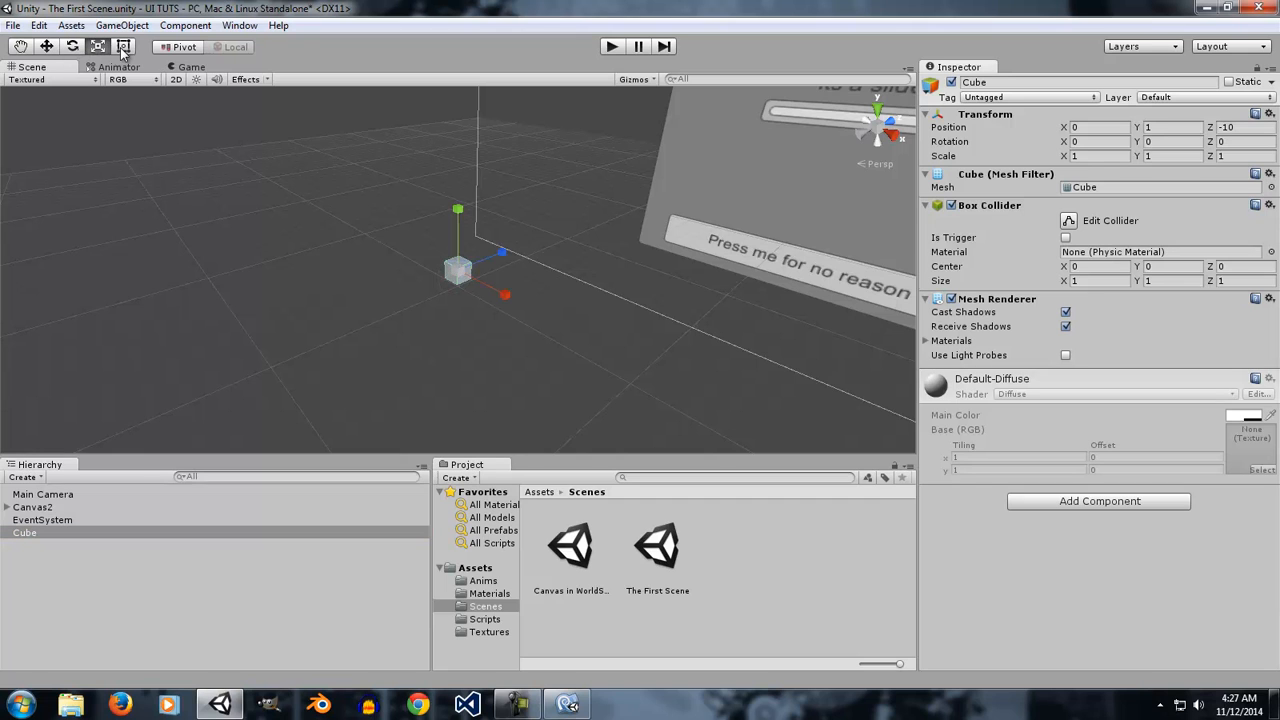
drag(455, 273, 722, 341)
key(w)
drag(502, 256, 1124, 166)
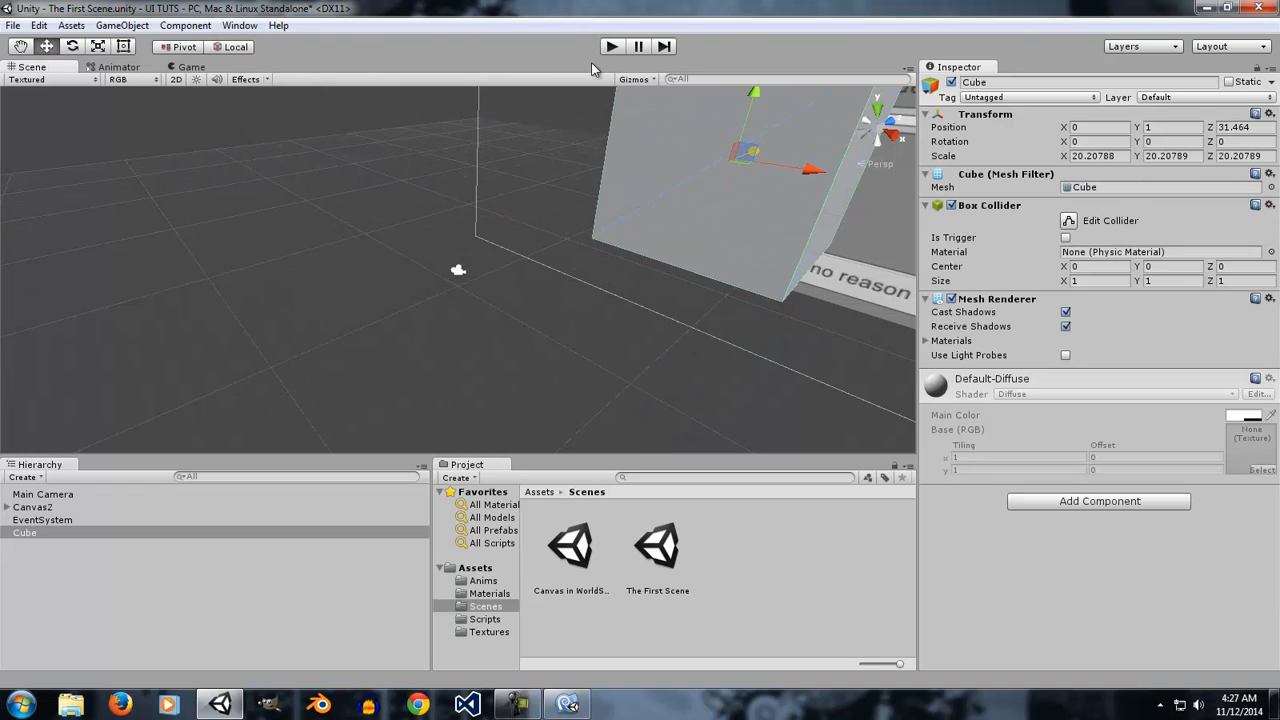
Enter Play mode and set the cube's scale to 5 on X, Y and Z.
click(611, 46)
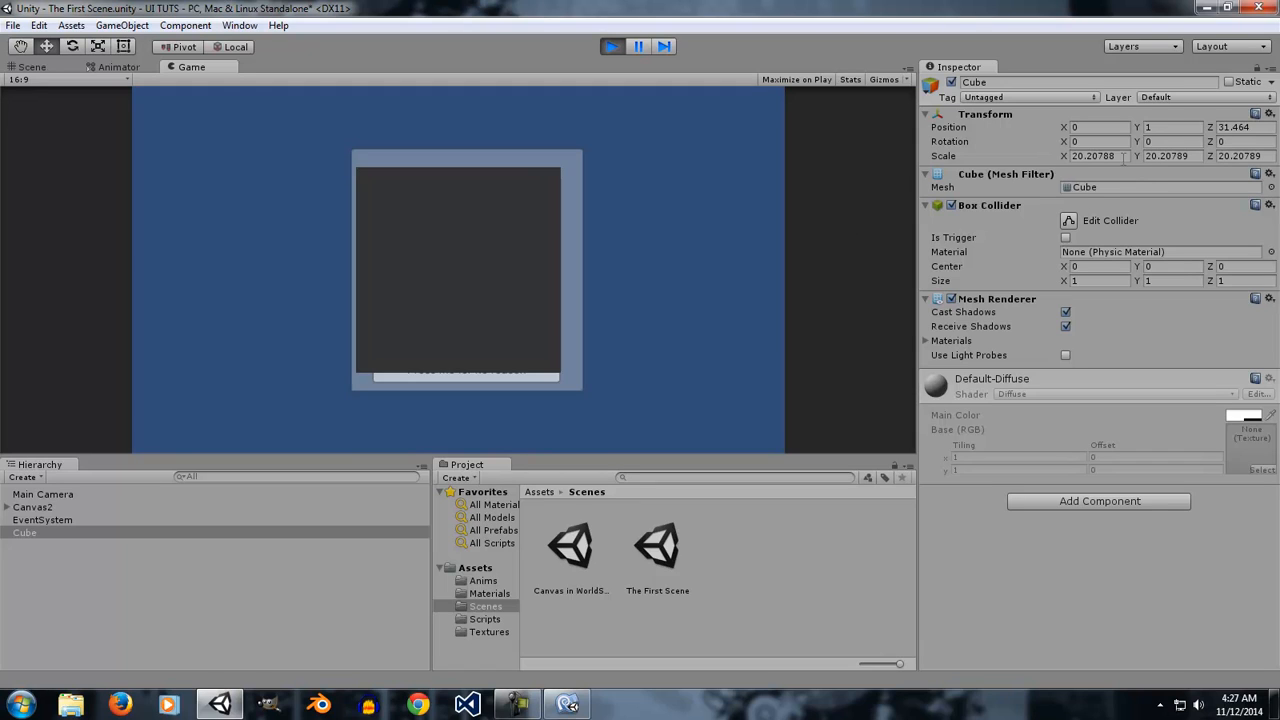
click(1092, 156)
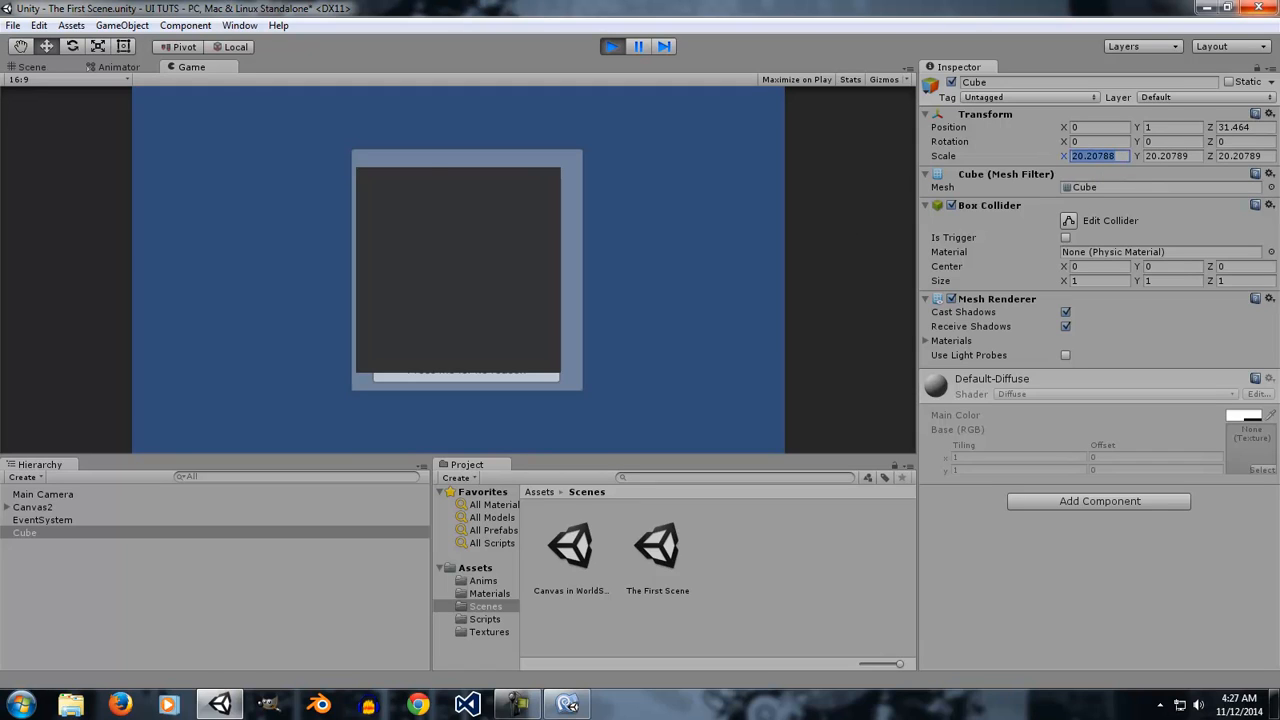
text(5)
key(Tab)
text(5)
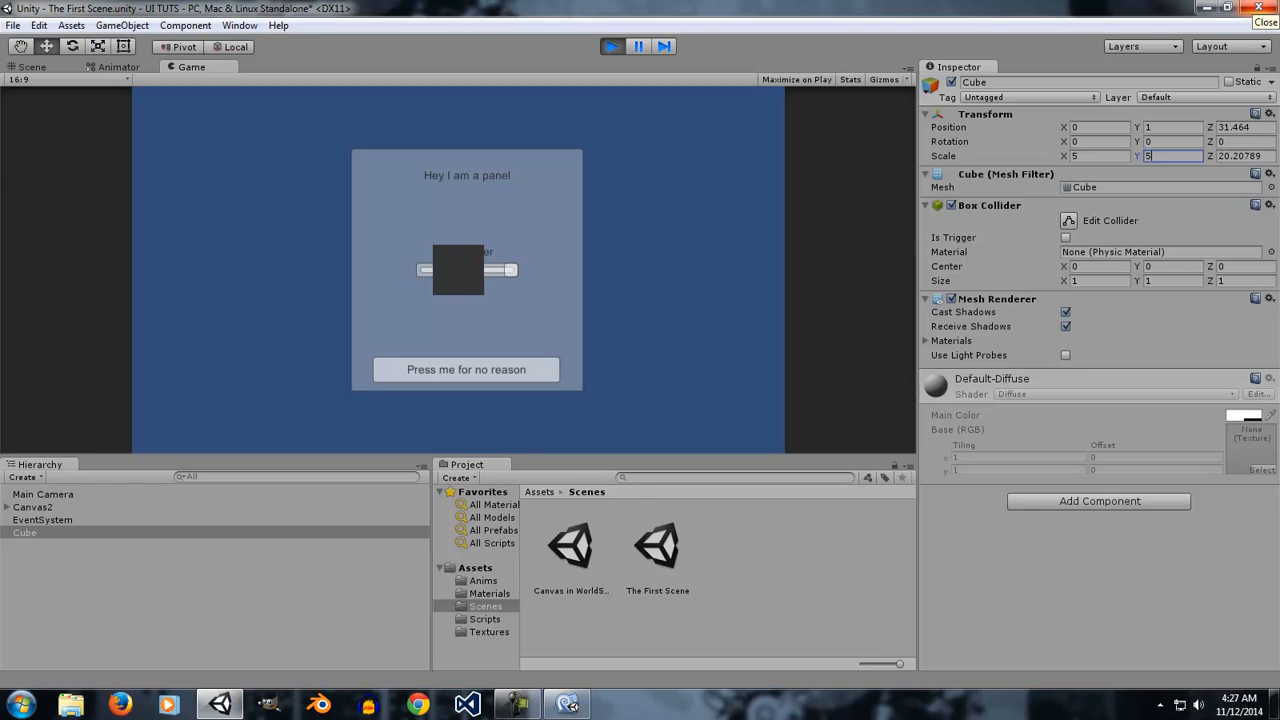
key(Tab)
text(5)
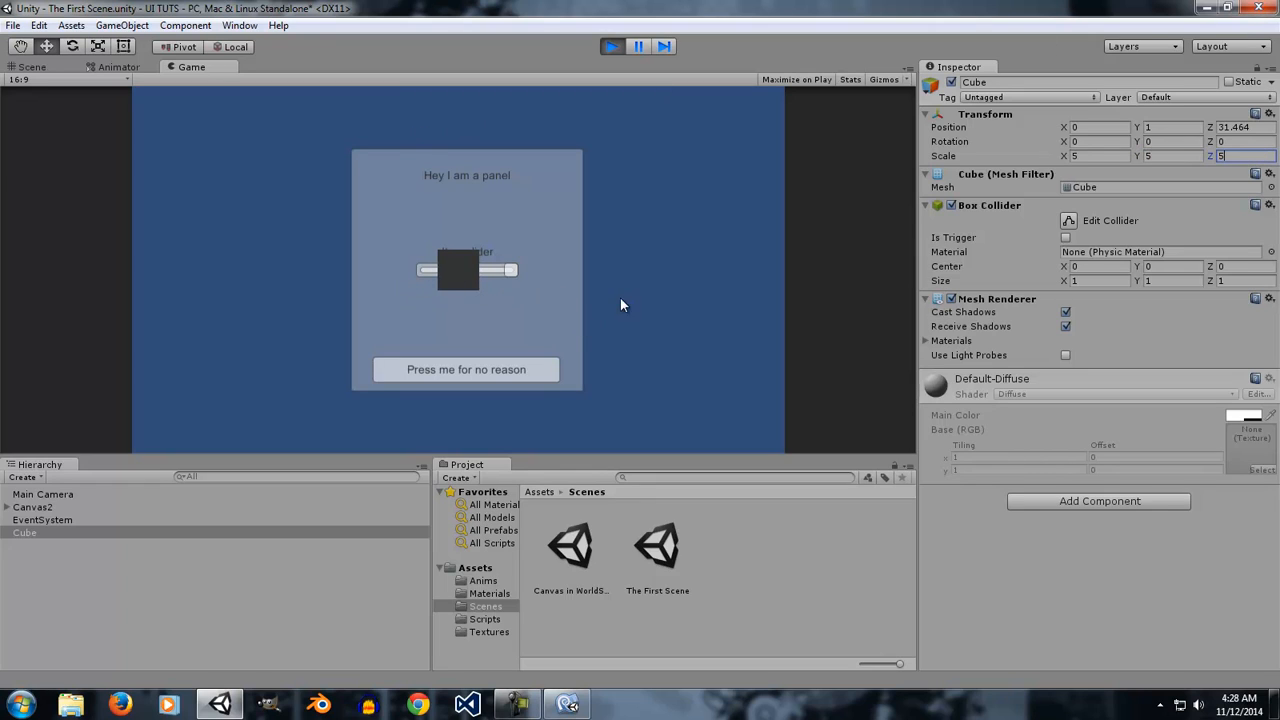
Try dragging the slider handle behind the cube in the Game view.
drag(512, 277, 452, 282)
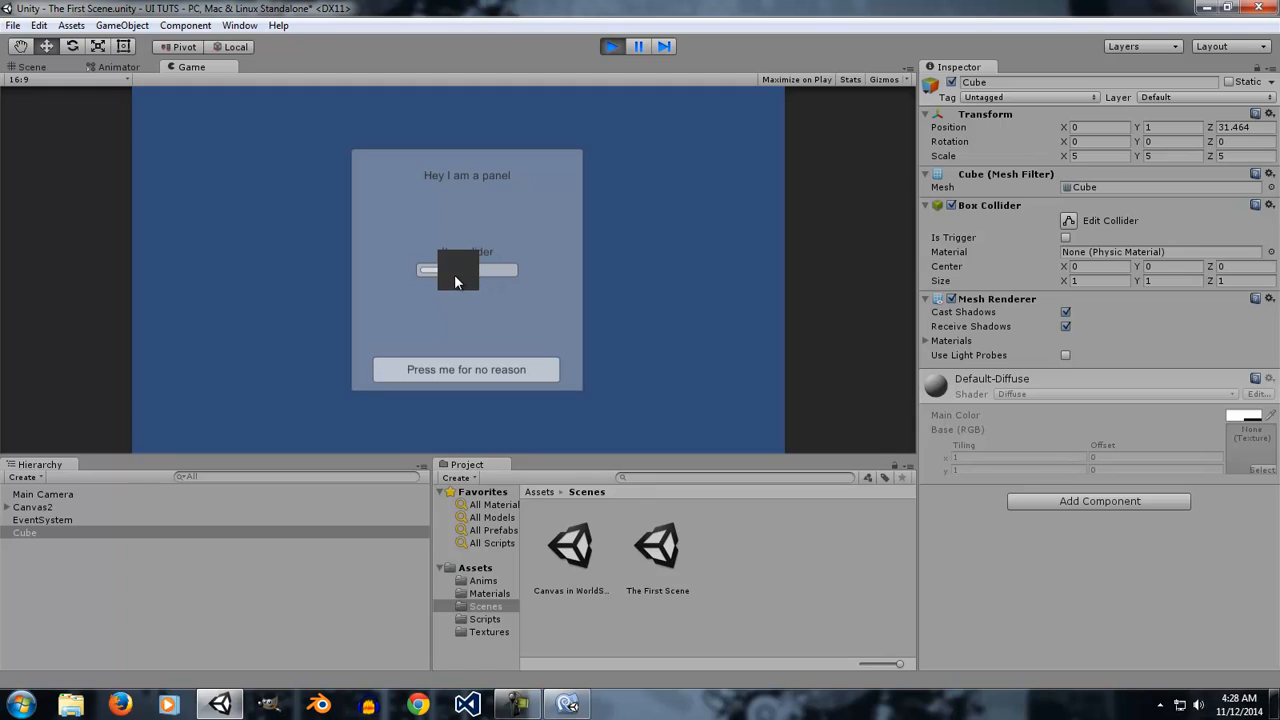
drag(441, 318, 432, 276)
drag(436, 287, 436, 271)
drag(437, 269, 434, 271)
Set Canvas2's Graphic Raycaster Blocking Objects to ThreeD and test the slider behind the cube.
click(53, 496)
click(50, 507)
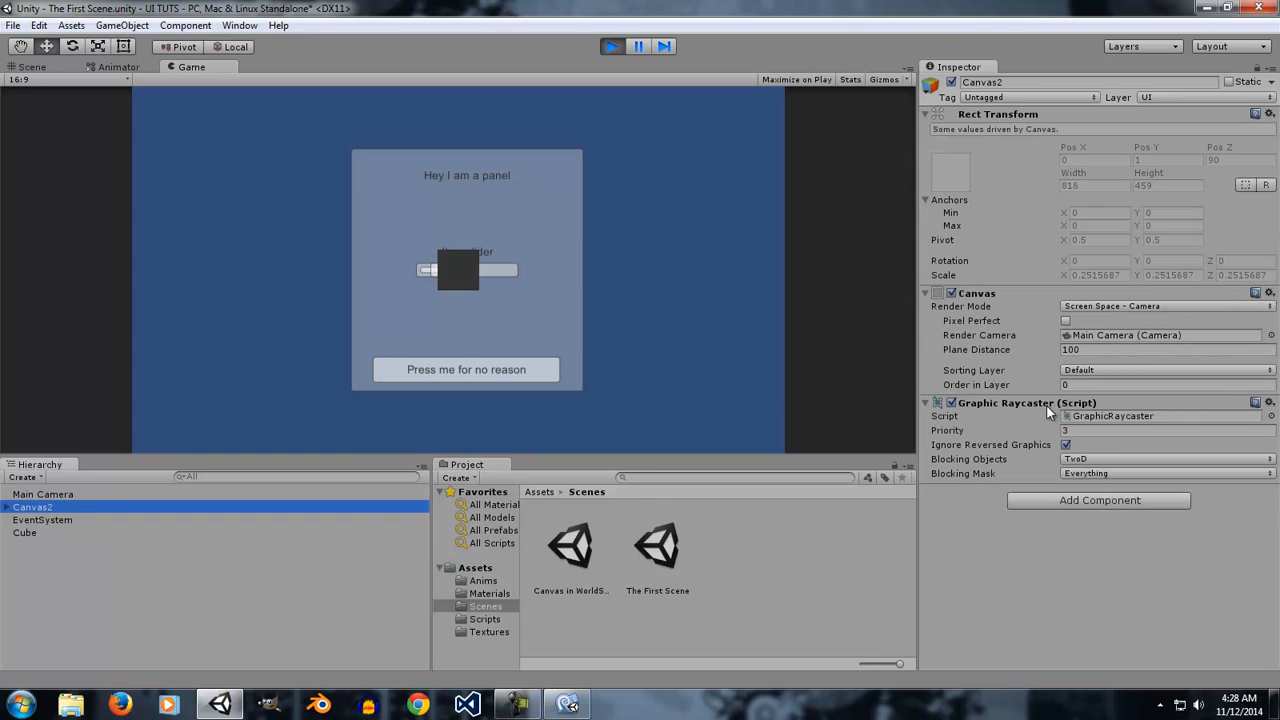
click(1107, 461)
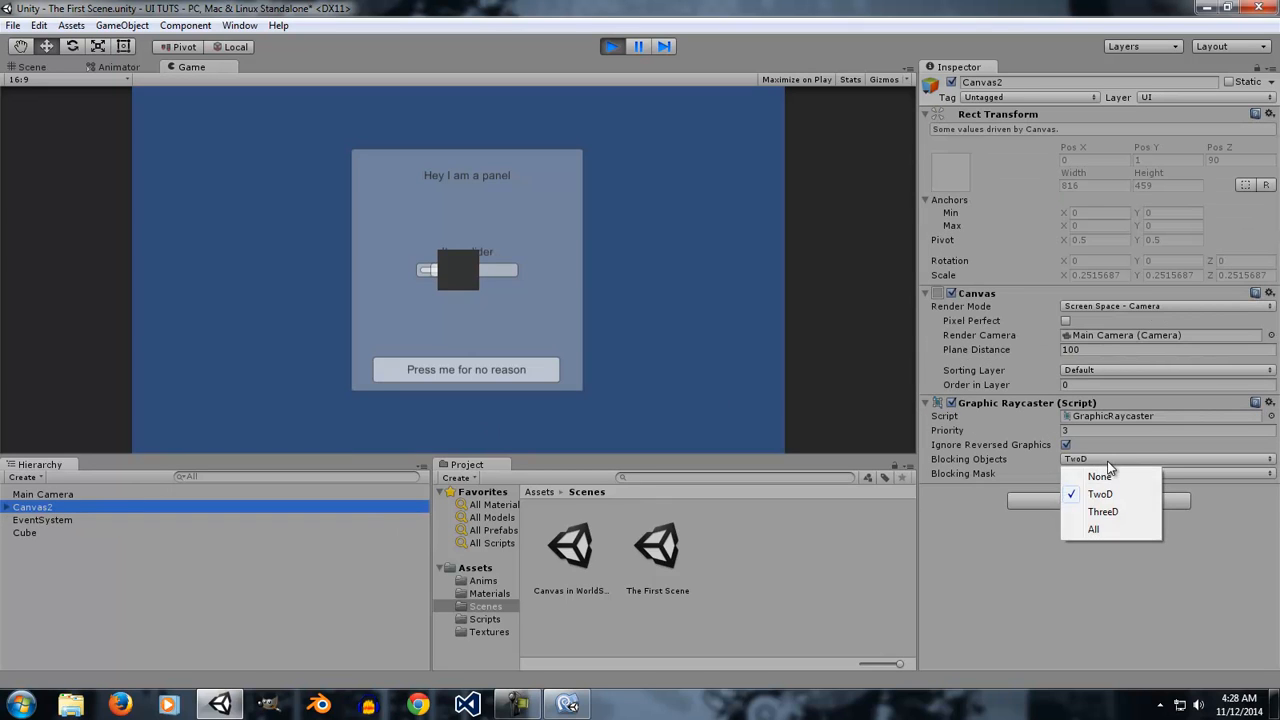
click(1100, 512)
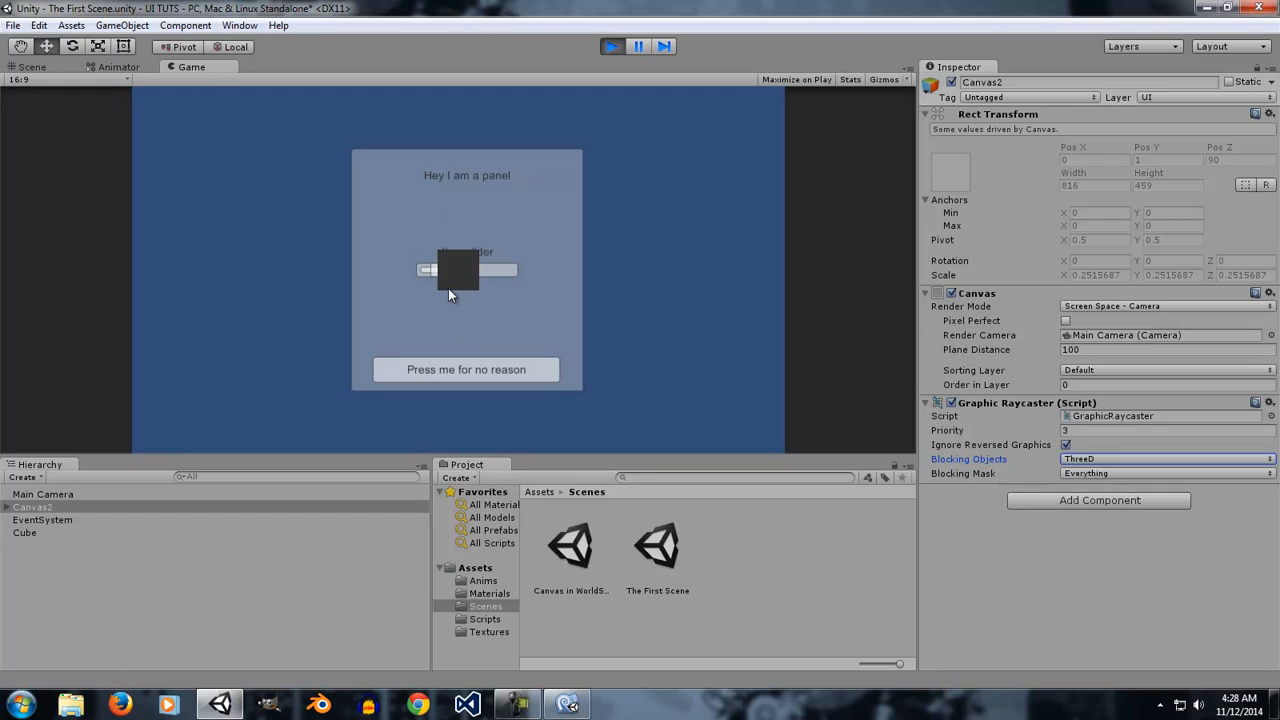
click(444, 269)
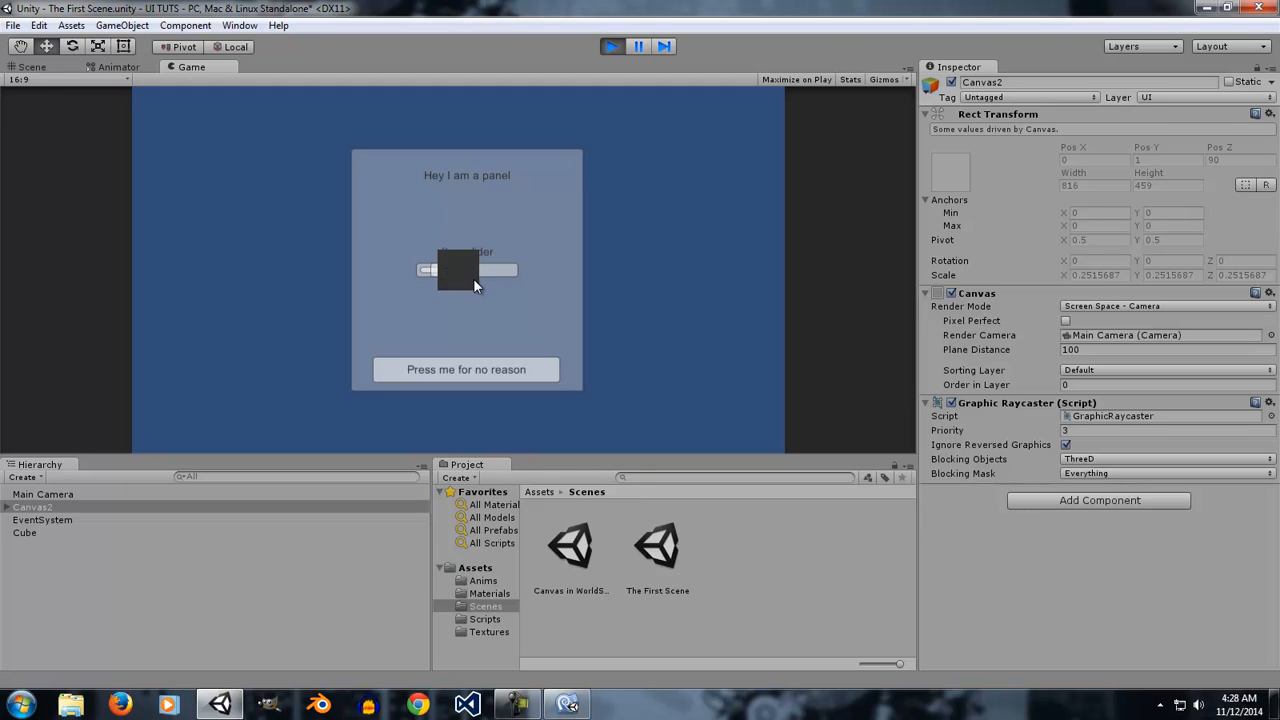
Set Canvas2's Blocking Objects to All and test the slider behind the cube again.
click(1118, 460)
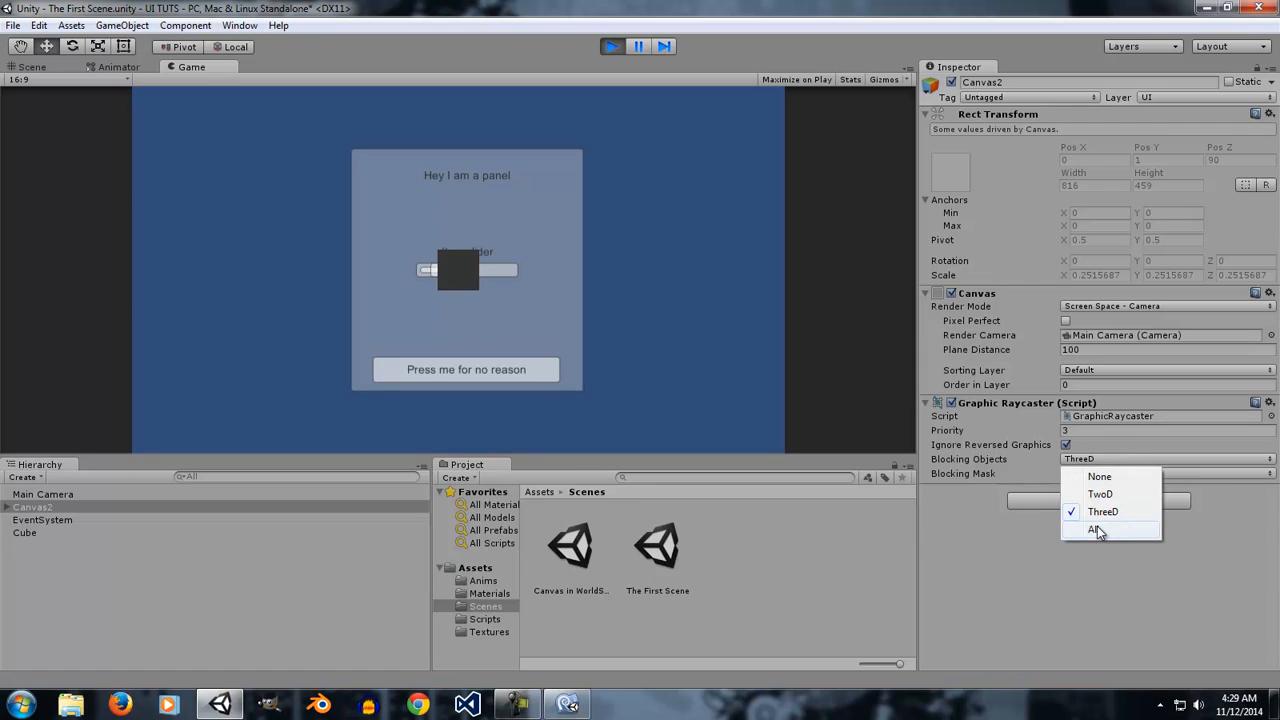
click(1130, 530)
click(1100, 460)
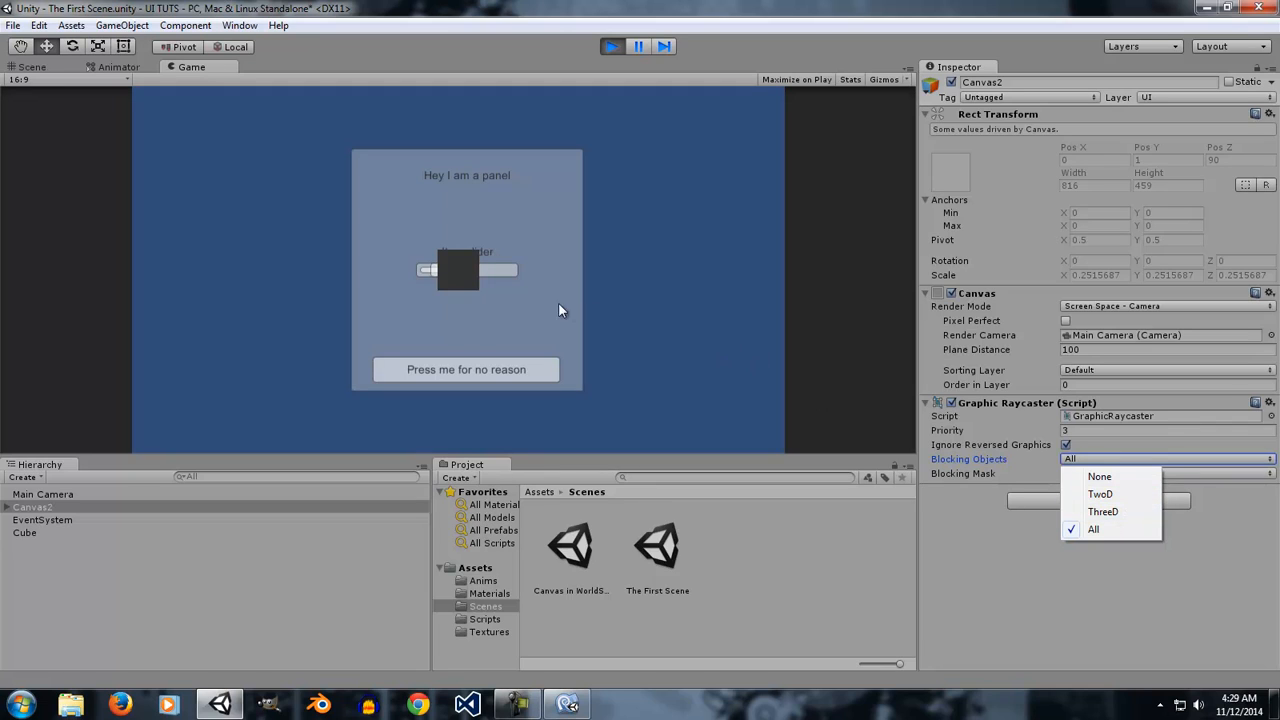
click(452, 267)
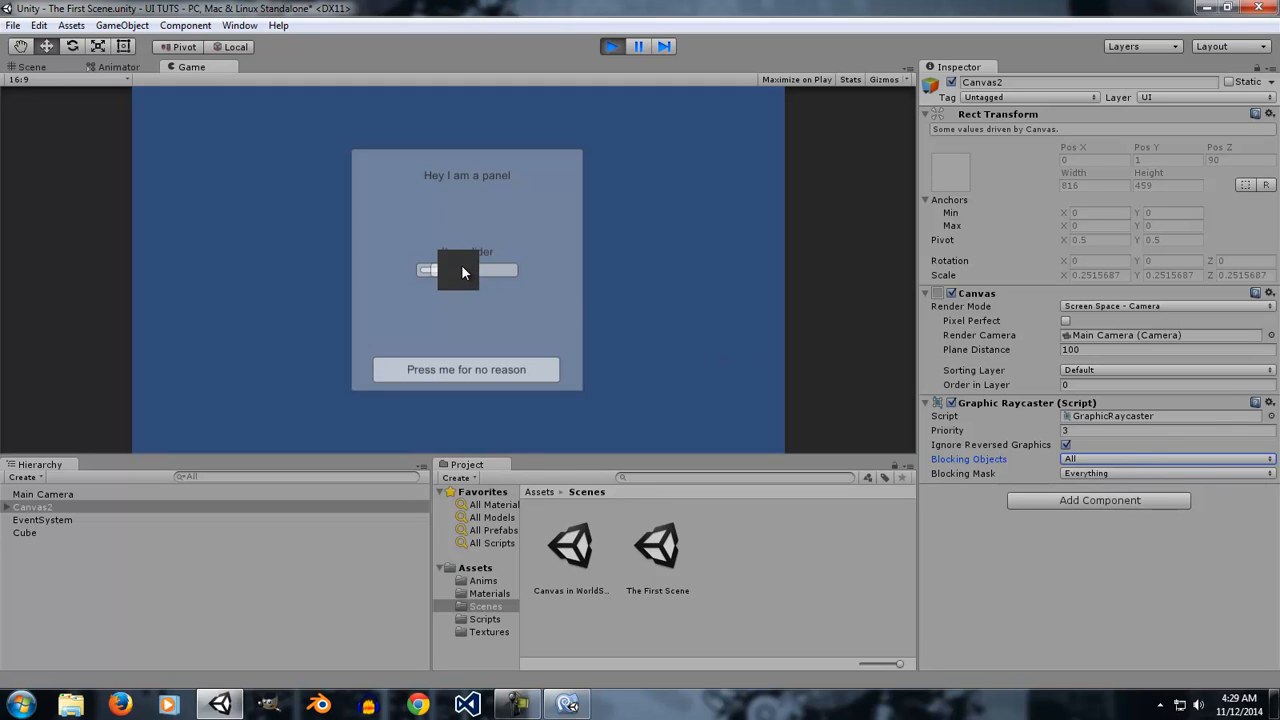
Set Canvas2's Blocking Objects to None and stop Play mode.
click(1131, 461)
click(1123, 479)
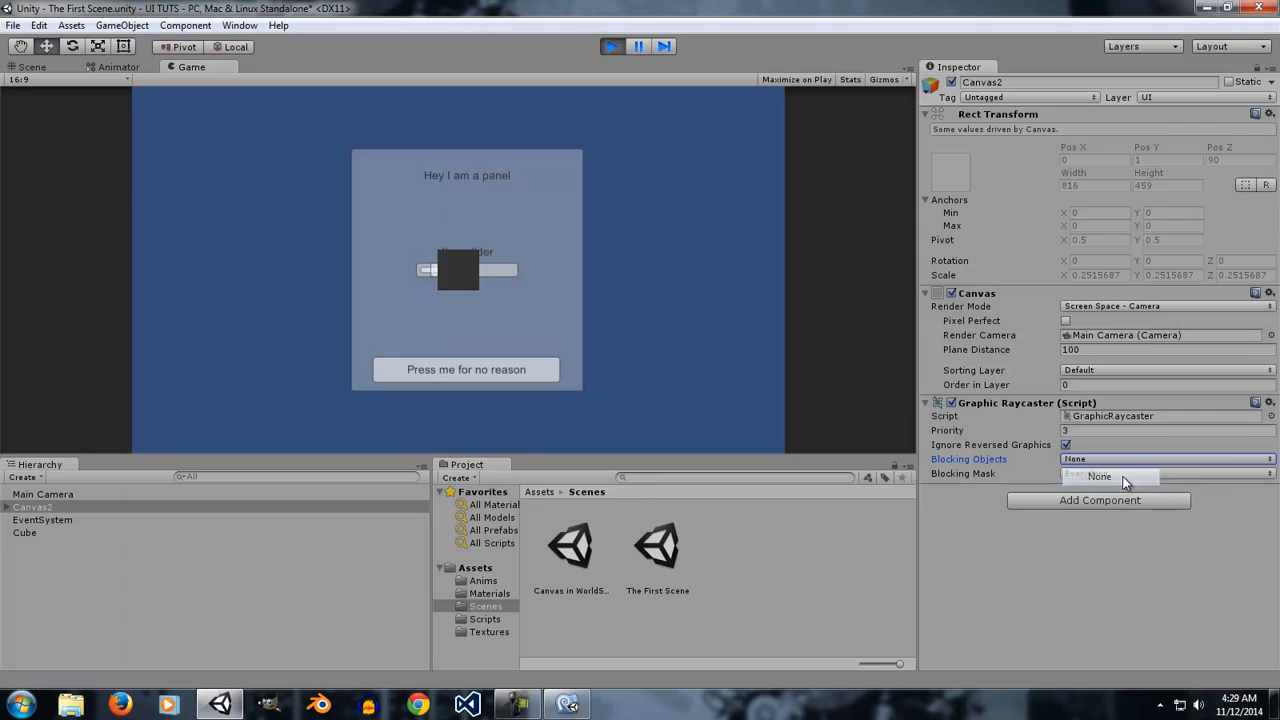
click(610, 47)
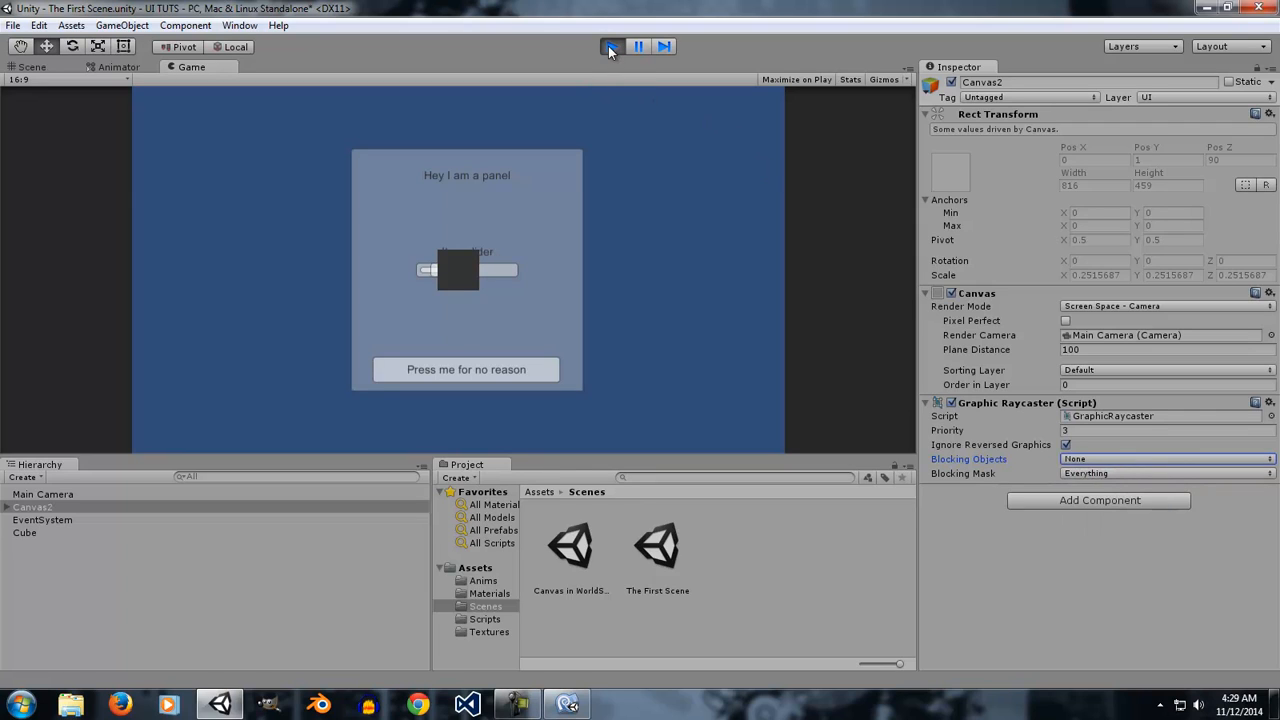
click(607, 47)
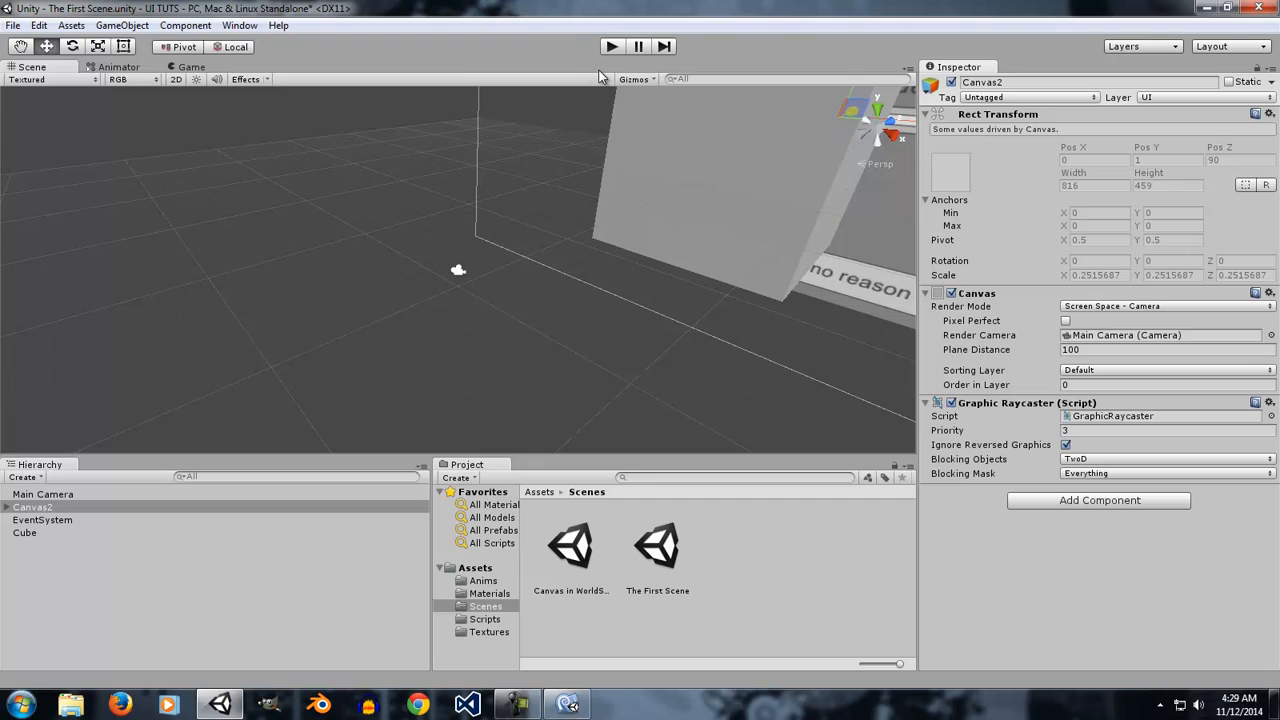
Select the cube and navigate the Scene view to inspect the cube's placement beside the canvas.
click(802, 92)
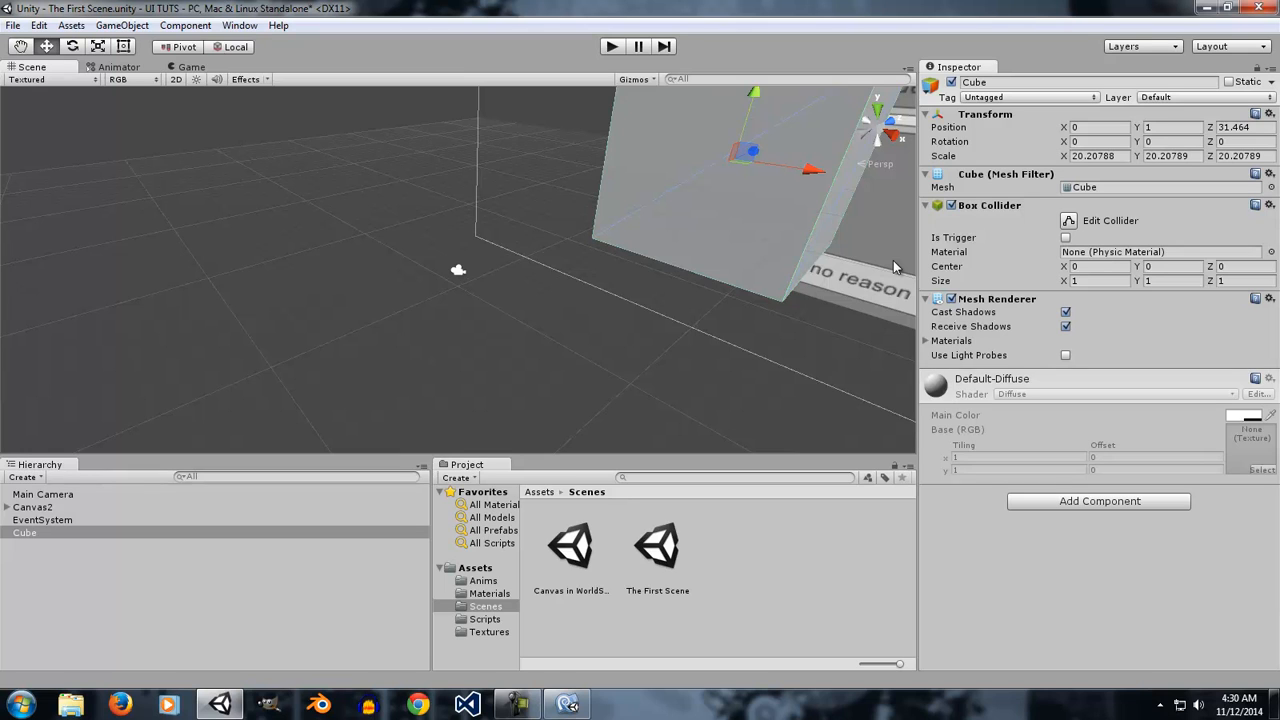
alt+drag(641, 254, 755, 228)
key(s)
right_drag(751, 229, 705, 182)
key(d)
key(s)
key(a)
key(w)
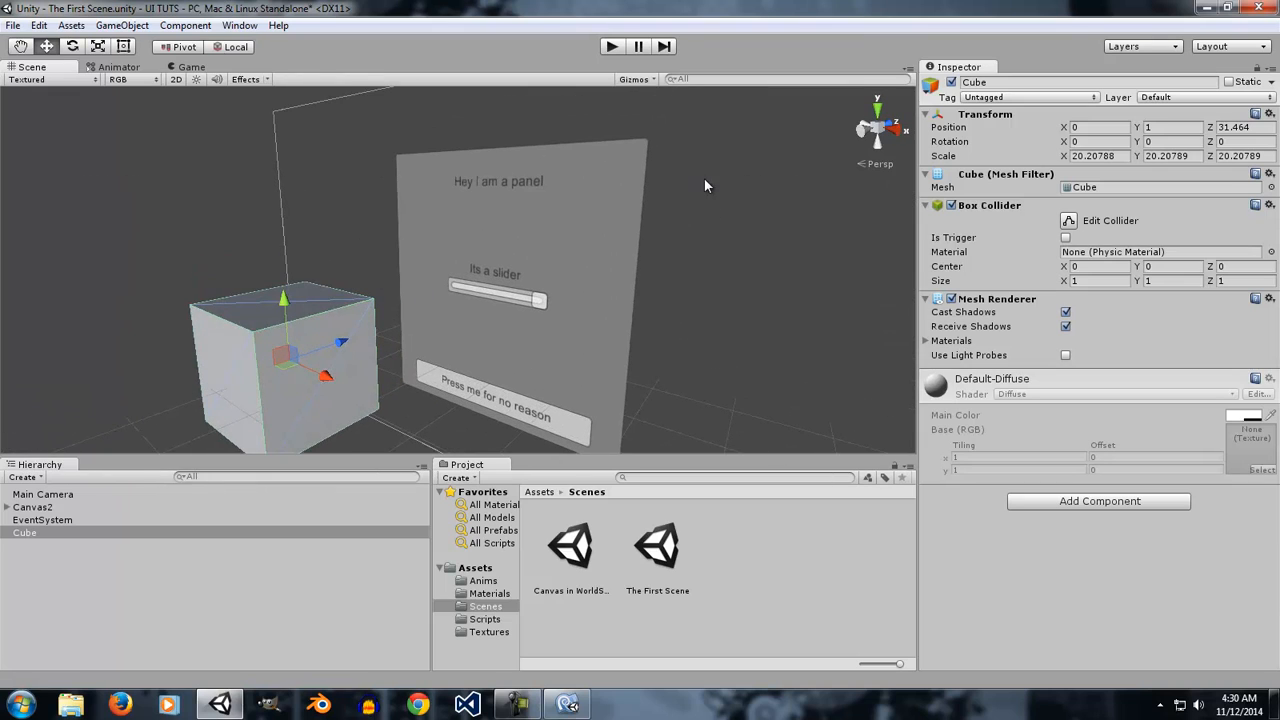